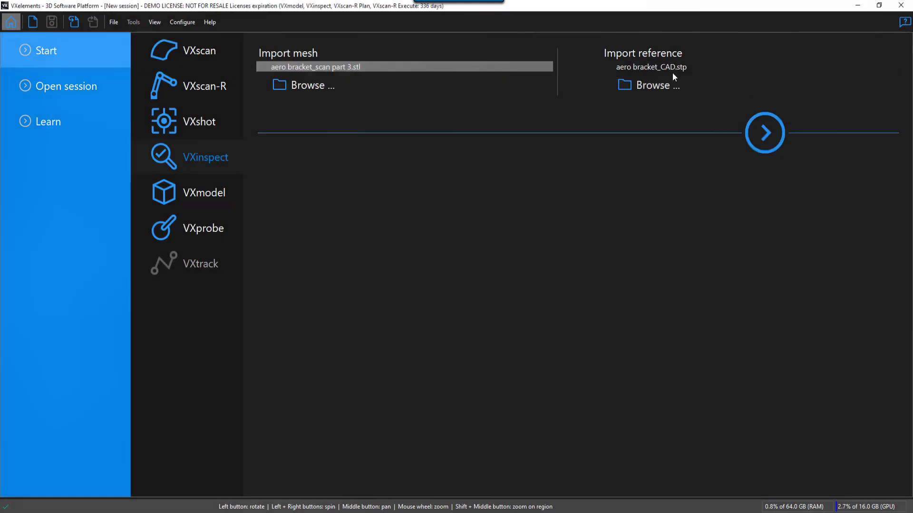
# Load the mesh aero bracket_scan part 3.stl with reference aero bracket_CAD.stp into VXinspect and collapse the scanner settings.
pyautogui.click(672, 68)
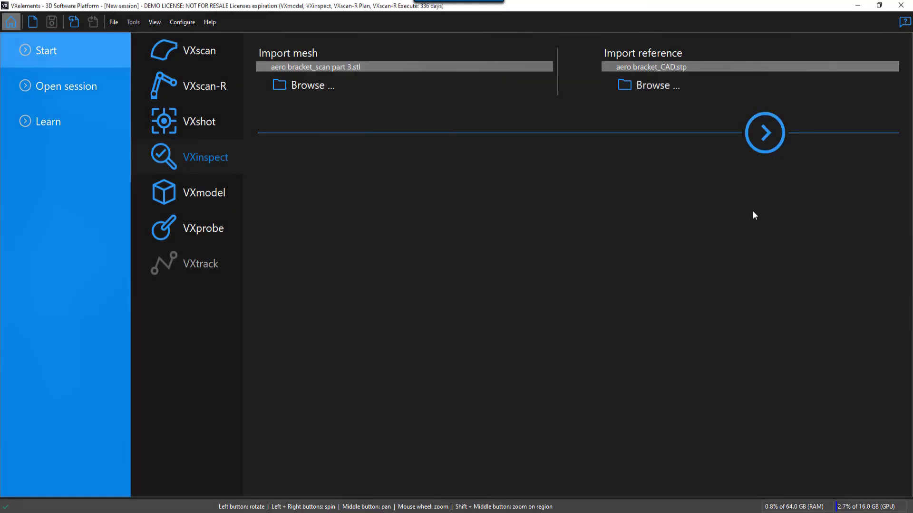
pyautogui.click(763, 137)
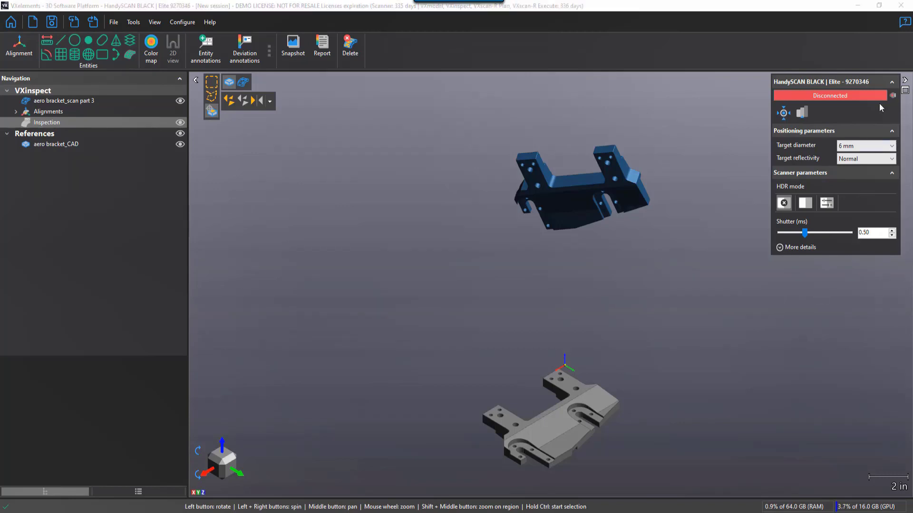
pyautogui.click(905, 81)
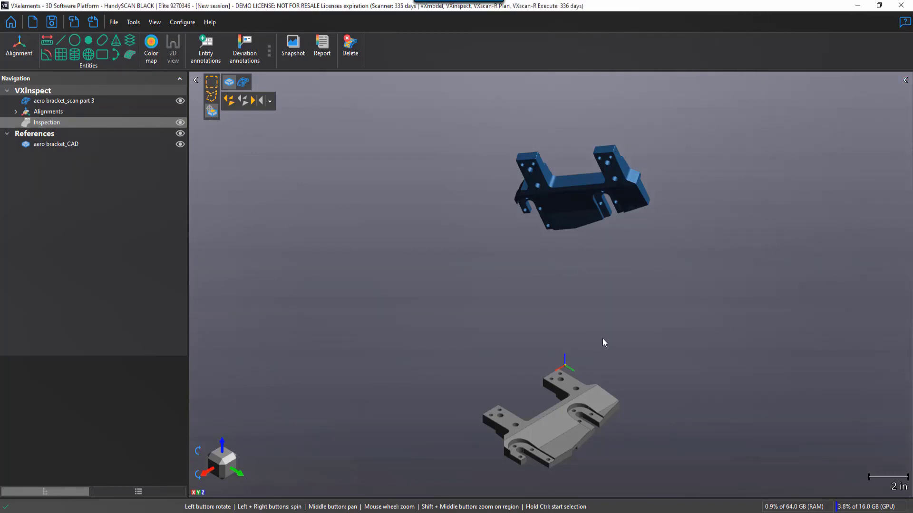
# Switch the visibility of the aero bracket scan mesh and the CAD reference off and on to tell them apart.
pyautogui.moveTo(603, 338); pyautogui.dragTo(599, 329, button='middle')
pyautogui.moveTo(588, 344); pyautogui.dragTo(565, 360)
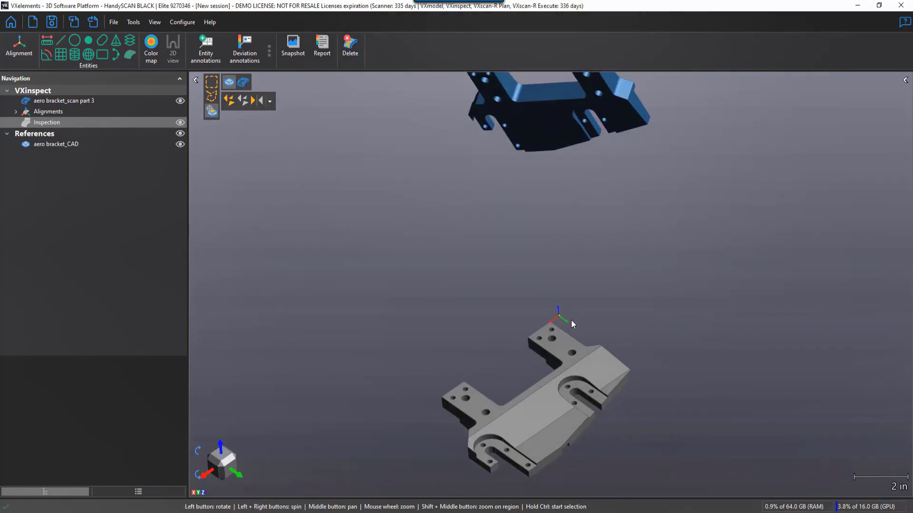
pyautogui.scroll(-3, 554, 357)
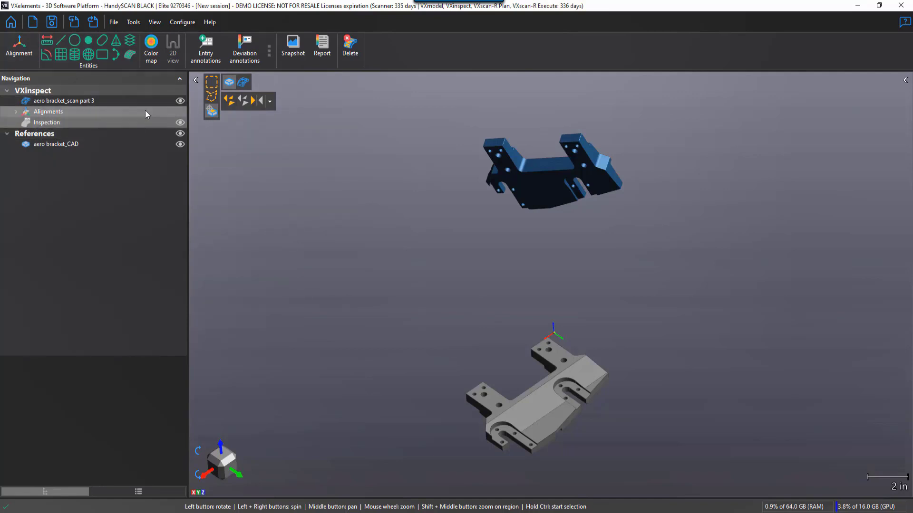
pyautogui.click(179, 103)
pyautogui.click(178, 103)
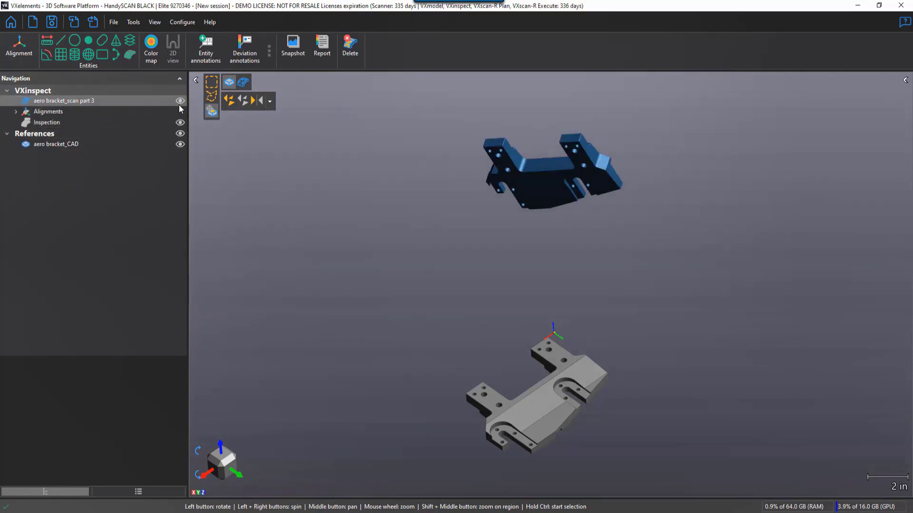
pyautogui.click(181, 144)
pyautogui.click(180, 144)
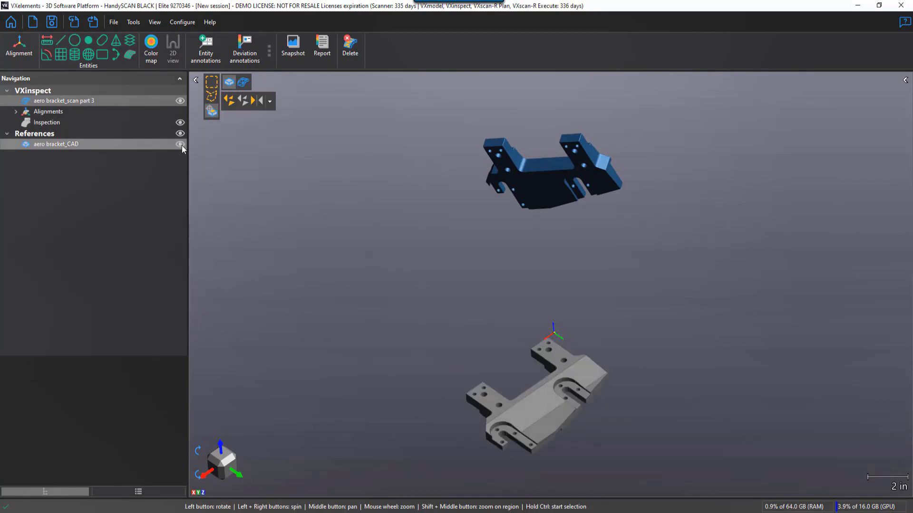
pyautogui.moveTo(461, 267); pyautogui.dragTo(451, 257, button='middle')
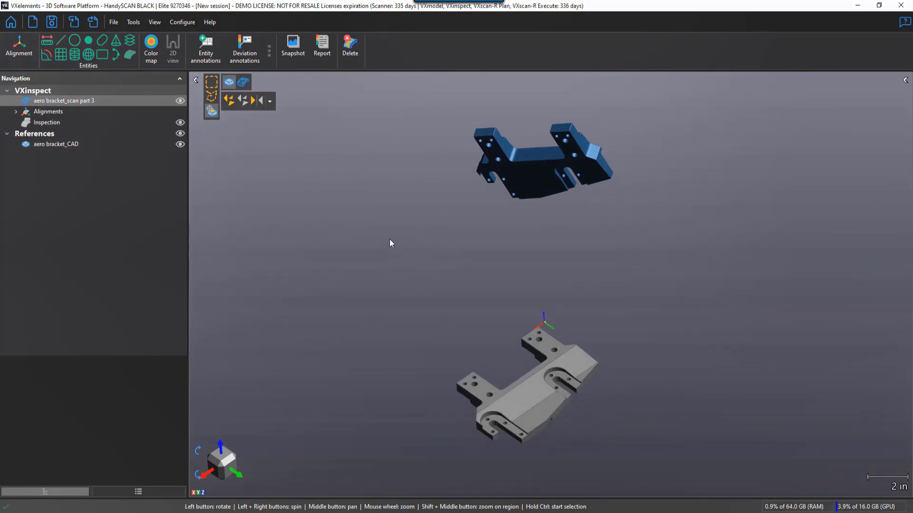
pyautogui.click(53, 44)
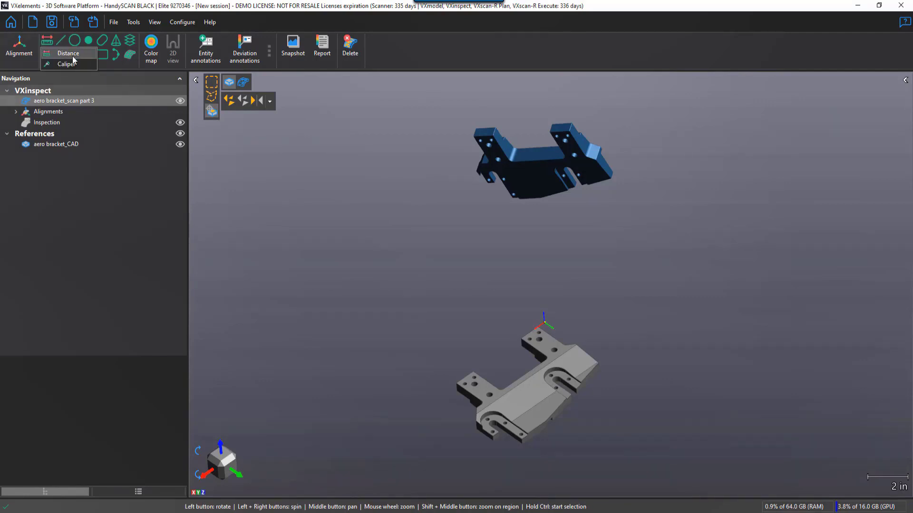
pyautogui.click(135, 183)
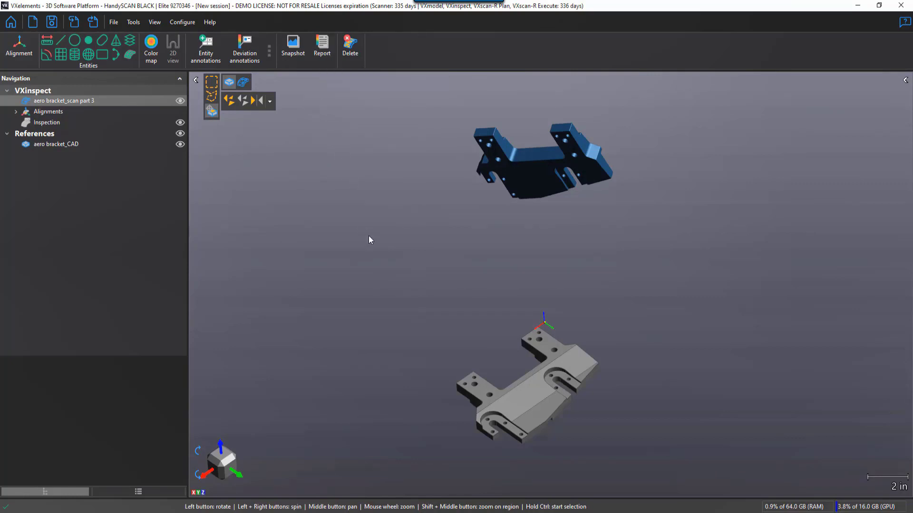
pyautogui.moveTo(409, 261); pyautogui.dragTo(374, 235, button='middle')
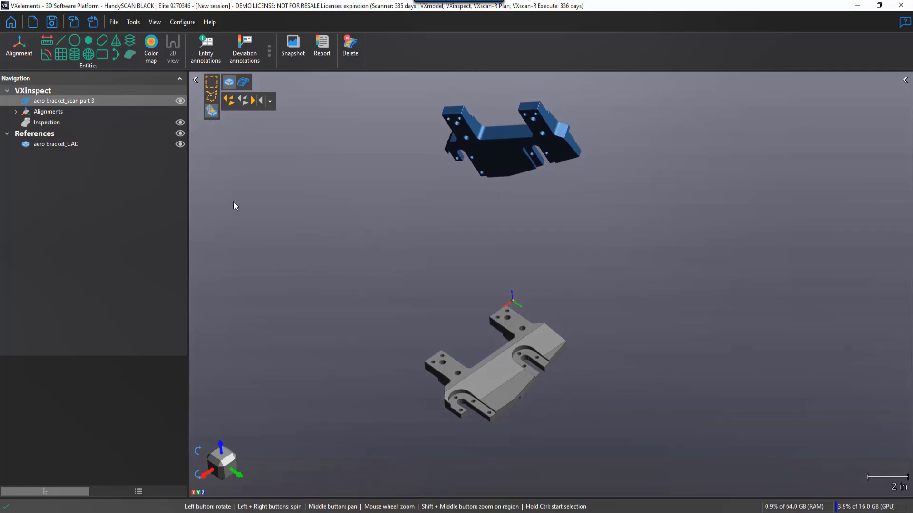
# Start a surface best-fit alignment between the bracket scan and its CAD reference.
pyautogui.click(29, 56)
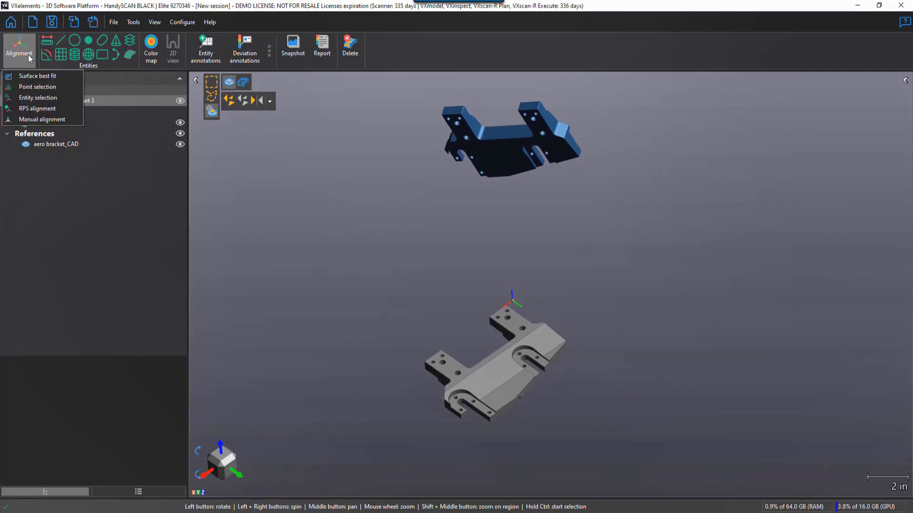
pyautogui.click(46, 77)
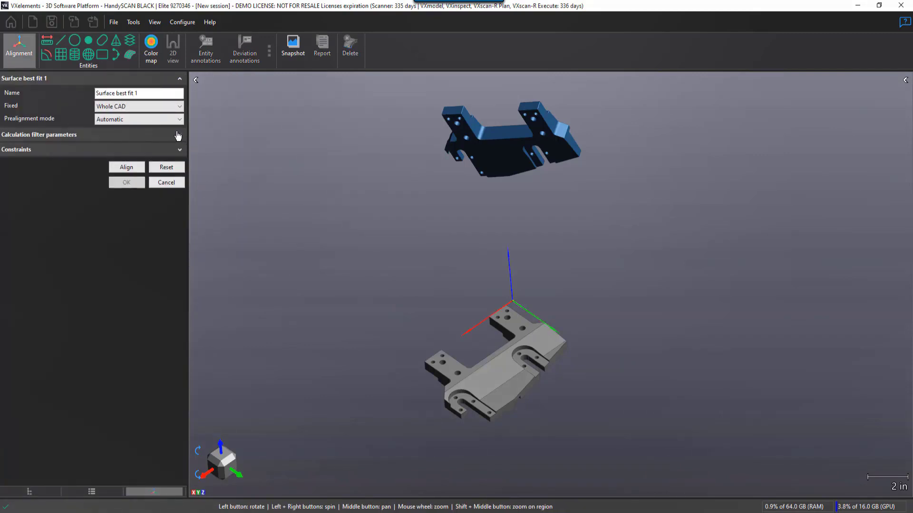
# Try the Pick on CAD option as the fixed reference and examine the selectable bracket faces.
pyautogui.click(159, 108)
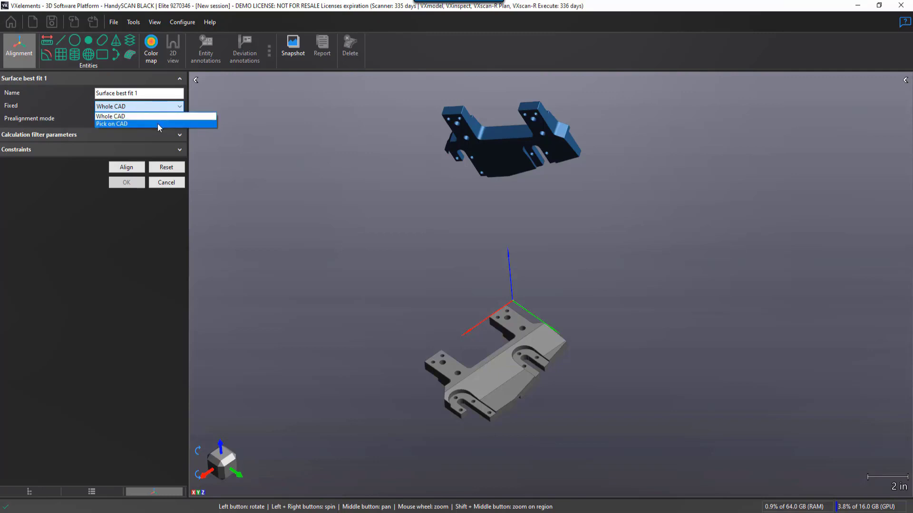
pyautogui.click(159, 124)
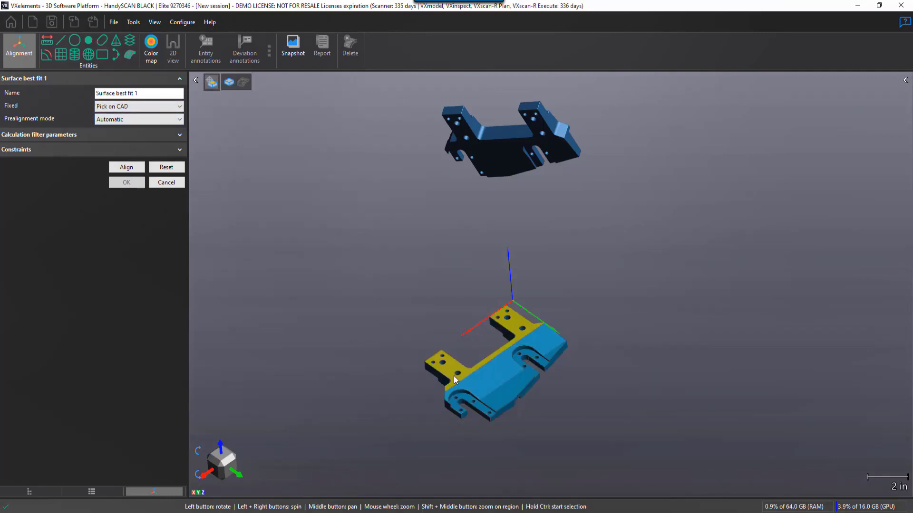
pyautogui.moveTo(583, 401); pyautogui.dragTo(614, 337, button='middle')
pyautogui.scroll(5, 529, 350)
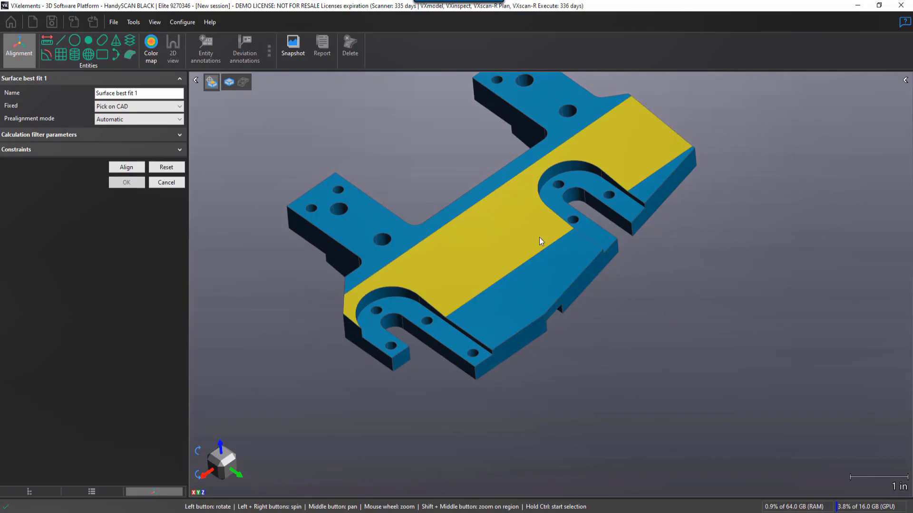
pyautogui.scroll(-3, 540, 240)
pyautogui.scroll(-5, 539, 240)
pyautogui.moveTo(540, 240); pyautogui.dragTo(506, 326, button='middle')
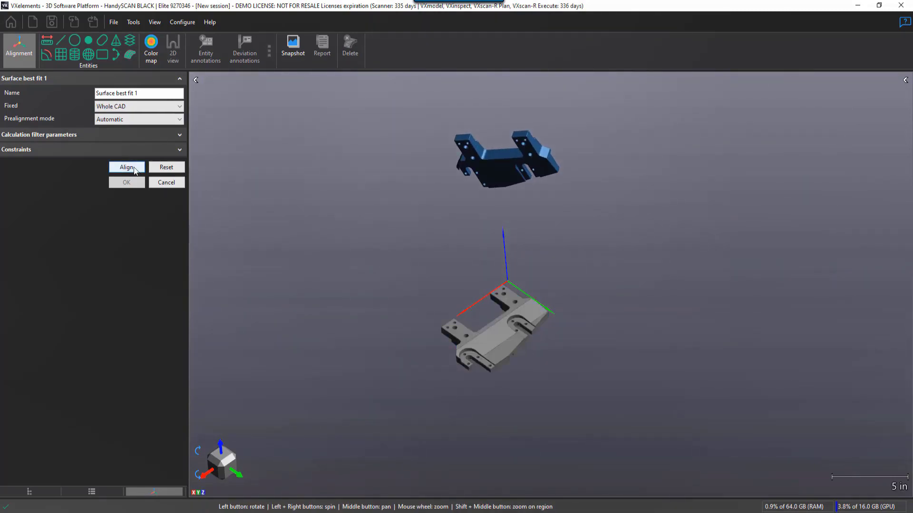
# Align the scan to the whole CAD with automatic prealignment, check the overlap, and accept the best fit.
pyautogui.click(134, 169)
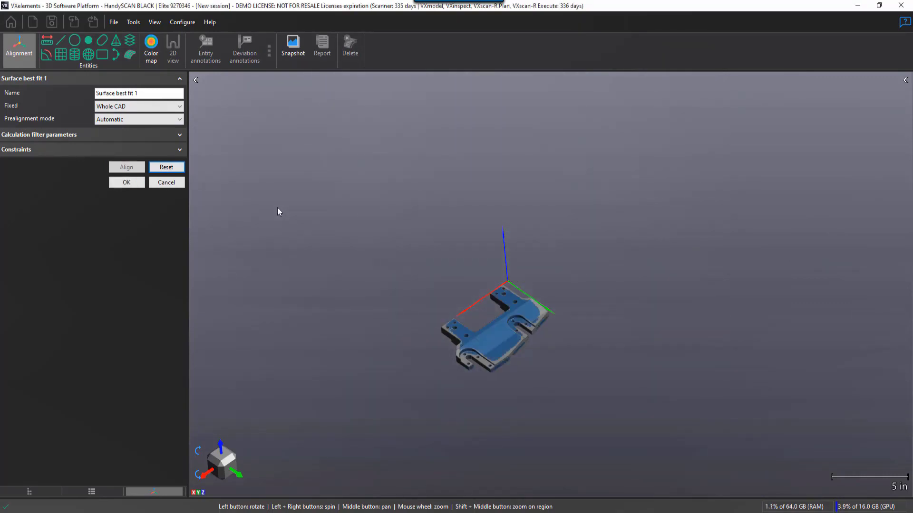
pyautogui.scroll(8, 508, 354)
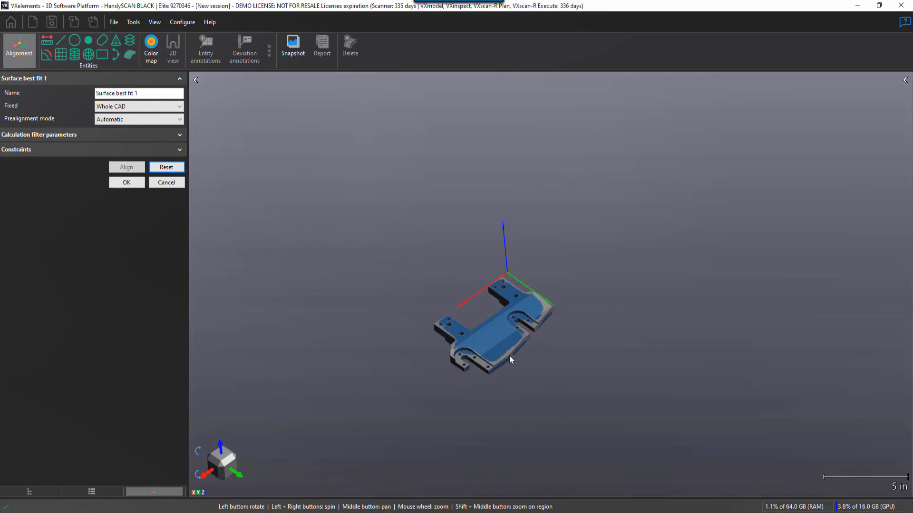
pyautogui.moveTo(475, 351); pyautogui.dragTo(519, 332, button='middle')
pyautogui.moveTo(429, 340)
pyautogui.mouseDown()
pyautogui.moveTo(427, 329)
pyautogui.moveTo(430, 340)
pyautogui.mouseUp()
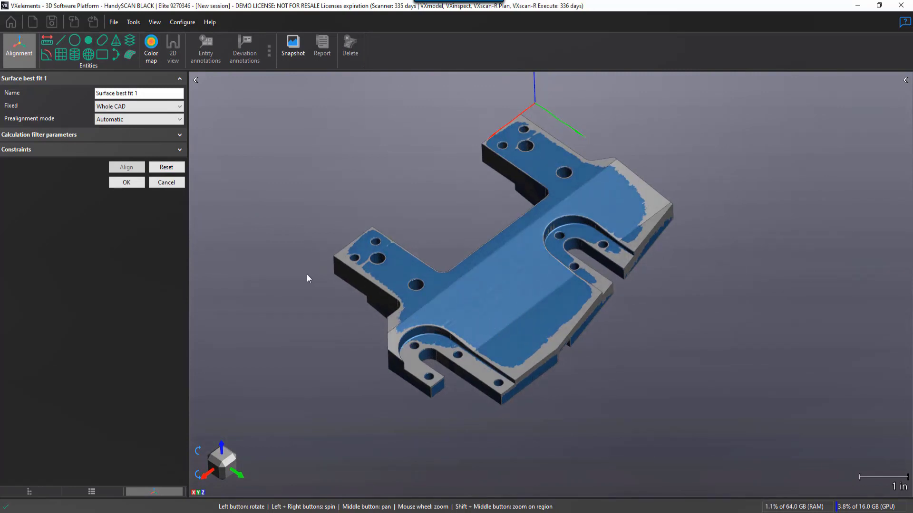
pyautogui.click(136, 184)
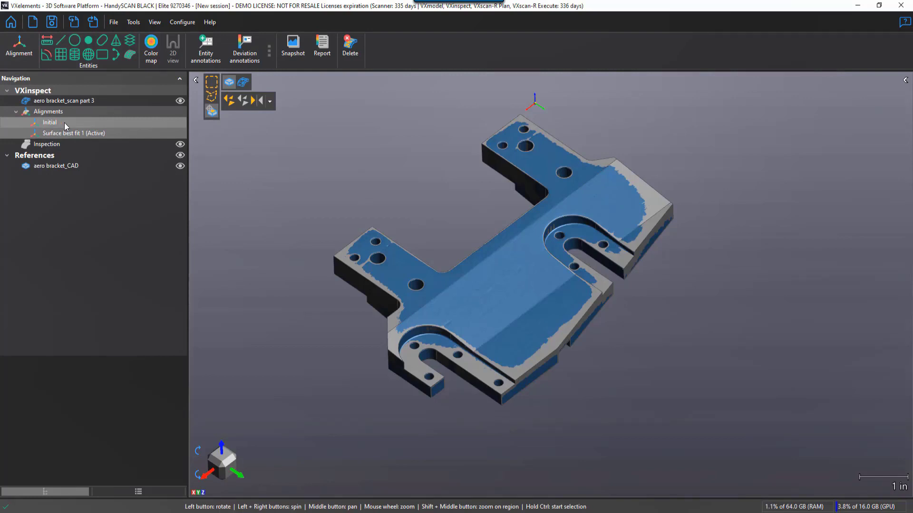
# Hide the aero bracket_CAD reference and start a mesh color map using the whole CAD as nominal.
pyautogui.click(73, 136)
pyautogui.scroll(-2, 295, 186)
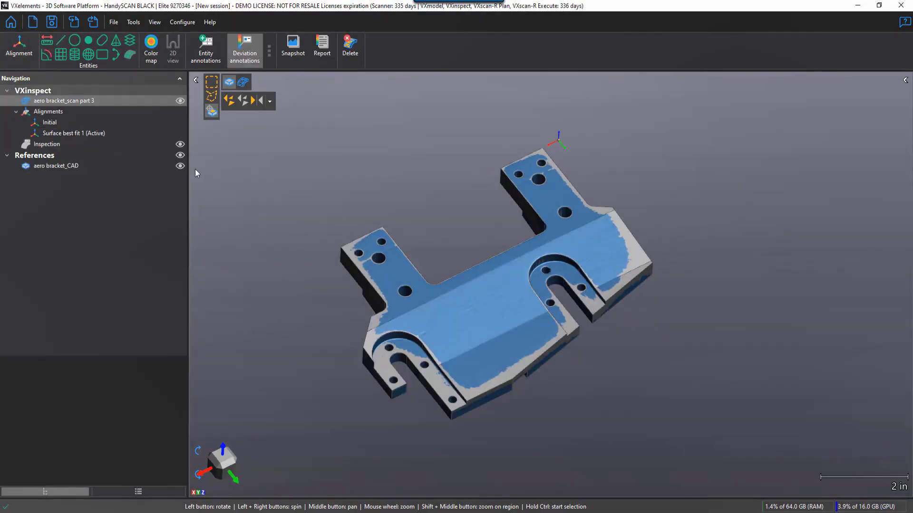
pyautogui.click(180, 166)
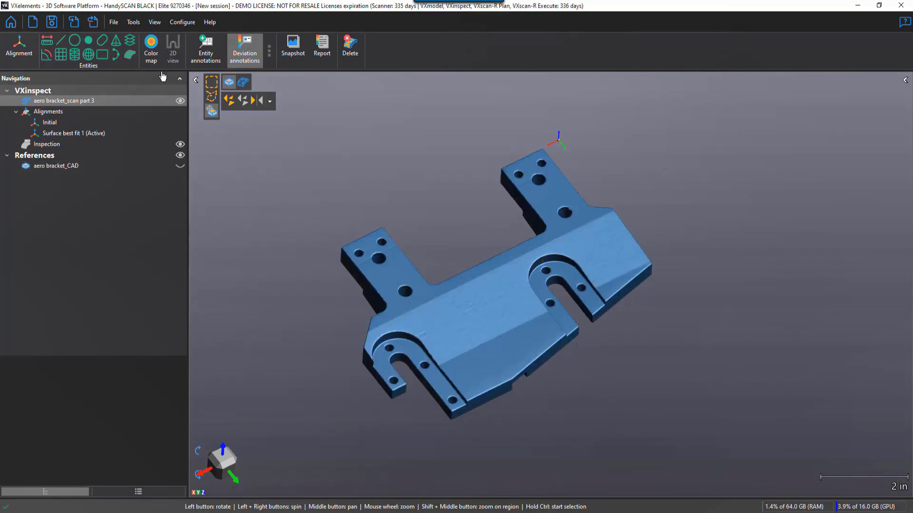
pyautogui.click(151, 48)
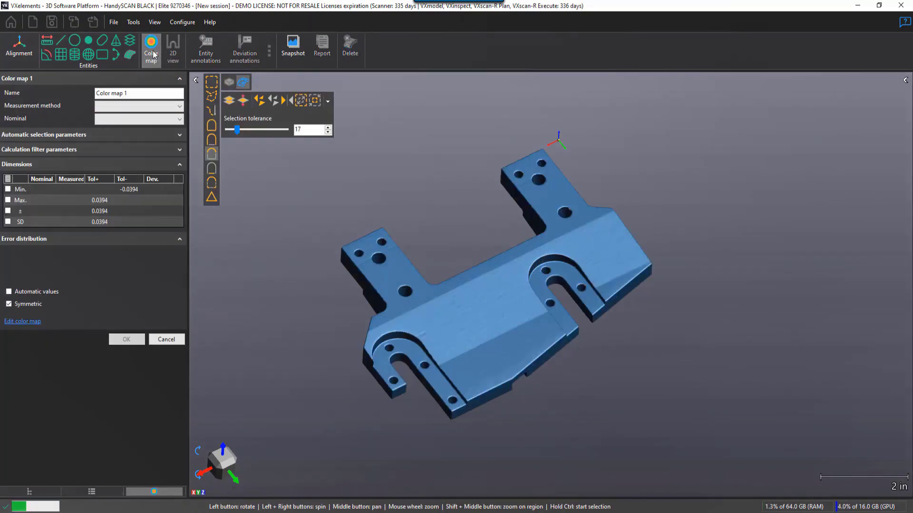
pyautogui.click(119, 121)
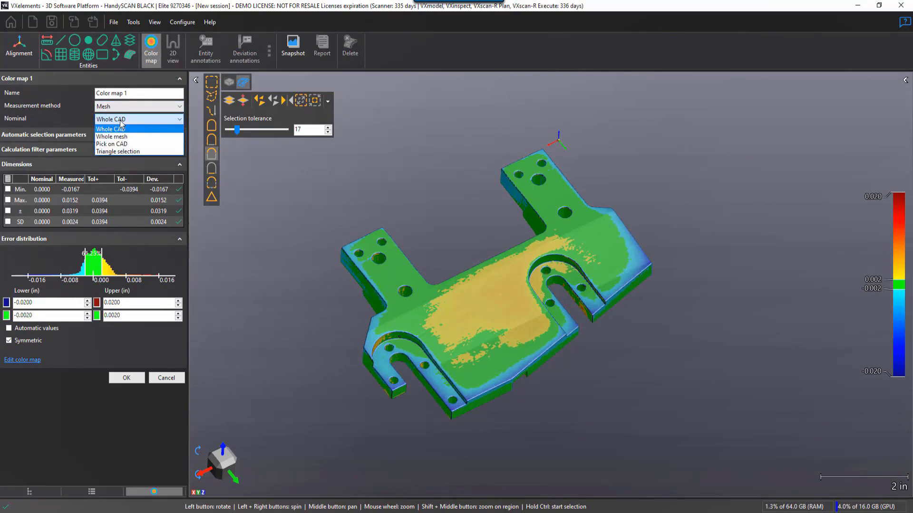
pyautogui.click(128, 129)
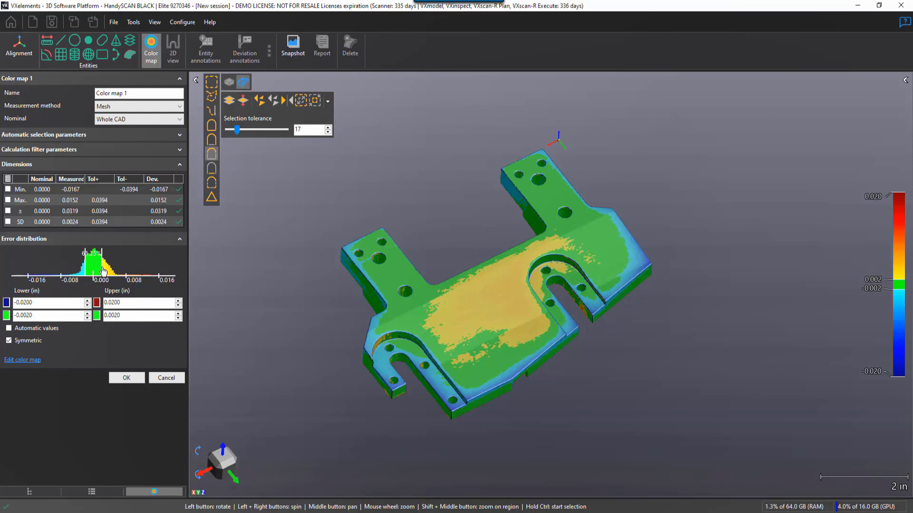
# Try a wider green tolerance band on the error distribution, set its upper limit to 0.002 in, and create the color map.
pyautogui.moveTo(103, 271); pyautogui.dragTo(146, 275)
pyautogui.moveTo(147, 275); pyautogui.dragTo(158, 274)
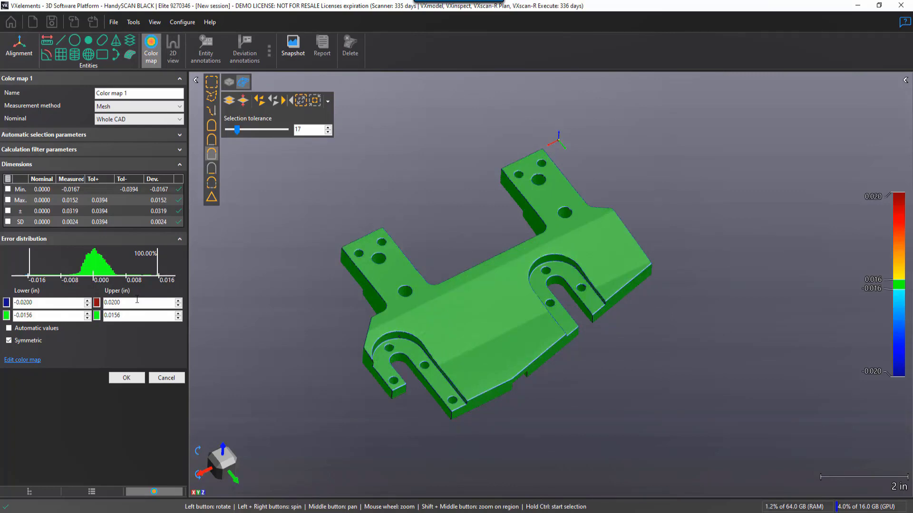
pyautogui.doubleClick(123, 316)
pyautogui.write('0.002')
pyautogui.press('Return')
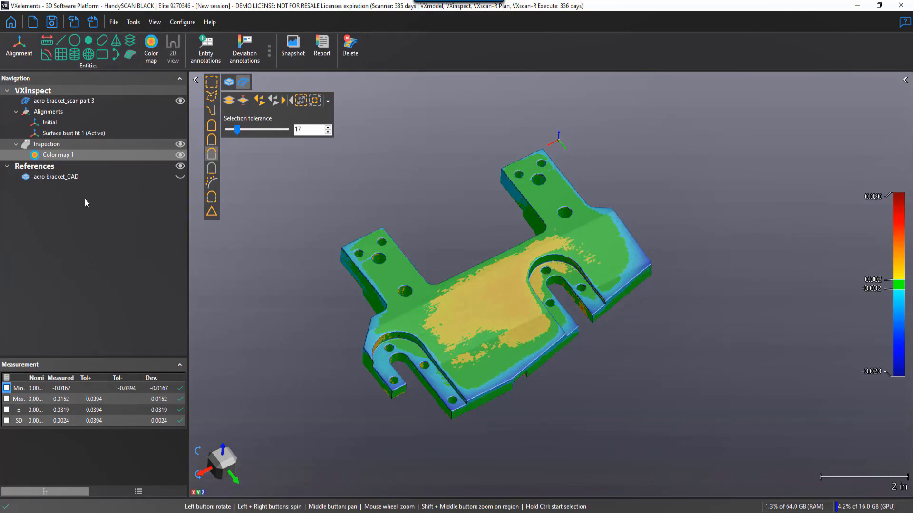
# Reopen the bracket's color map for editing and change its color scale type to Discrete.
pyautogui.doubleClick(84, 156)
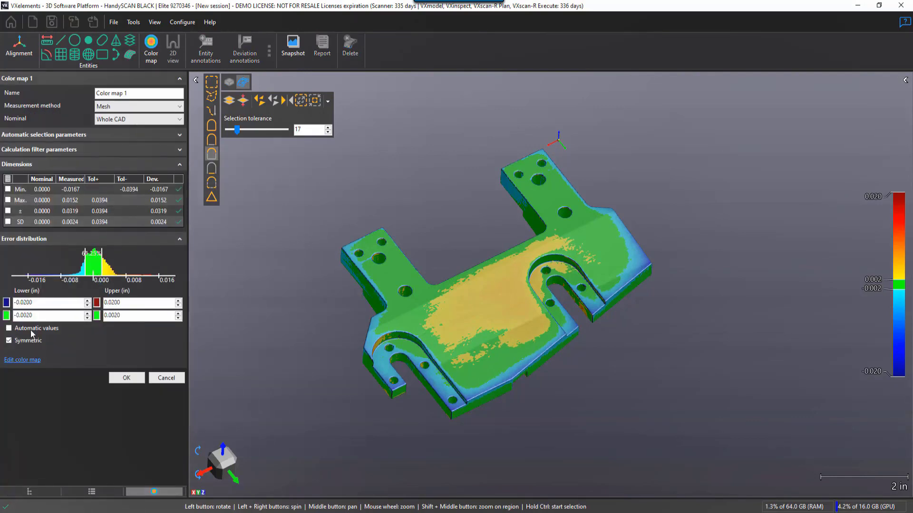
pyautogui.click(34, 361)
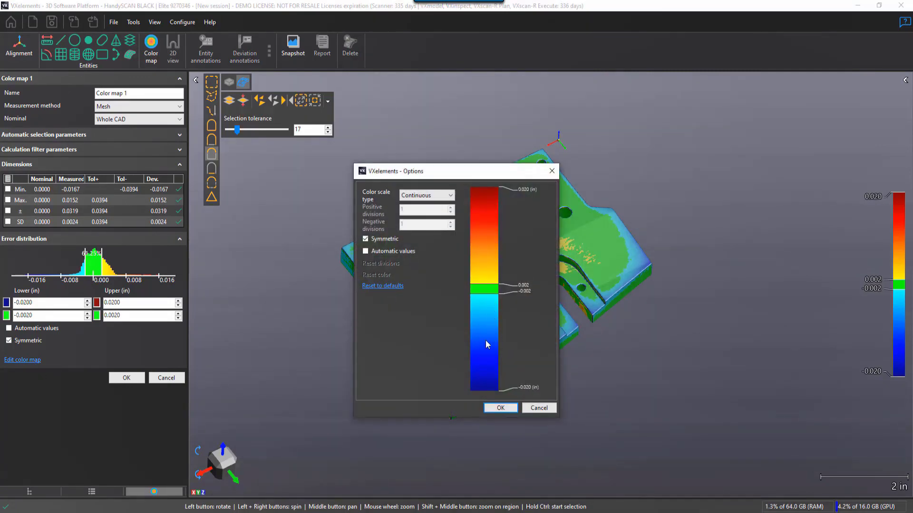
pyautogui.click(449, 197)
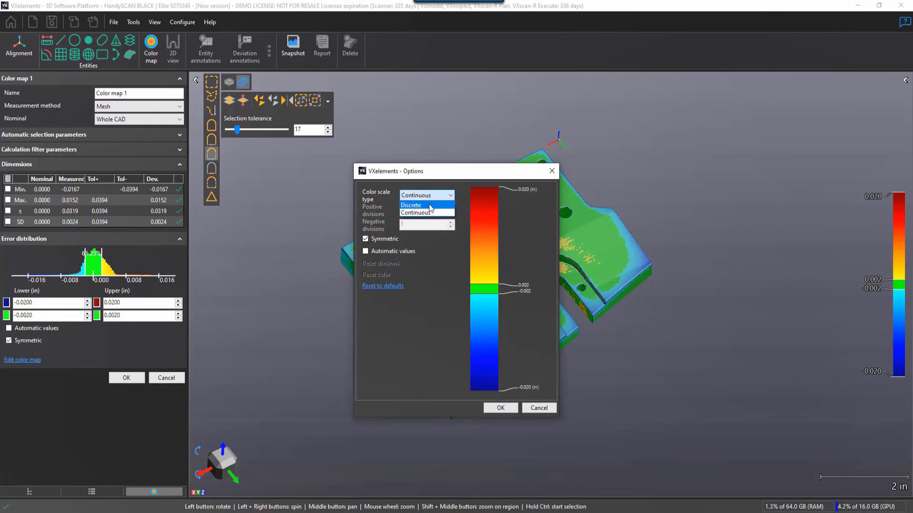
pyautogui.click(414, 206)
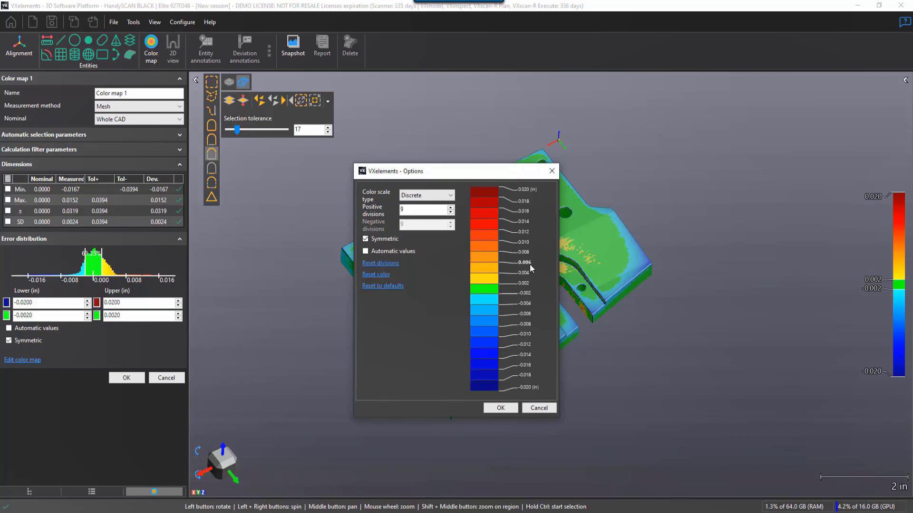
# Set the discrete color scale's positive divisions to 5, keeping the scale symmetric.
pyautogui.click(451, 213)
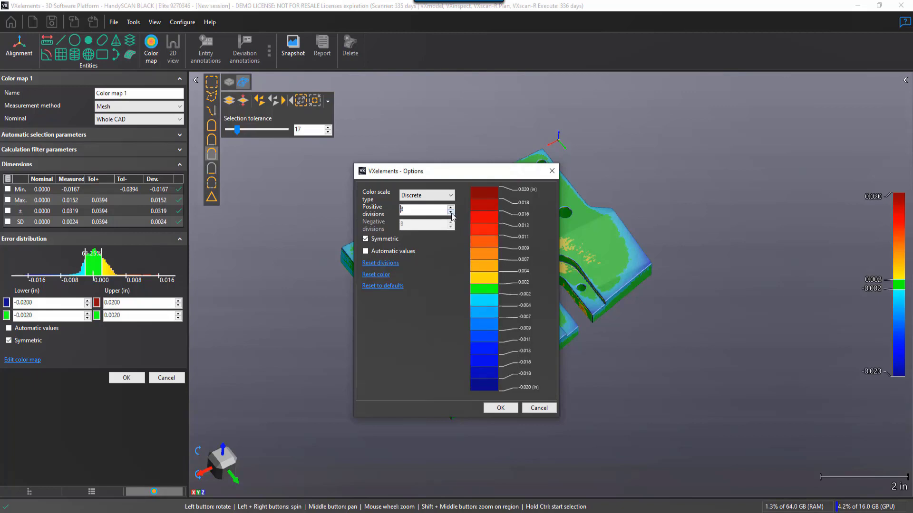
pyautogui.click(451, 212)
pyautogui.click(451, 213)
pyautogui.click(452, 213)
pyautogui.click(451, 212)
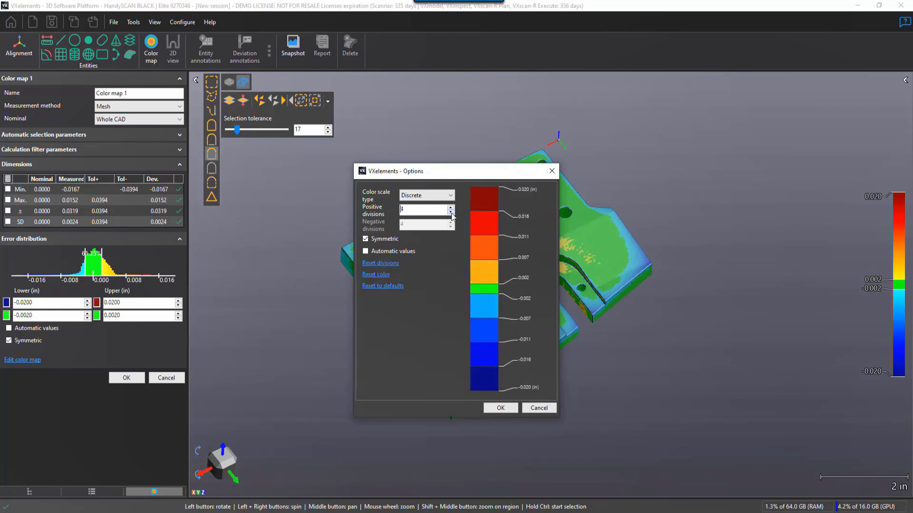
pyautogui.click(451, 209)
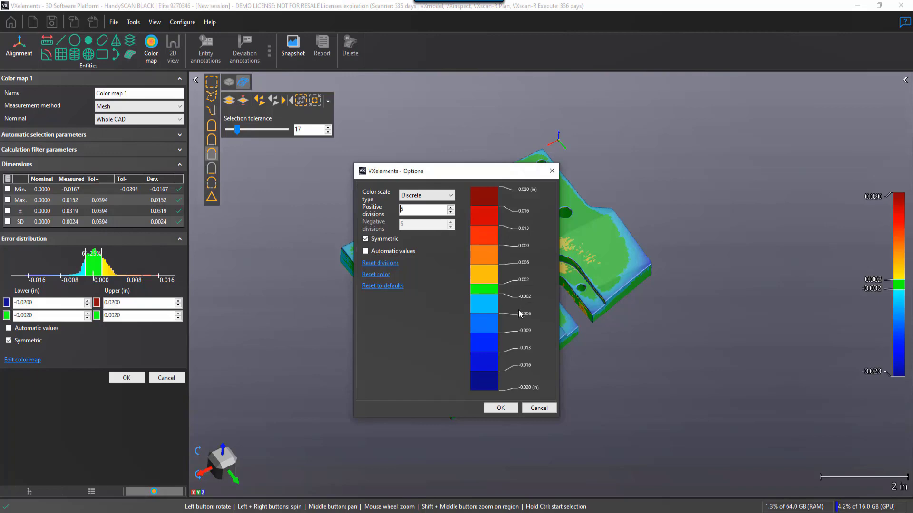
# Accept the discrete scale, switch the color map's scale type back to Continuous, and save the color map edits.
pyautogui.click(502, 408)
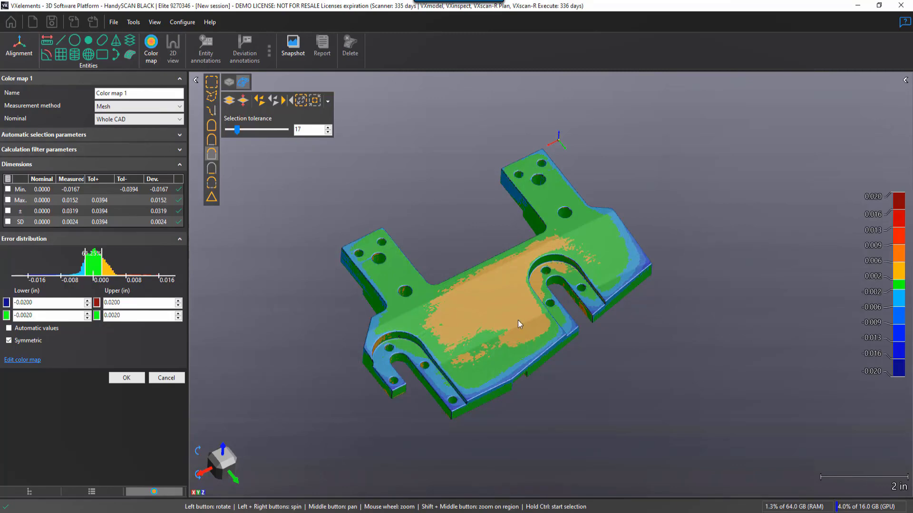
pyautogui.click(24, 363)
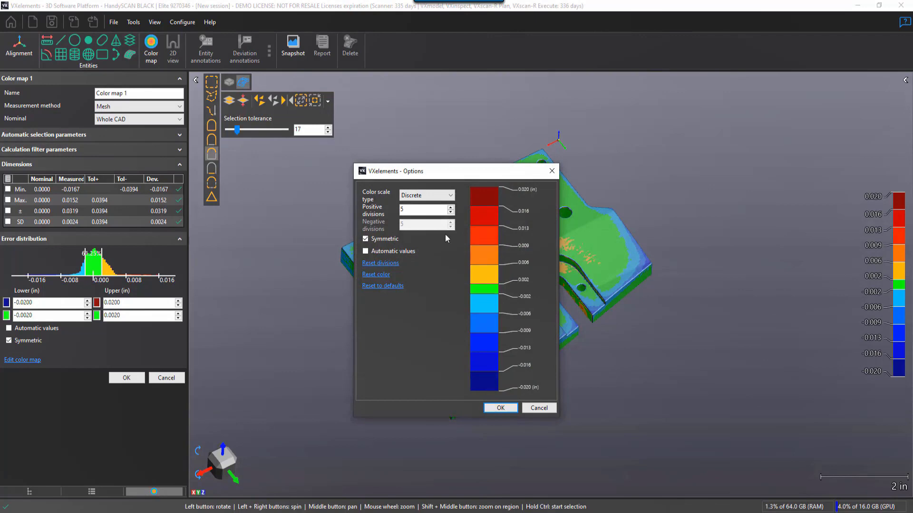
pyautogui.click(432, 195)
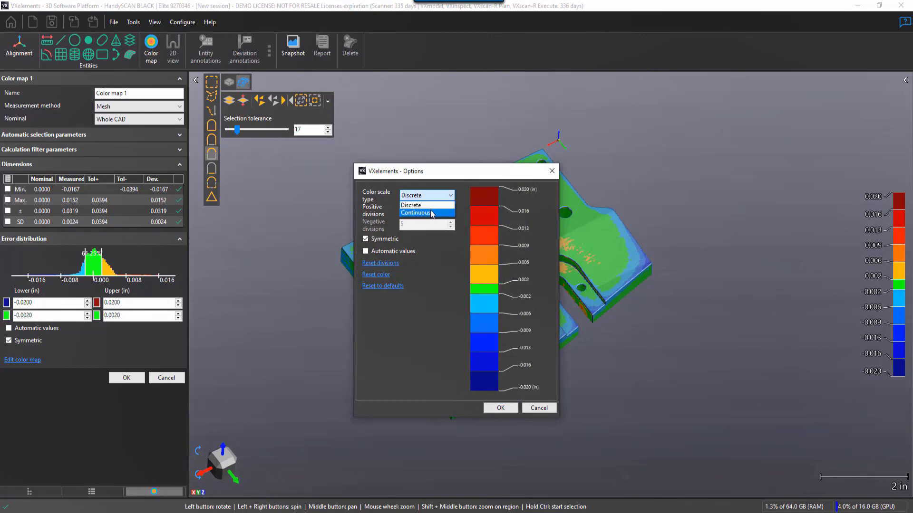
pyautogui.click(431, 217)
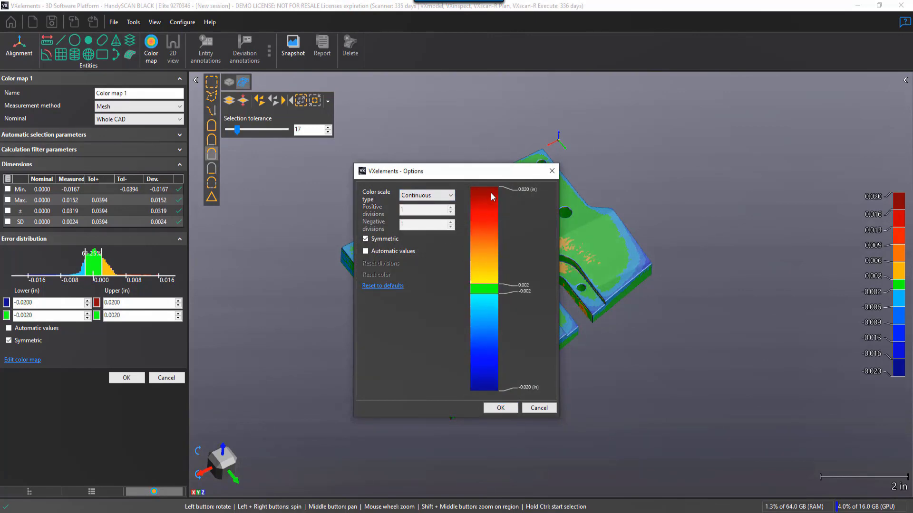
pyautogui.click(500, 408)
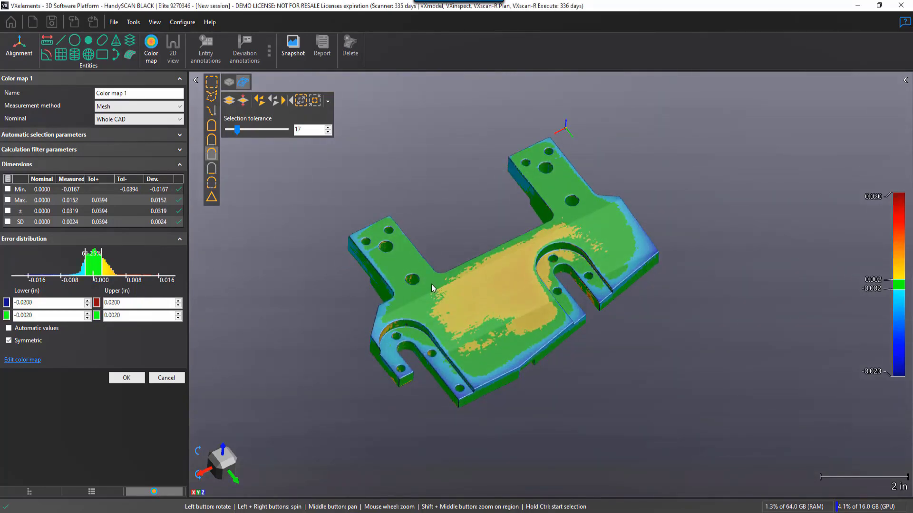
pyautogui.click(127, 378)
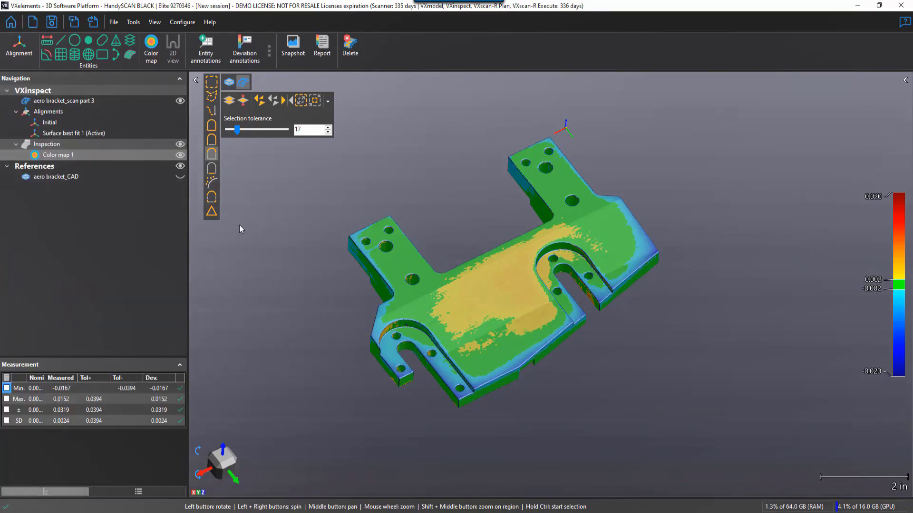
# Toggle the color map grid of deviation values on over the bracket and off again.
pyautogui.click(269, 52)
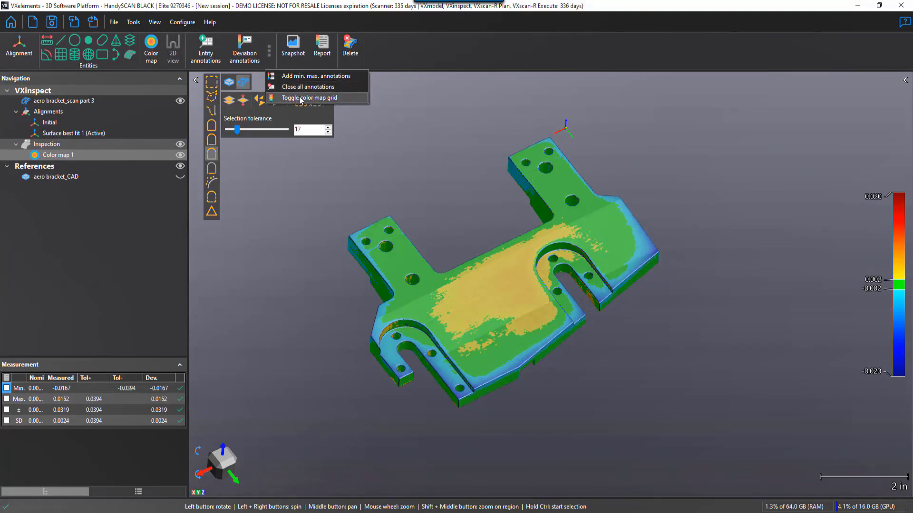
pyautogui.click(300, 99)
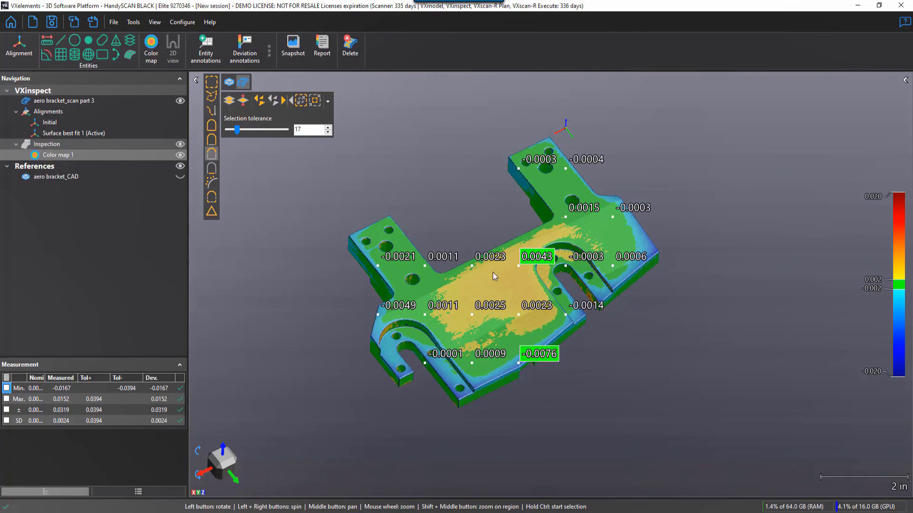
pyautogui.click(269, 55)
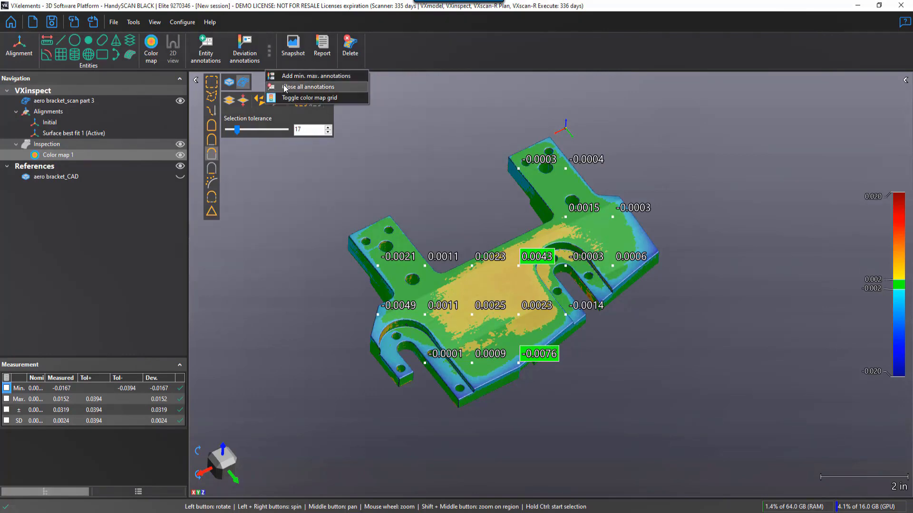
pyautogui.click(291, 100)
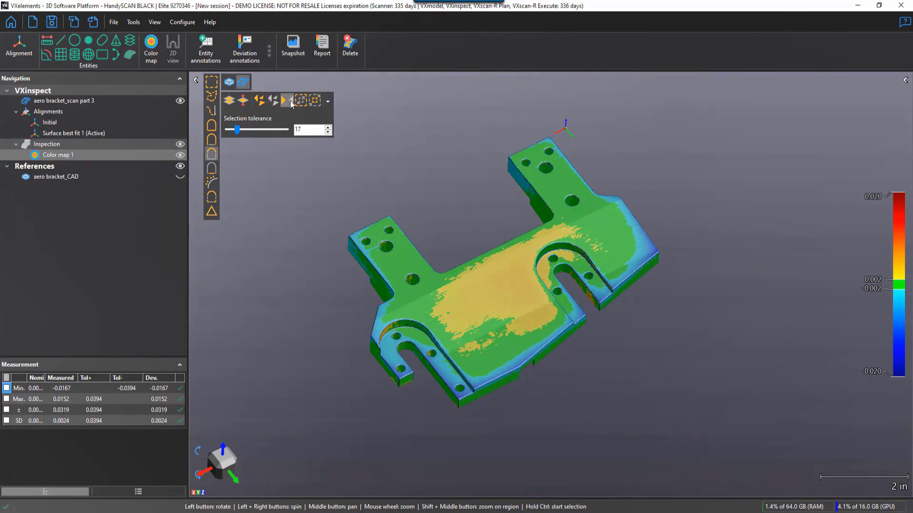
# Add minimum and maximum deviation annotations to the color map and move both labels away from the bracket.
pyautogui.click(270, 50)
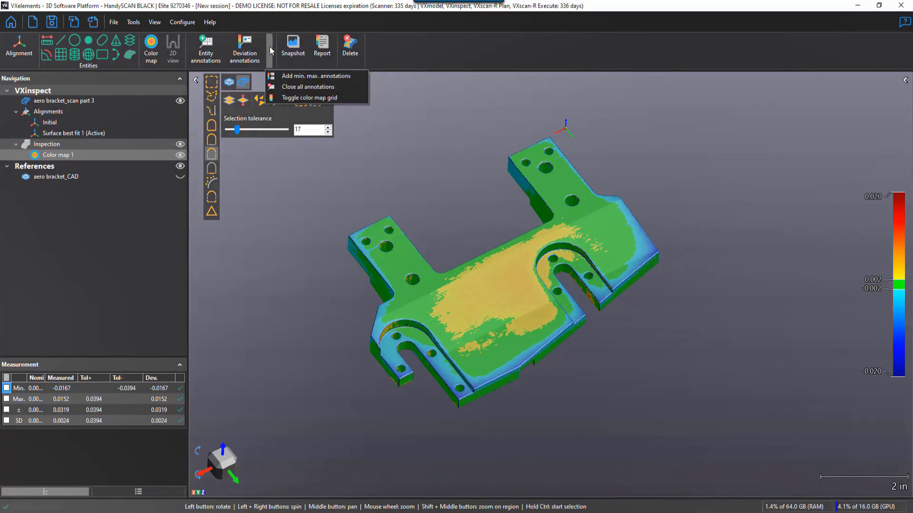
pyautogui.click(281, 77)
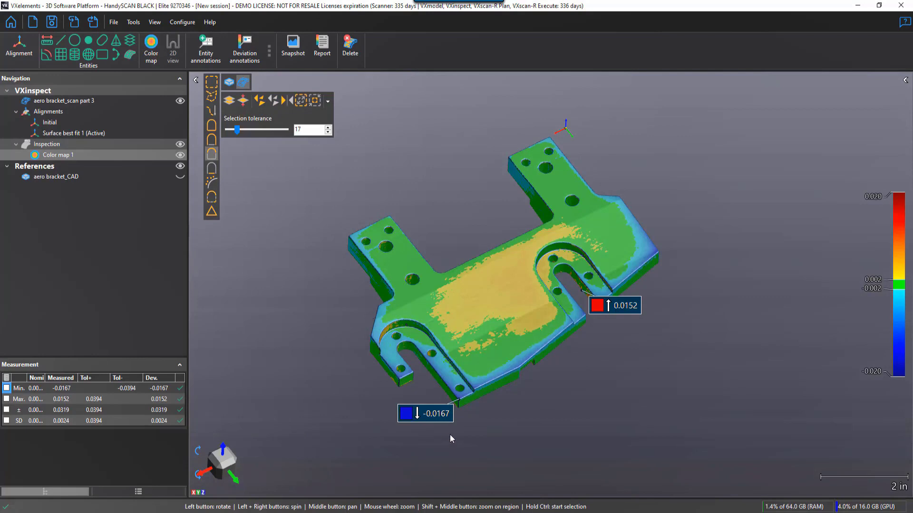
pyautogui.moveTo(444, 421)
pyautogui.mouseDown()
pyautogui.moveTo(448, 436)
pyautogui.moveTo(465, 434)
pyautogui.mouseUp()
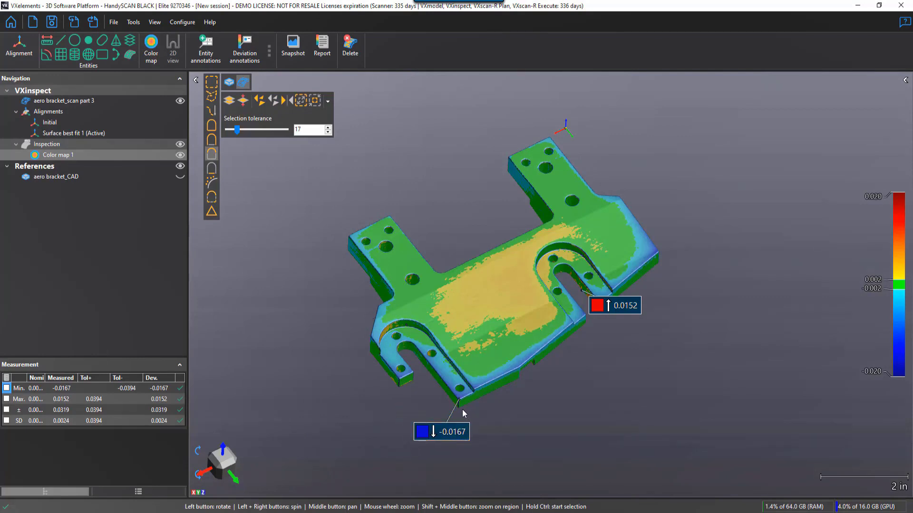
pyautogui.moveTo(624, 305)
pyautogui.mouseDown()
pyautogui.moveTo(624, 328)
pyautogui.moveTo(589, 335)
pyautogui.moveTo(578, 323)
pyautogui.moveTo(636, 344)
pyautogui.mouseUp()
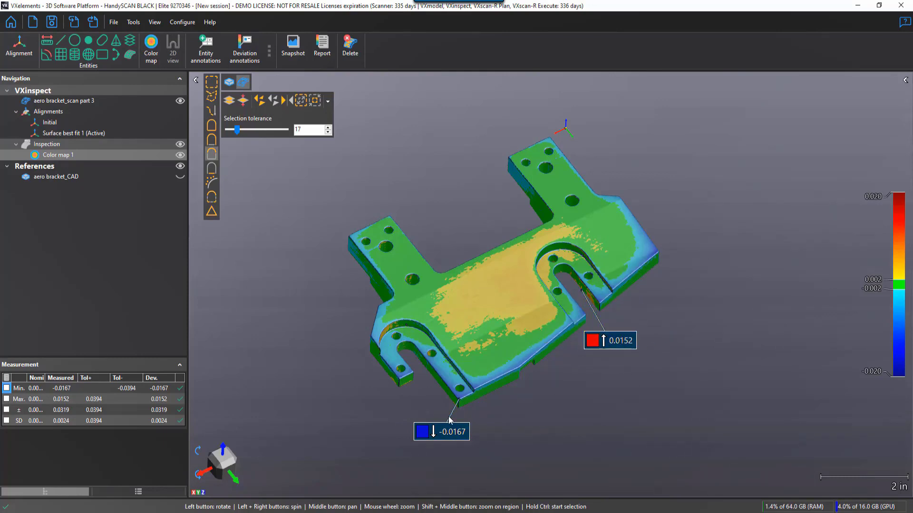
# Show the aero bracket_CAD reference and display the CAD as transparent surfaces and boundaries.
pyautogui.scroll(10, 461, 401)
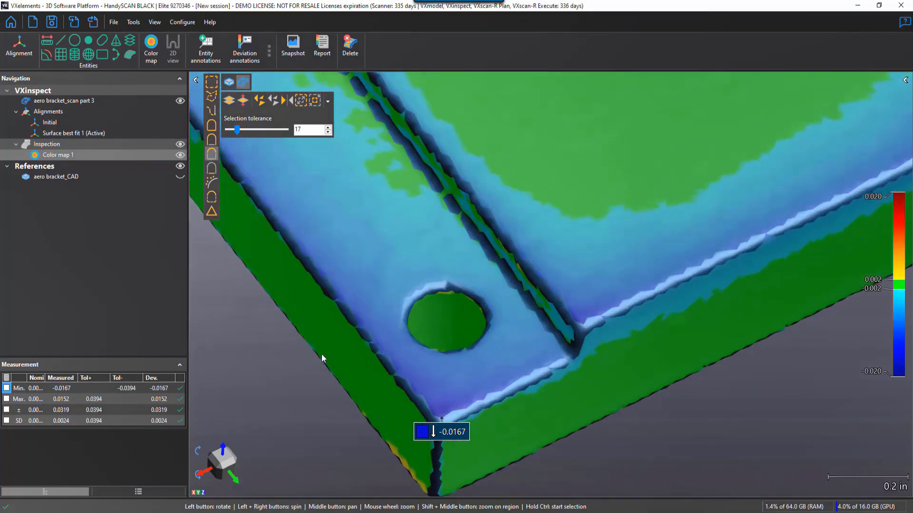
pyautogui.click(180, 177)
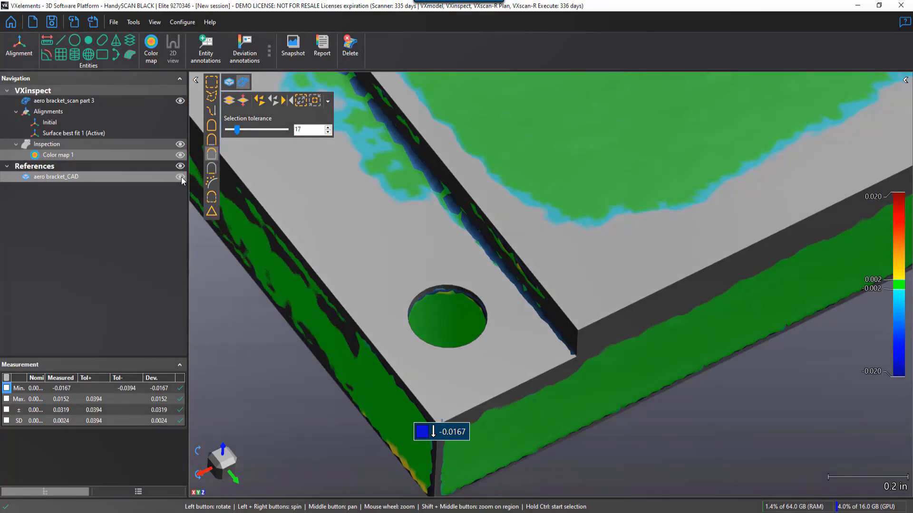
pyautogui.click(150, 491)
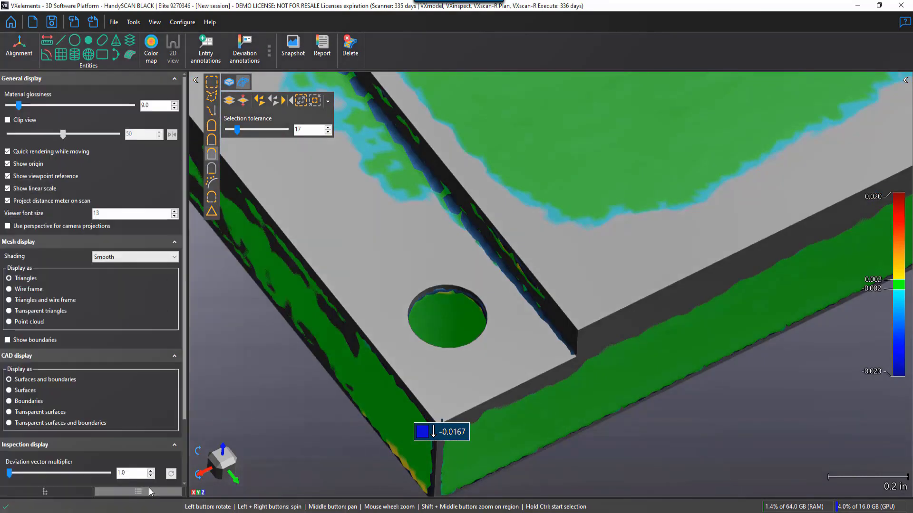
pyautogui.click(16, 424)
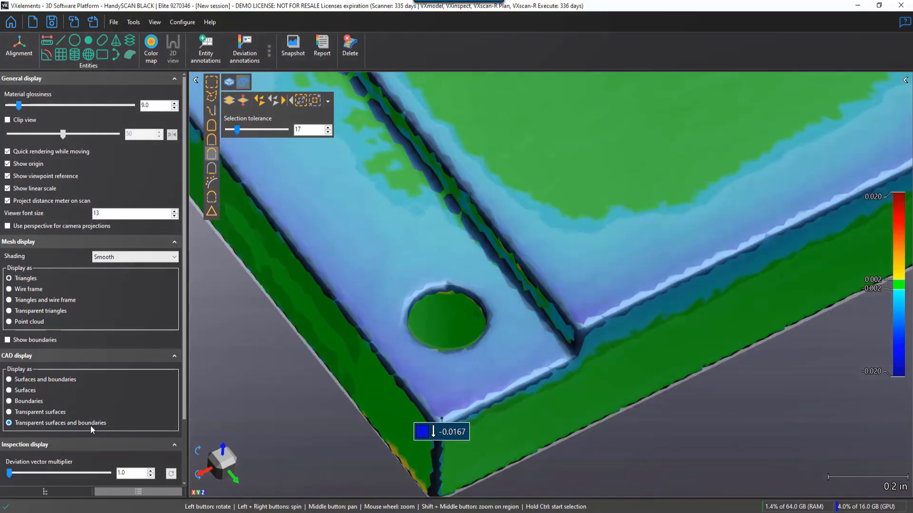
# Examine the scan mesh against the transparent CAD at the minimum deviation point on the bracket's corner.
pyautogui.moveTo(467, 353); pyautogui.dragTo(572, 336)
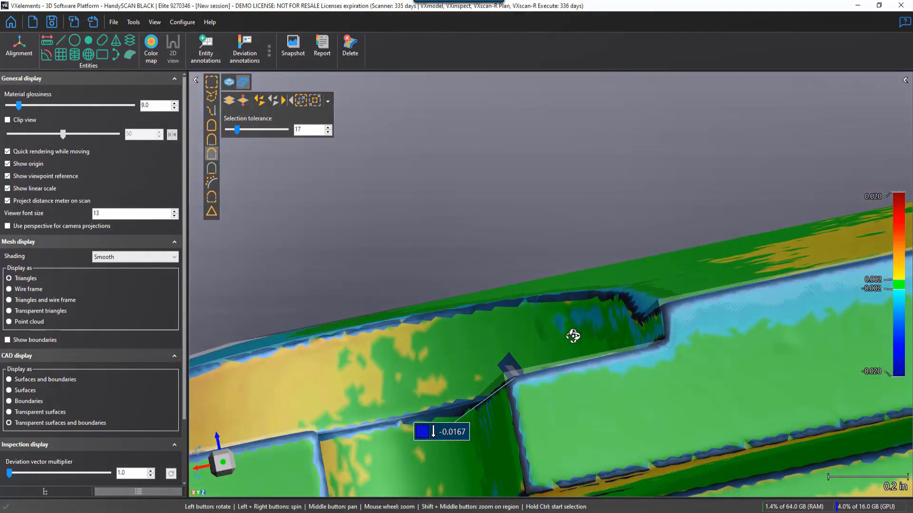
pyautogui.scroll(3, 504, 386)
pyautogui.scroll(5, 521, 378)
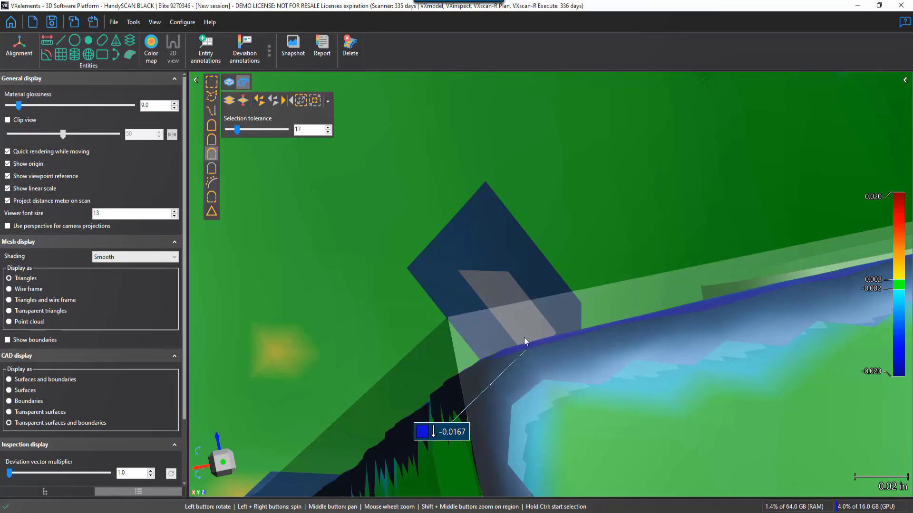
pyautogui.scroll(-8, 557, 381)
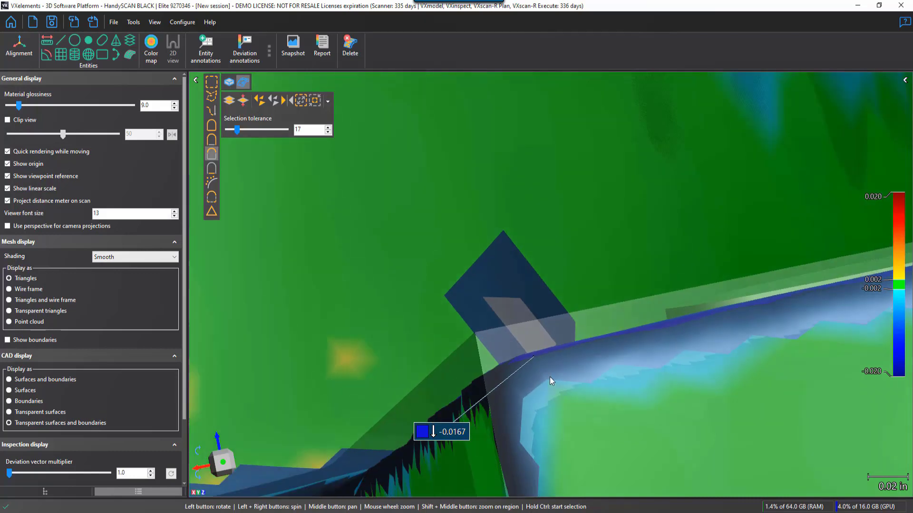
pyautogui.scroll(-5, 562, 364)
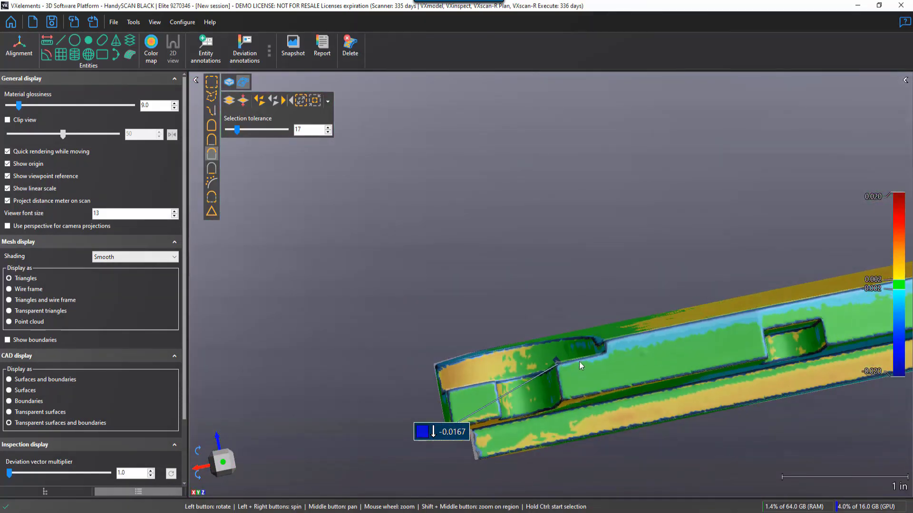
# Examine the scan mesh against the CAD at the maximum deviation point on the slot's lower edge.
pyautogui.moveTo(722, 335); pyautogui.dragTo(412, 341, button='middle')
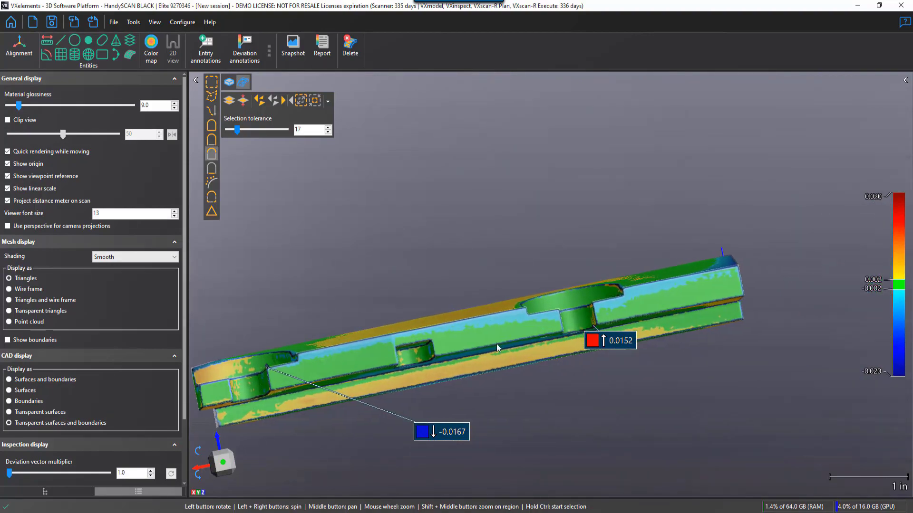
pyautogui.moveTo(518, 323); pyautogui.dragTo(534, 356)
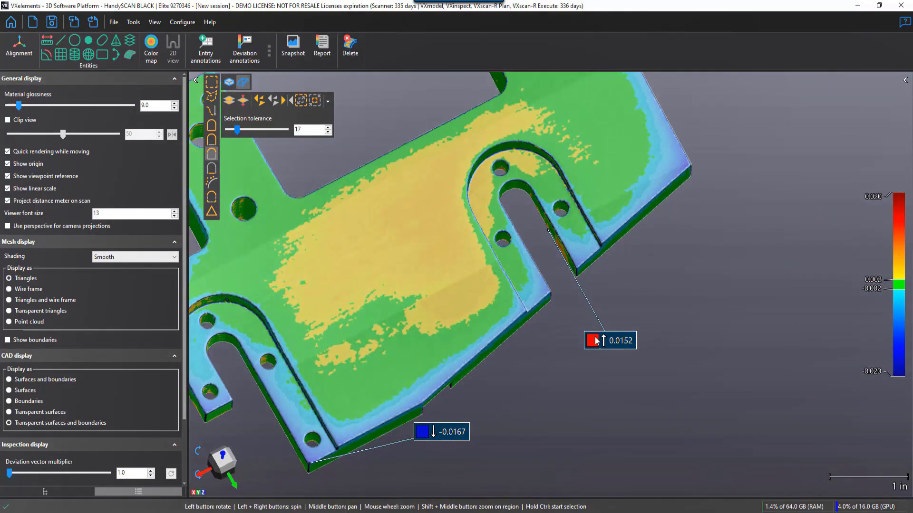
pyautogui.scroll(3, 554, 224)
pyautogui.scroll(8, 554, 222)
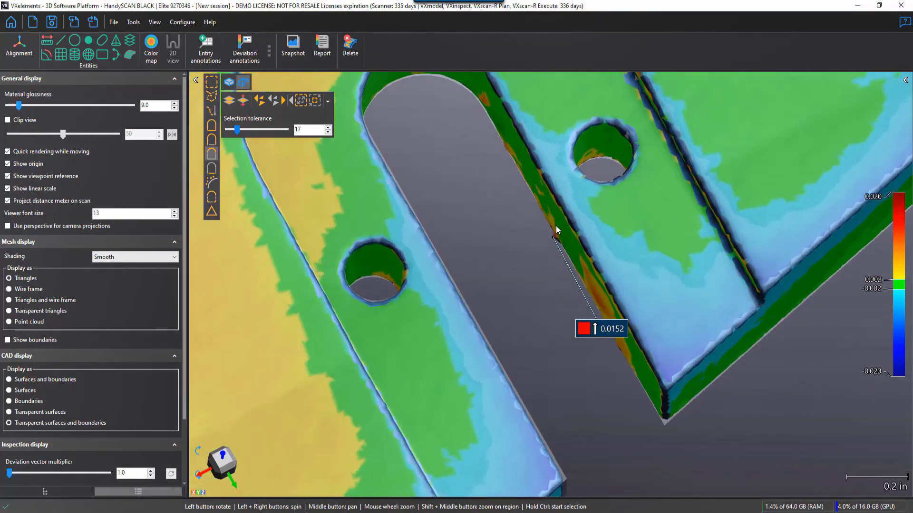
pyautogui.moveTo(531, 258); pyautogui.dragTo(541, 273)
pyautogui.moveTo(500, 238); pyautogui.dragTo(582, 379, button='middle')
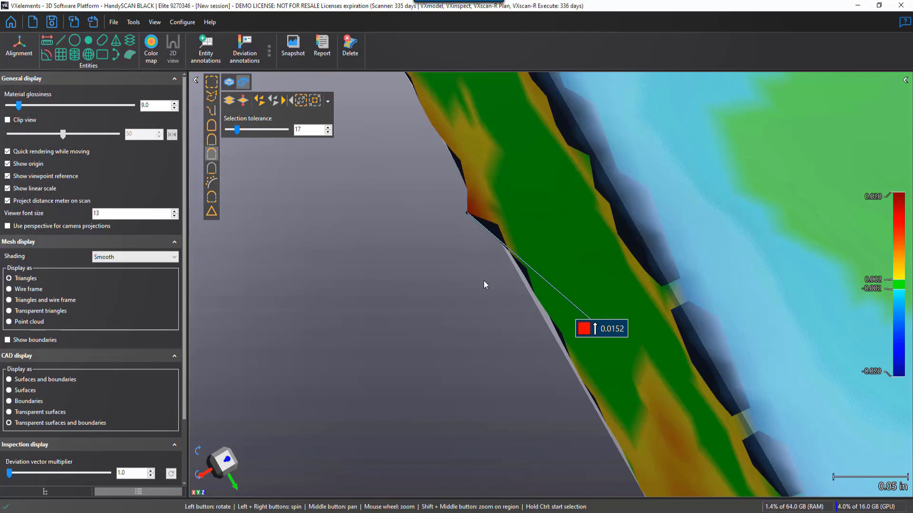
pyautogui.scroll(-8, 485, 280)
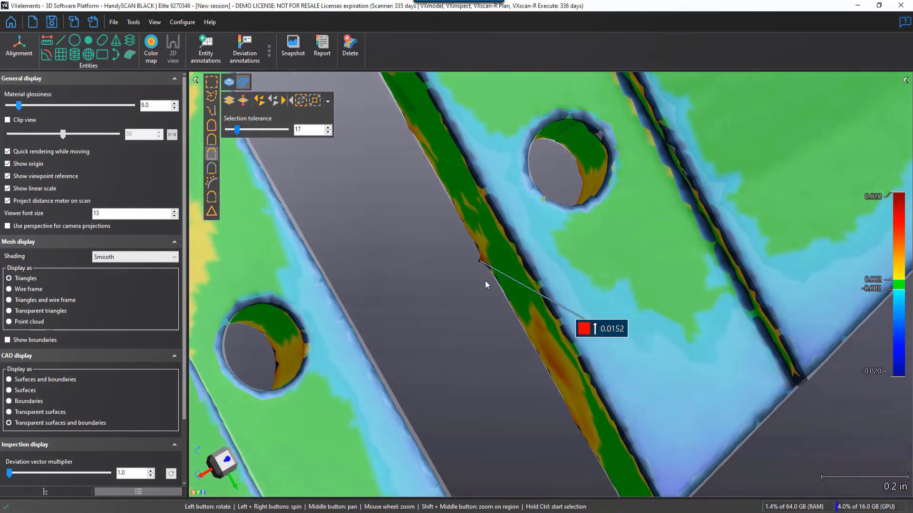
pyautogui.scroll(-8, 485, 280)
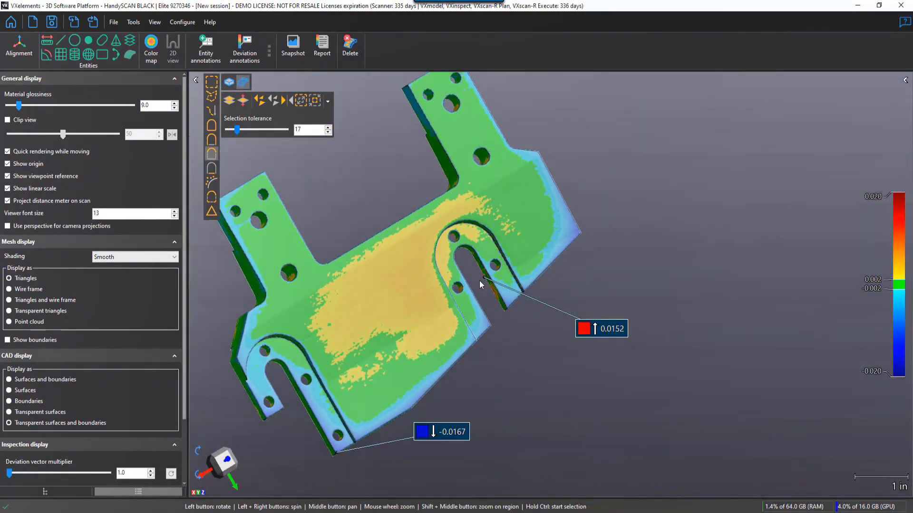
# Return to a full angled view of the bracket and reposition the maximum and minimum labels in the empty space below it.
pyautogui.moveTo(494, 332); pyautogui.dragTo(631, 387)
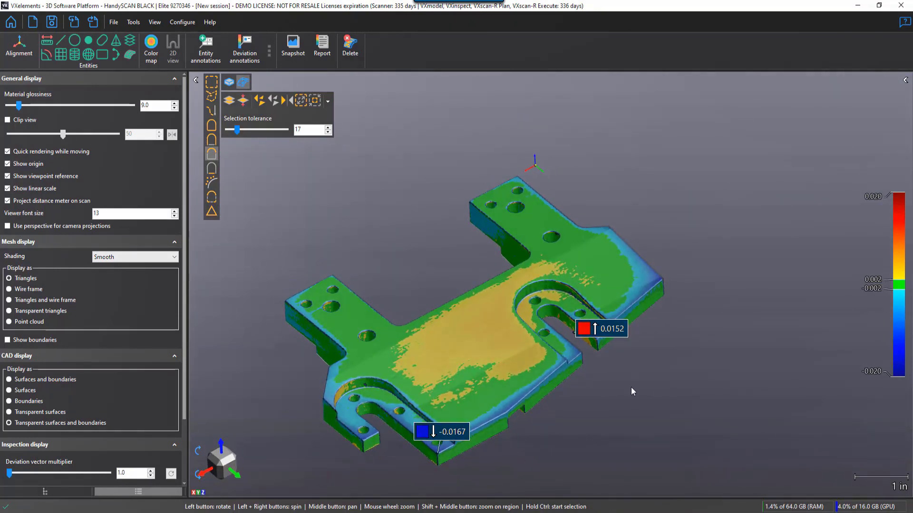
pyautogui.scroll(-3, 629, 379)
pyautogui.moveTo(610, 332); pyautogui.dragTo(661, 402)
pyautogui.moveTo(435, 433); pyautogui.dragTo(480, 465)
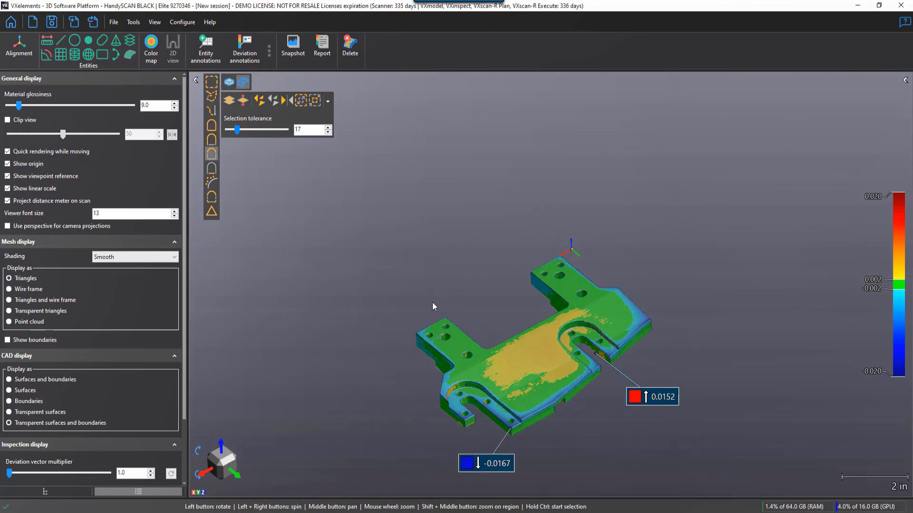
# Add deviation annotations on the bracket's central yellow area and on its outer blue corner, moving both labels clear of the part.
pyautogui.click(248, 56)
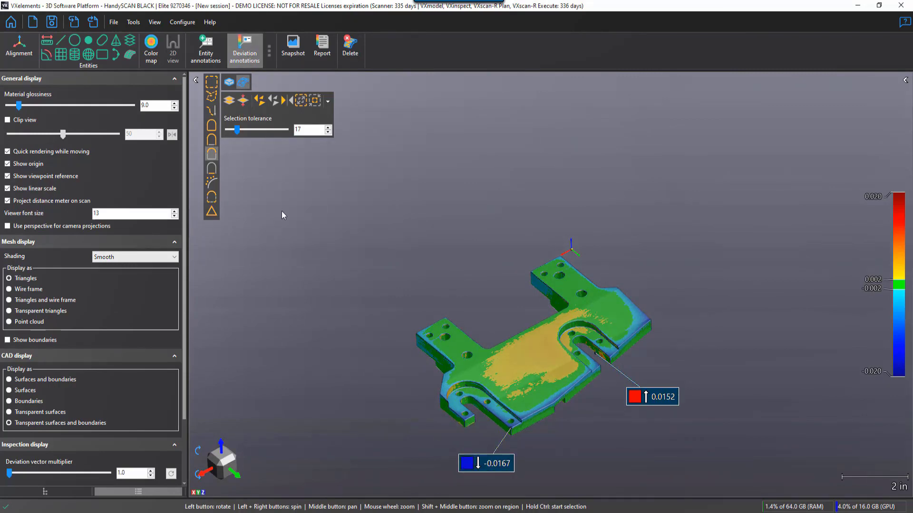
pyautogui.click(534, 352)
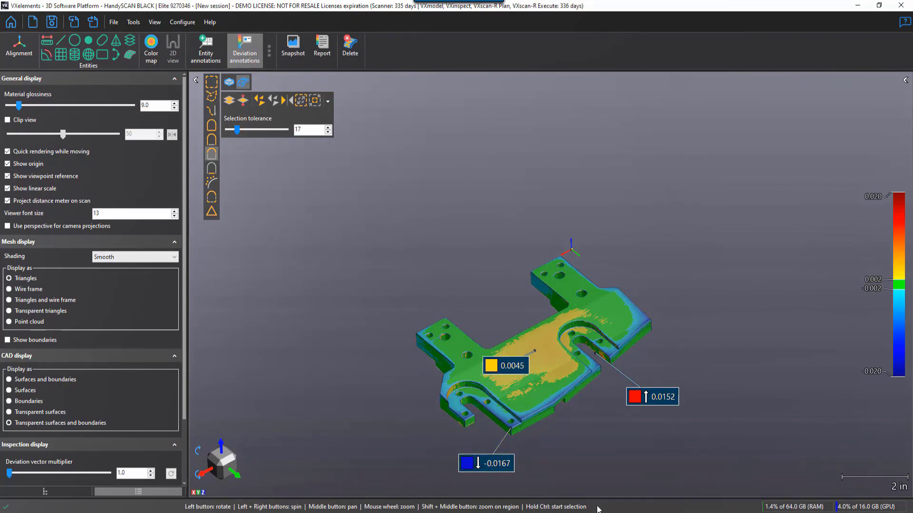
pyautogui.moveTo(506, 371); pyautogui.dragTo(488, 290)
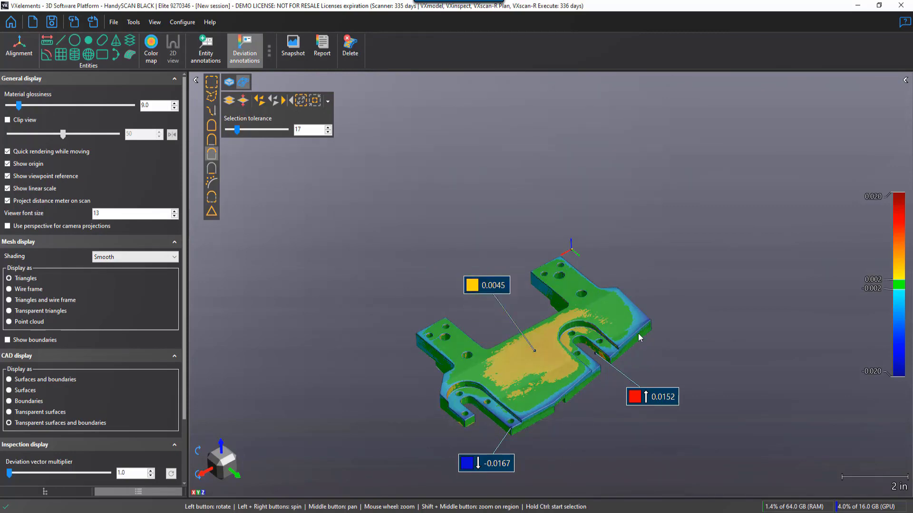
pyautogui.click(647, 321)
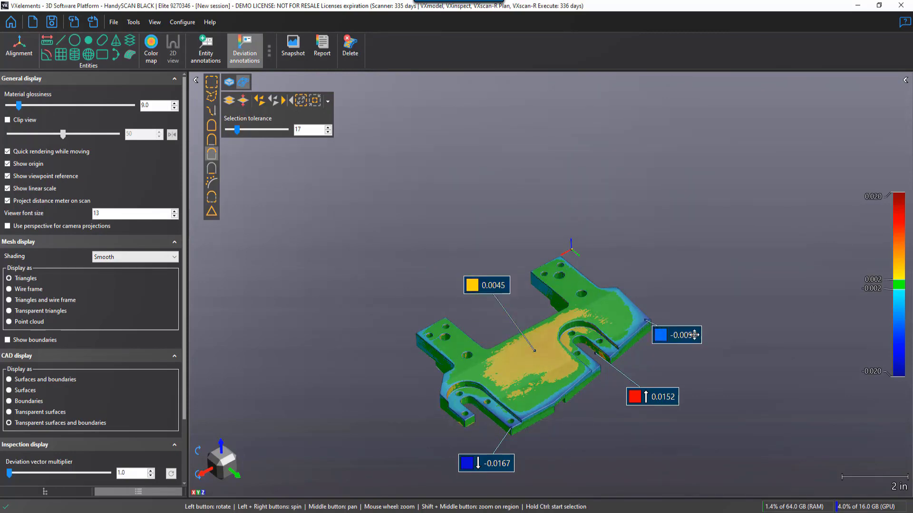
pyautogui.moveTo(692, 337); pyautogui.dragTo(711, 286)
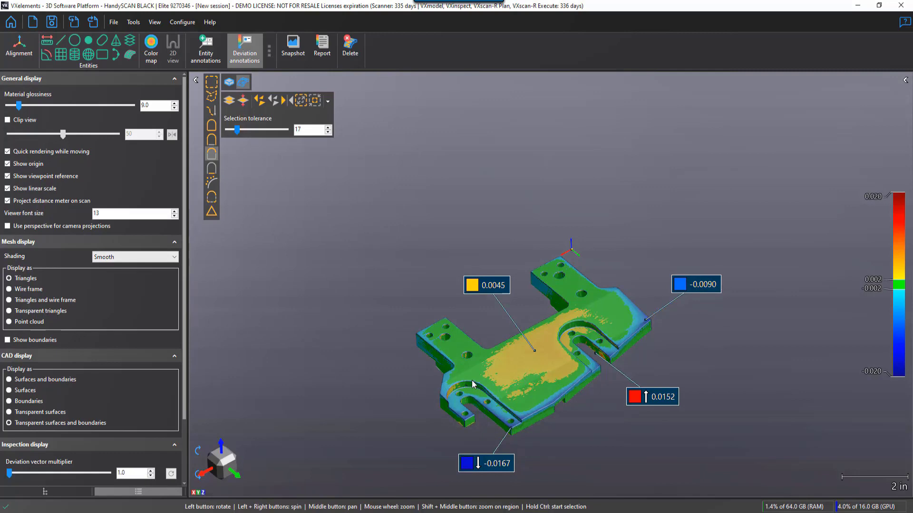
# Add deviation annotations on the bracket's nearer green arm and along its long blue front edge, placing both labels clear of the part.
pyautogui.click(459, 344)
pyautogui.moveTo(442, 356); pyautogui.dragTo(421, 271)
pyautogui.click(553, 401)
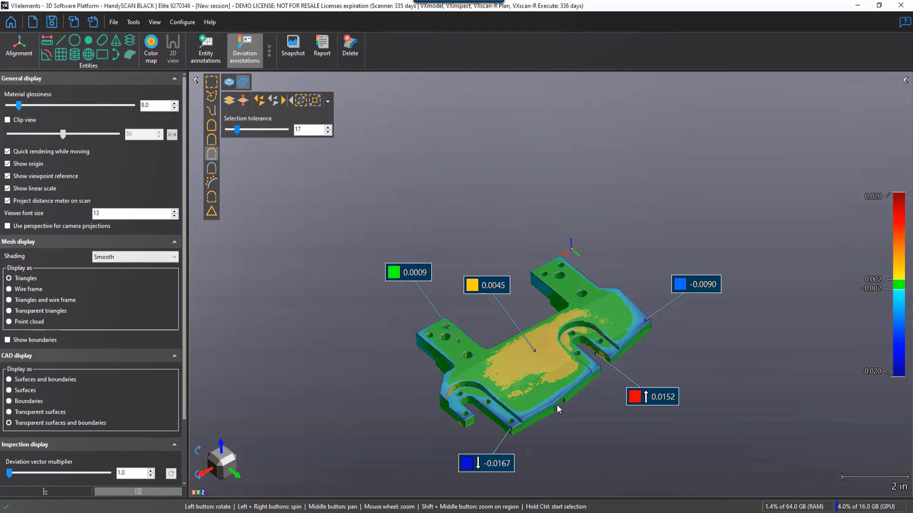
pyautogui.moveTo(598, 415); pyautogui.dragTo(595, 446)
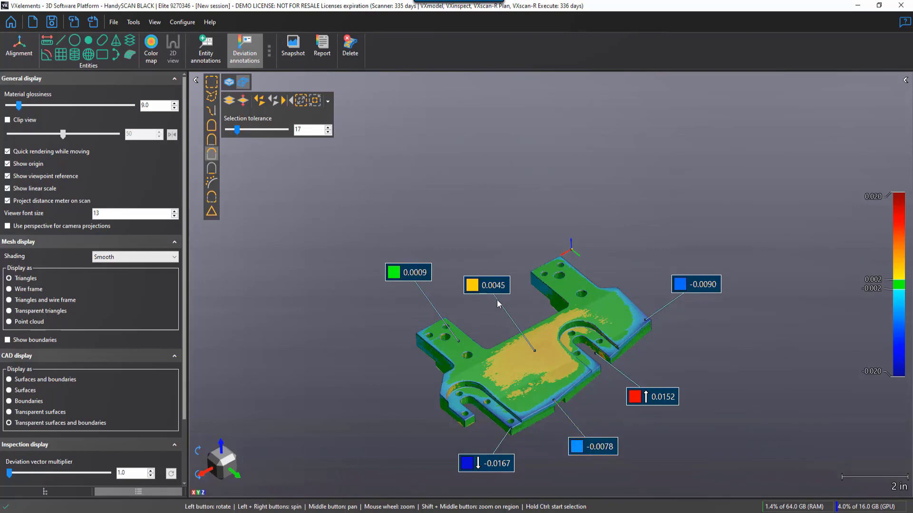
# Frame the bracket larger in an angled view and rearrange all six deviation labels in the empty space around it.
pyautogui.moveTo(497, 286); pyautogui.dragTo(504, 270)
pyautogui.scroll(2, 603, 357)
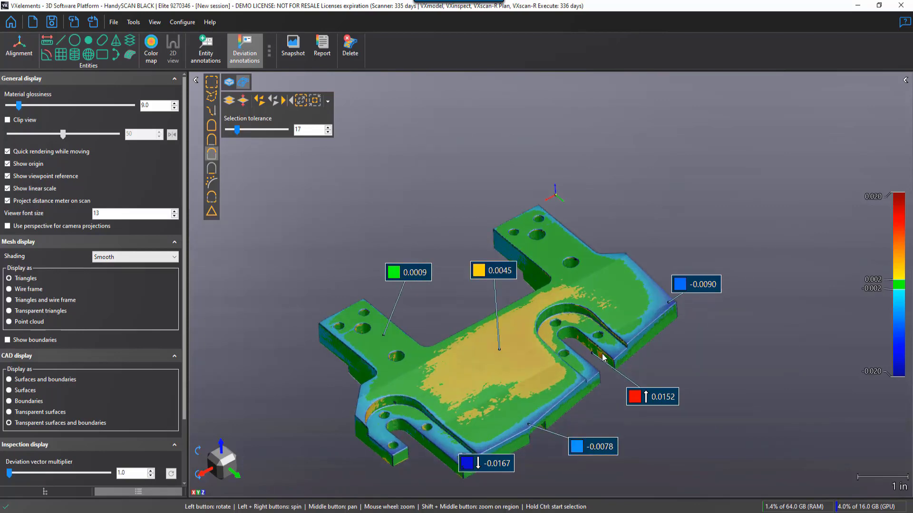
pyautogui.moveTo(557, 368); pyautogui.dragTo(557, 322)
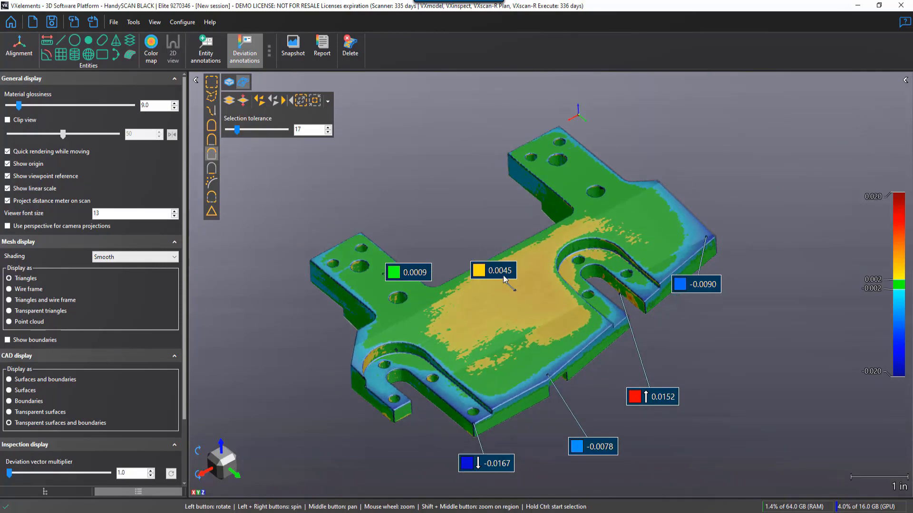
pyautogui.moveTo(503, 275); pyautogui.dragTo(465, 179)
pyautogui.moveTo(408, 276); pyautogui.dragTo(388, 190)
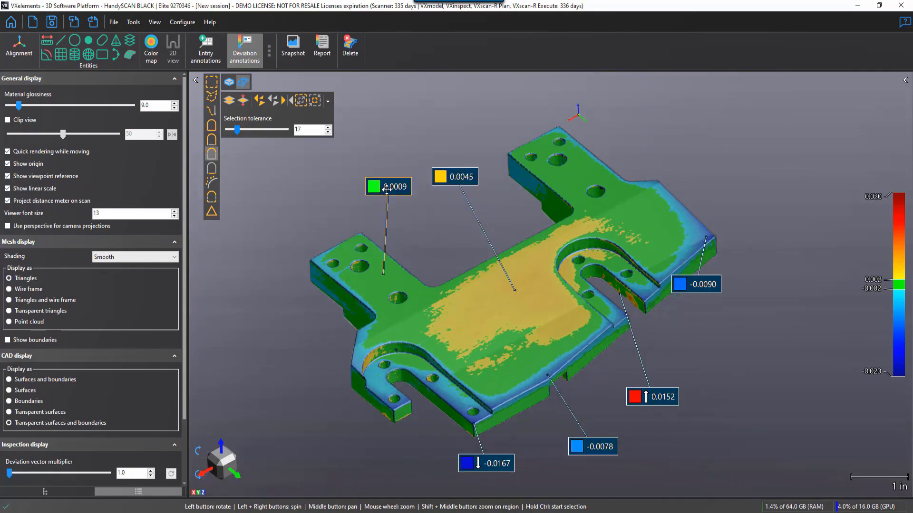
pyautogui.moveTo(780, 195); pyautogui.dragTo(780, 187)
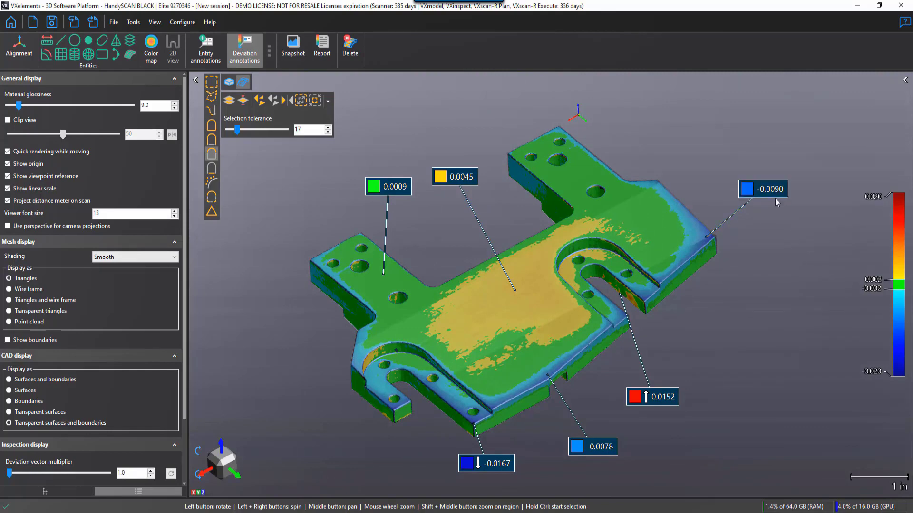
pyautogui.moveTo(660, 402); pyautogui.dragTo(701, 381)
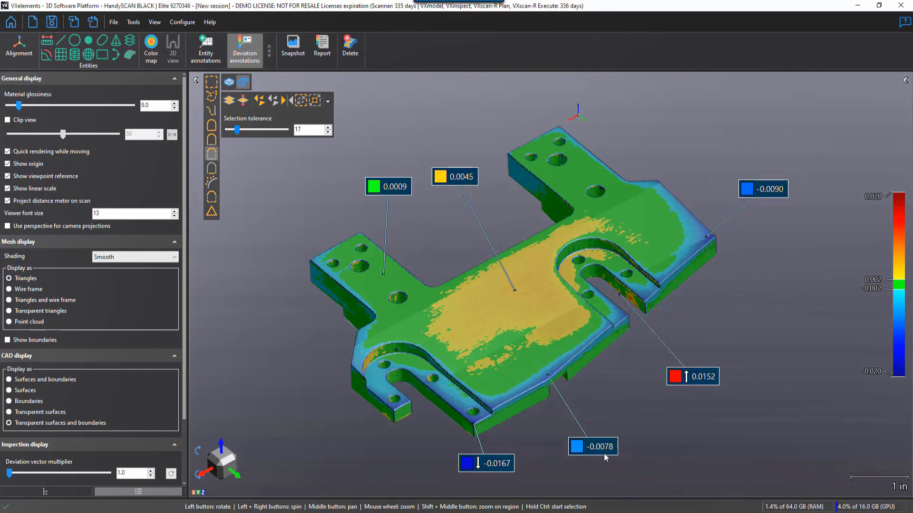
pyautogui.moveTo(604, 457)
pyautogui.mouseDown()
pyautogui.moveTo(602, 433)
pyautogui.moveTo(618, 433)
pyautogui.mouseUp()
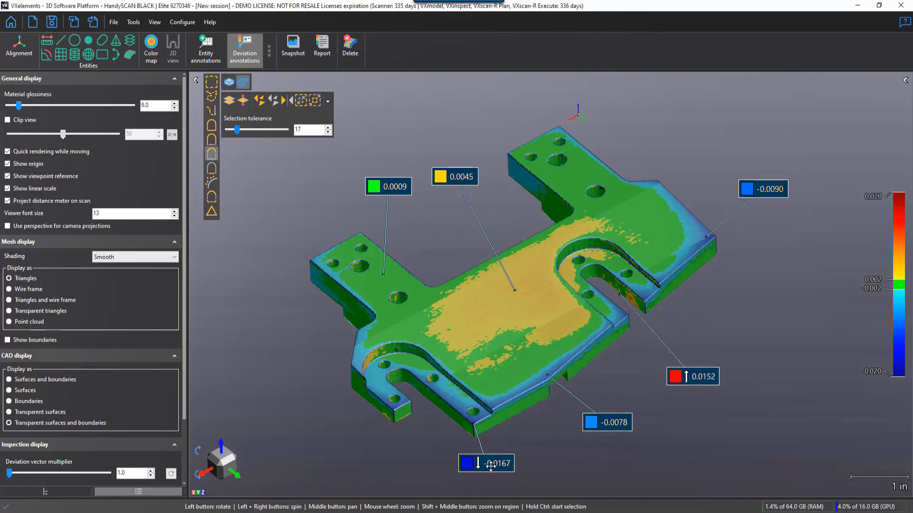
pyautogui.moveTo(495, 468); pyautogui.dragTo(453, 472)
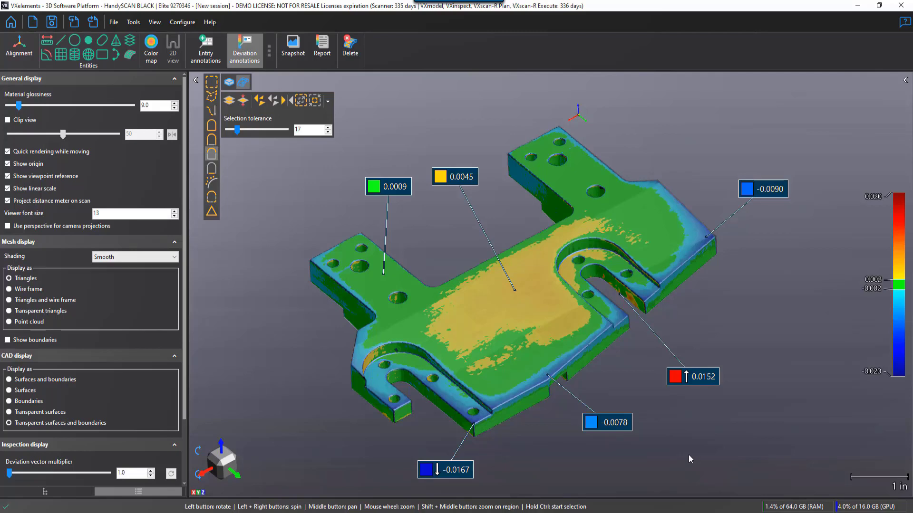
# Take a snapshot of the annotated color map and rename it 3D deviations.
pyautogui.click(293, 53)
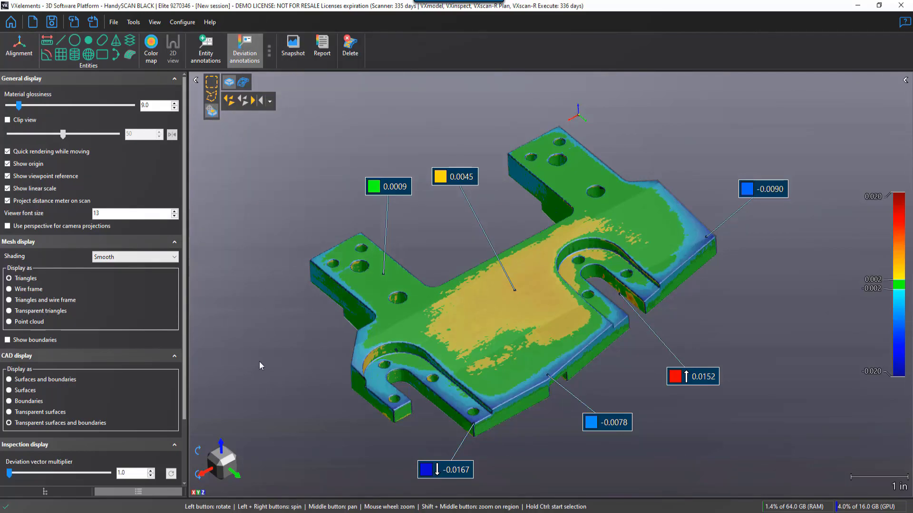
pyautogui.click(42, 493)
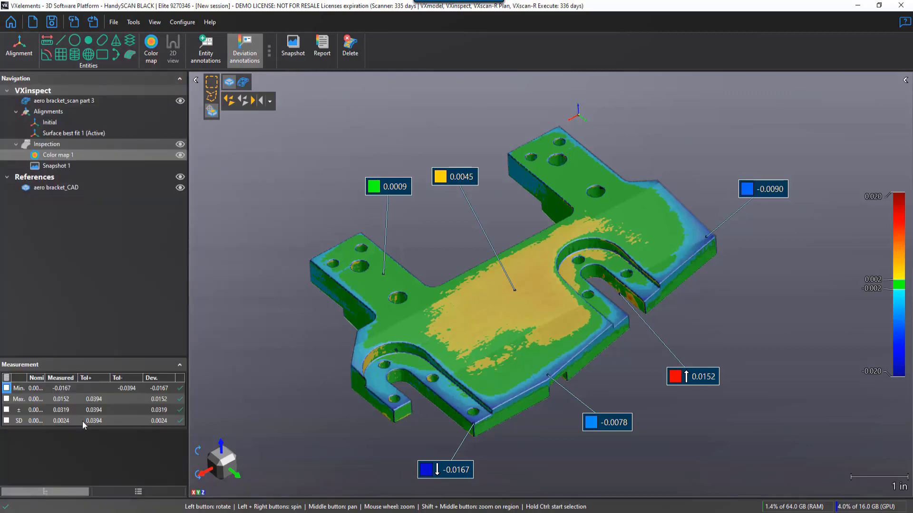
pyautogui.click(50, 170)
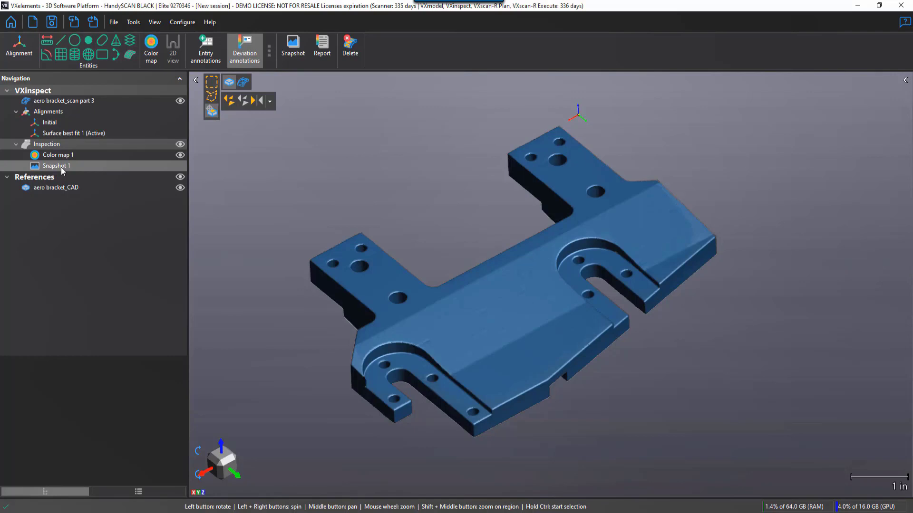
pyautogui.doubleClick(61, 167)
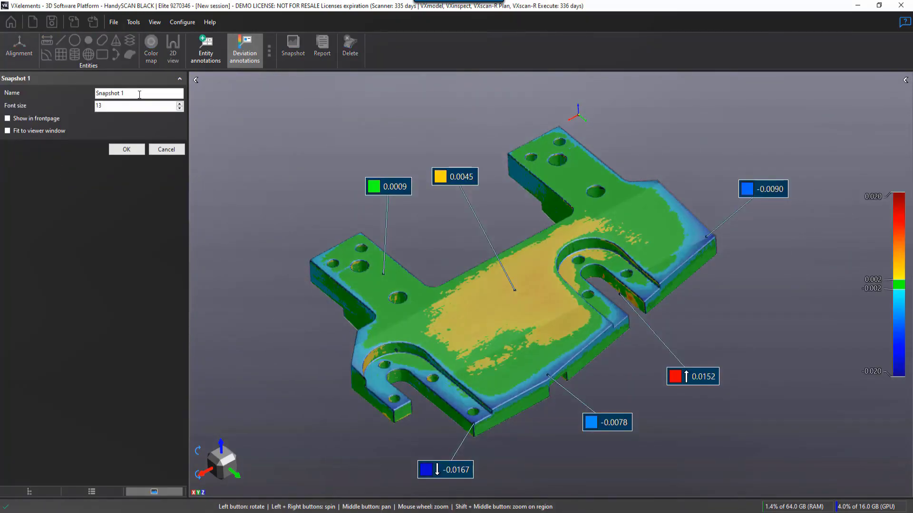
pyautogui.moveTo(139, 93); pyautogui.dragTo(81, 96)
pyautogui.write('3D deviations')
pyautogui.click(134, 151)
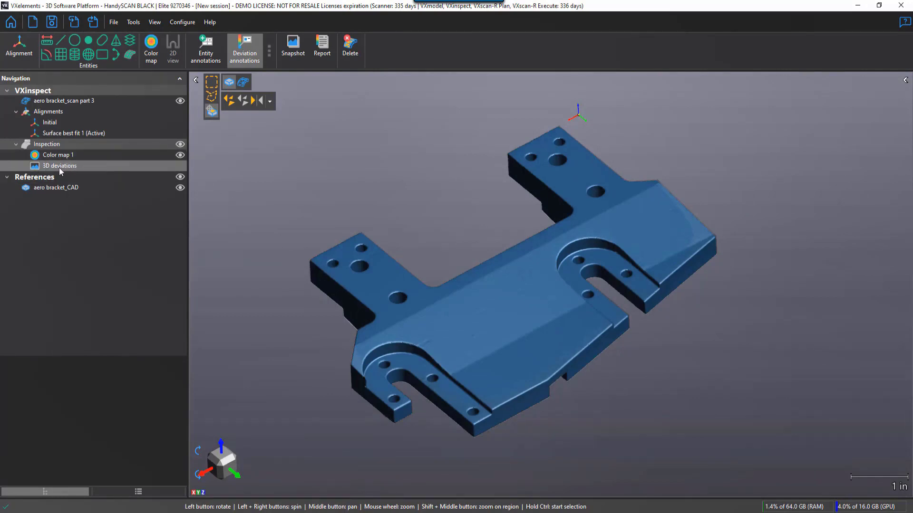
# Set the CAD display to Surfaces and boundaries, and return to the navigation tree.
pyautogui.click(140, 492)
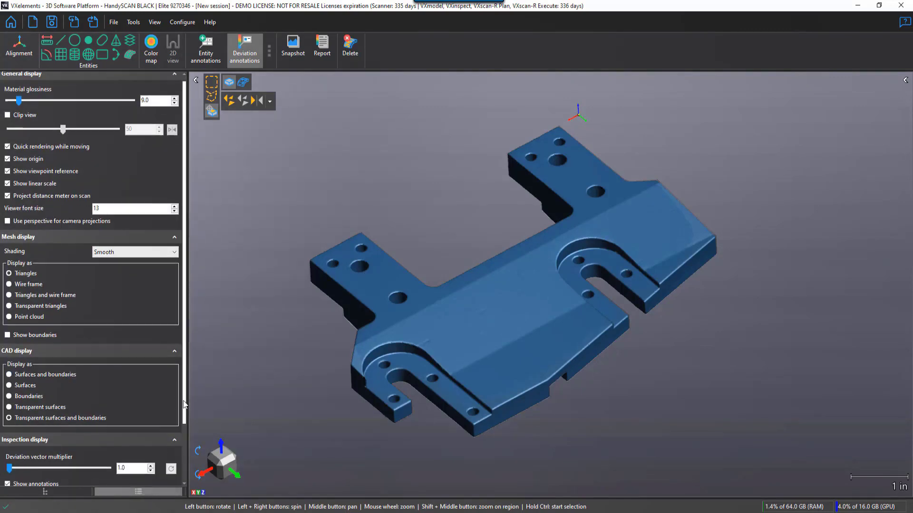
pyautogui.scroll(-2, 96, 332)
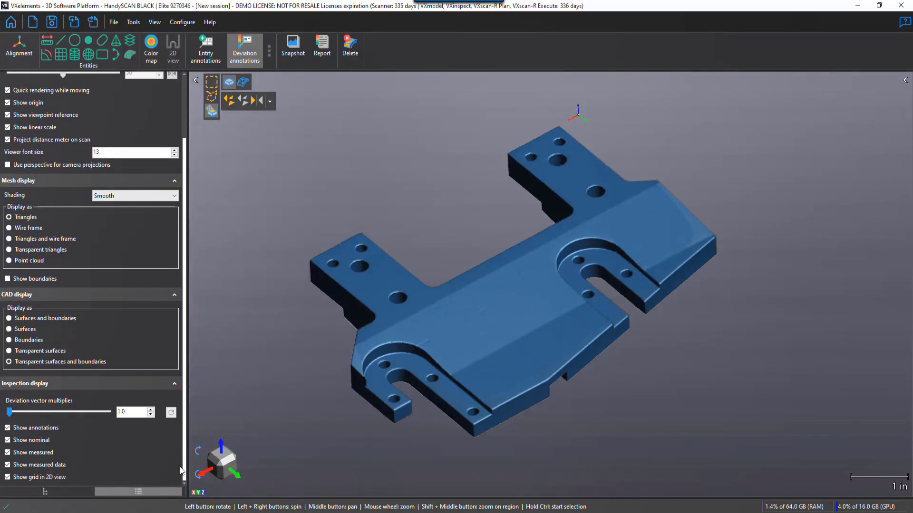
pyautogui.click(9, 319)
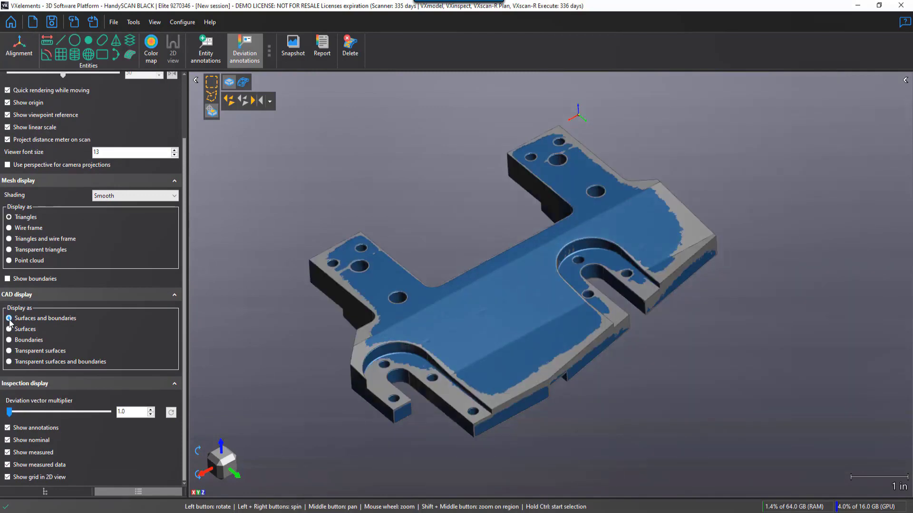
pyautogui.click(70, 493)
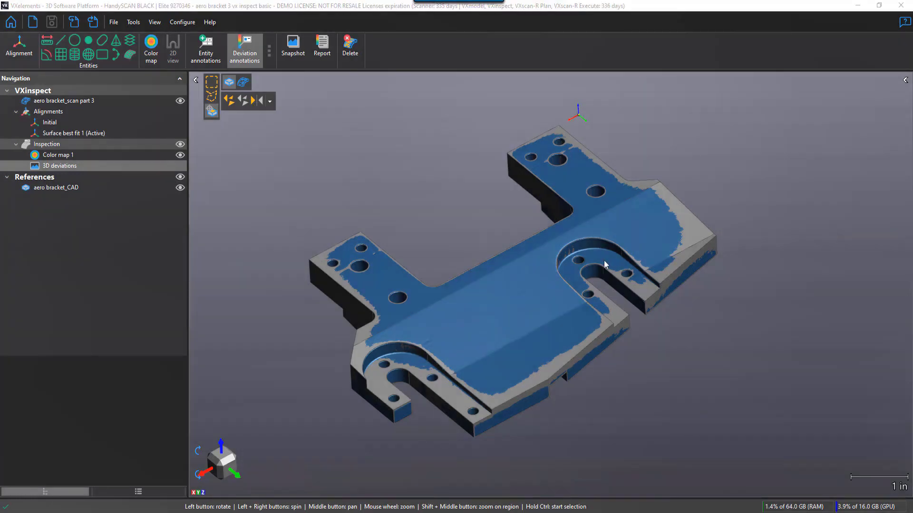
# Start a plane measured on the mesh with its nominal picked on the CAD at the bracket's angled end face.
pyautogui.moveTo(606, 264); pyautogui.dragTo(549, 293)
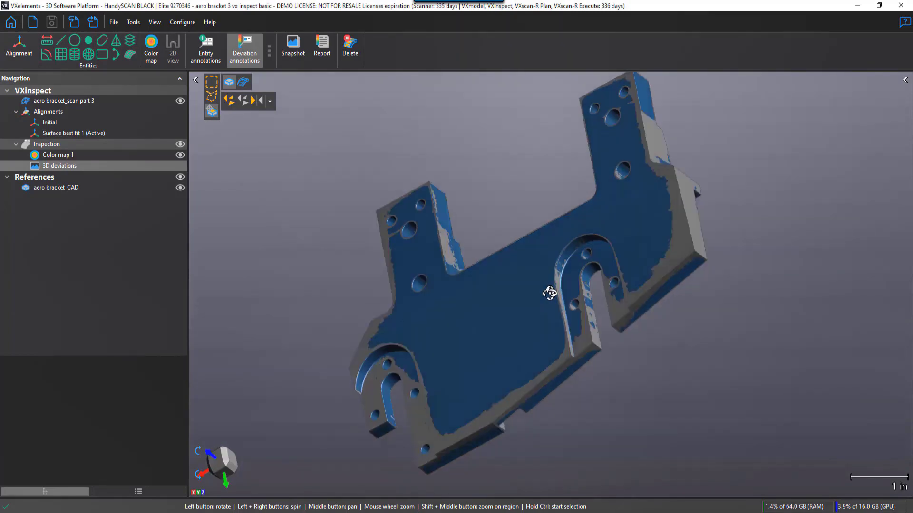
pyautogui.scroll(-3, 691, 200)
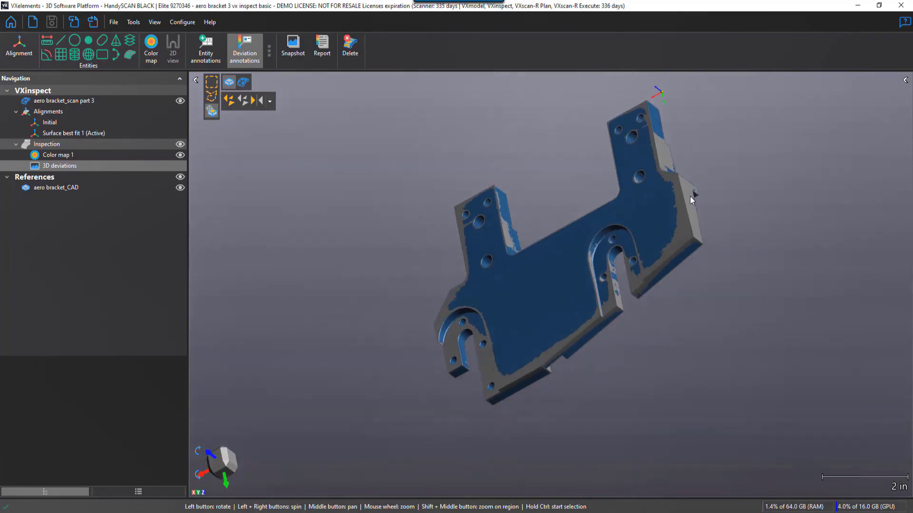
pyautogui.moveTo(484, 335); pyautogui.dragTo(481, 340)
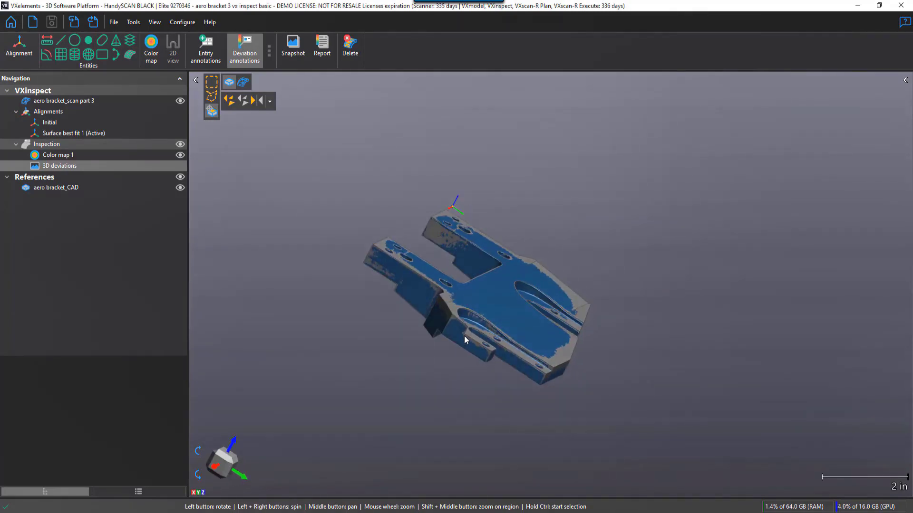
pyautogui.moveTo(452, 214); pyautogui.dragTo(568, 294)
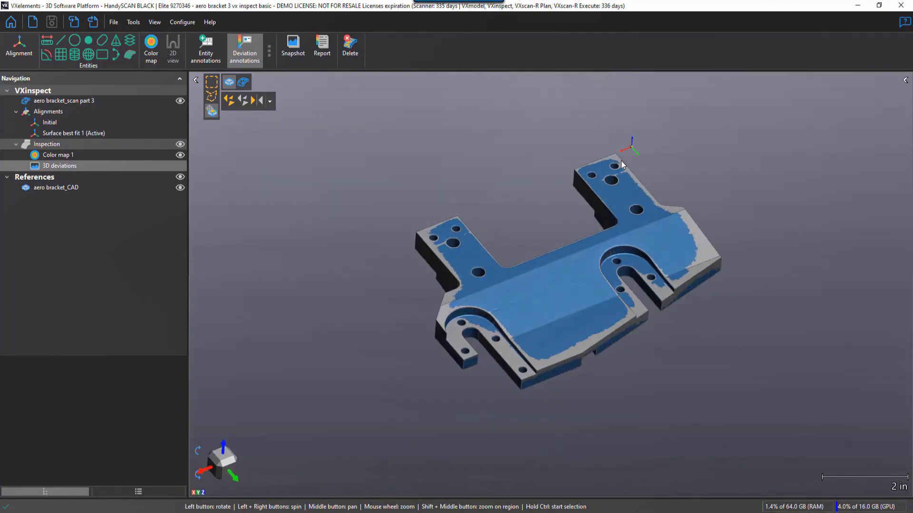
pyautogui.moveTo(571, 311); pyautogui.dragTo(497, 330, button='middle')
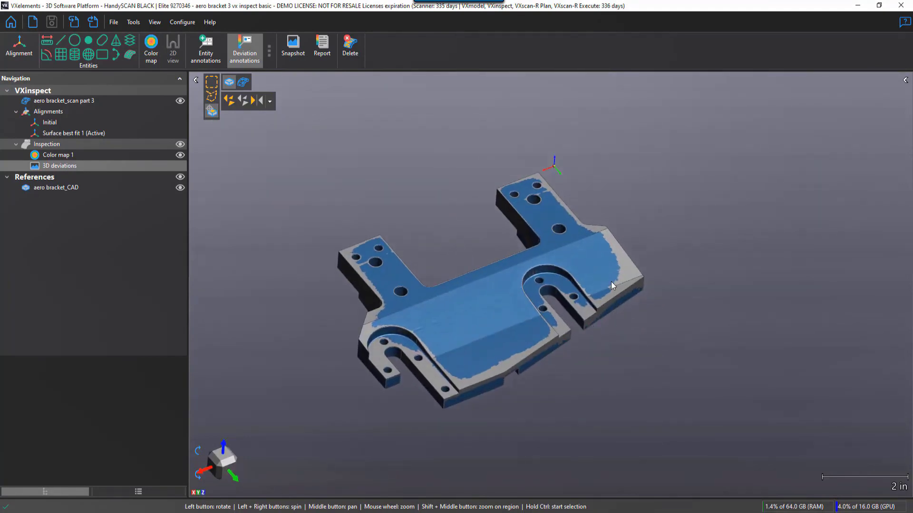
pyautogui.click(63, 53)
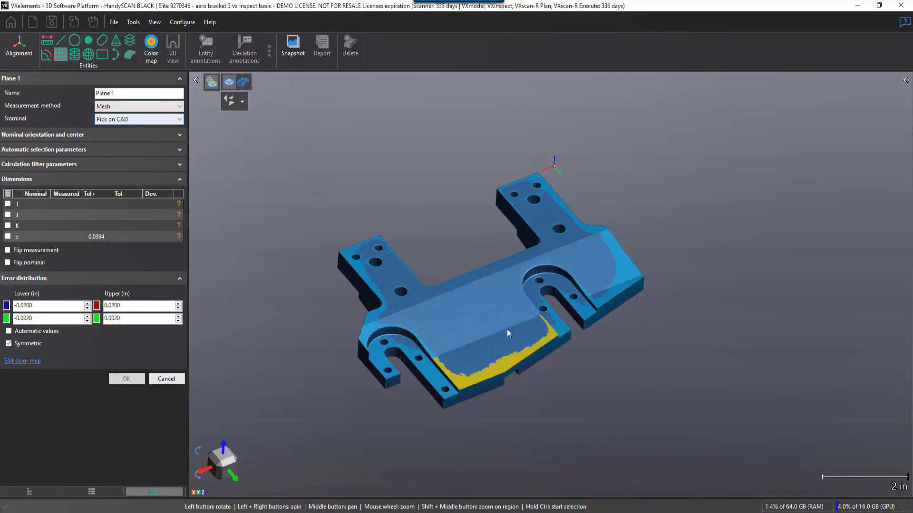
pyautogui.moveTo(507, 333); pyautogui.dragTo(668, 339)
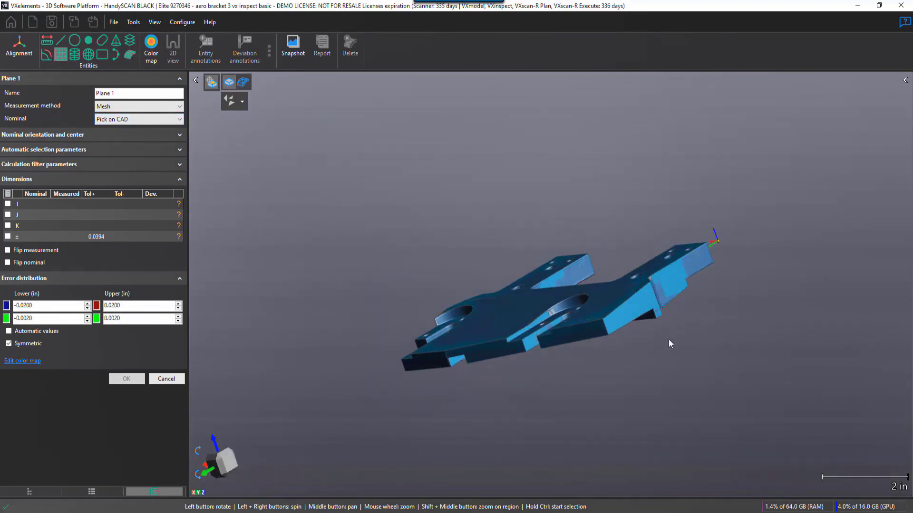
pyautogui.click(636, 307)
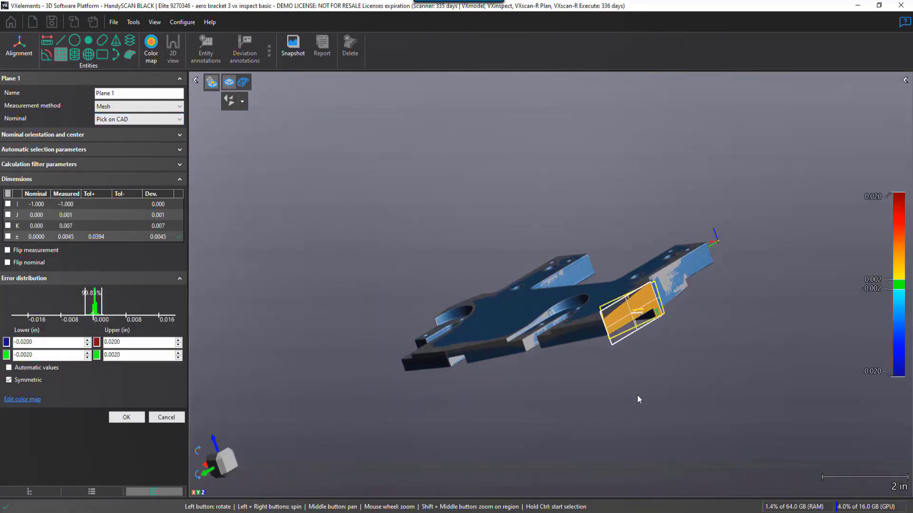
# Try shrinking the mesh selection used for the end-face plane, and grow it back.
pyautogui.moveTo(669, 347); pyautogui.dragTo(674, 317)
pyautogui.scroll(5, 673, 314)
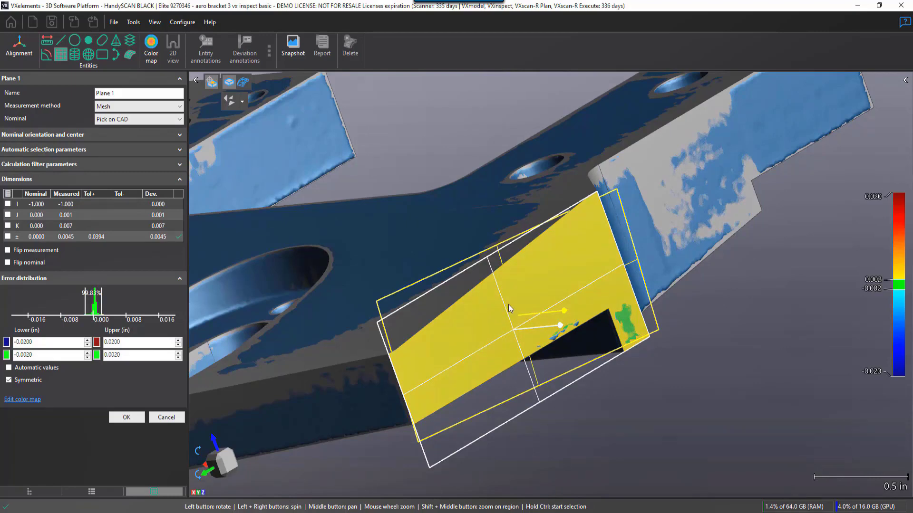
pyautogui.moveTo(535, 310); pyautogui.dragTo(489, 277, button='middle')
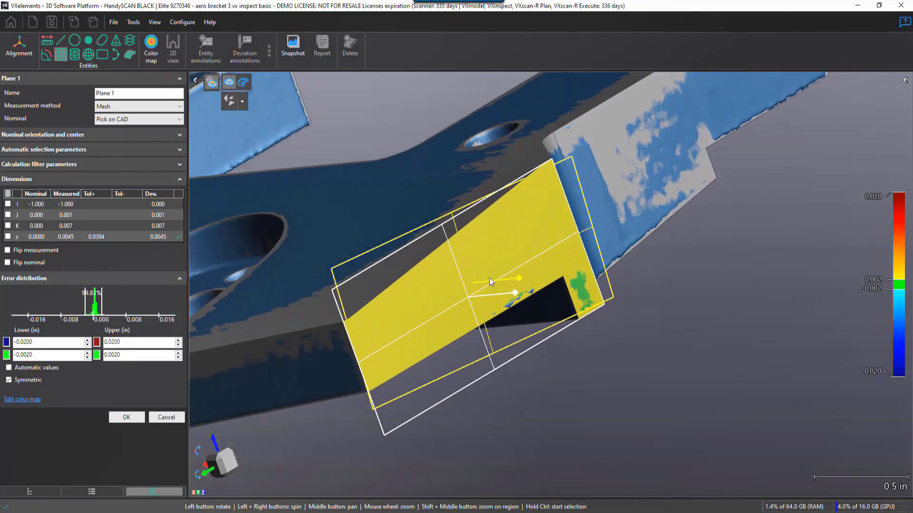
pyautogui.click(242, 82)
pyautogui.click(583, 285)
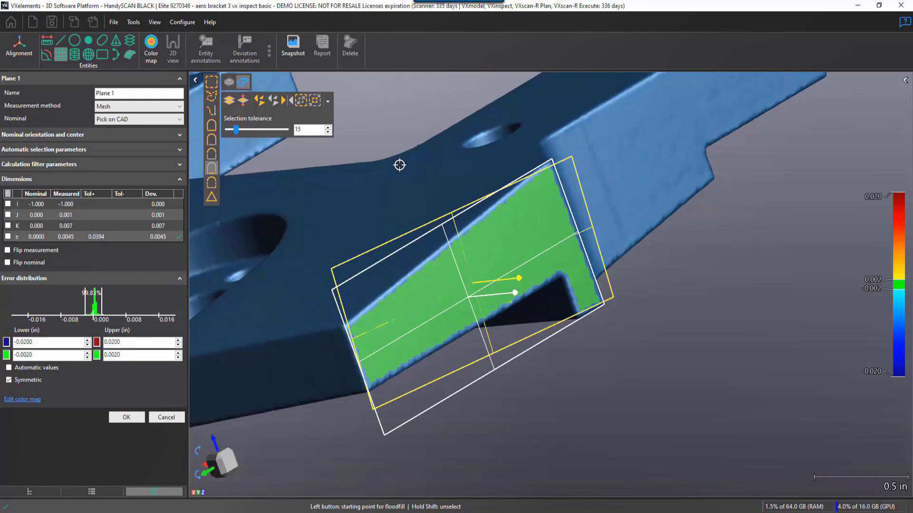
pyautogui.press('ctrl')
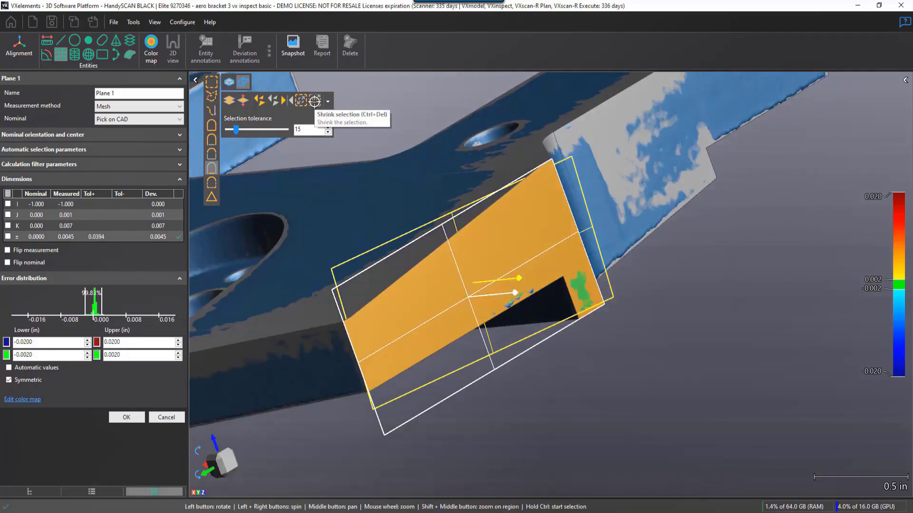
pyautogui.click(315, 101)
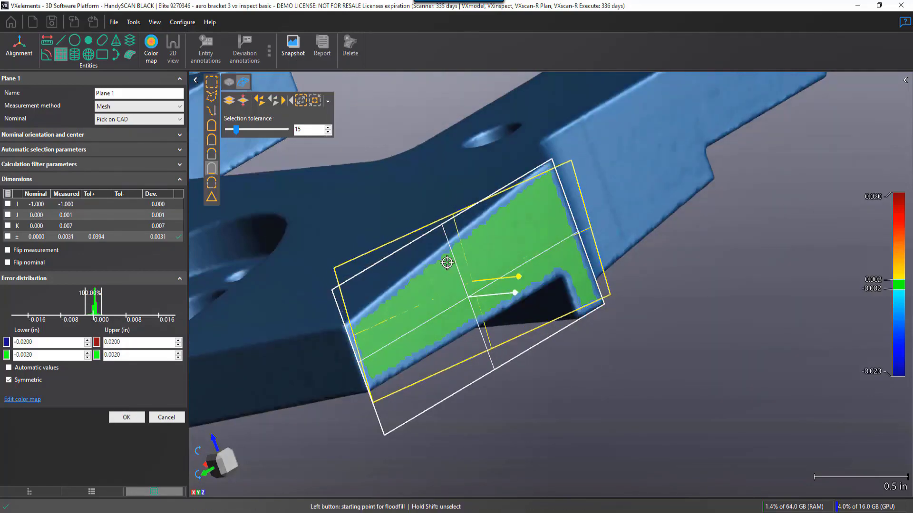
pyautogui.click(300, 100)
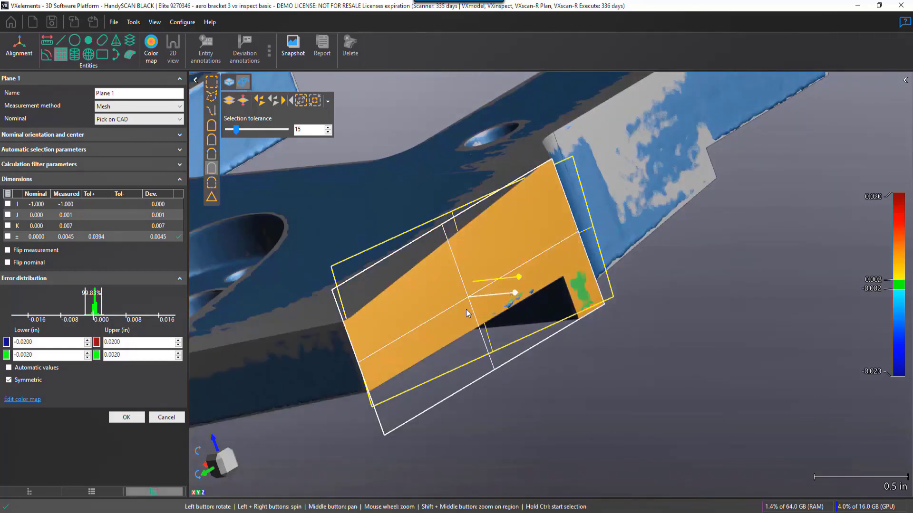
# Accept Plane 1 on the bracket's angled end face.
pyautogui.moveTo(467, 310); pyautogui.dragTo(597, 282, button='middle')
pyautogui.scroll(-10, 557, 302)
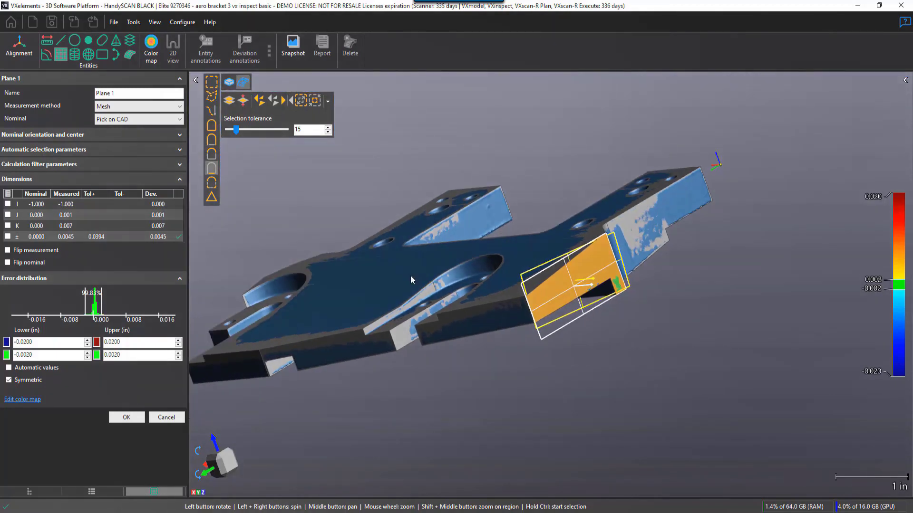
pyautogui.click(128, 417)
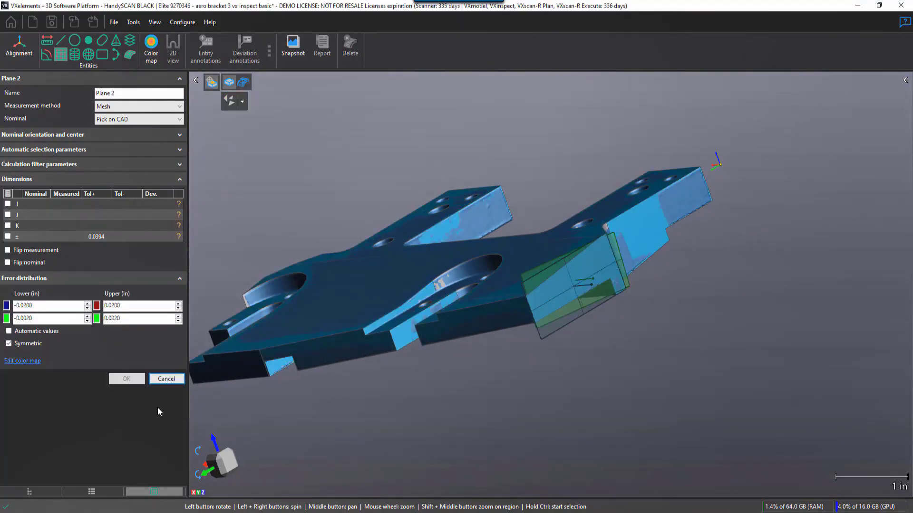
# Measure a plane on the mesh at the bracket's opposite end face, with its nominal picked on the CAD, and finish plane creation.
pyautogui.moveTo(333, 324); pyautogui.dragTo(479, 386)
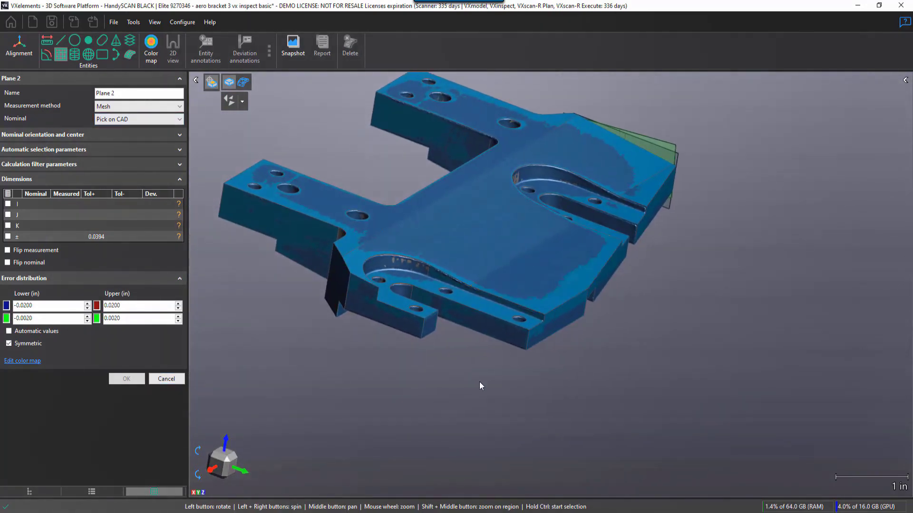
pyautogui.click(402, 324)
pyautogui.scroll(5, 395, 324)
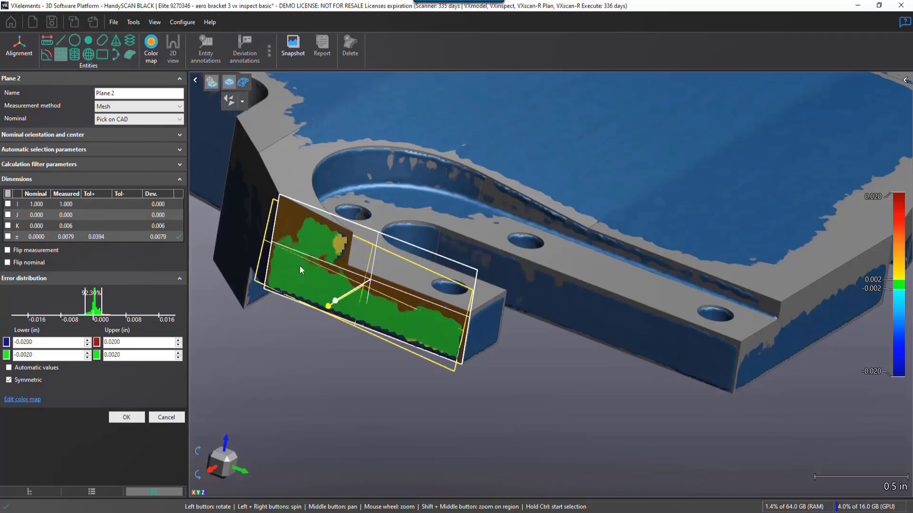
pyautogui.scroll(-3, 403, 263)
pyautogui.scroll(-8, 404, 260)
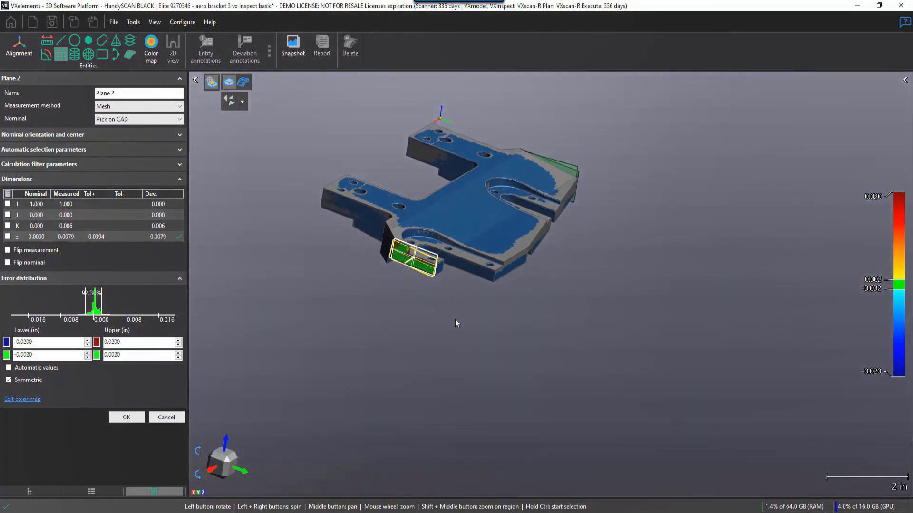
pyautogui.moveTo(455, 318); pyautogui.dragTo(408, 370)
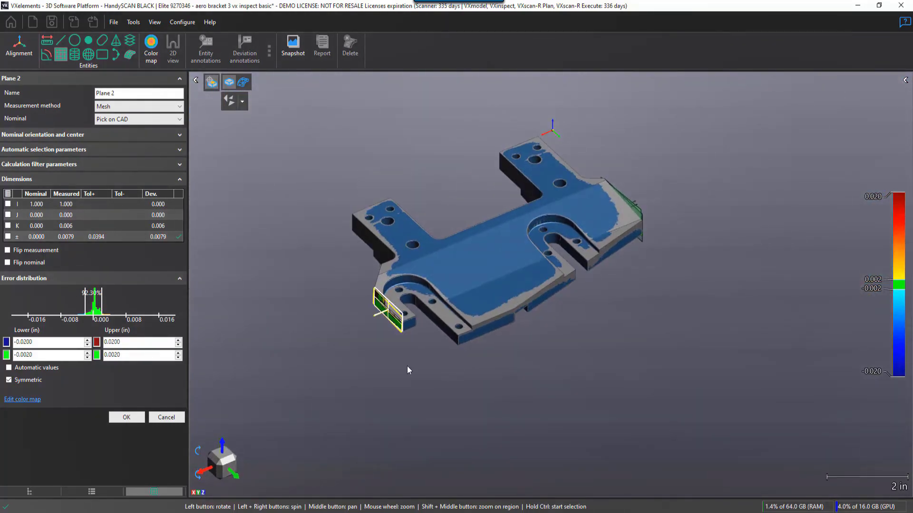
pyautogui.click(127, 418)
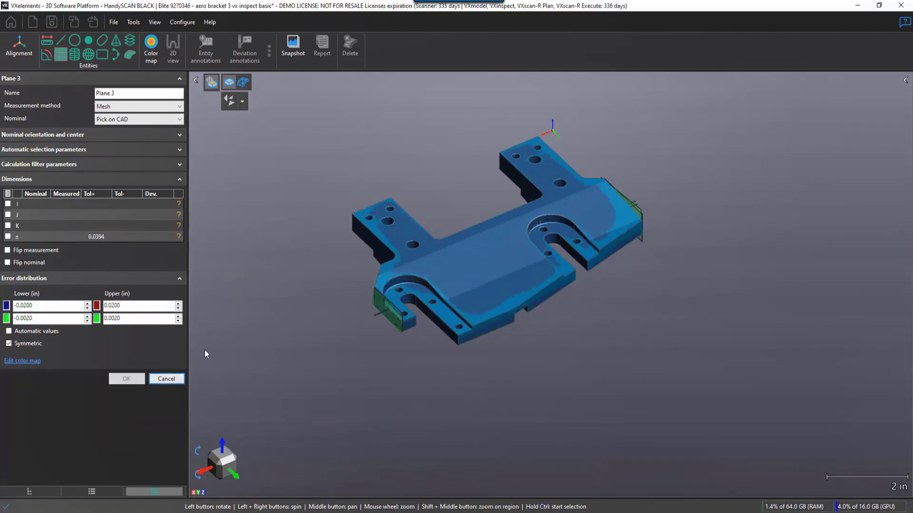
pyautogui.click(166, 379)
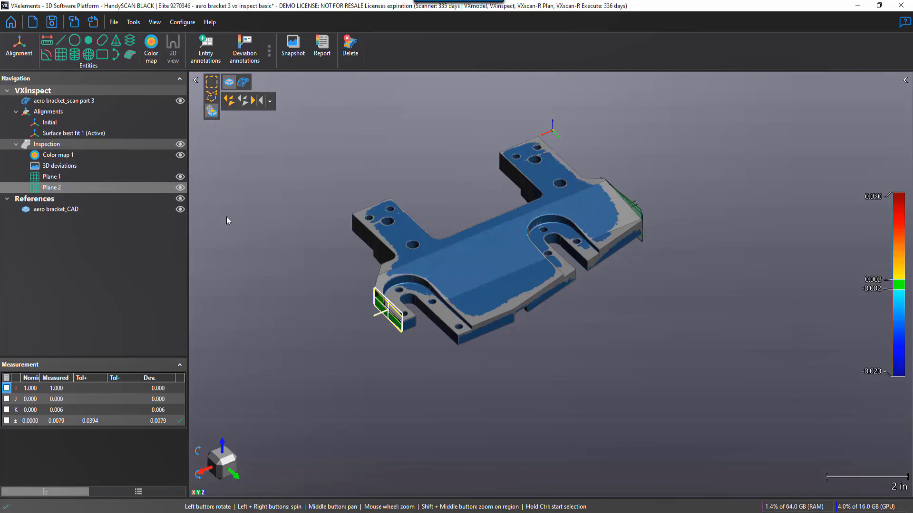
# Start a constructed point-to-point distance from the center of Plane 1 to the center of Plane 2.
pyautogui.click(53, 44)
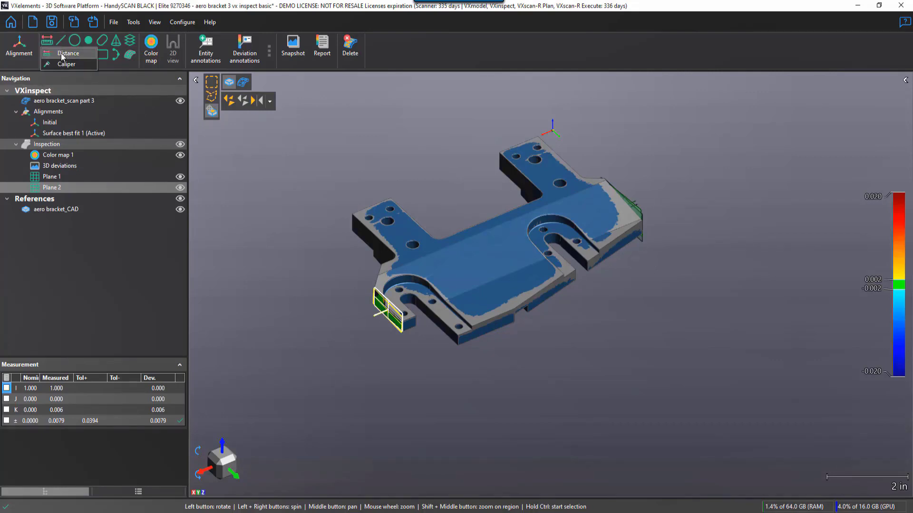
pyautogui.click(62, 56)
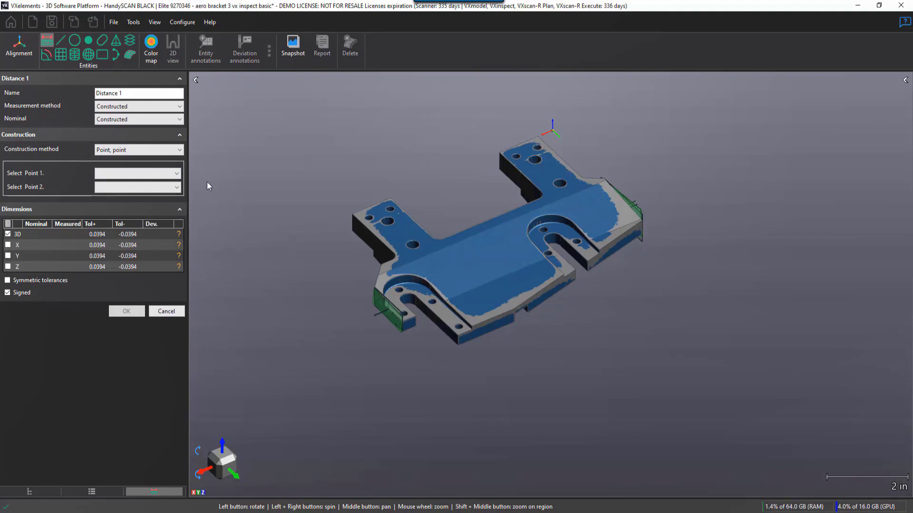
pyautogui.click(152, 174)
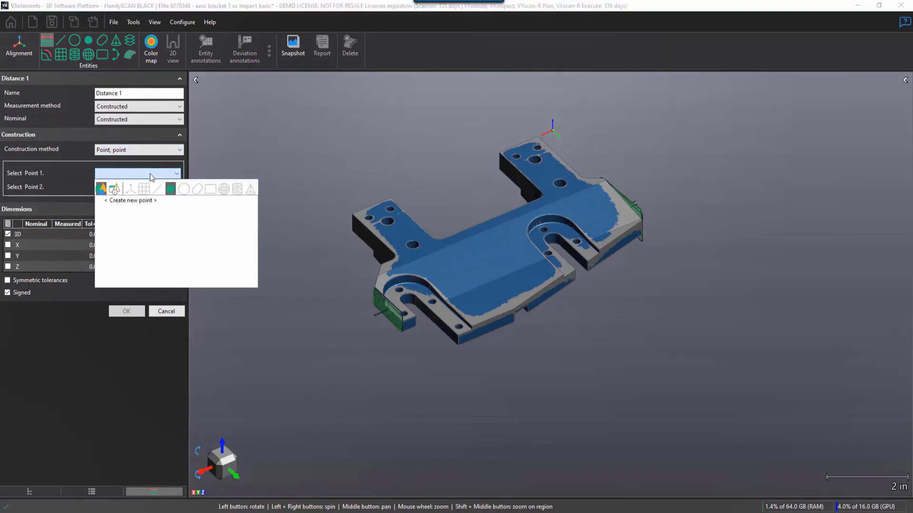
pyautogui.click(115, 189)
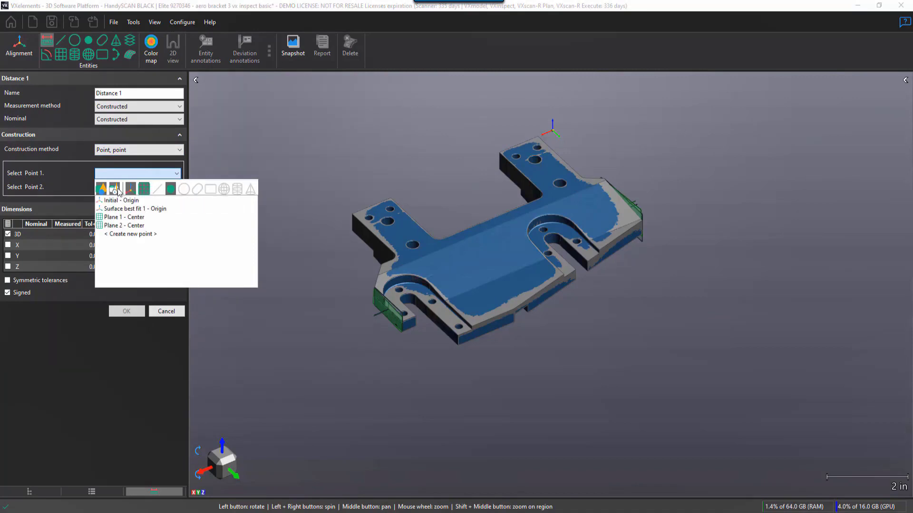
pyautogui.click(118, 217)
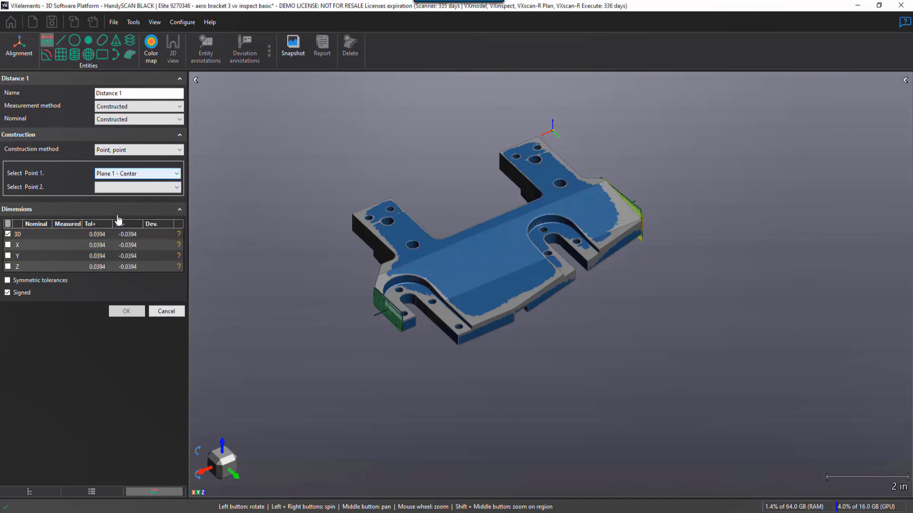
pyautogui.click(121, 188)
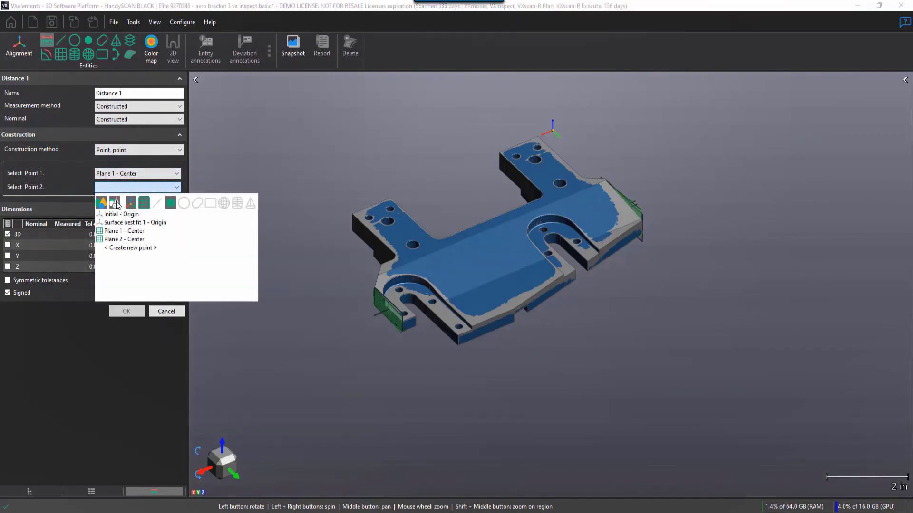
pyautogui.click(120, 240)
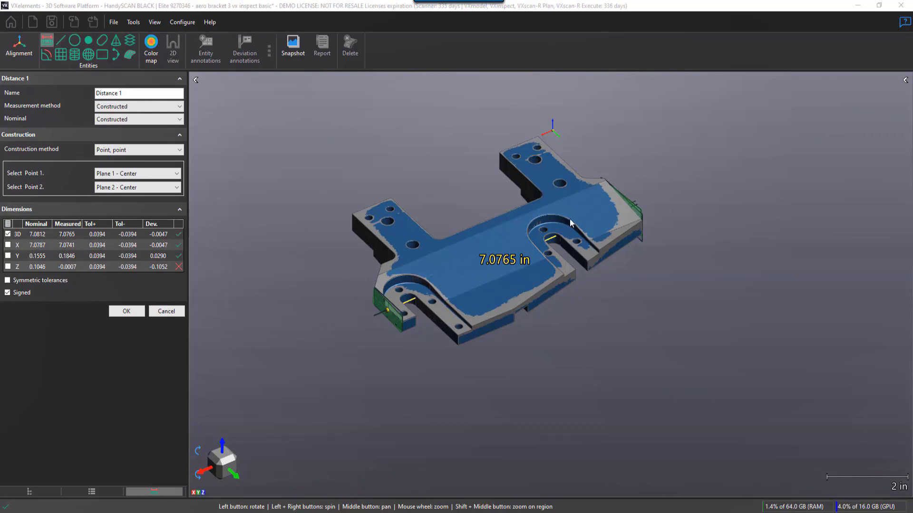
# Report only the X component of the distance, place its dimension beyond the bracket's two arms, and accept it.
pyautogui.moveTo(571, 223); pyautogui.dragTo(553, 244)
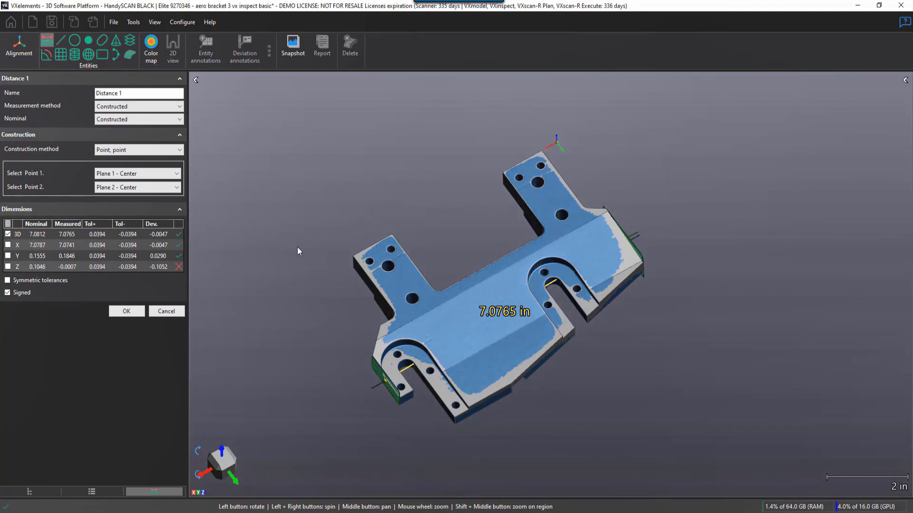
pyautogui.click(7, 234)
pyautogui.click(7, 245)
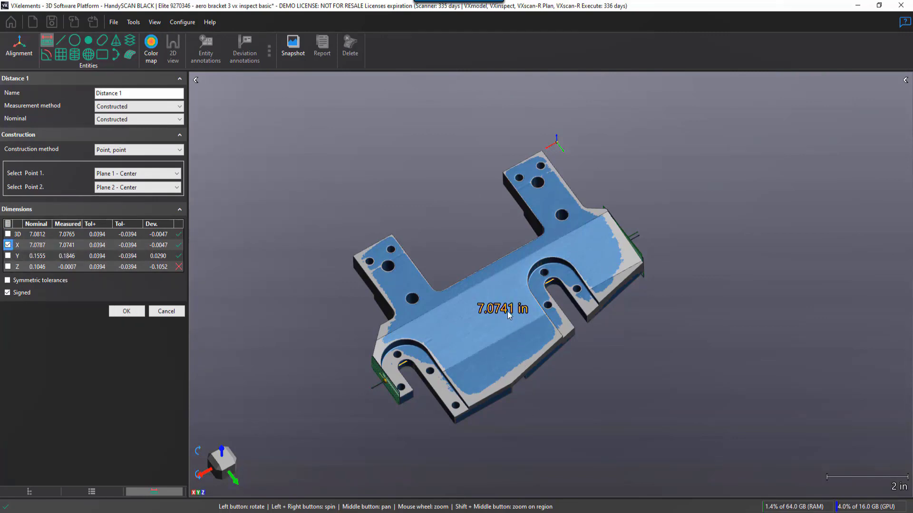
pyautogui.moveTo(506, 312); pyautogui.dragTo(398, 208)
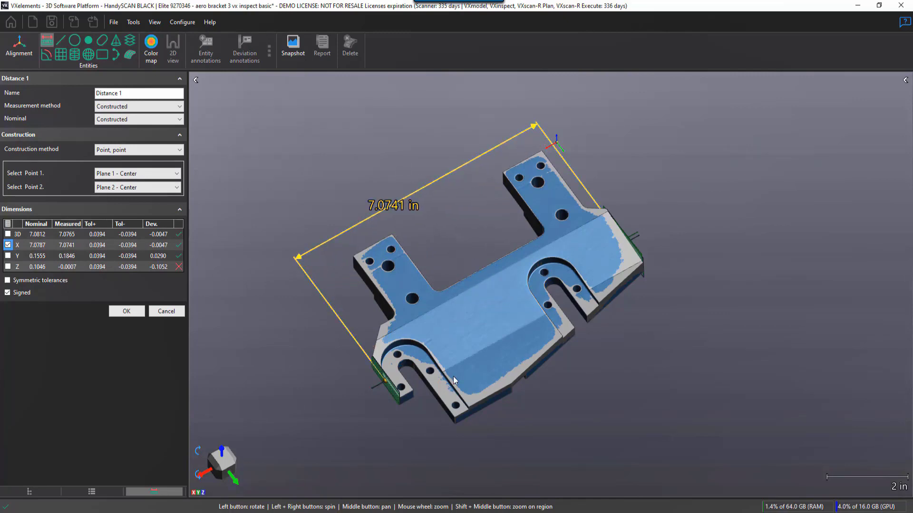
pyautogui.click(137, 312)
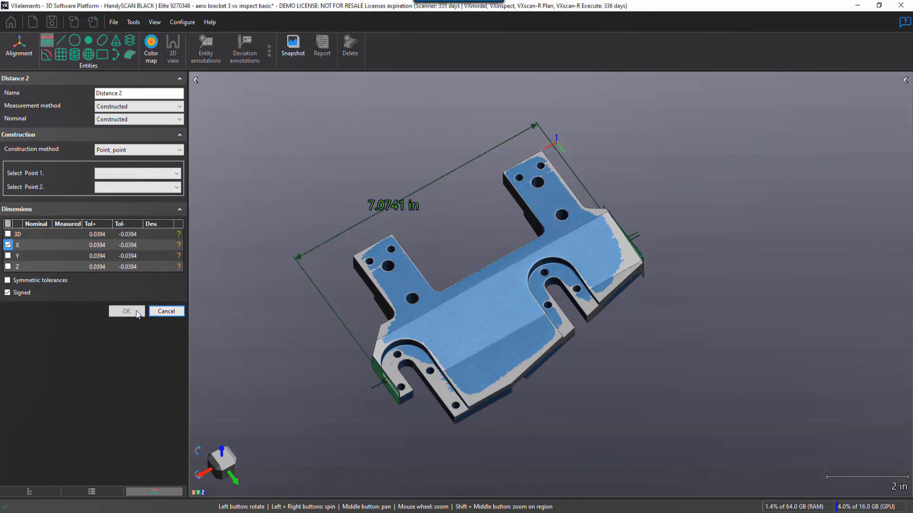
pyautogui.click(165, 311)
# Start a point measured on the mesh, with its nominal picked on the CAD near the upper outer corner of one arm's end face.
pyautogui.moveTo(545, 385)
pyautogui.mouseDown()
pyautogui.moveTo(556, 356)
pyautogui.moveTo(556, 375)
pyautogui.mouseUp()
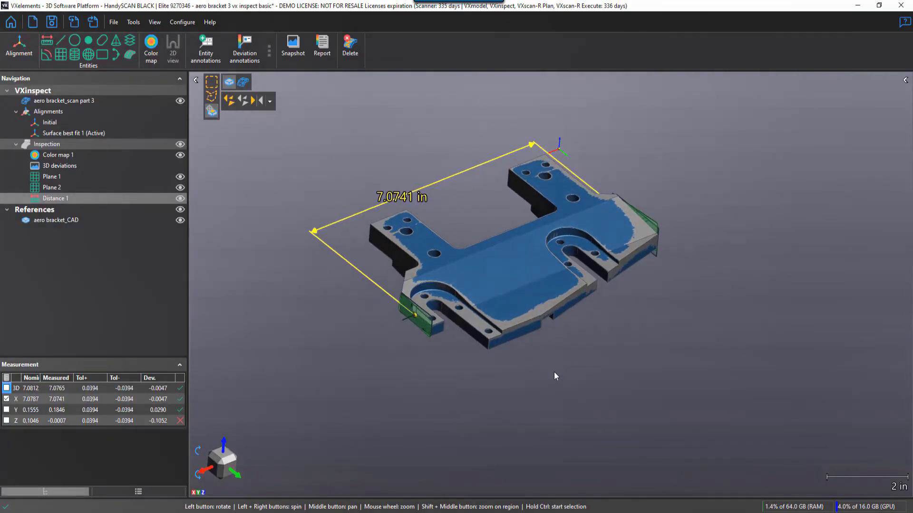
pyautogui.moveTo(505, 286); pyautogui.dragTo(517, 319, button='middle')
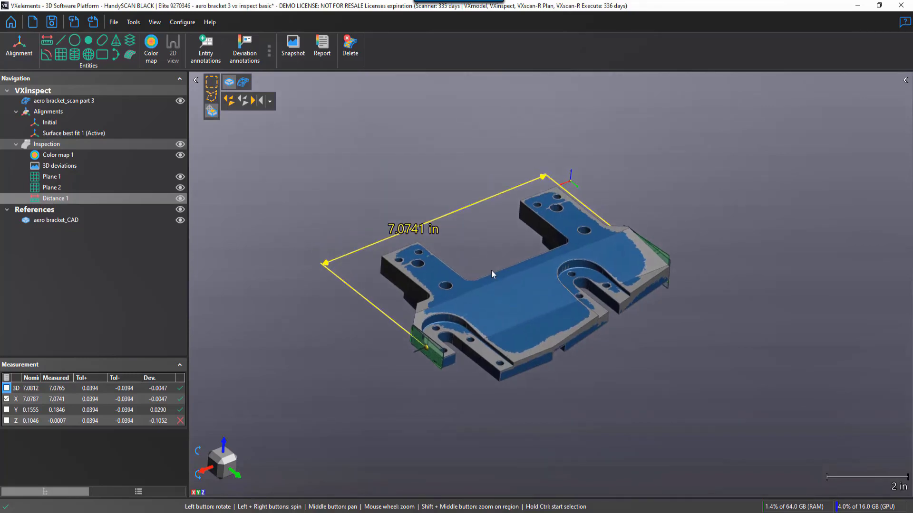
pyautogui.moveTo(461, 314); pyautogui.dragTo(486, 327)
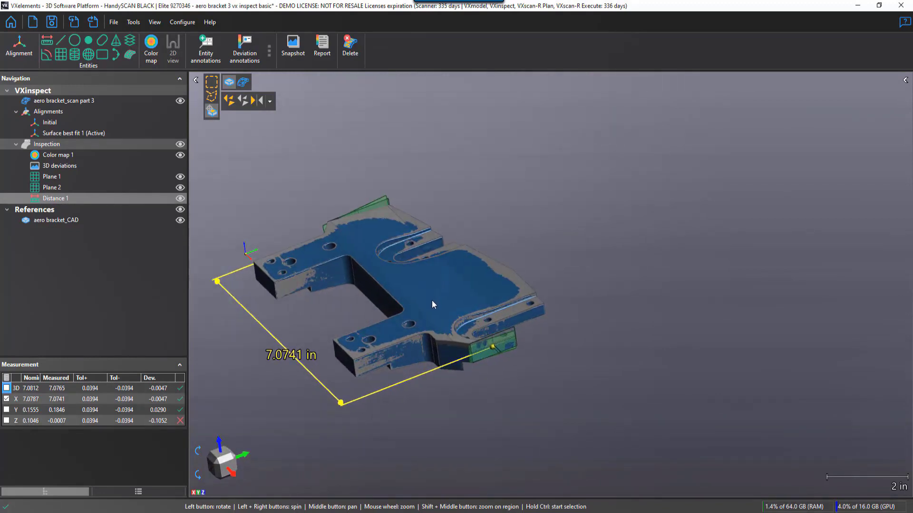
pyautogui.moveTo(432, 304); pyautogui.dragTo(510, 283, button='middle')
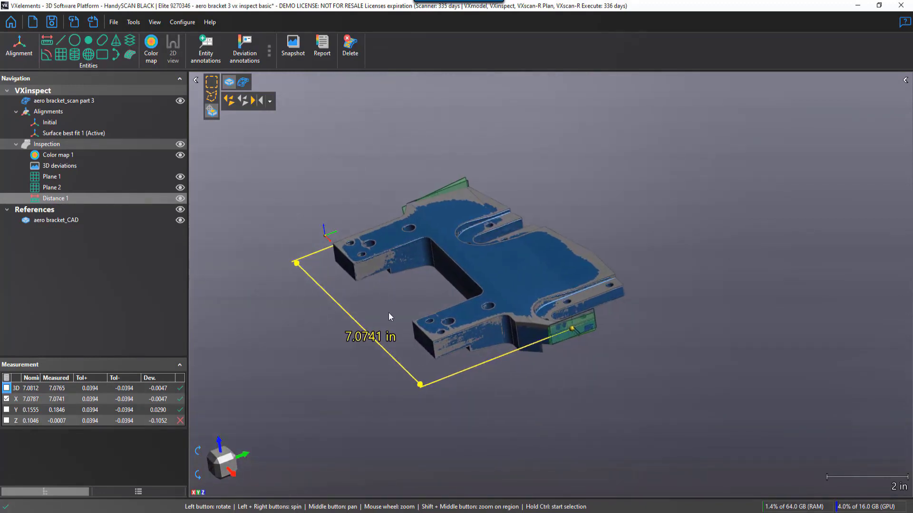
pyautogui.moveTo(389, 312); pyautogui.dragTo(399, 312)
pyautogui.scroll(5, 355, 281)
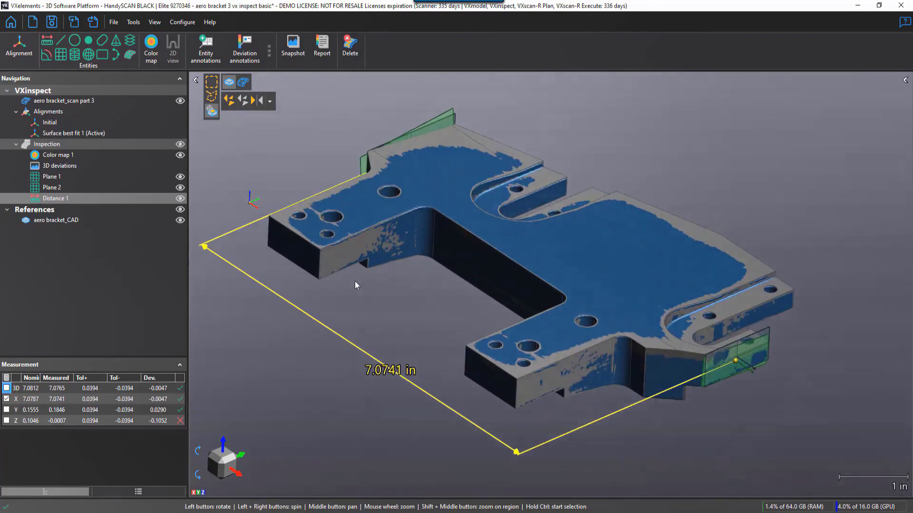
pyautogui.scroll(2, 354, 281)
pyautogui.moveTo(354, 280); pyautogui.dragTo(473, 304, button='middle')
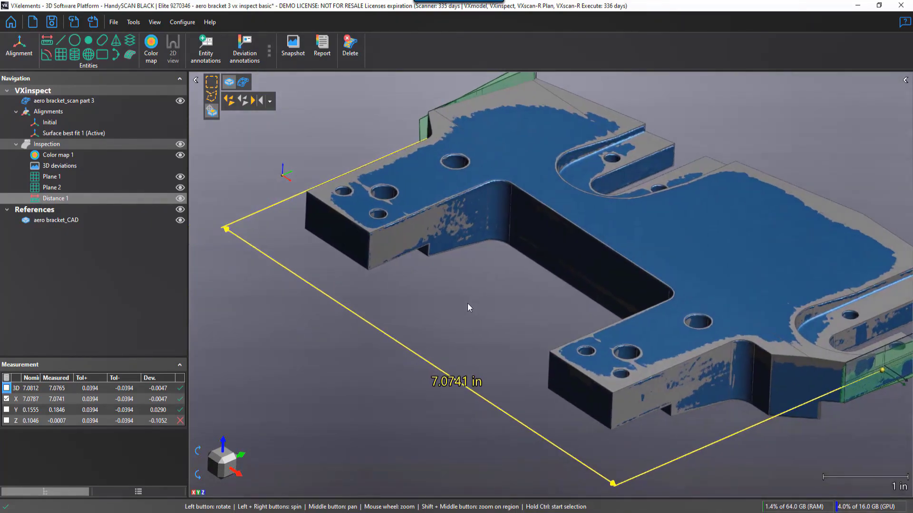
pyautogui.click(89, 41)
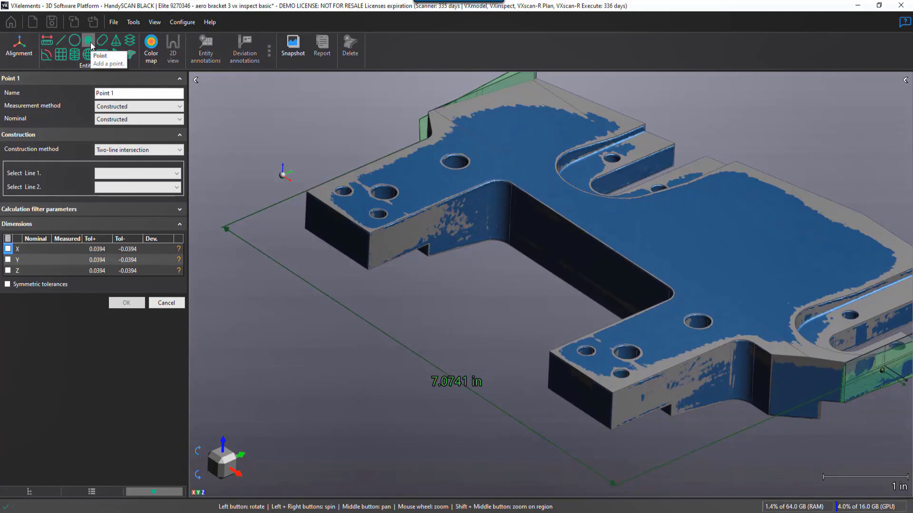
pyautogui.click(125, 107)
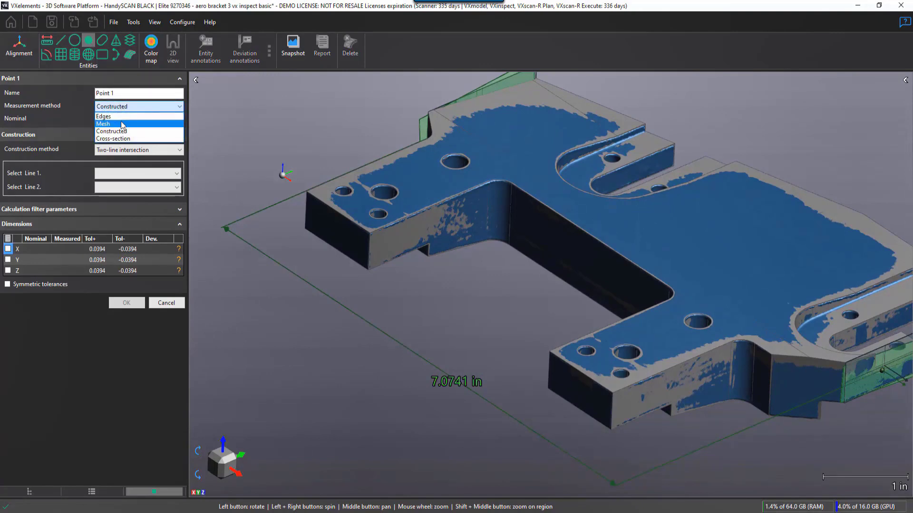
pyautogui.click(123, 124)
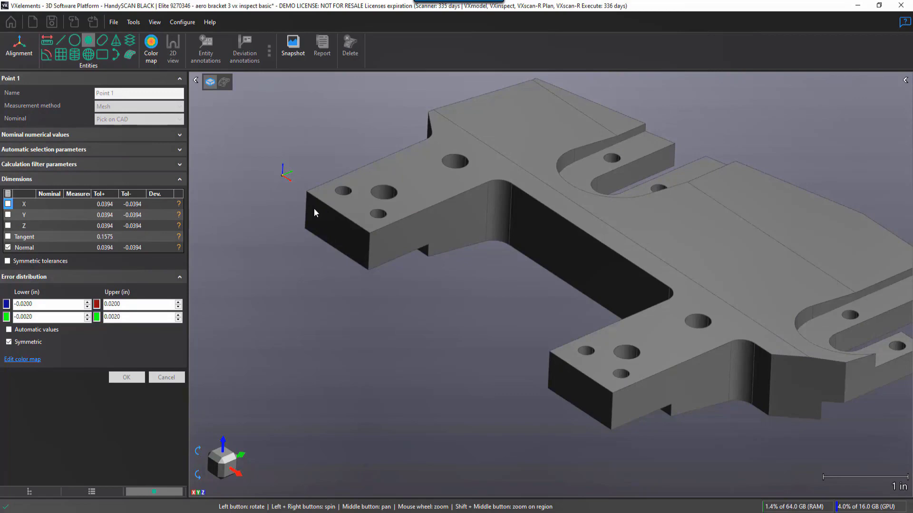
pyautogui.click(313, 209)
pyautogui.scroll(6, 310, 208)
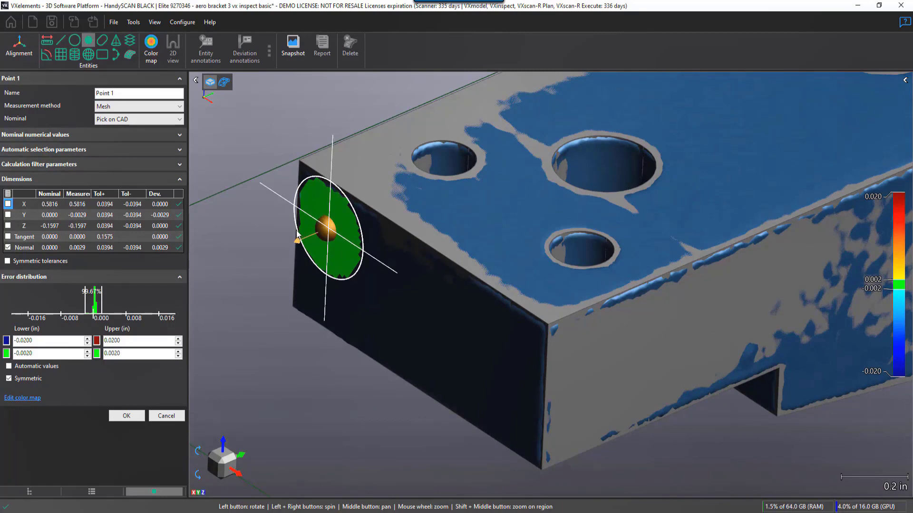
# Set the point's calculation filter radius to 0.06 in and accept Point 1.
pyautogui.click(179, 165)
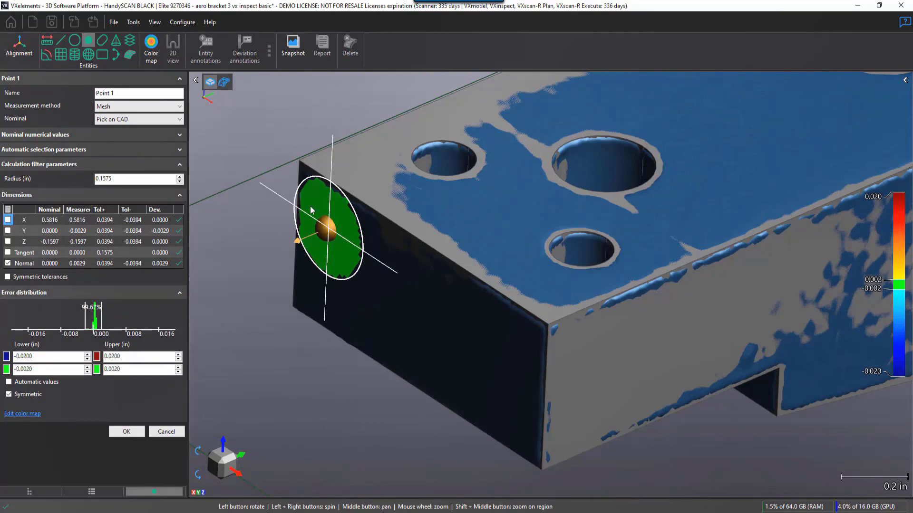
pyautogui.doubleClick(126, 179)
pyautogui.press('BackSpace')
pyautogui.write('.06')
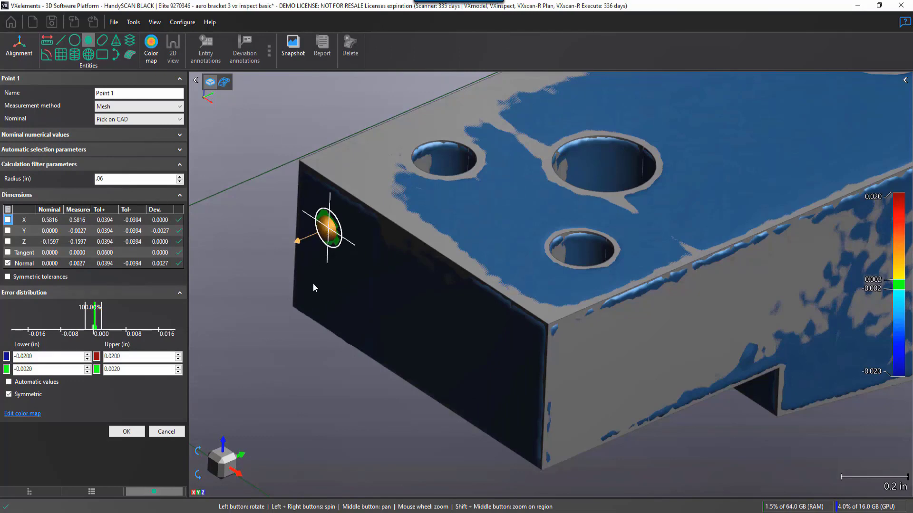
pyautogui.click(127, 432)
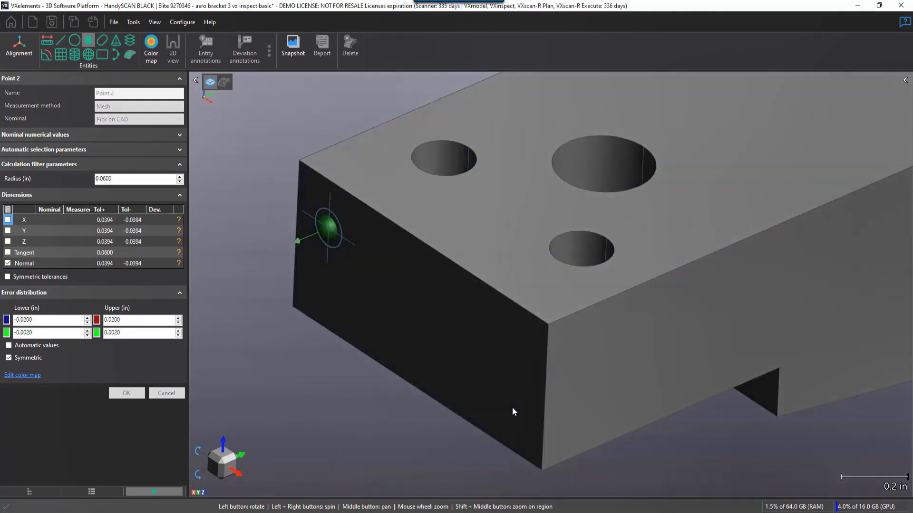
# Measure mesh Point 2 at the opposite lower corner of the same end face, and Points 3 and 4 at diagonal corners of the other arm's end face.
pyautogui.click(511, 407)
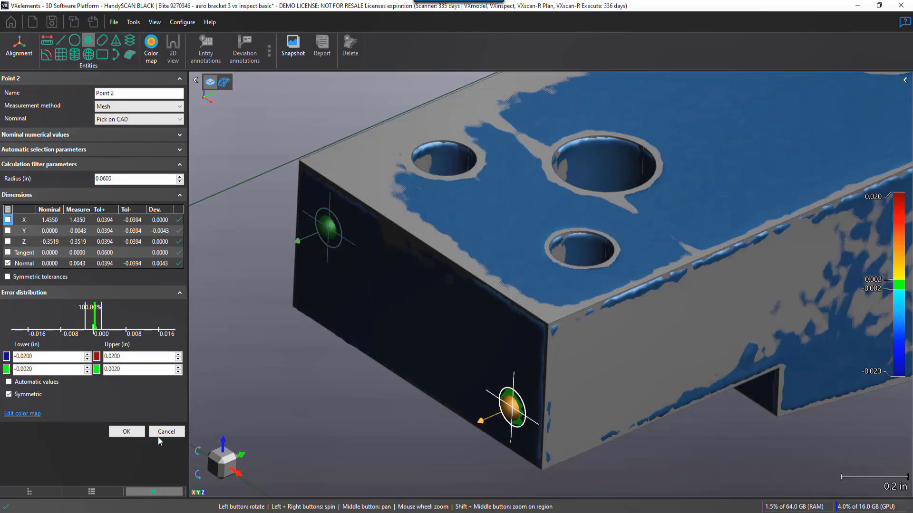
pyautogui.click(127, 431)
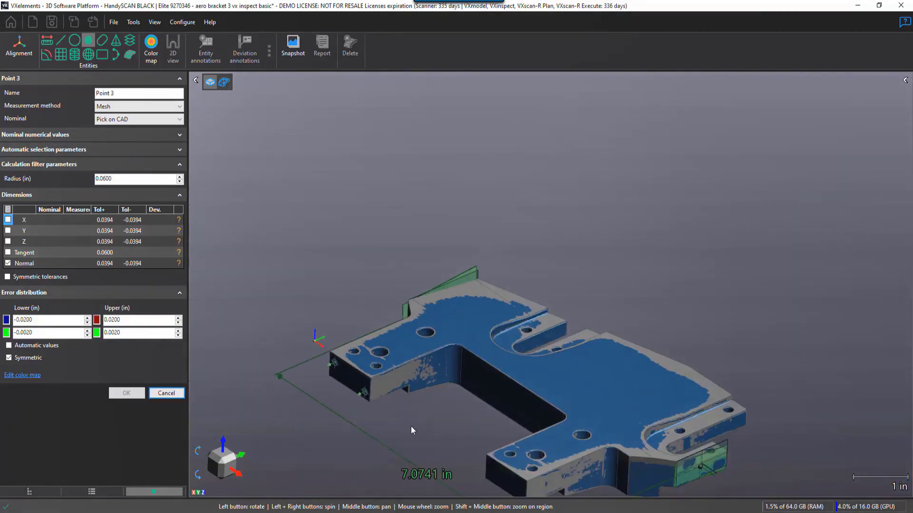
pyautogui.scroll(5, 510, 369)
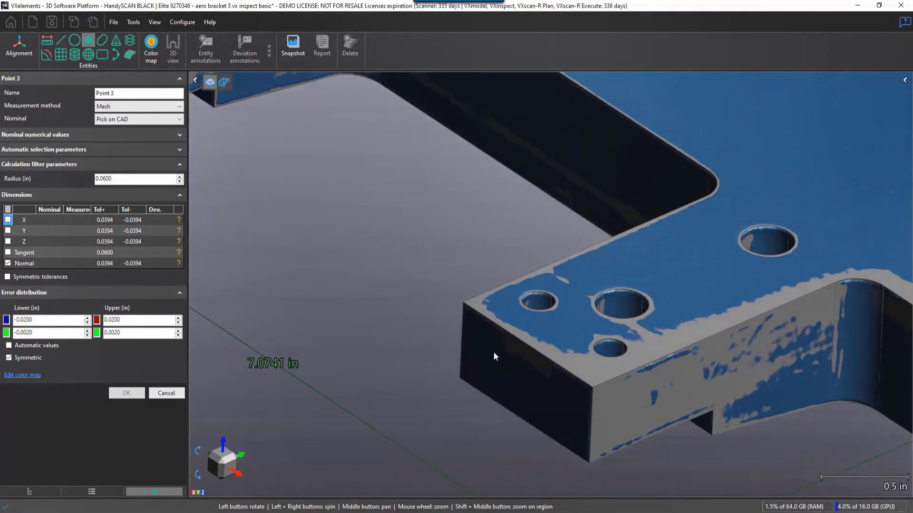
pyautogui.press('ctrl')
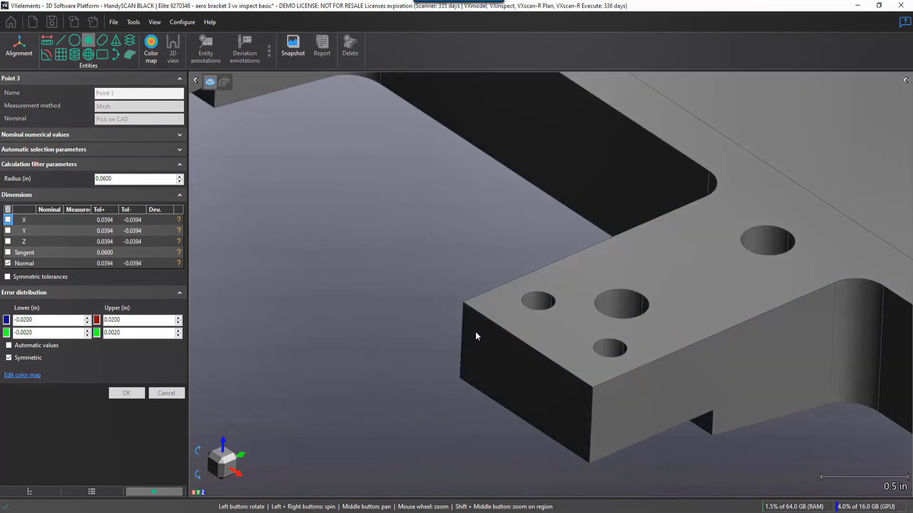
pyautogui.click(475, 331)
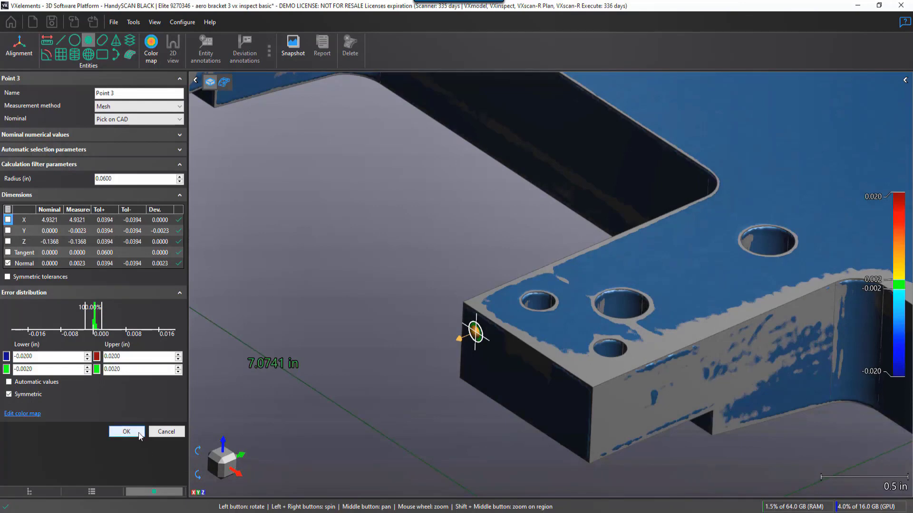
pyautogui.click(140, 434)
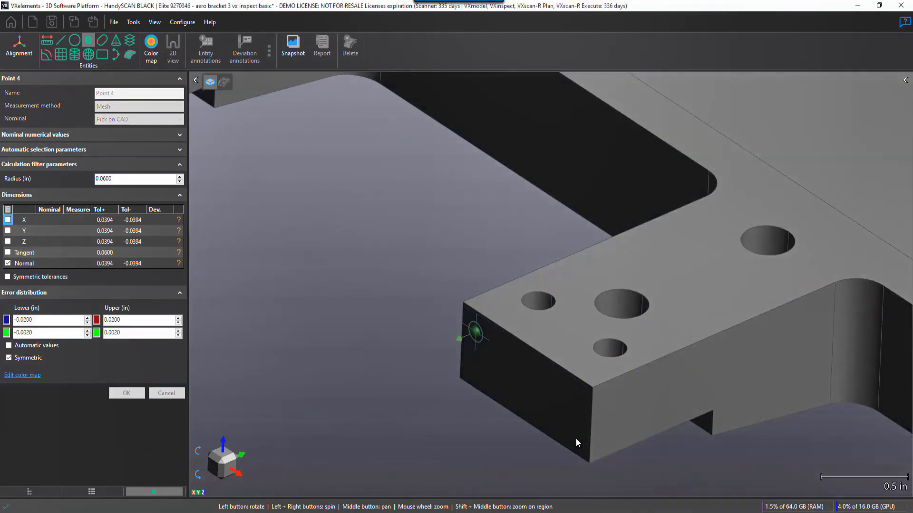
pyautogui.click(576, 439)
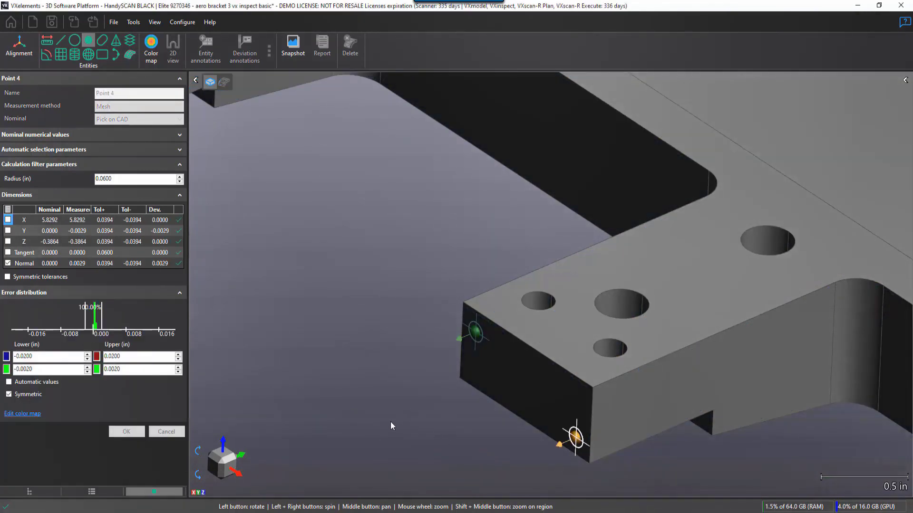
pyautogui.click(125, 432)
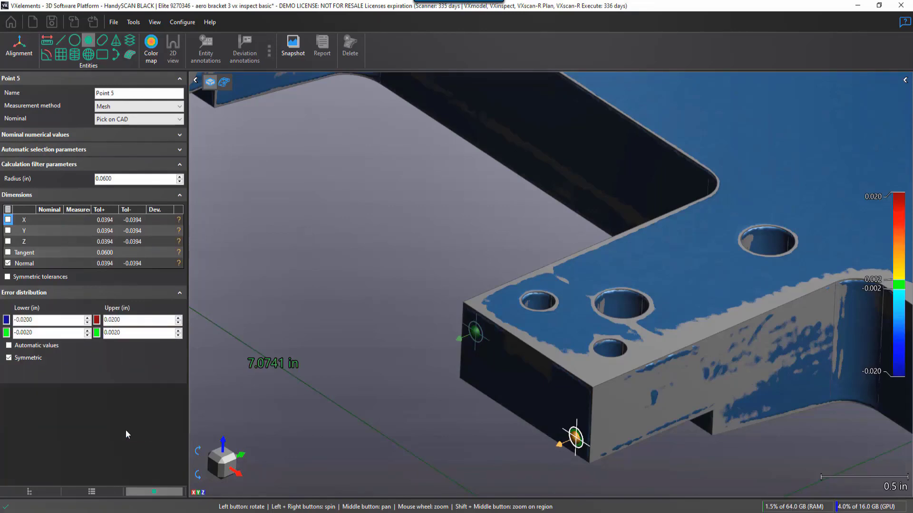
# Define a constructed point using Average point selection from Point 1, Point 2, Point 3 and Point 4.
pyautogui.scroll(-4, 307, 343)
pyautogui.moveTo(326, 303); pyautogui.dragTo(485, 334, button='middle')
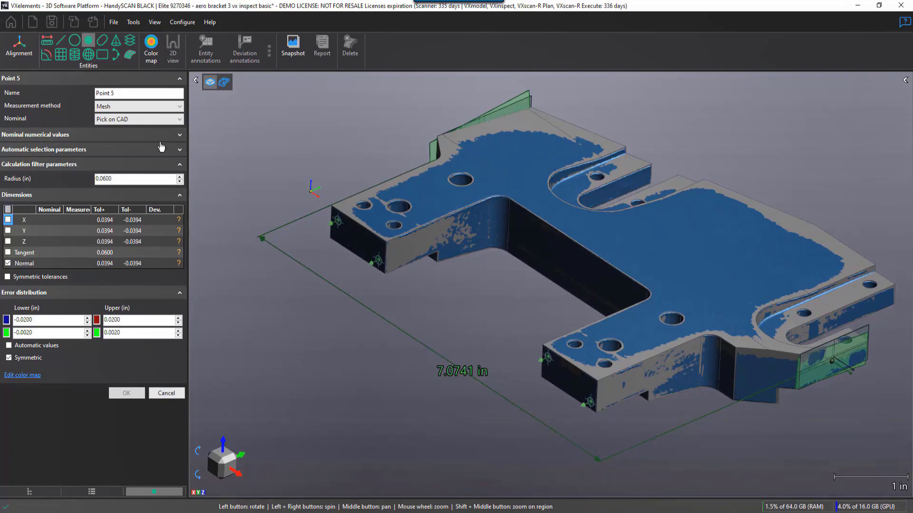
pyautogui.click(140, 111)
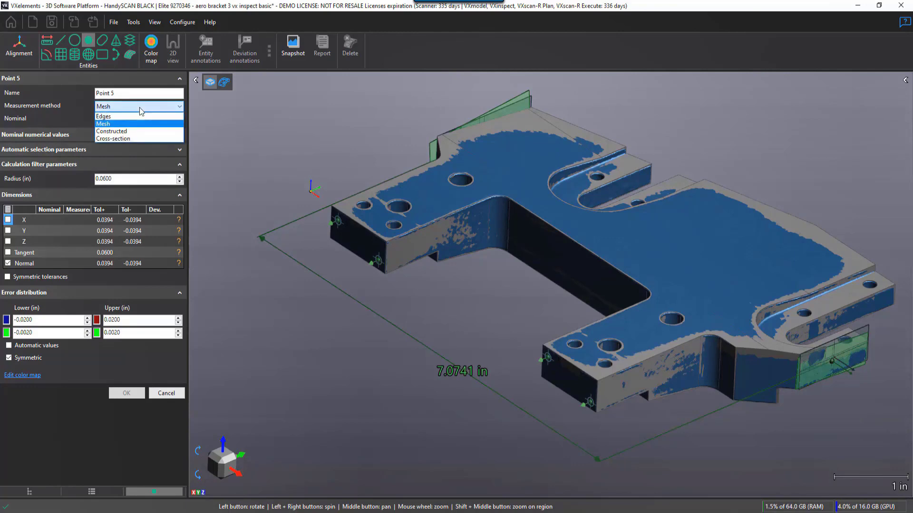
pyautogui.click(139, 138)
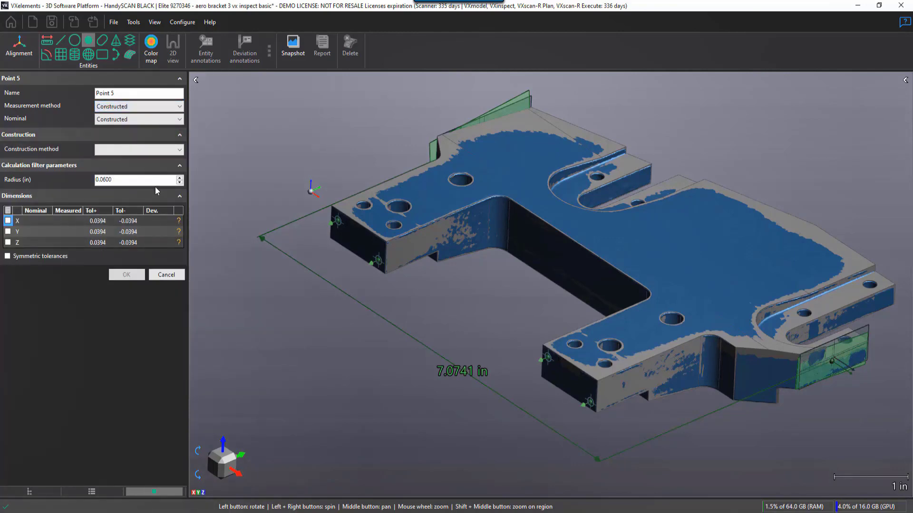
pyautogui.click(140, 151)
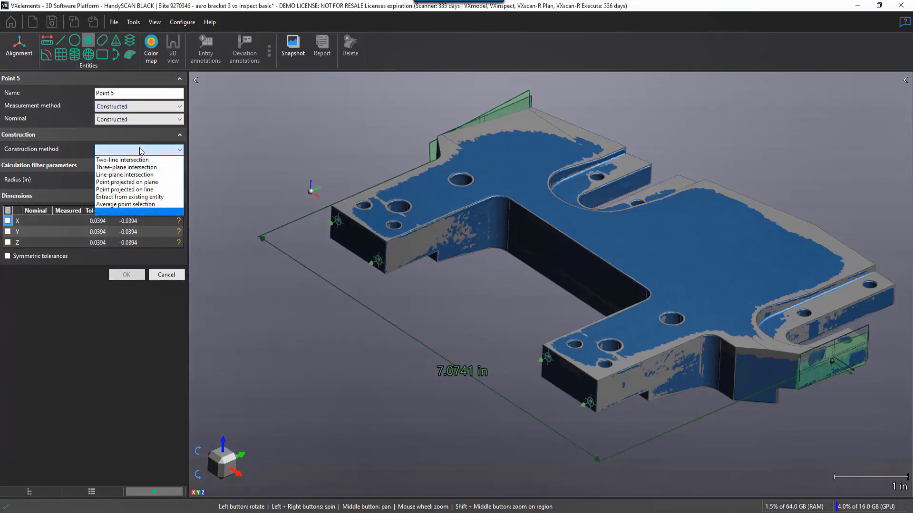
pyautogui.click(151, 206)
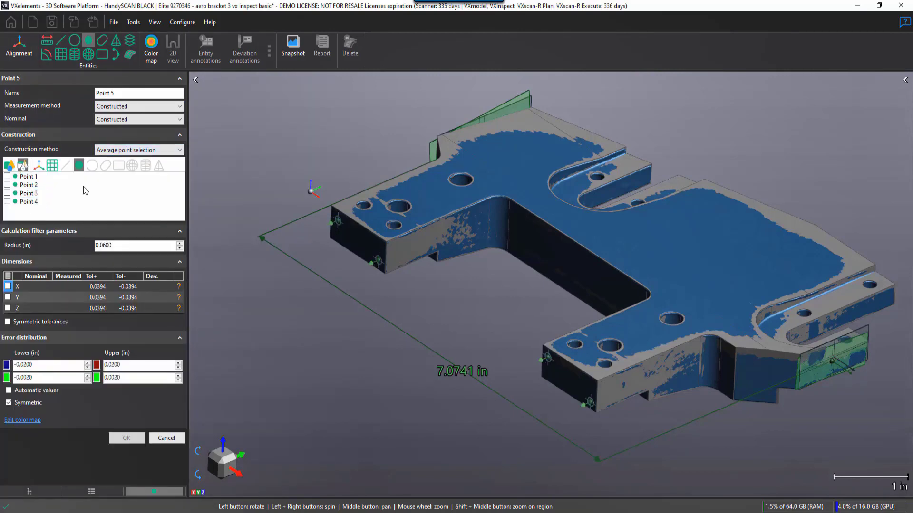
pyautogui.click(7, 176)
pyautogui.click(7, 185)
pyautogui.click(7, 193)
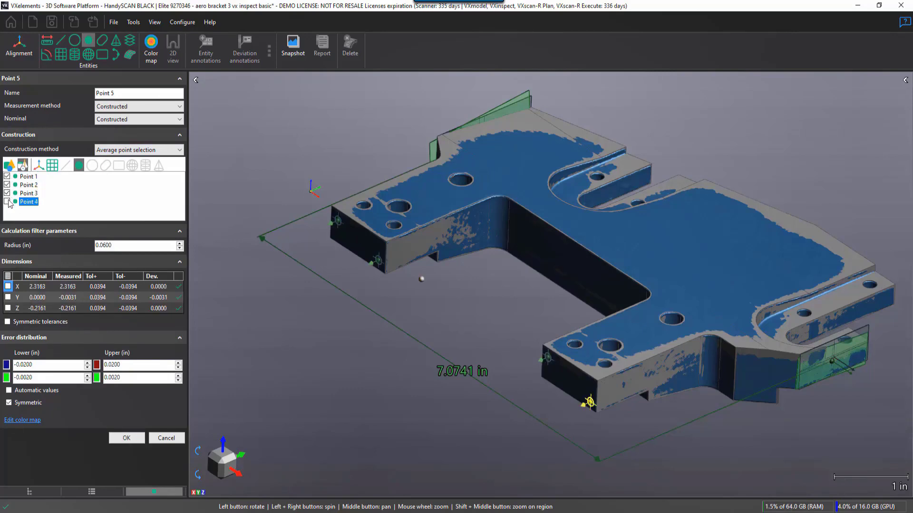
pyautogui.click(7, 201)
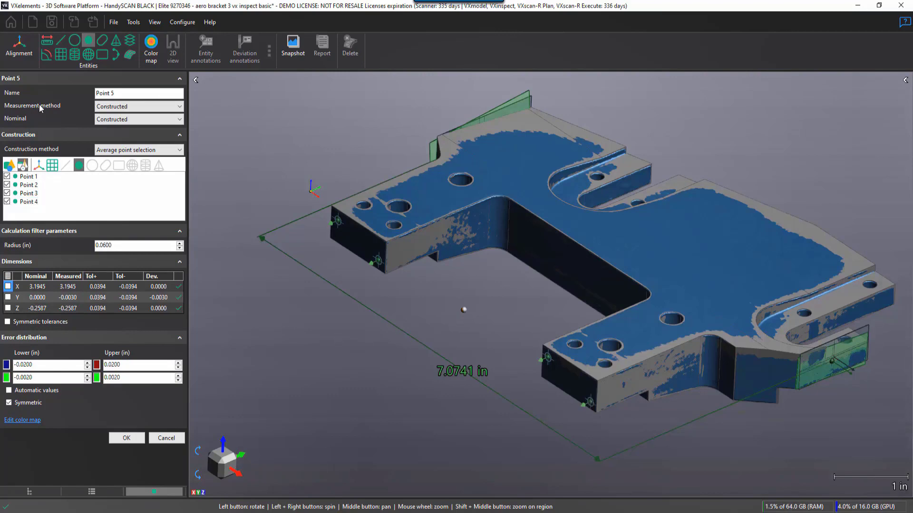
# Name the averaged point avg pt and accept it.
pyautogui.moveTo(130, 93); pyautogui.dragTo(75, 93)
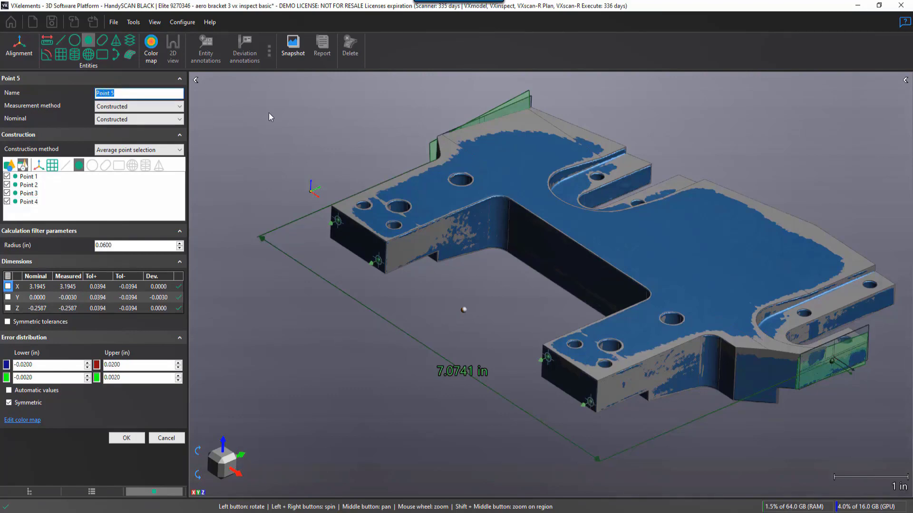
pyautogui.write('avg pt')
pyautogui.click(137, 437)
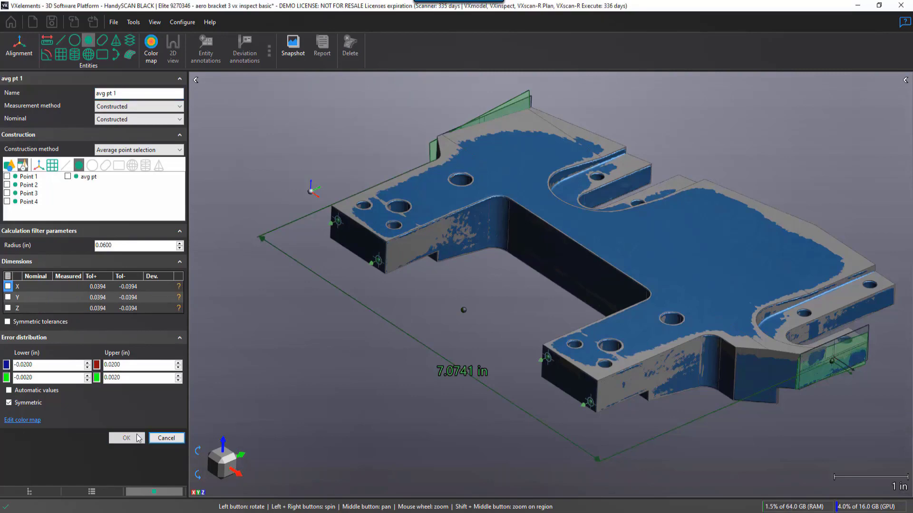
# Measure Plane 3 on the mesh, with its nominal picked on the CAD at the bracket's rear edge face opposite the two arms, and accept it.
pyautogui.moveTo(498, 345); pyautogui.dragTo(480, 307, button='middle')
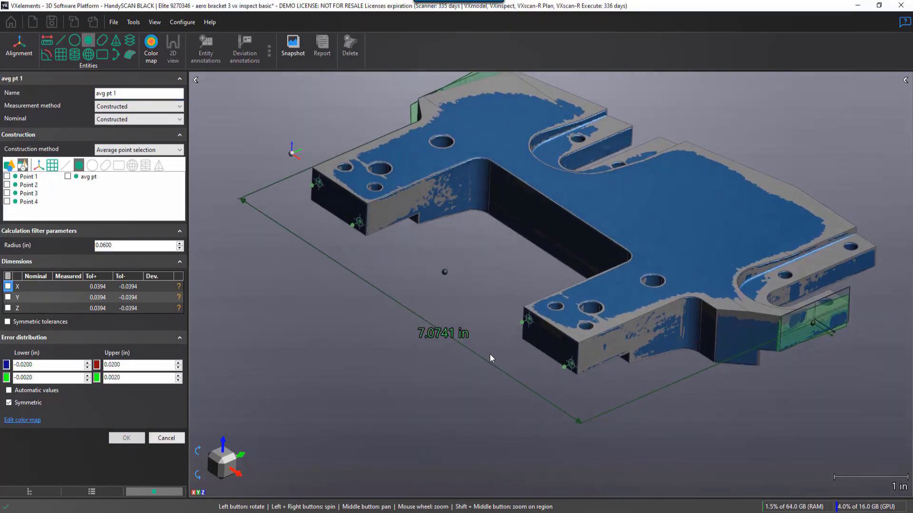
pyautogui.moveTo(490, 354); pyautogui.dragTo(674, 297)
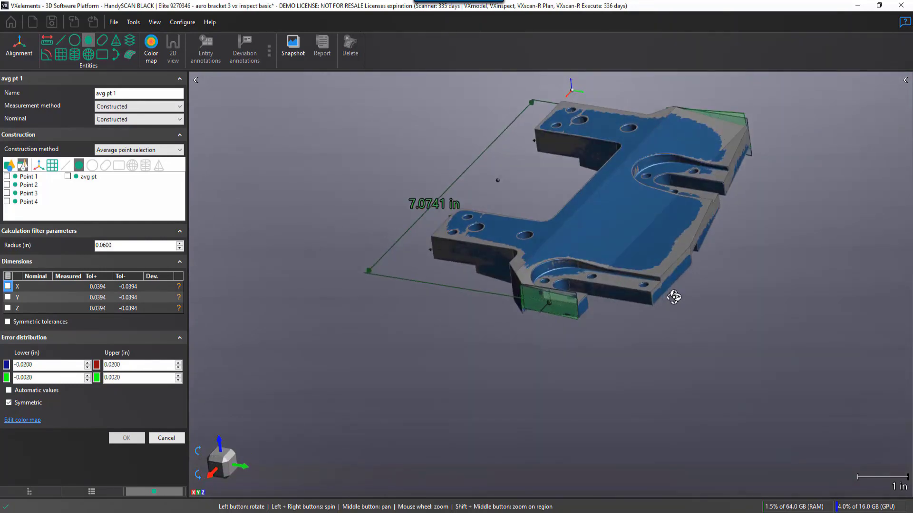
pyautogui.click(63, 55)
pyautogui.click(126, 107)
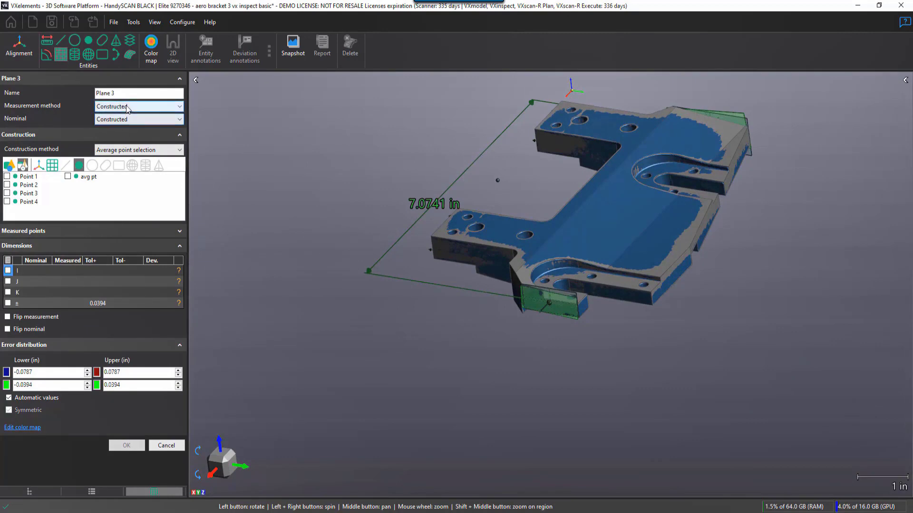
pyautogui.click(103, 117)
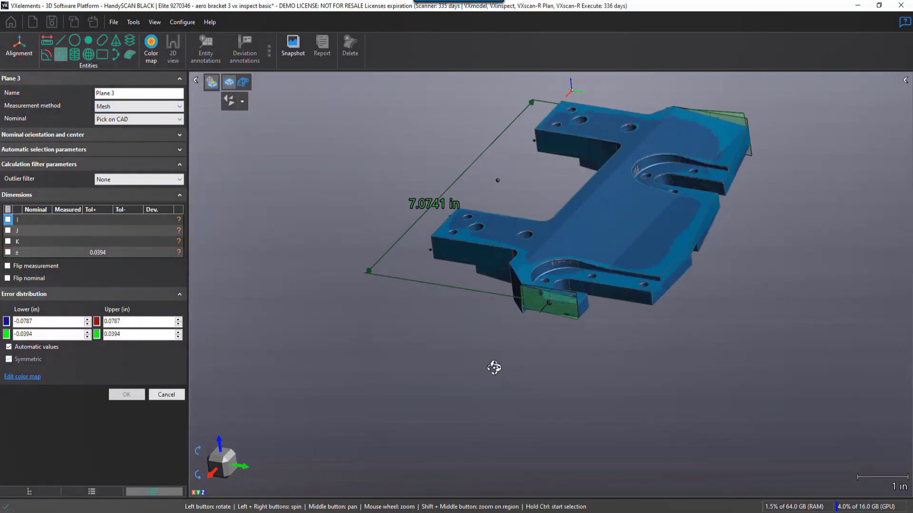
pyautogui.moveTo(496, 367); pyautogui.dragTo(490, 375)
pyautogui.scroll(5, 655, 304)
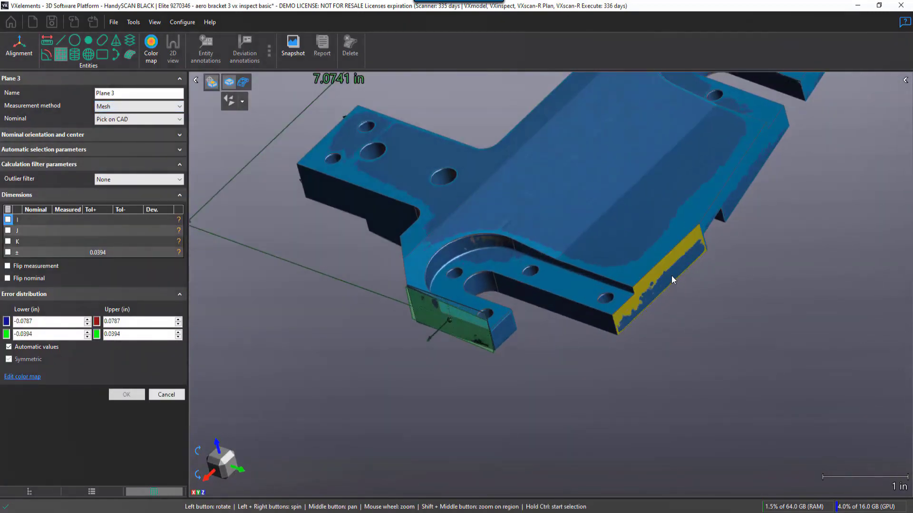
pyautogui.click(672, 277)
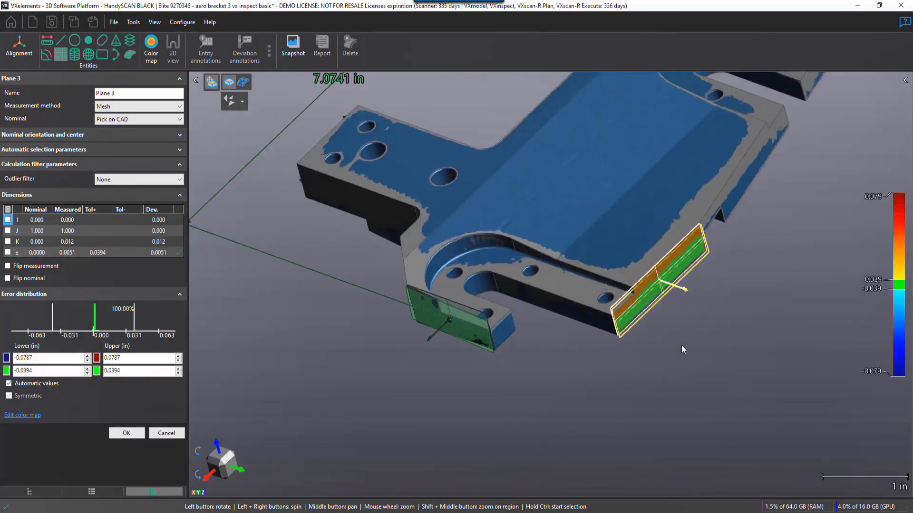
pyautogui.scroll(-2, 683, 348)
pyautogui.scroll(2, 671, 303)
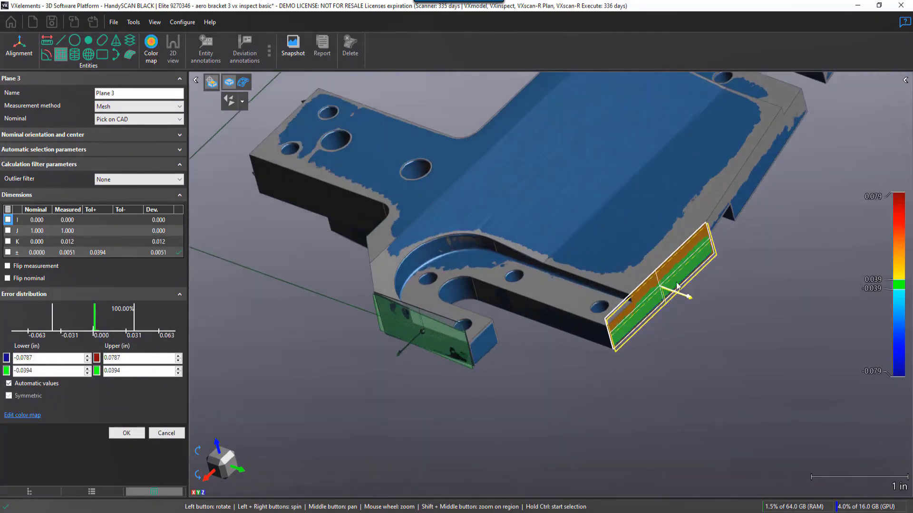
pyautogui.click(139, 433)
# Start a constructed point-to-plane distance from avg pt to Plane 3.
pyautogui.scroll(-3, 517, 306)
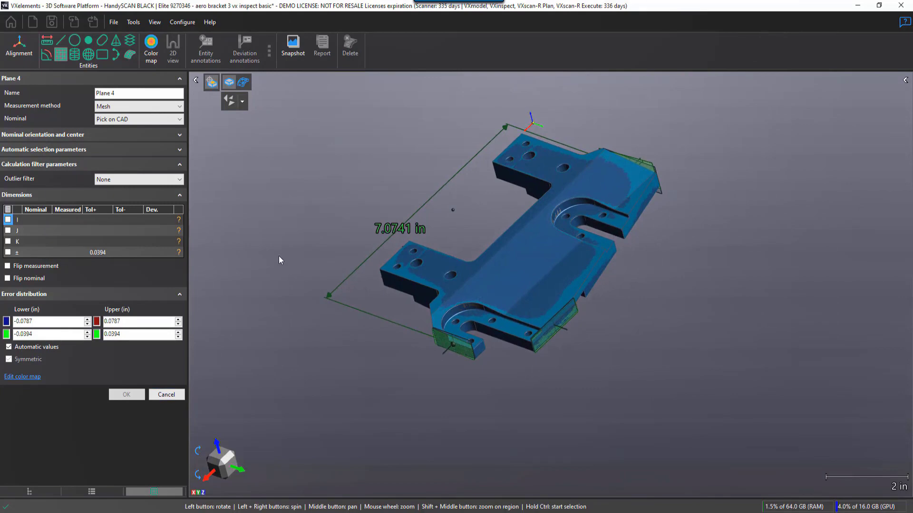
pyautogui.click(47, 41)
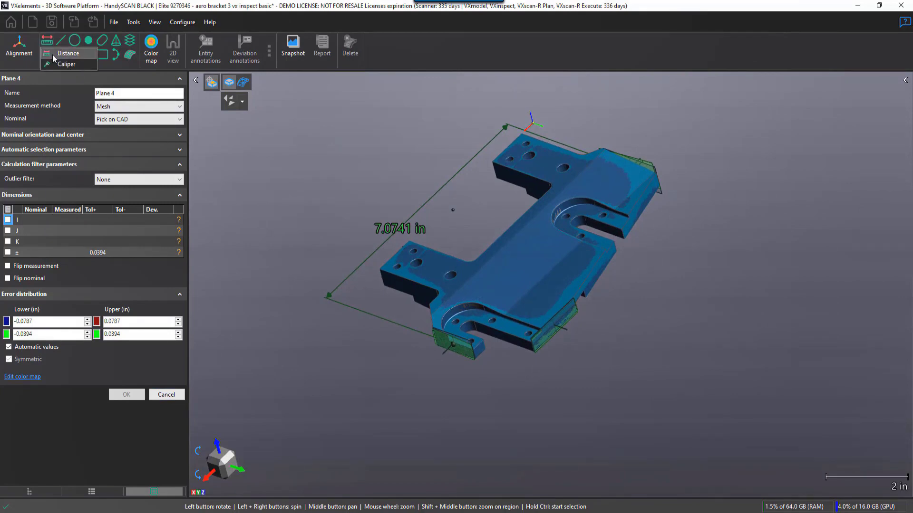
pyautogui.click(53, 56)
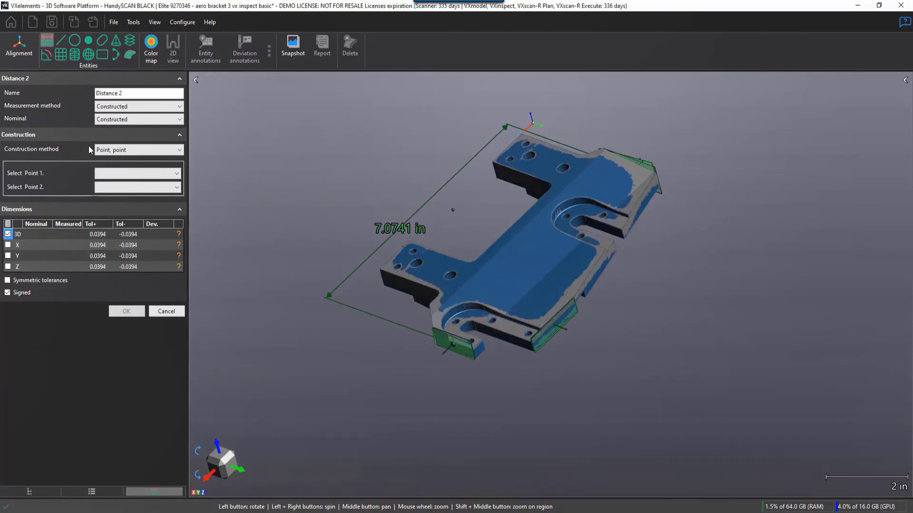
pyautogui.click(134, 150)
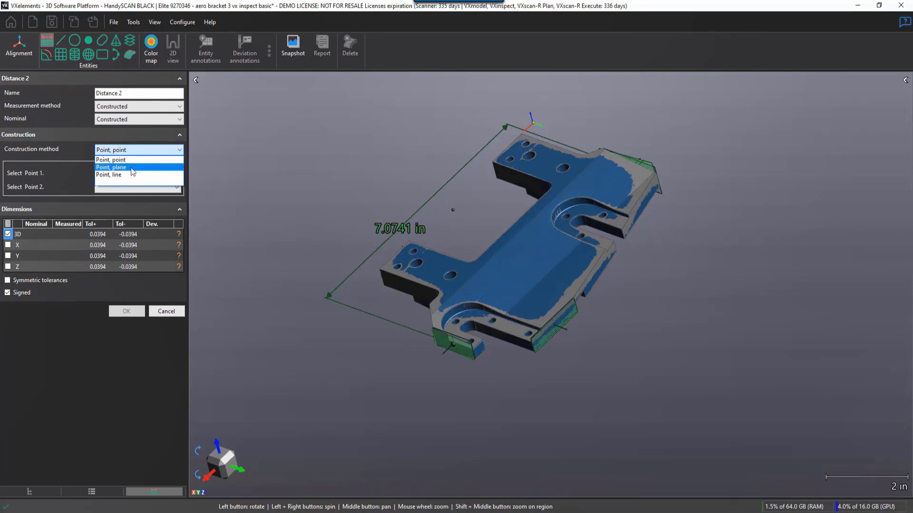
pyautogui.click(131, 168)
pyautogui.click(131, 170)
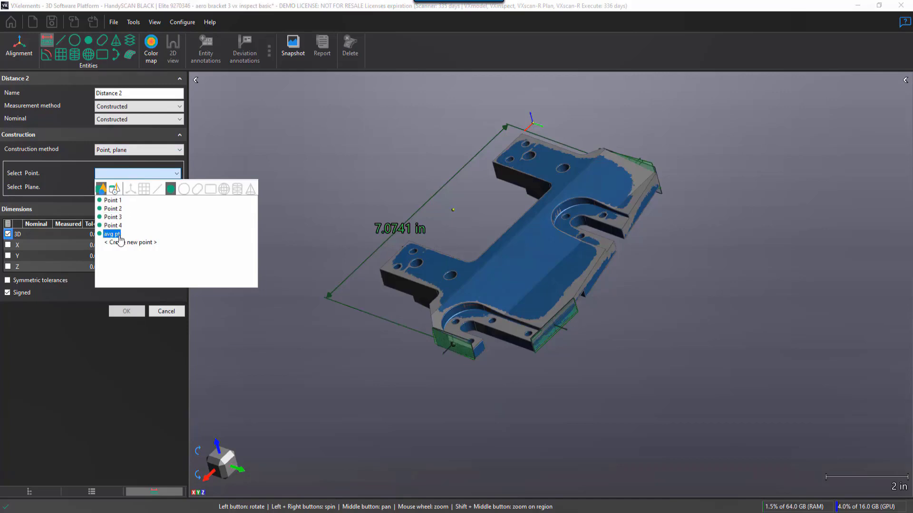
pyautogui.click(120, 235)
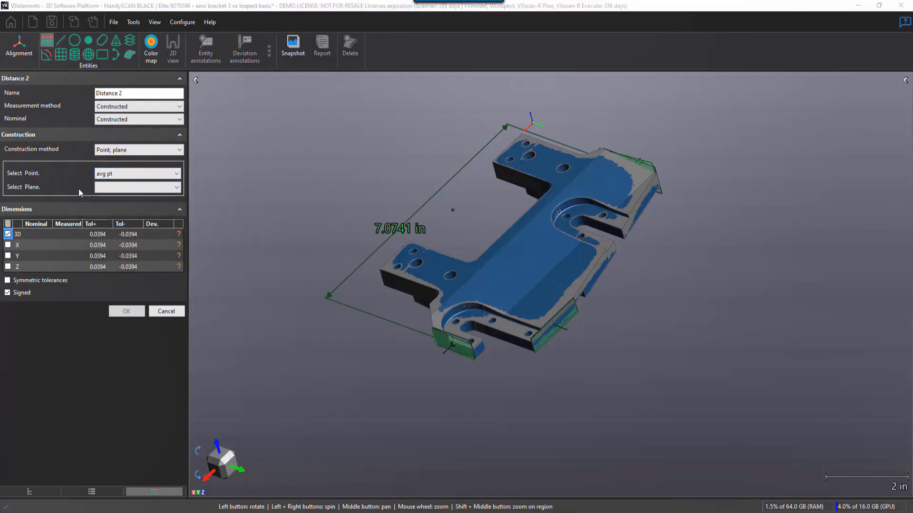
pyautogui.click(109, 187)
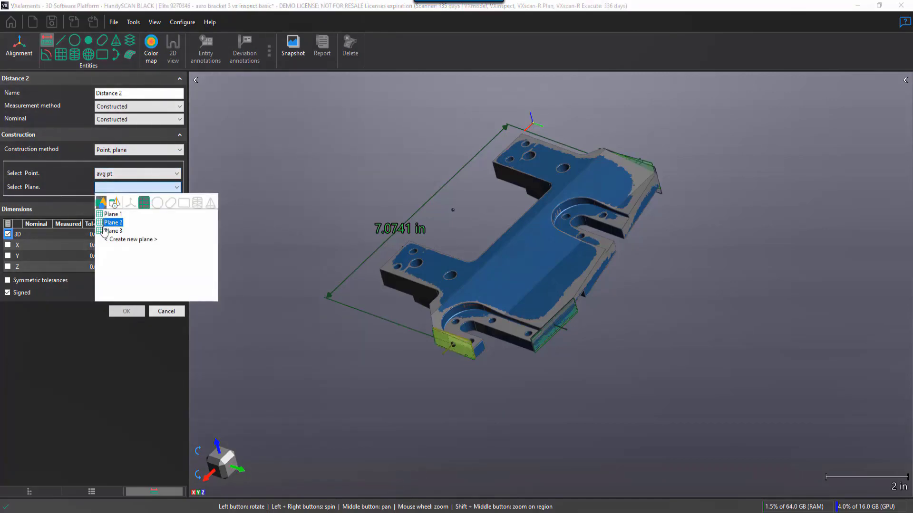
pyautogui.click(288, 165)
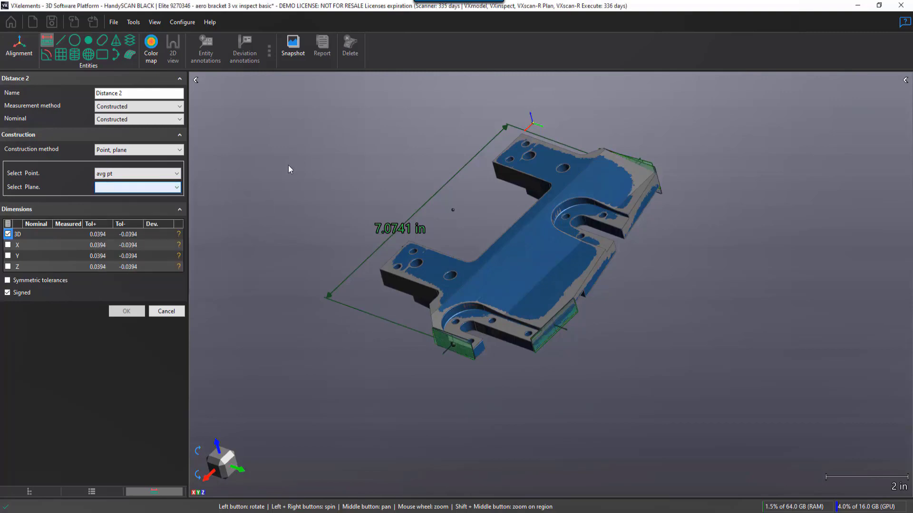
pyautogui.click(552, 334)
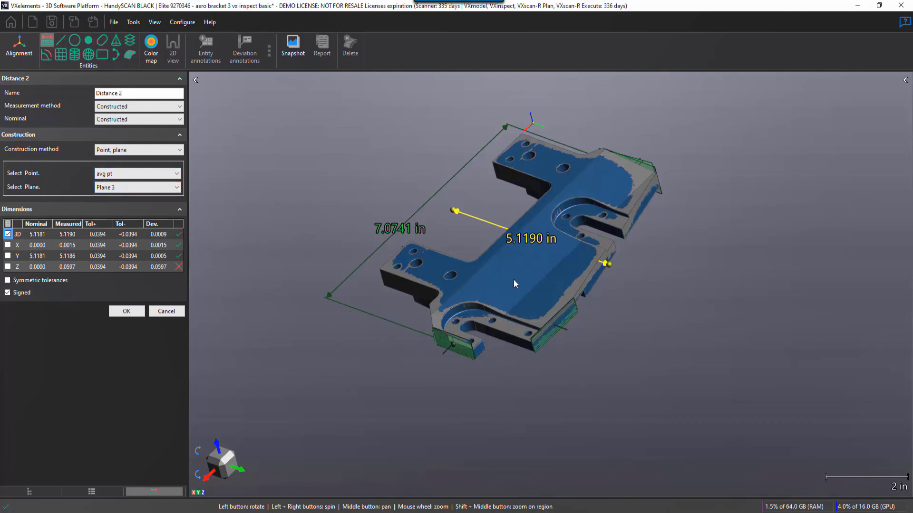
# Report only the Y component, without 3D, for the distance from avg pt to Plane 3.
pyautogui.moveTo(514, 283); pyautogui.dragTo(499, 308, button='middle')
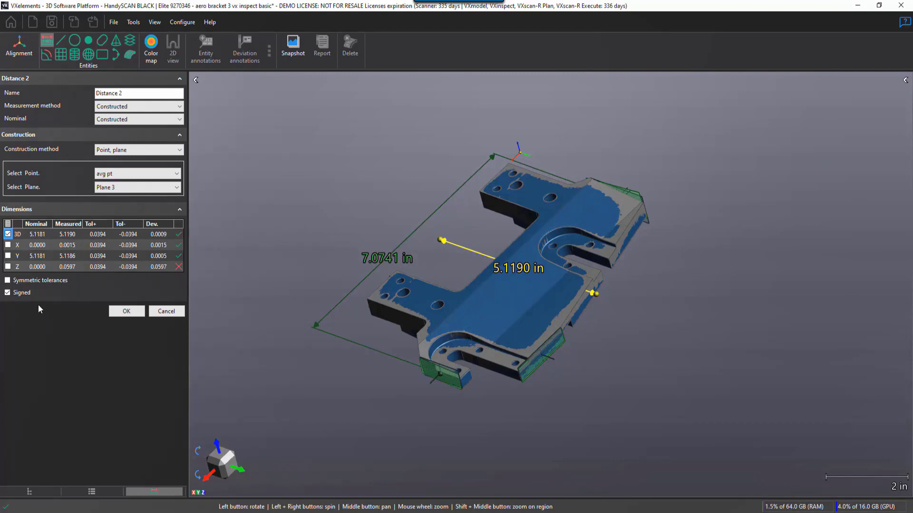
pyautogui.click(8, 256)
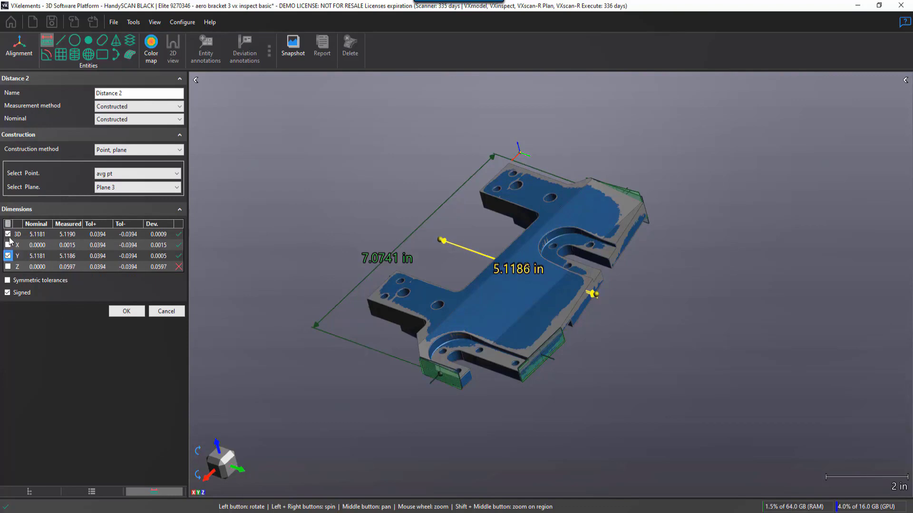
pyautogui.click(8, 233)
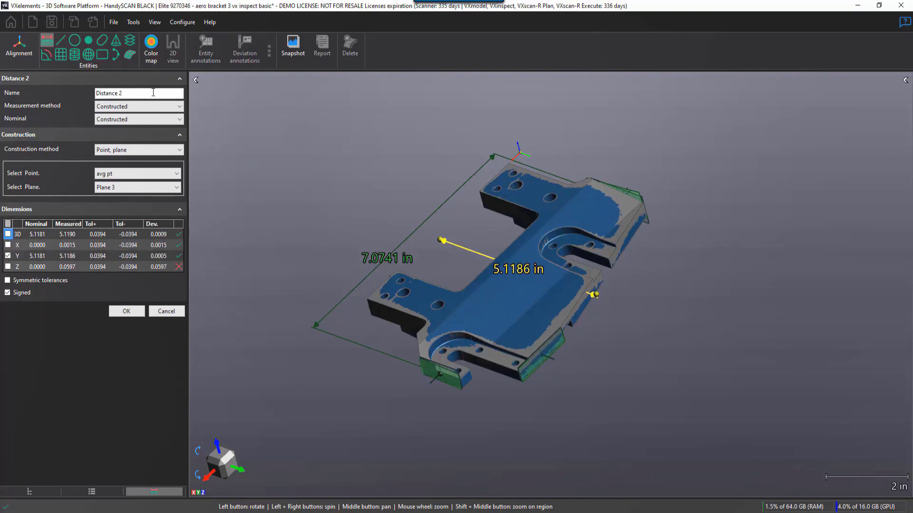
# Name the point-to-plane distance overall Y, accept it and close the distance definition.
pyautogui.tripleClick(121, 93)
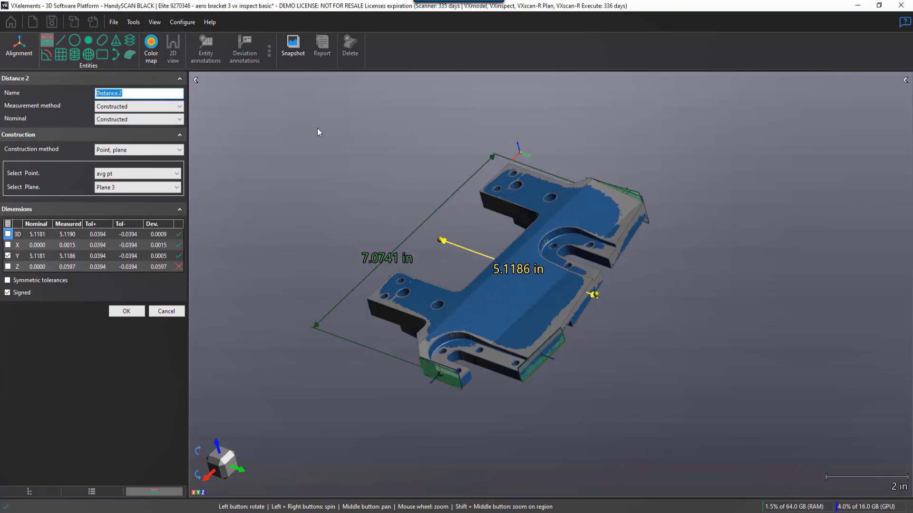
pyautogui.write('overall Y')
pyautogui.click(129, 312)
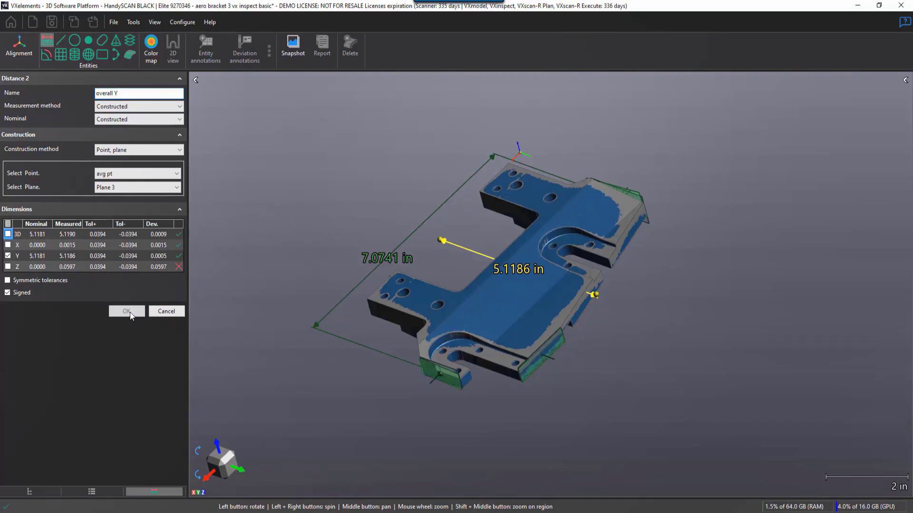
pyautogui.click(166, 311)
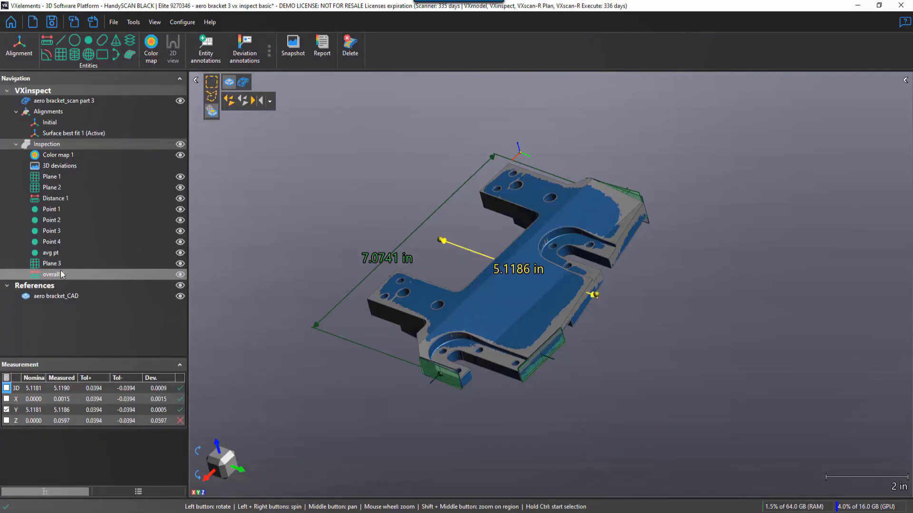
# Rename Distance 1 as overall X.
pyautogui.click(61, 199)
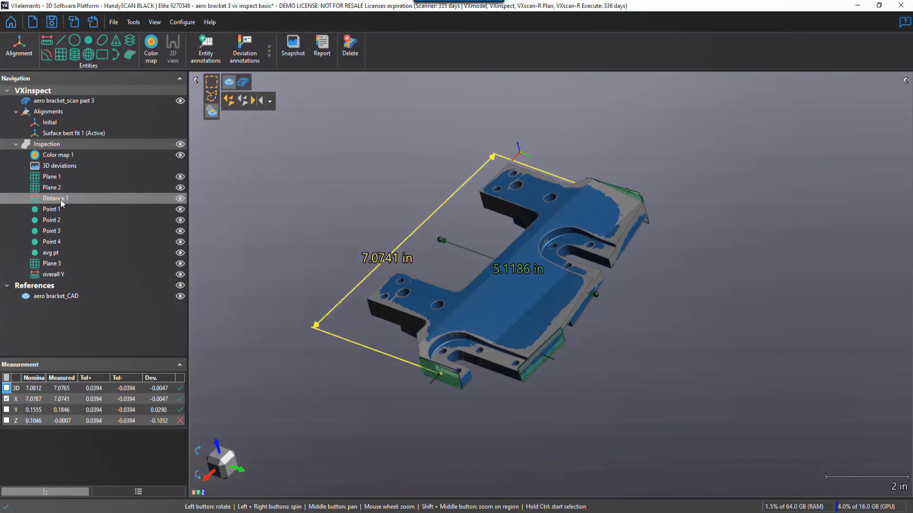
pyautogui.rightClick(61, 199)
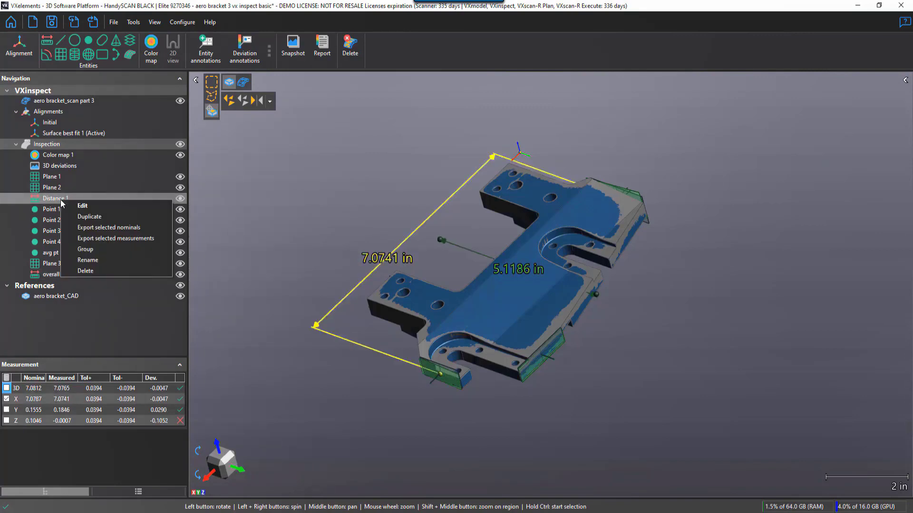
pyautogui.click(98, 260)
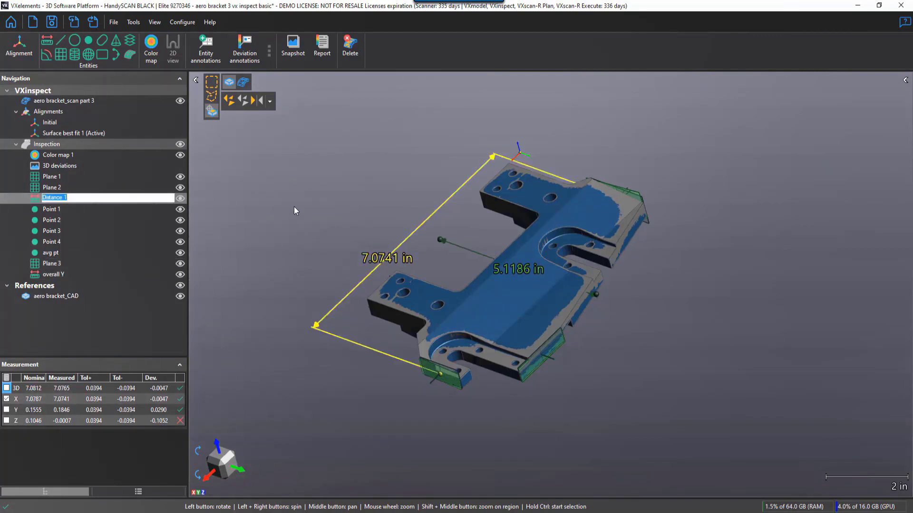
pyautogui.write('overall X')
pyautogui.press('Return')
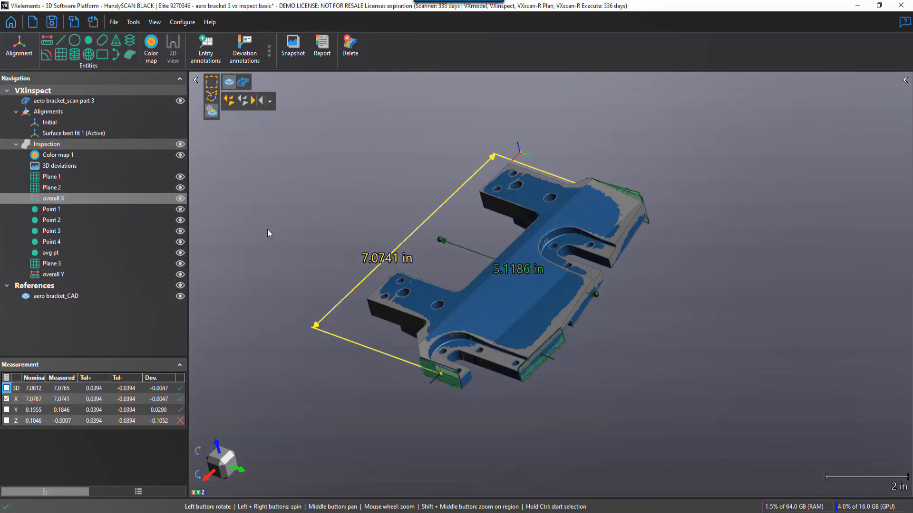
# Start Plane 4 for the bracket's open U-shaped slot, with Mesh as the measurement method and Fit on points as the nominal.
pyautogui.moveTo(484, 323); pyautogui.dragTo(468, 334)
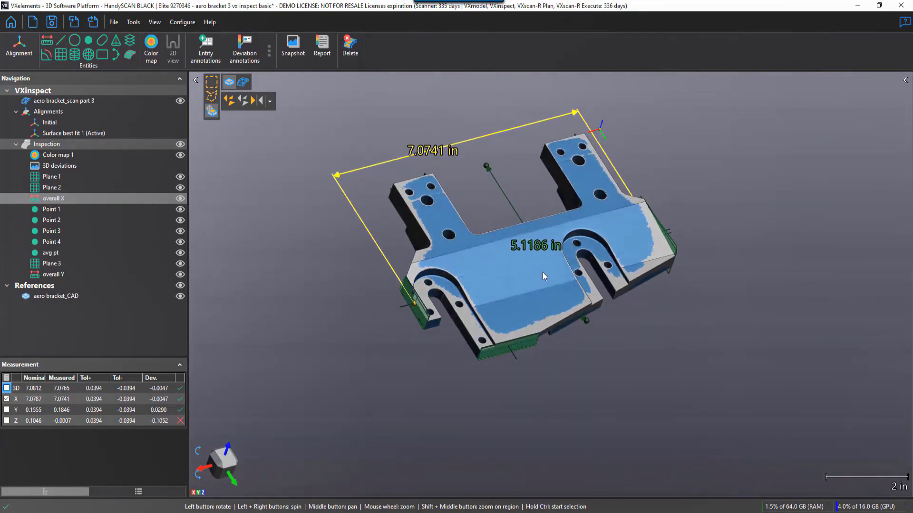
pyautogui.moveTo(542, 272); pyautogui.dragTo(479, 289, button='middle')
pyautogui.scroll(3, 533, 313)
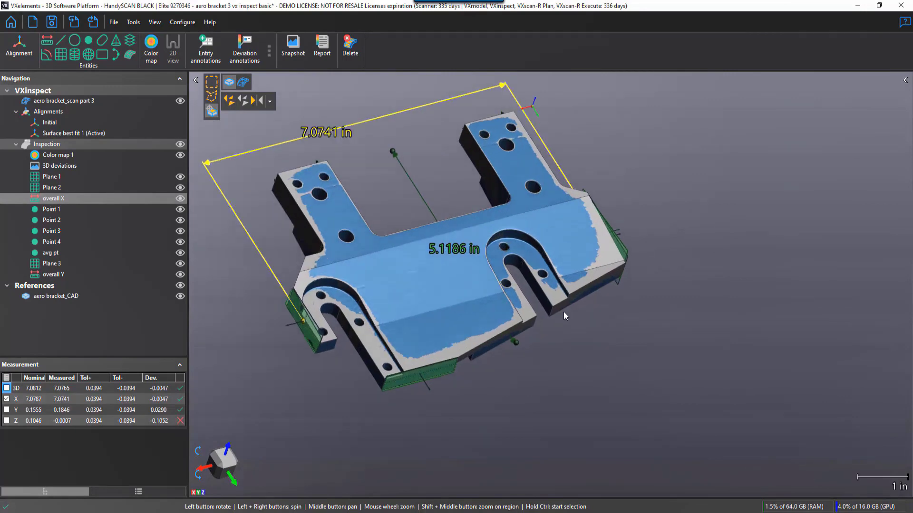
pyautogui.scroll(4, 535, 307)
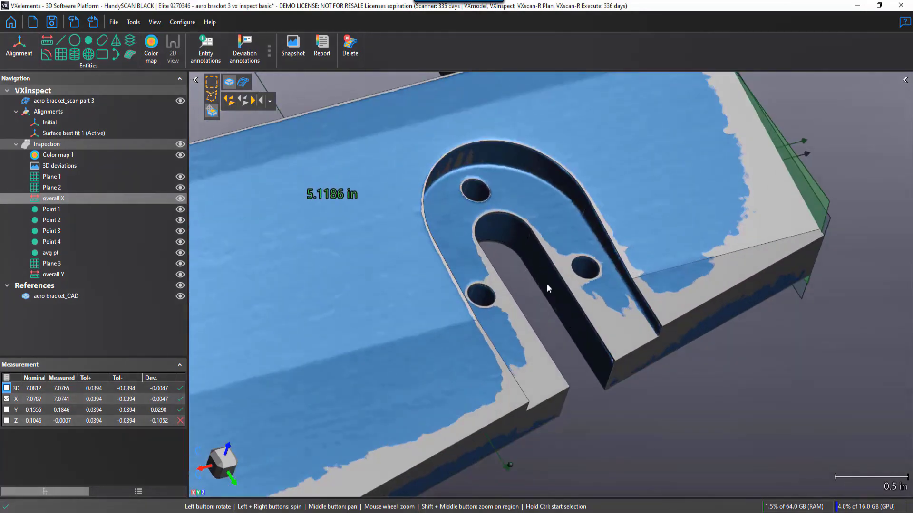
pyautogui.scroll(3, 552, 291)
pyautogui.moveTo(603, 302); pyautogui.dragTo(601, 293, button='middle')
pyautogui.moveTo(574, 351); pyautogui.dragTo(572, 304)
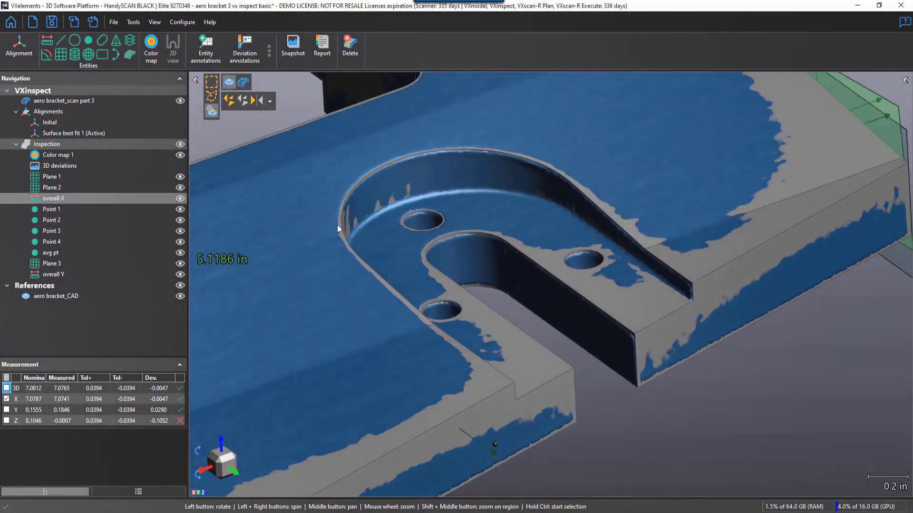
pyautogui.click(66, 57)
pyautogui.click(110, 107)
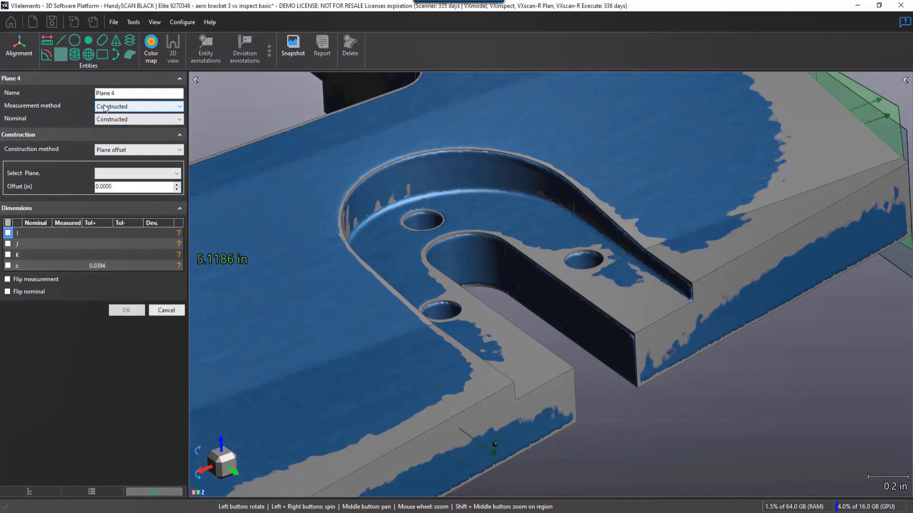
pyautogui.click(113, 117)
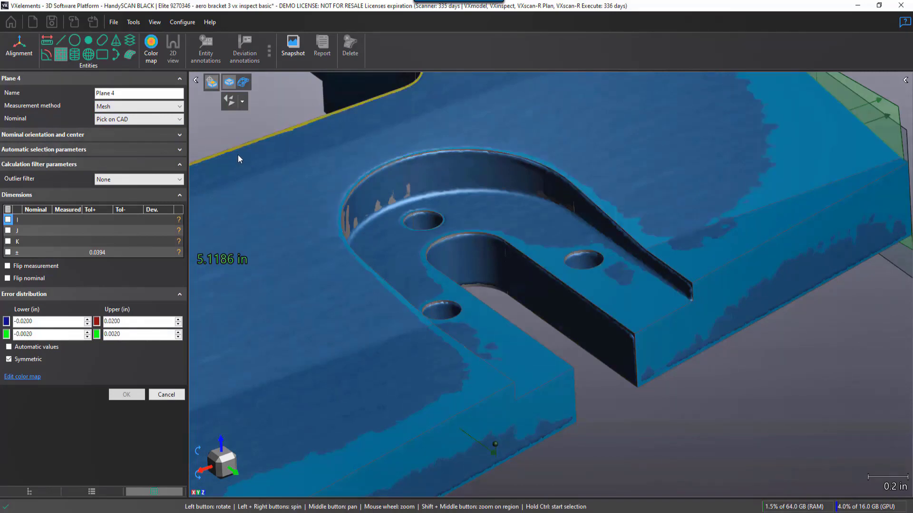
pyautogui.click(149, 121)
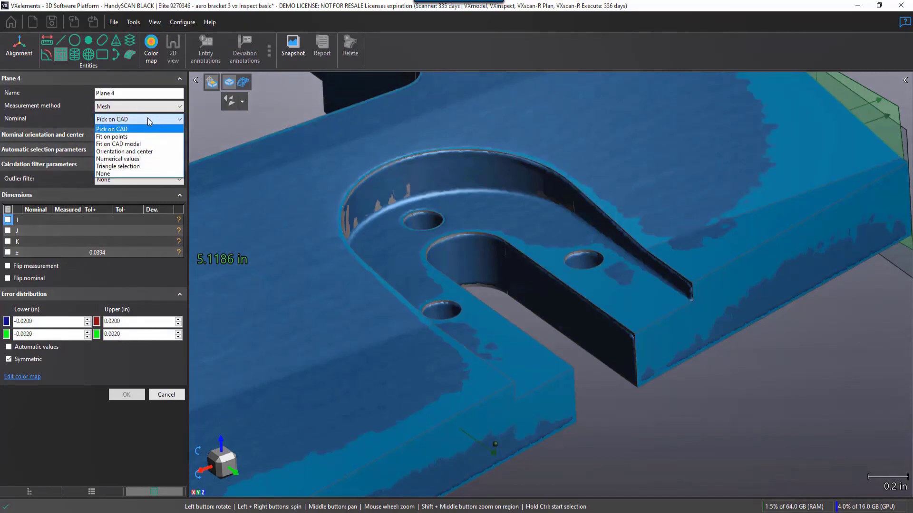
pyautogui.click(139, 137)
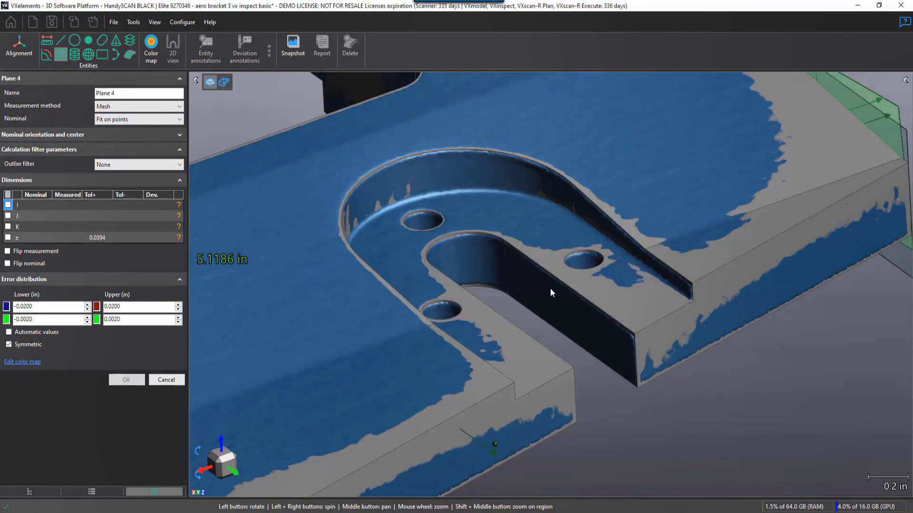
# Define Plane 4's nominal from CAD points near the four corners of the slot's flat inner wall.
pyautogui.scroll(4, 552, 288)
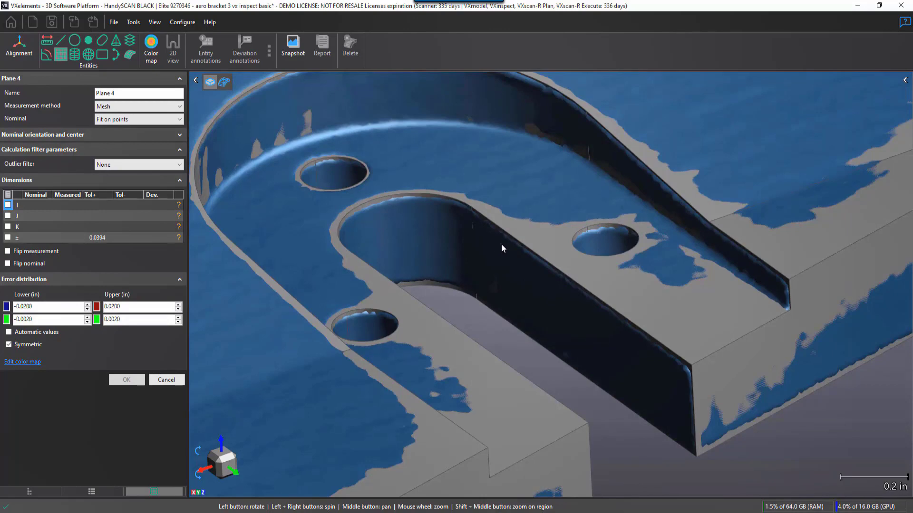
pyautogui.press('ctrl')
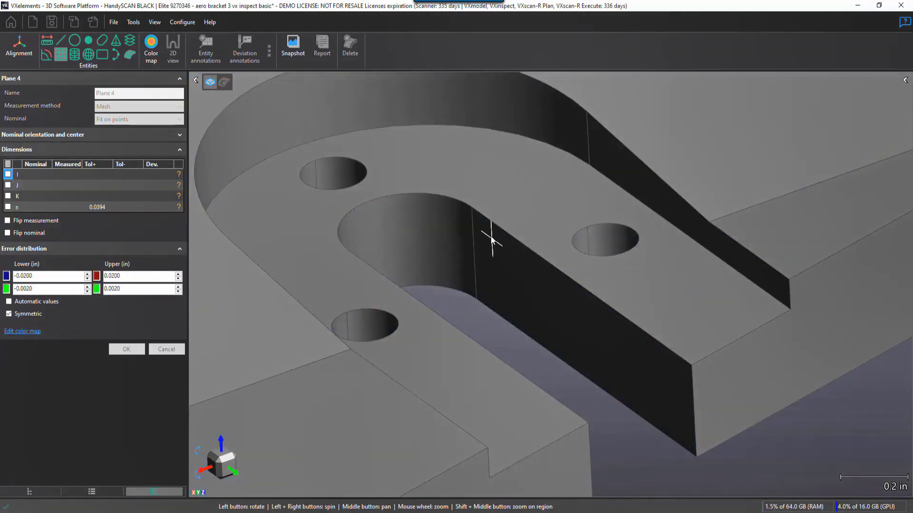
pyautogui.click(492, 307)
pyautogui.click(680, 372)
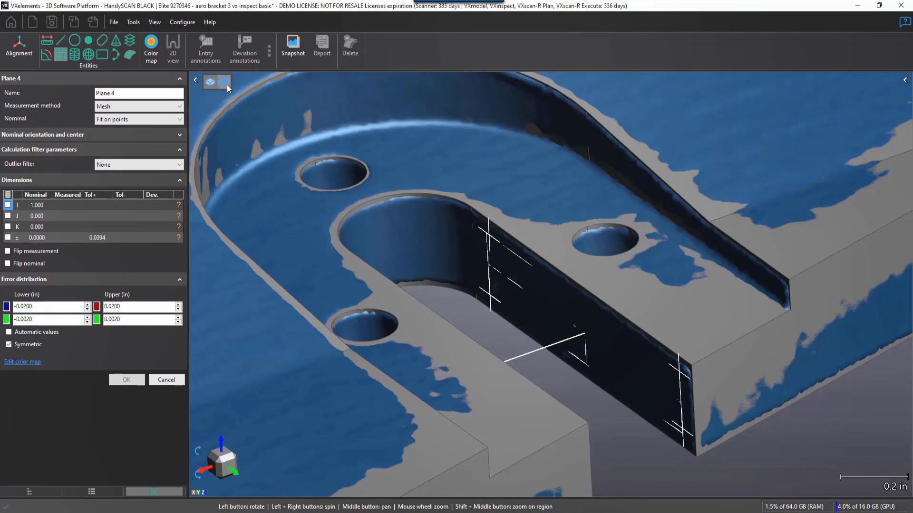
# Measure Plane 4 by picking individual mesh triangles near the corners of the same slot wall, and accept it.
pyautogui.moveTo(227, 85)
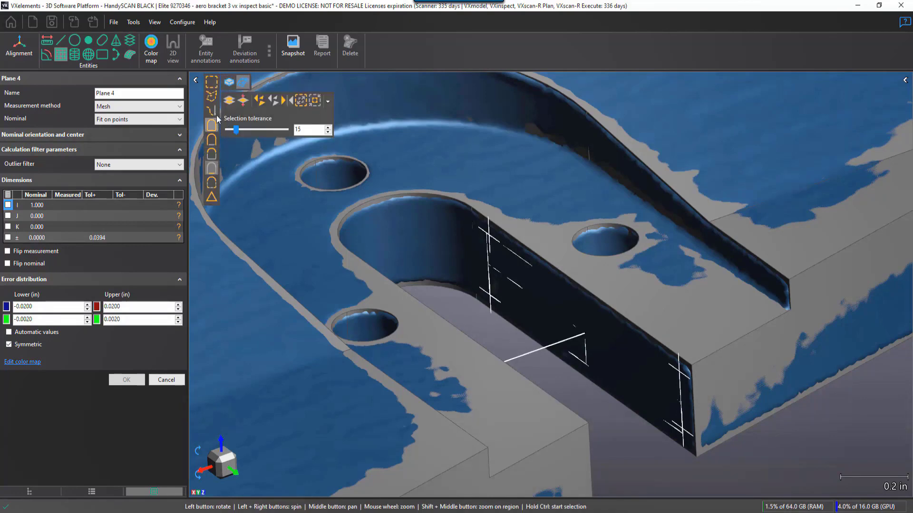
pyautogui.click(212, 198)
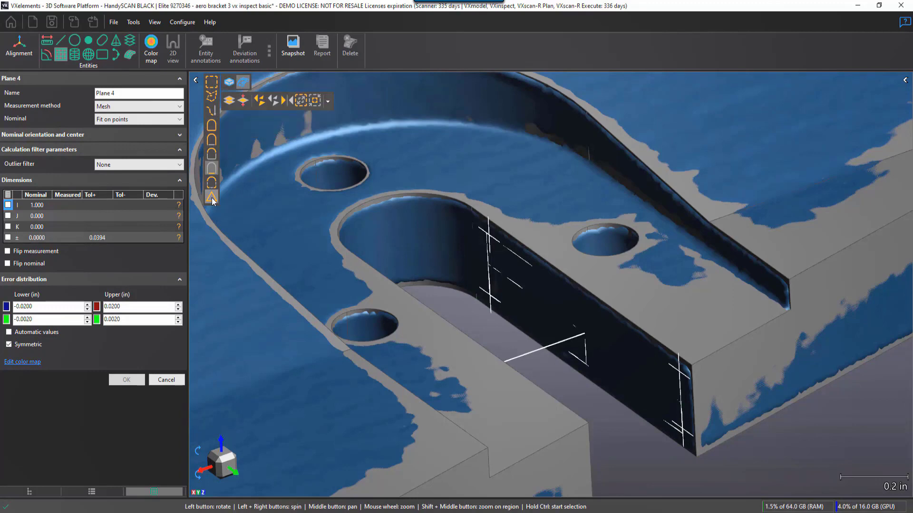
pyautogui.click(487, 237)
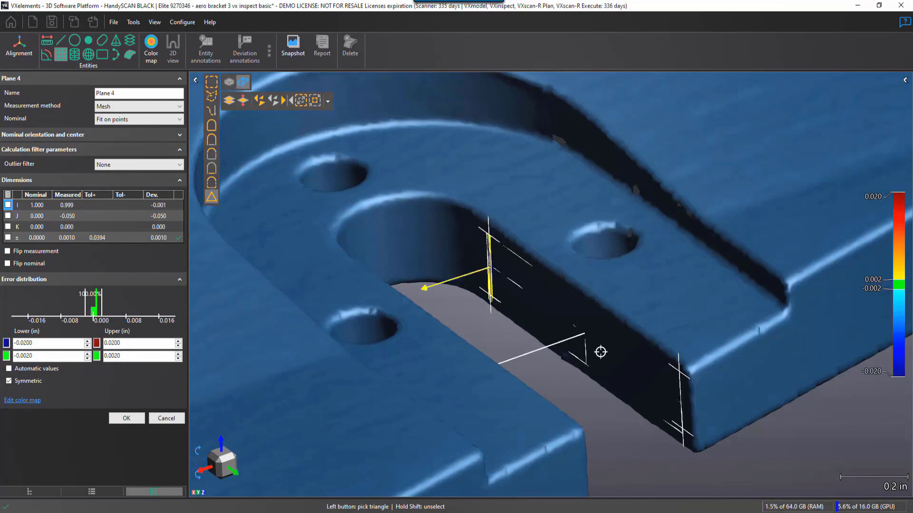
pyautogui.click(672, 429)
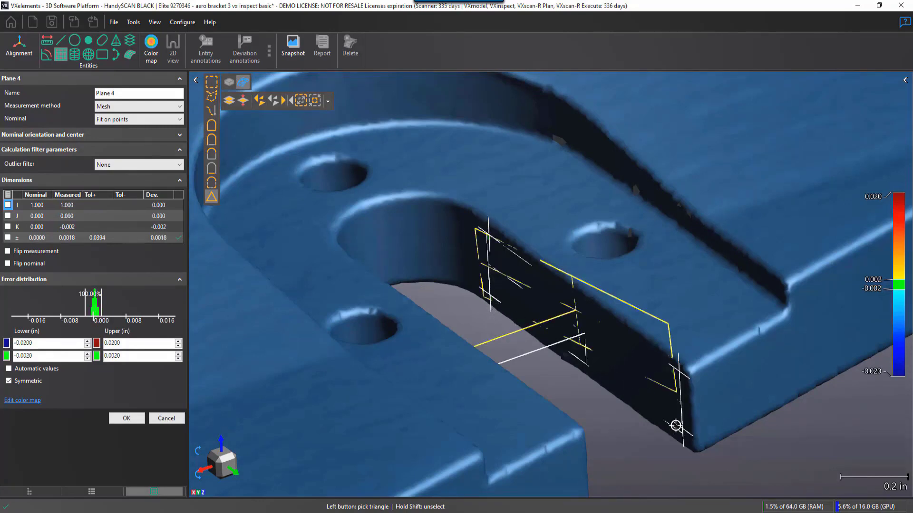
pyautogui.click(675, 430)
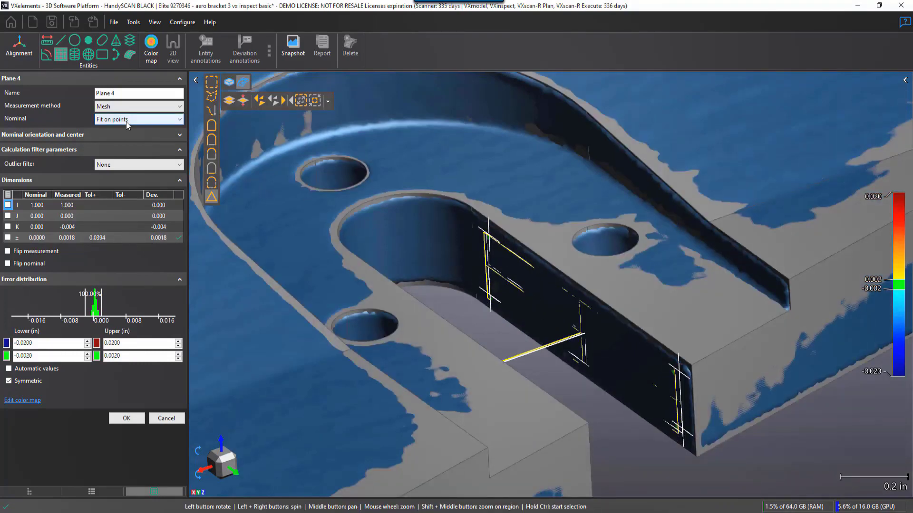
pyautogui.click(126, 418)
# Define Plane 5's nominal from four CAD points near the corners of the slot's opposite inner wall.
pyautogui.moveTo(578, 436); pyautogui.dragTo(517, 366)
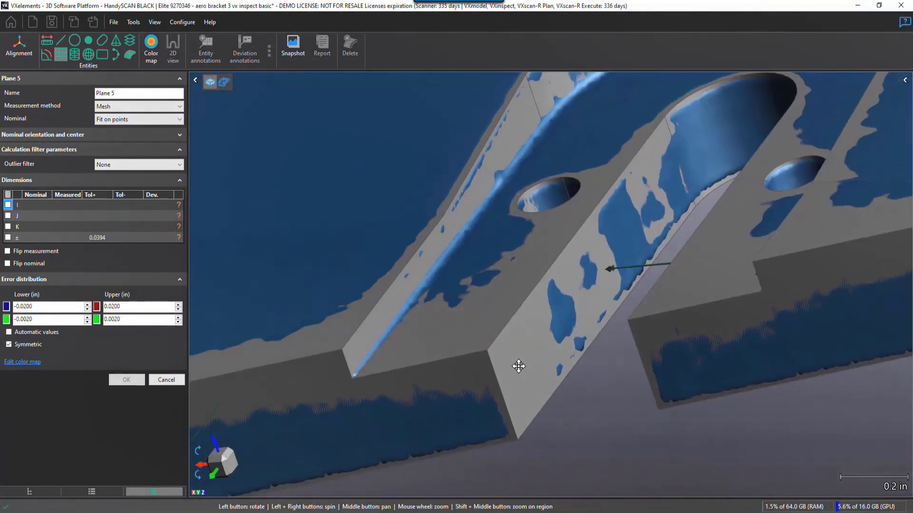
pyautogui.click(503, 350)
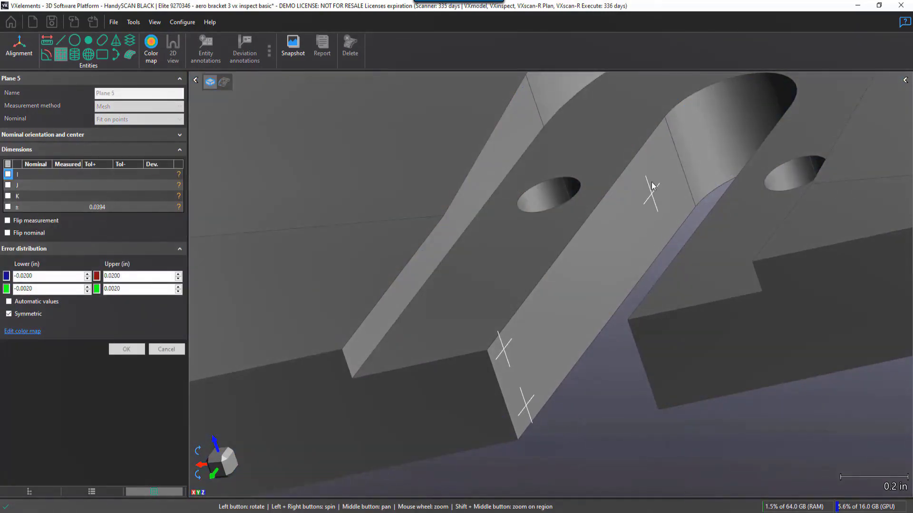
pyautogui.click(655, 154)
pyautogui.click(677, 199)
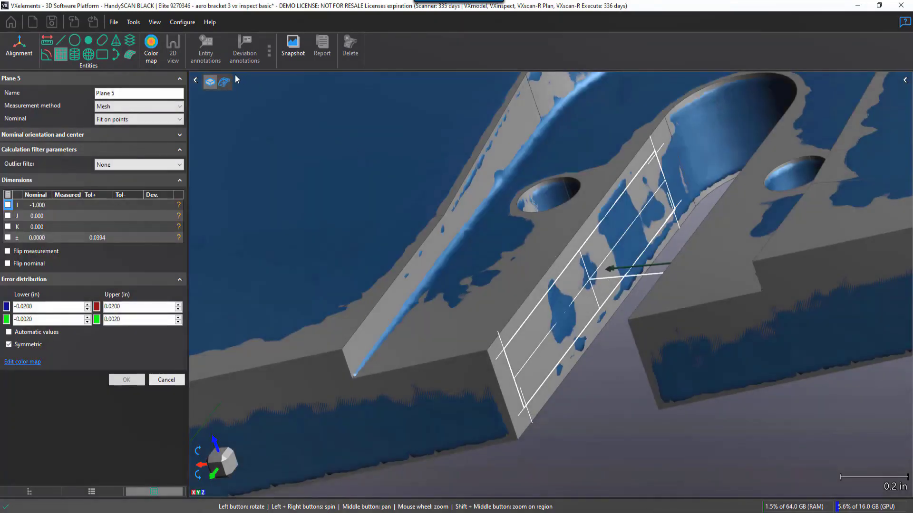
# Measure Plane 5 by picking mesh triangles near the corners of the opposite slot wall, and accept it.
pyautogui.click(224, 81)
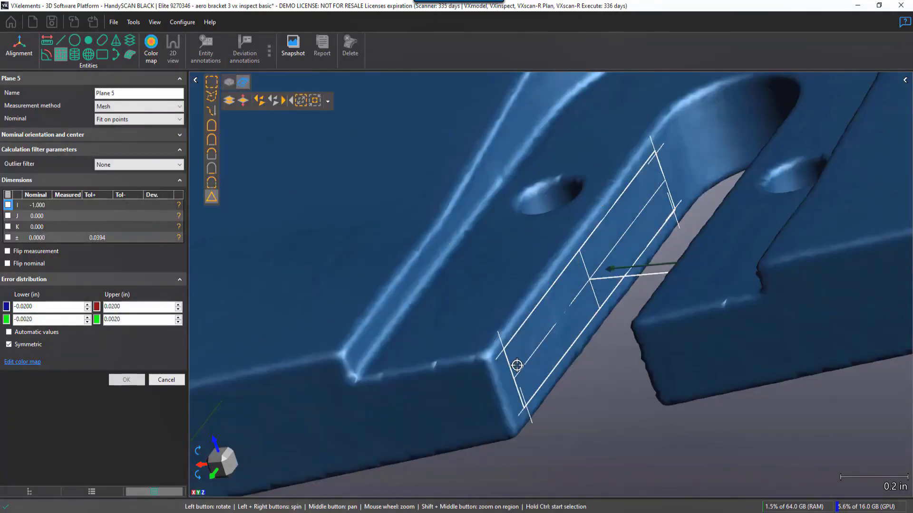
pyautogui.click(509, 353)
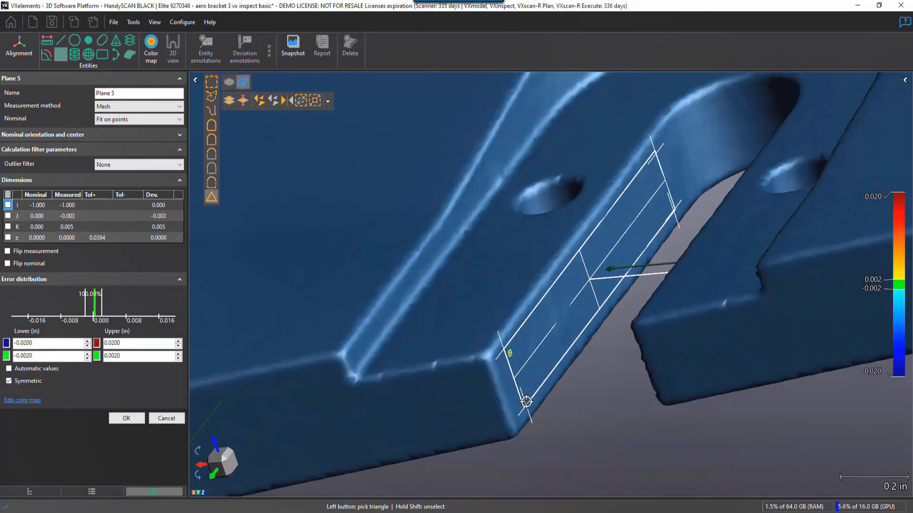
pyautogui.click(527, 402)
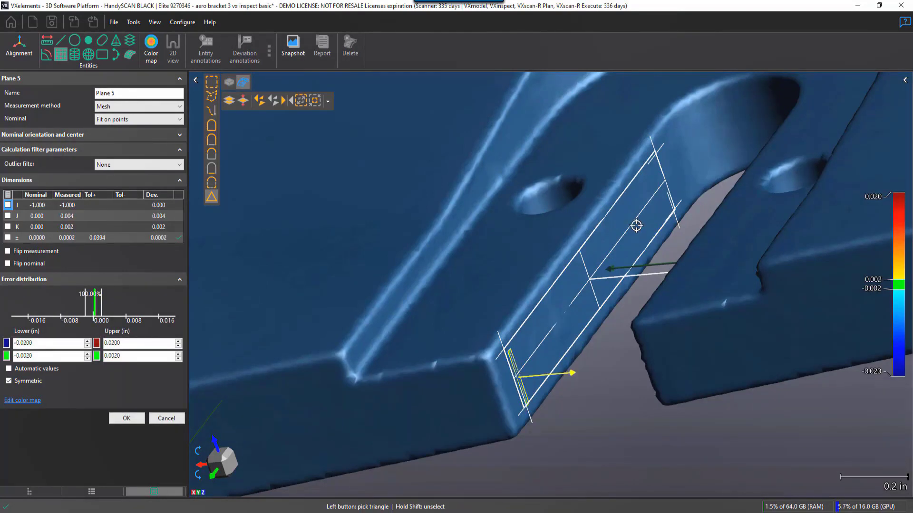
pyautogui.click(652, 162)
pyautogui.click(673, 207)
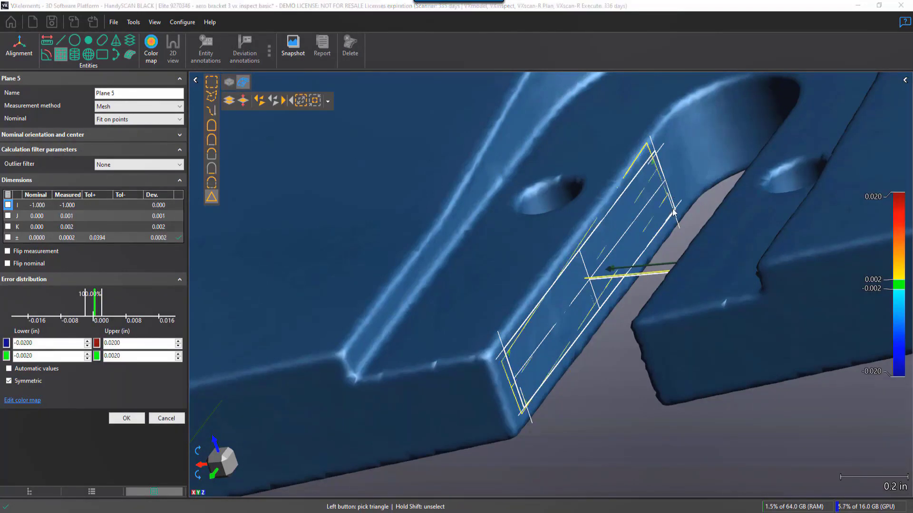
pyautogui.click(645, 291)
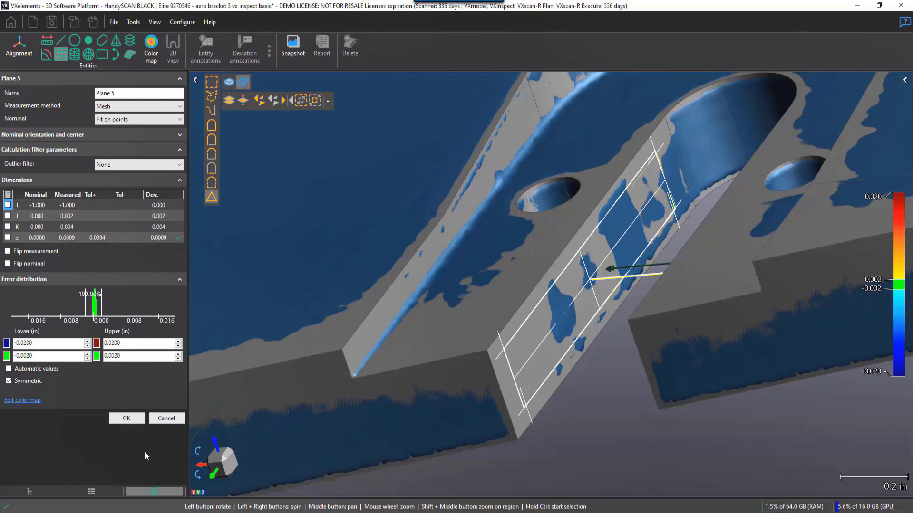
pyautogui.click(128, 419)
# Start a new distance measurement for the slot between its two measured walls.
pyautogui.scroll(-10, 346, 370)
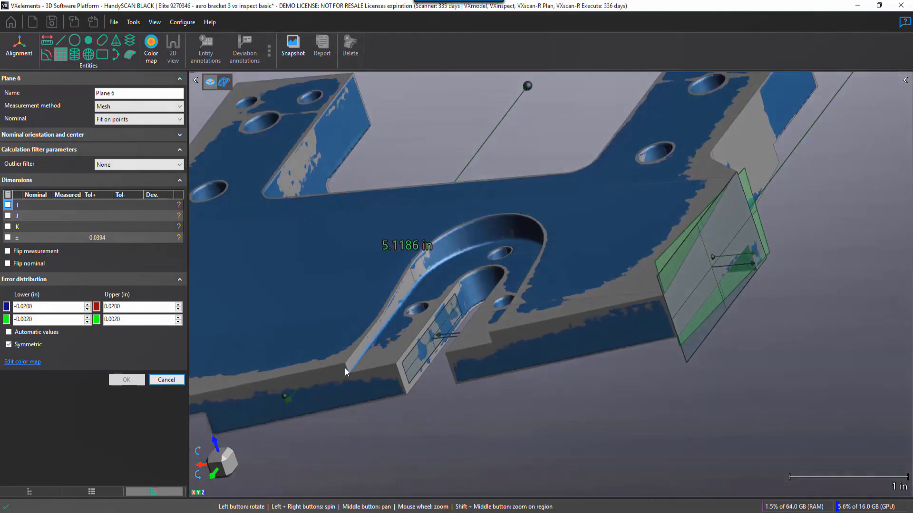
pyautogui.moveTo(450, 320); pyautogui.dragTo(477, 326)
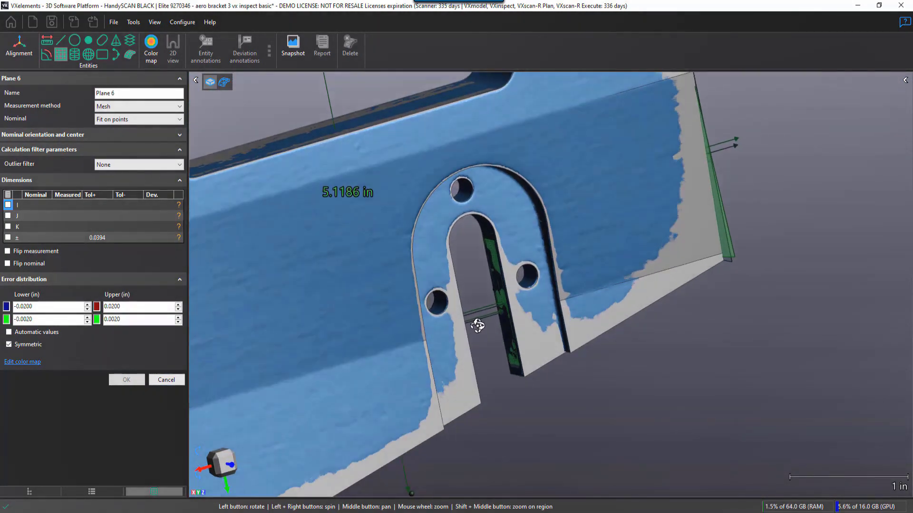
pyautogui.click(50, 41)
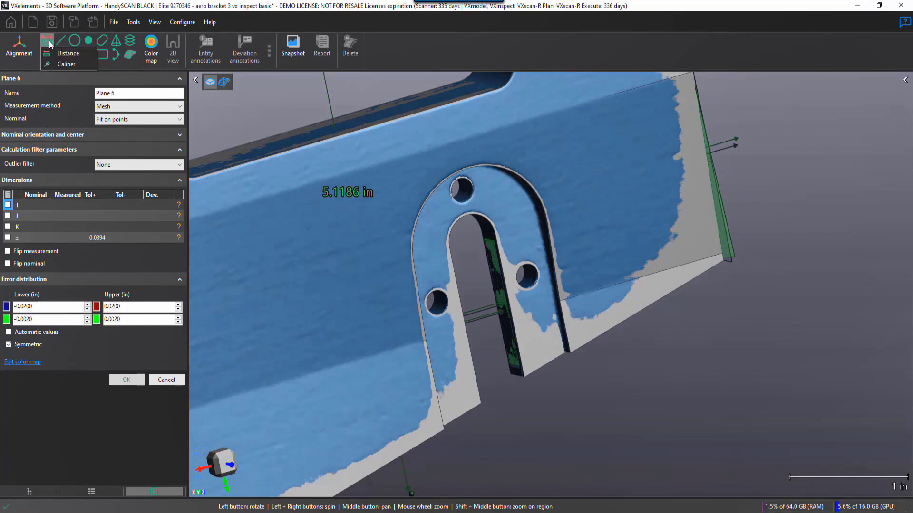
# Create a point-to-point distance named "slot" between the centers of Plane 4 and Plane 5 on the slot's inner walls.
pyautogui.click(63, 58)
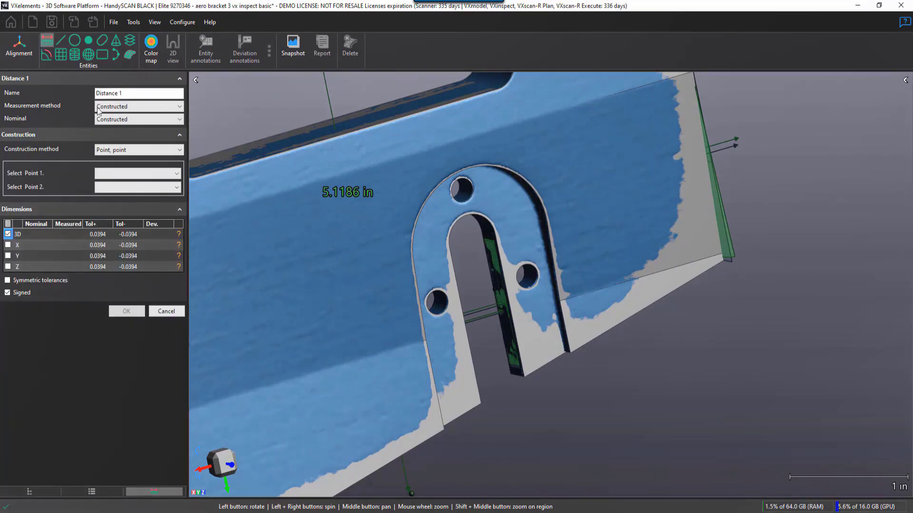
pyautogui.write('slot')
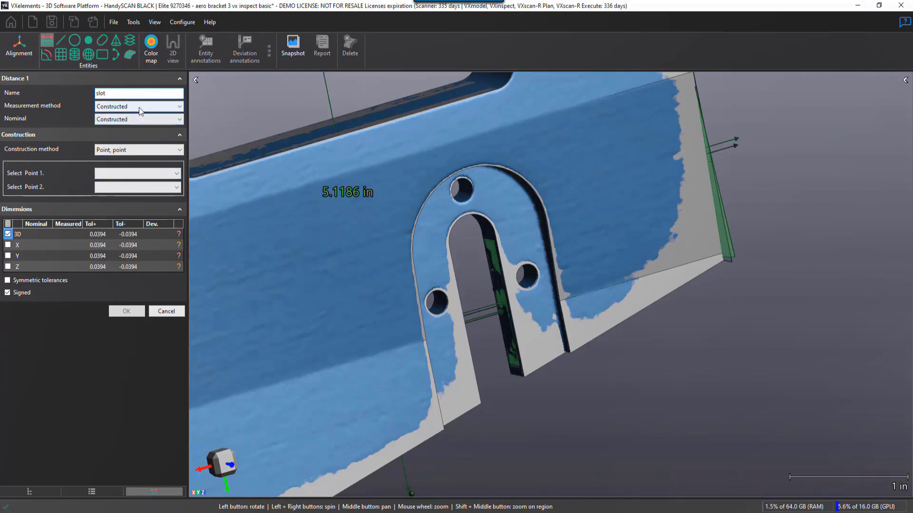
pyautogui.click(134, 172)
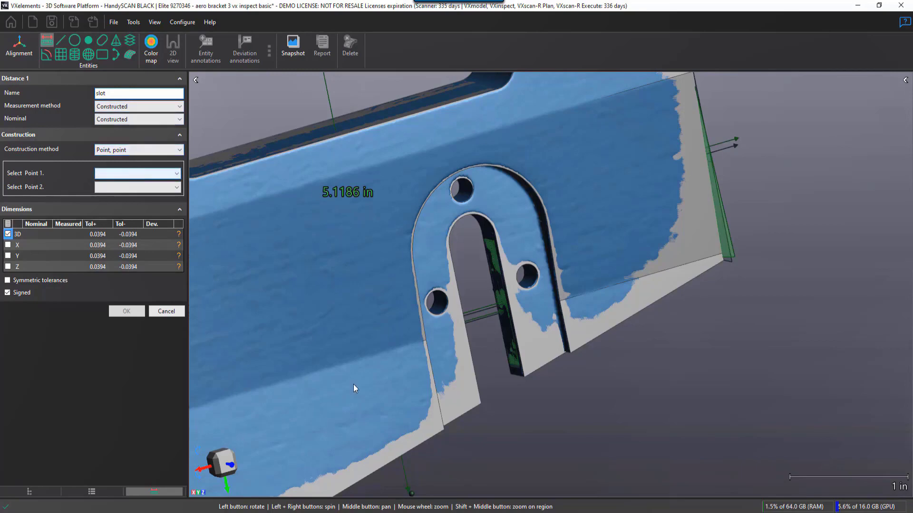
pyautogui.click(513, 340)
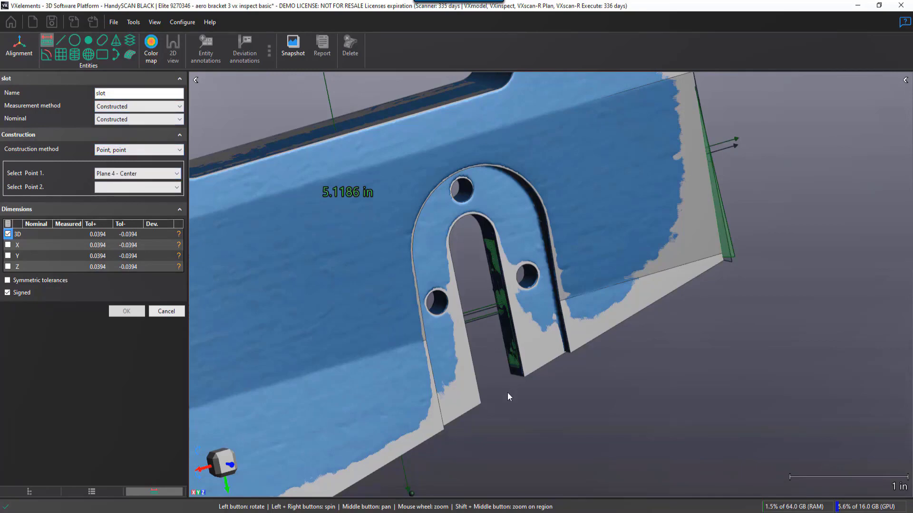
pyautogui.moveTo(508, 395); pyautogui.dragTo(475, 384)
pyautogui.click(461, 344)
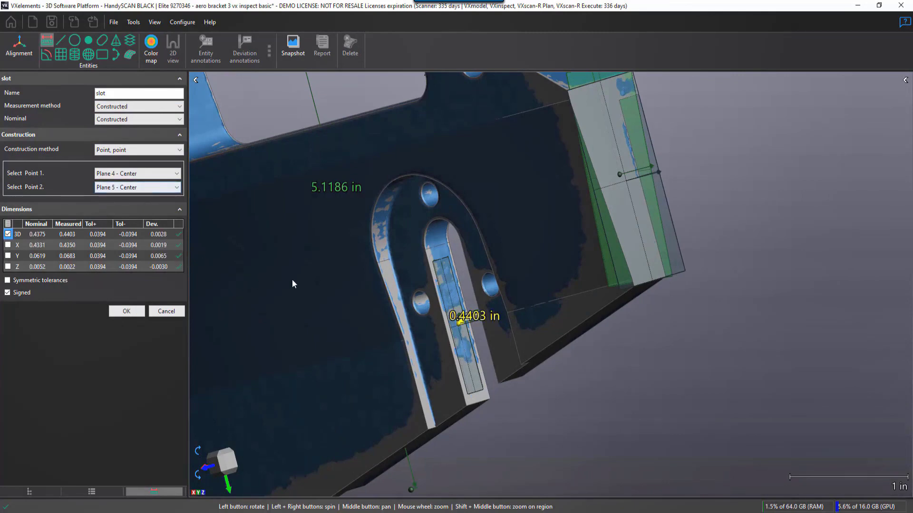
# Set the slot distance to report only its X component instead of the 3D distance.
pyautogui.scroll(-3, 292, 278)
pyautogui.moveTo(296, 272); pyautogui.dragTo(340, 273, button='middle')
pyautogui.moveTo(304, 258); pyautogui.dragTo(326, 245)
pyautogui.scroll(-2, 326, 242)
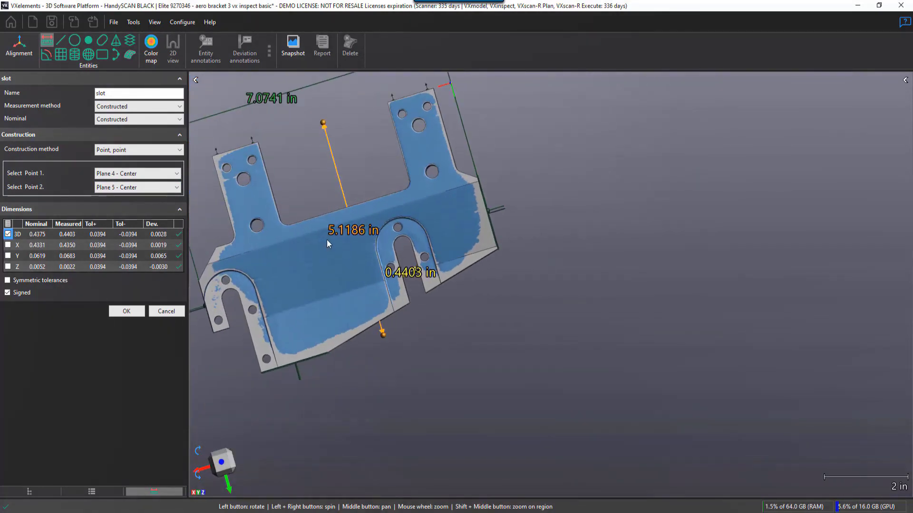
pyautogui.moveTo(326, 240); pyautogui.dragTo(366, 285, button='middle')
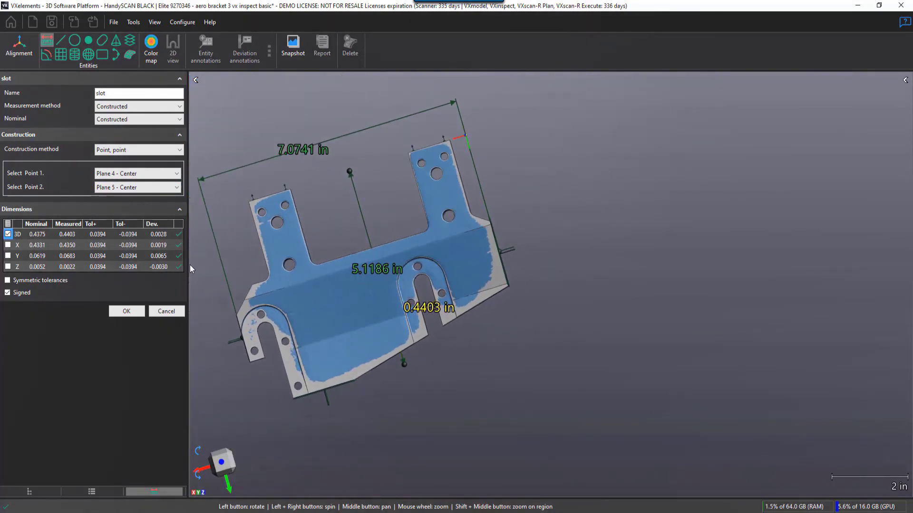
pyautogui.click(7, 245)
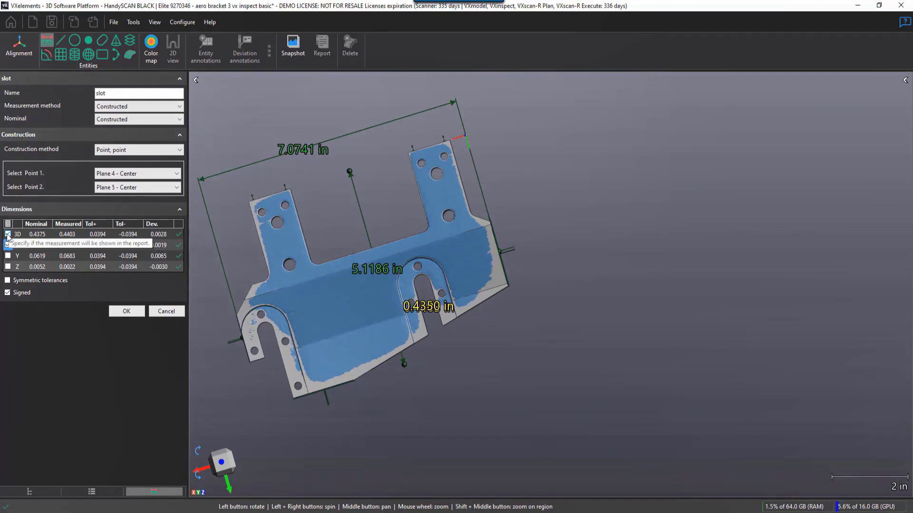
pyautogui.click(8, 234)
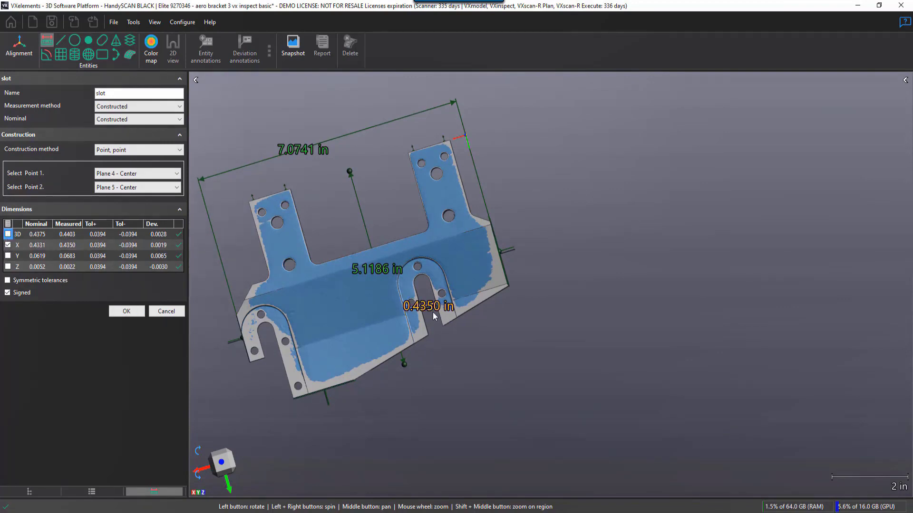
# Place the slot distance label below the slot's open end and accept the measurement.
pyautogui.moveTo(434, 316); pyautogui.dragTo(462, 374)
pyautogui.moveTo(340, 308); pyautogui.dragTo(384, 295, button='middle')
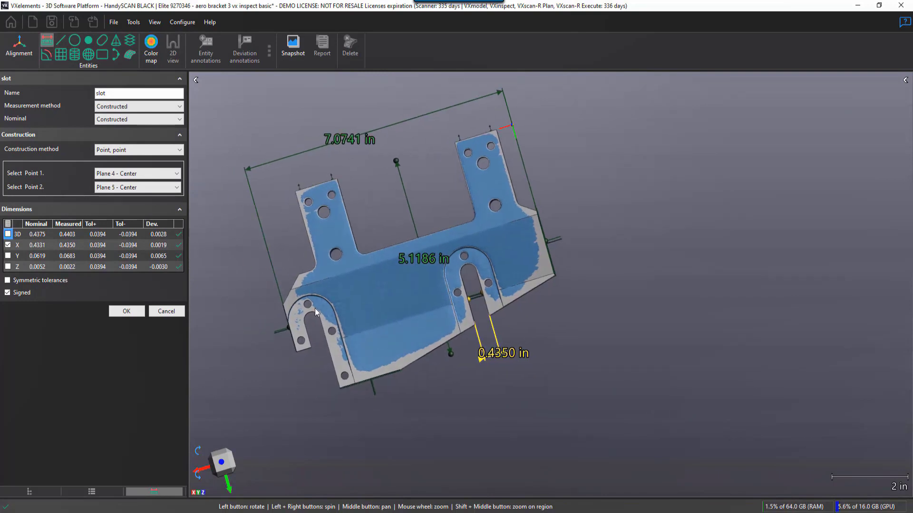
pyautogui.moveTo(317, 312)
pyautogui.mouseDown()
pyautogui.moveTo(269, 317)
pyautogui.moveTo(295, 323)
pyautogui.mouseUp()
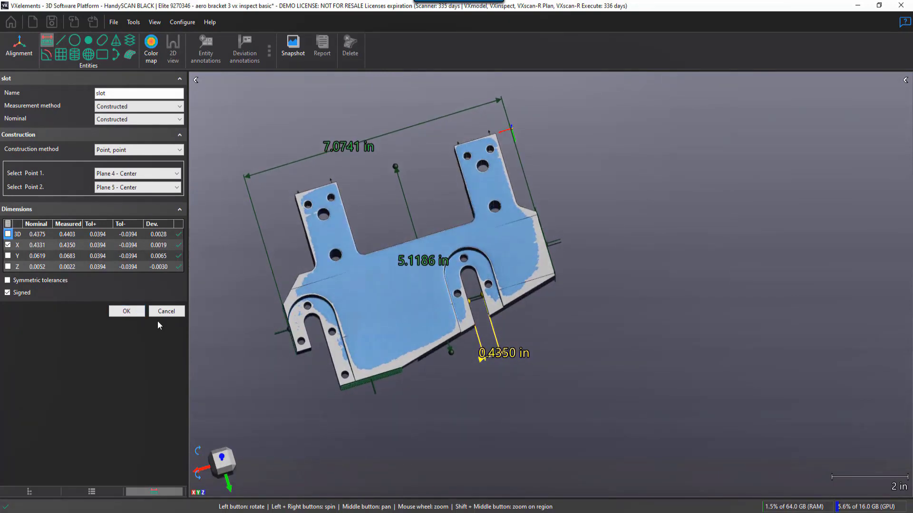
pyautogui.click(139, 313)
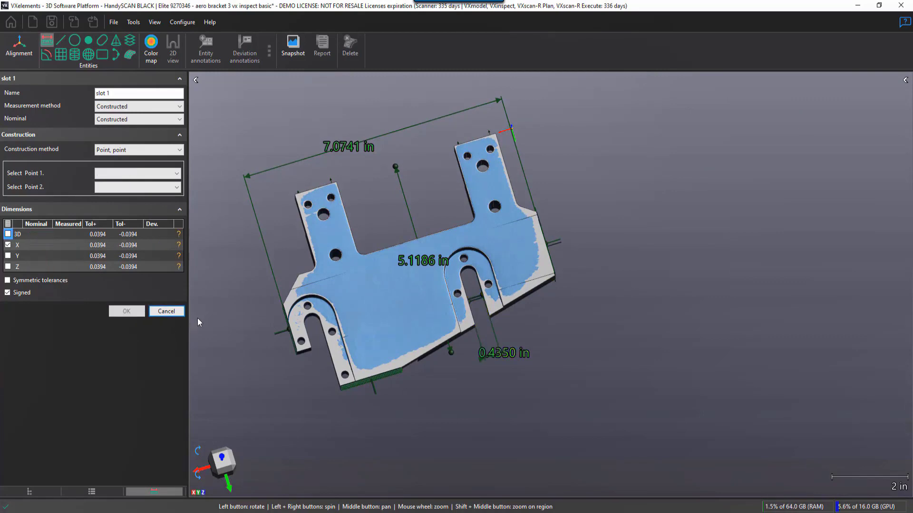
# Add a cylinder measured from the mesh with its nominal picked on CAD at the right arm's lowest hole.
pyautogui.moveTo(353, 313); pyautogui.dragTo(391, 350, button='middle')
pyautogui.moveTo(392, 350); pyautogui.dragTo(376, 307)
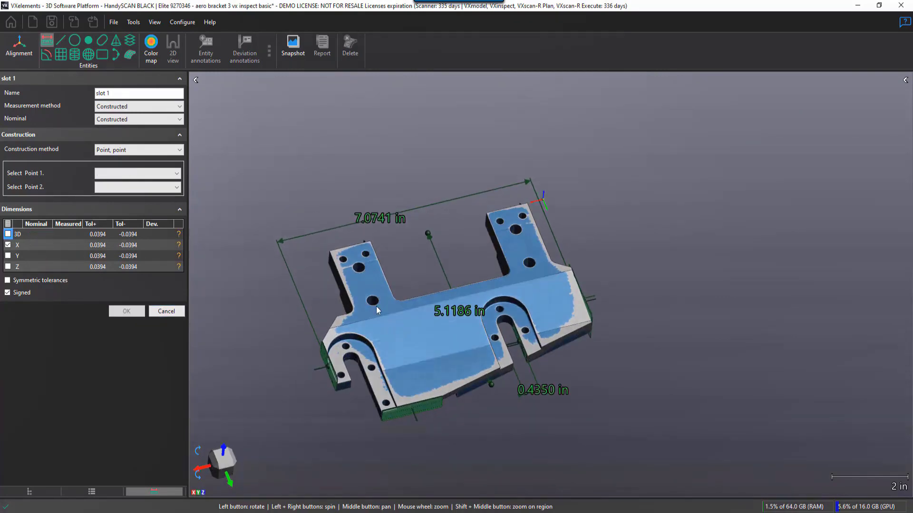
pyautogui.scroll(5, 401, 298)
pyautogui.moveTo(401, 300); pyautogui.dragTo(464, 324, button='middle')
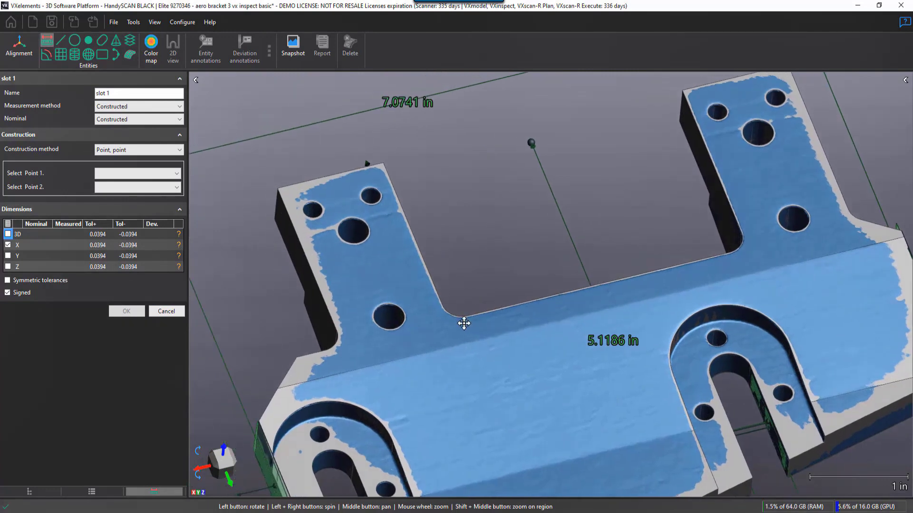
pyautogui.scroll(1, 428, 316)
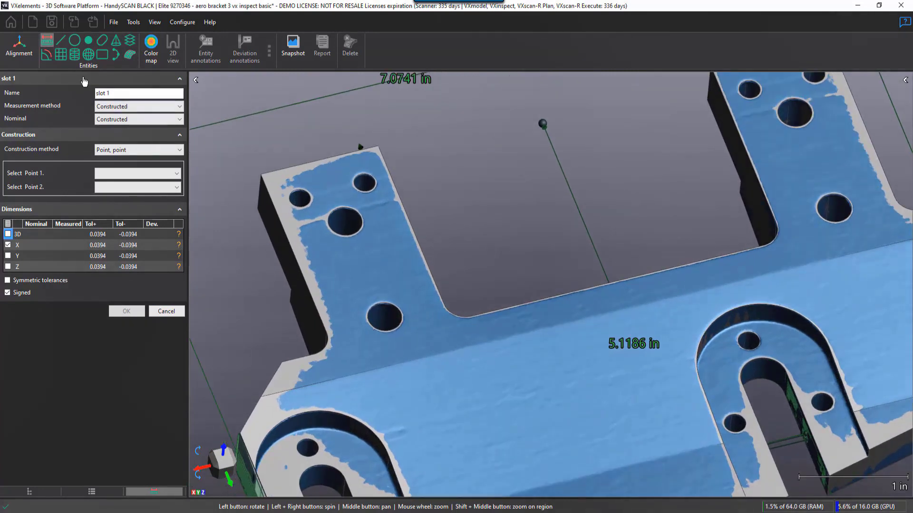
pyautogui.click(75, 54)
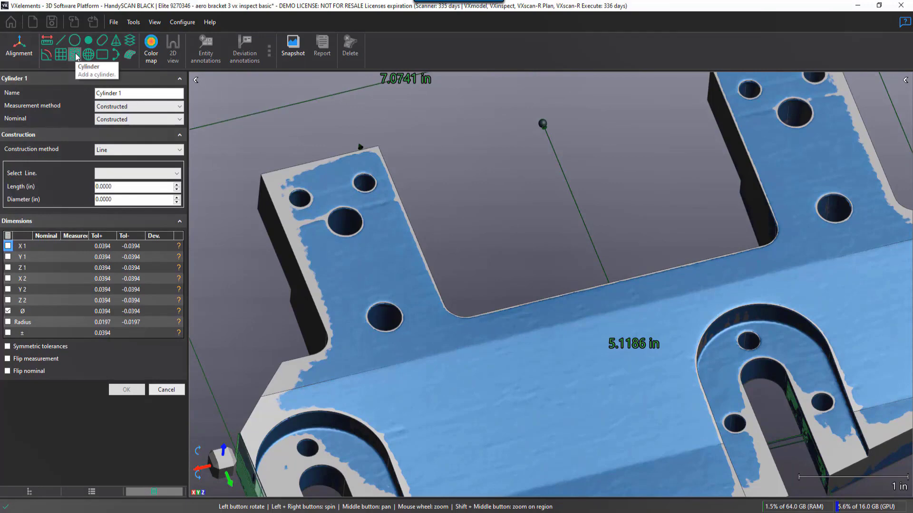
pyautogui.click(113, 106)
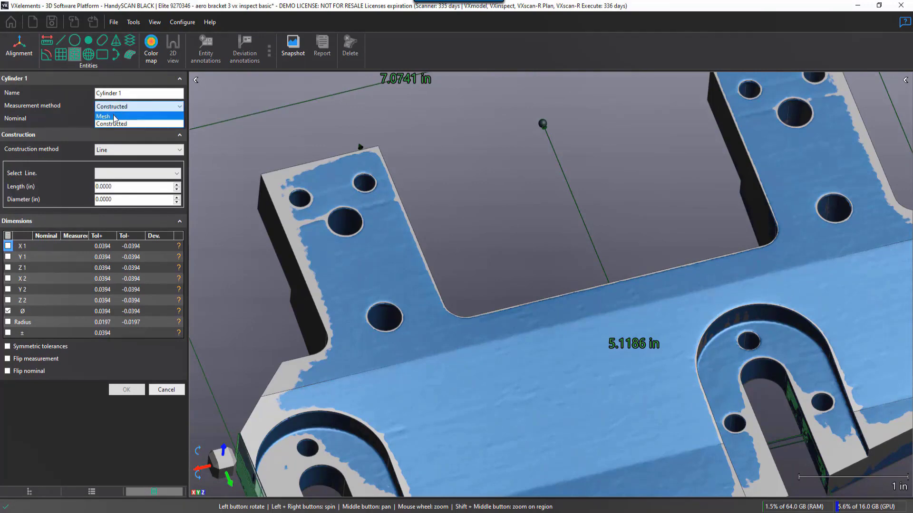
pyautogui.click(114, 117)
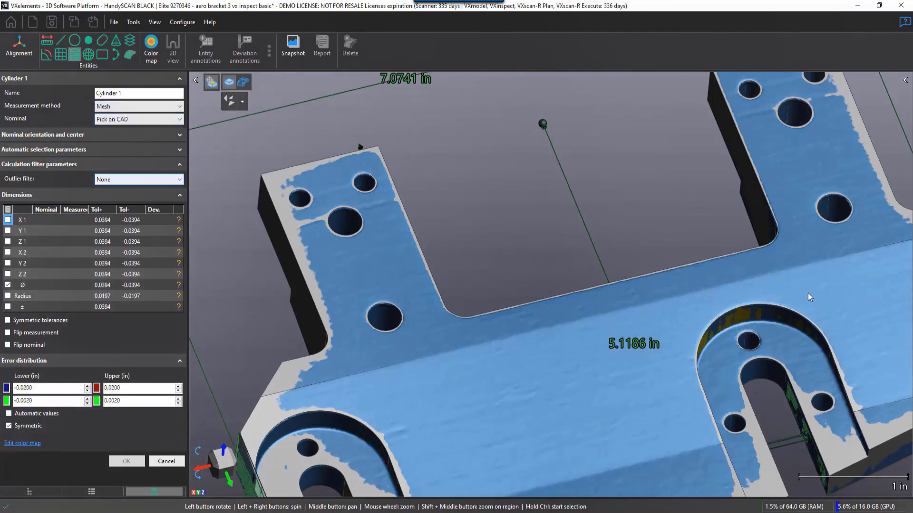
pyautogui.click(844, 211)
pyautogui.moveTo(796, 279); pyautogui.dragTo(395, 327, button='middle')
pyautogui.moveTo(421, 320)
pyautogui.mouseDown()
pyautogui.moveTo(407, 339)
pyautogui.moveTo(418, 333)
pyautogui.mouseUp()
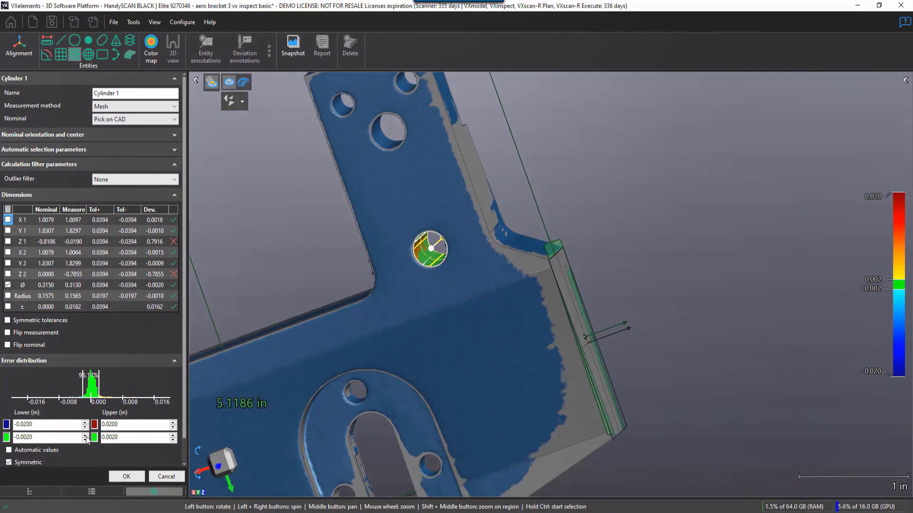
# Flip the measurement direction of the right arm's hole cylinder to match its nominal, and accept the cylinder.
pyautogui.scroll(5, 418, 274)
pyautogui.scroll(1, 417, 270)
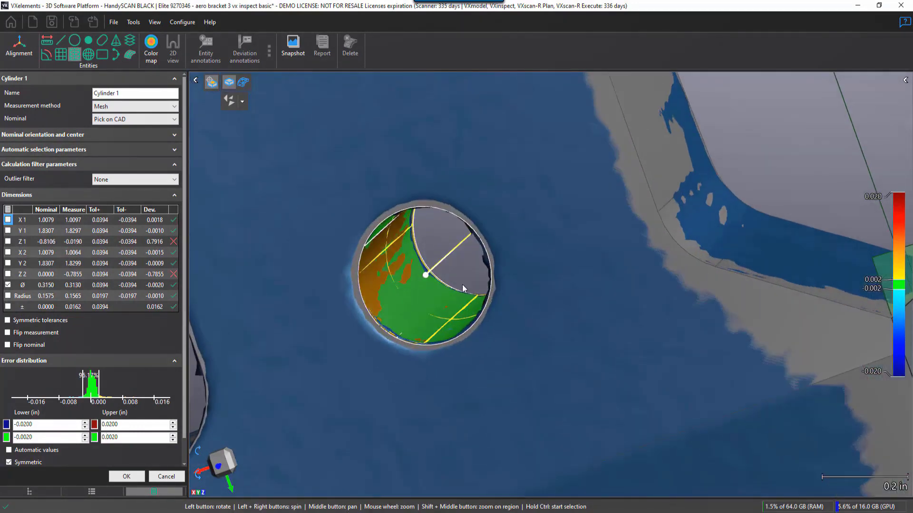
pyautogui.moveTo(463, 285); pyautogui.dragTo(494, 295, button='middle')
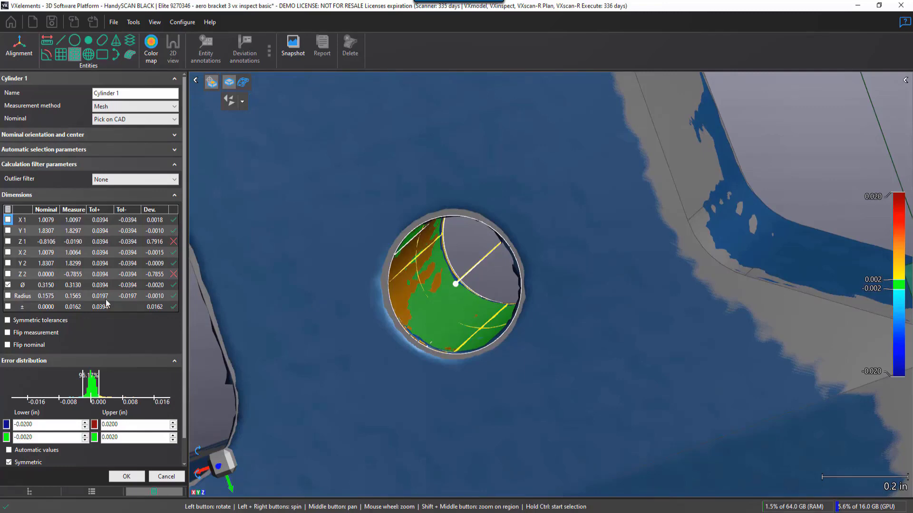
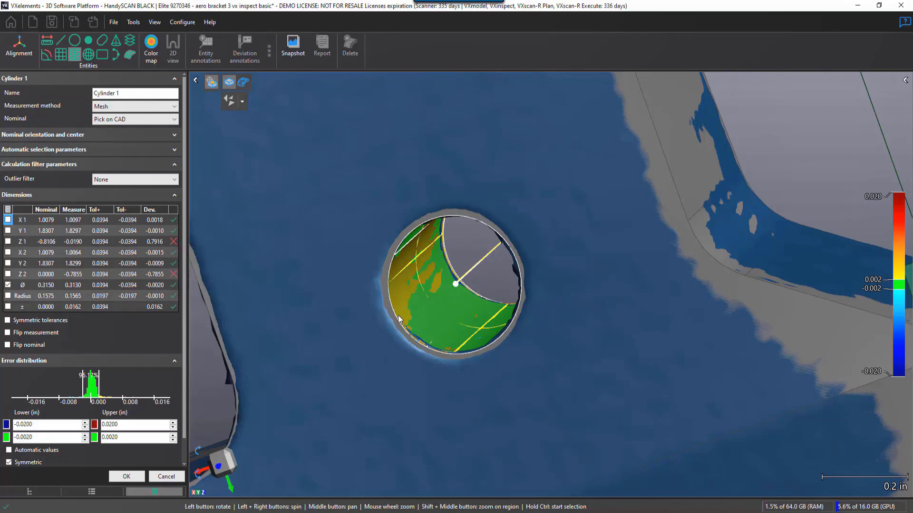
pyautogui.scroll(-1, 397, 315)
pyautogui.scroll(4, 484, 252)
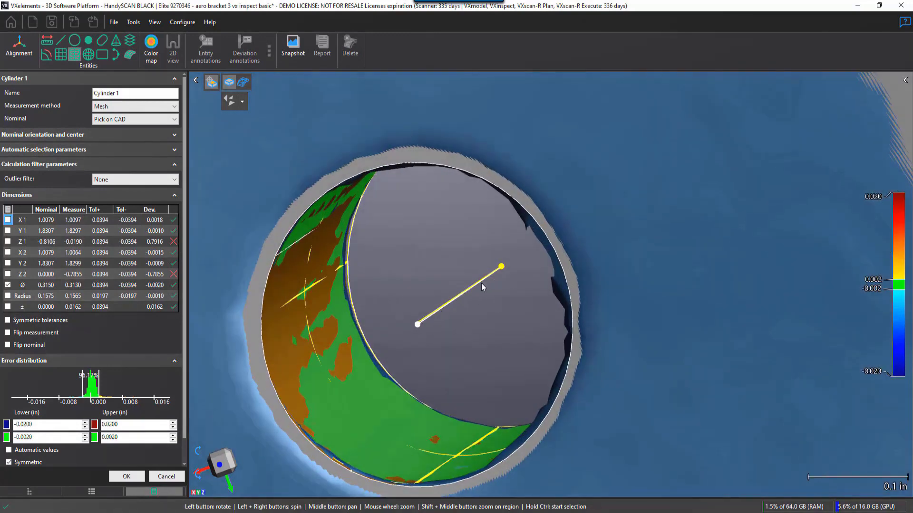
pyautogui.scroll(-1, 467, 300)
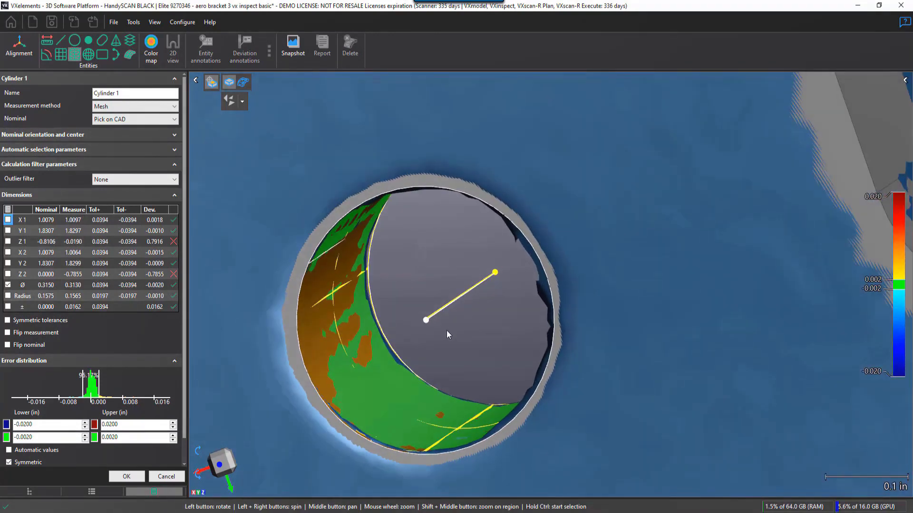
pyautogui.moveTo(446, 330); pyautogui.dragTo(470, 298, button='middle')
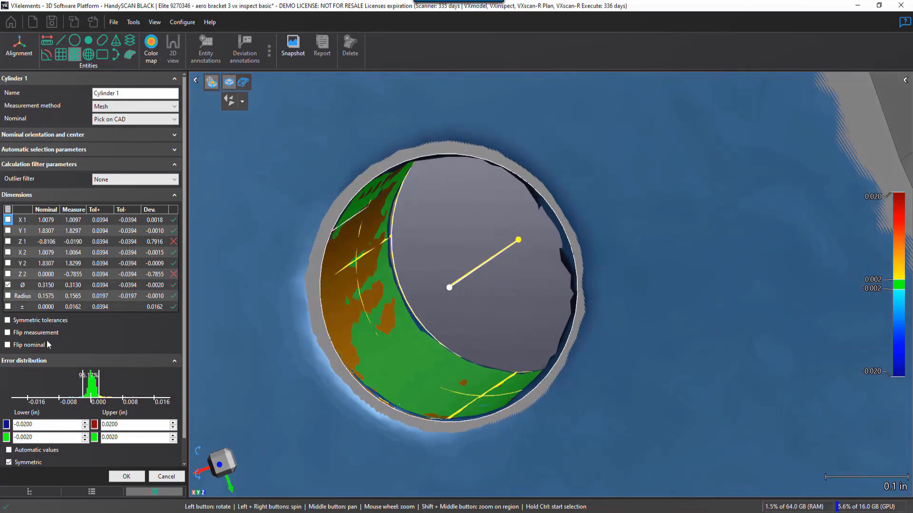
pyautogui.click(7, 334)
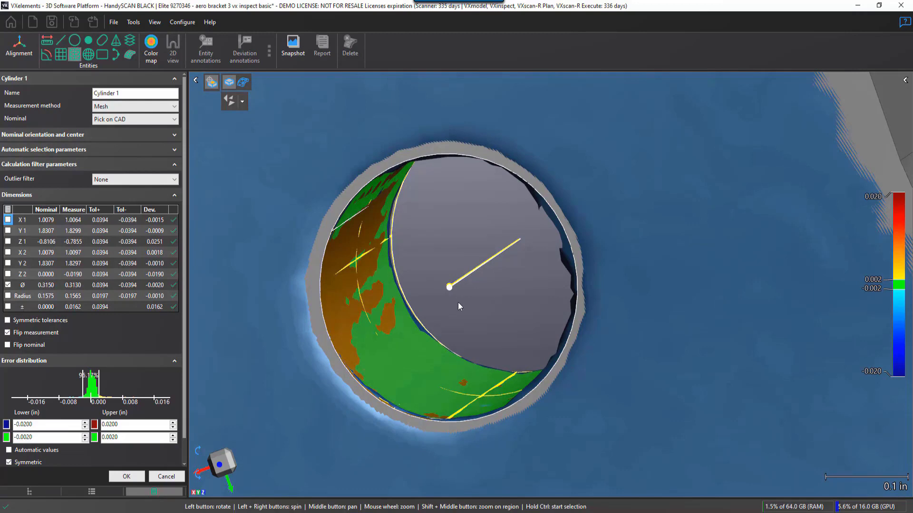
pyautogui.moveTo(458, 302); pyautogui.dragTo(457, 309)
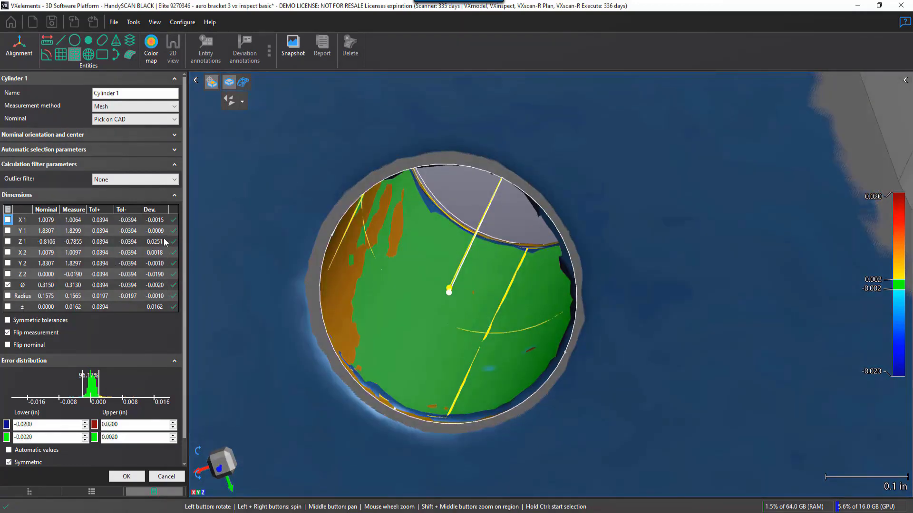
pyautogui.scroll(-10, 379, 289)
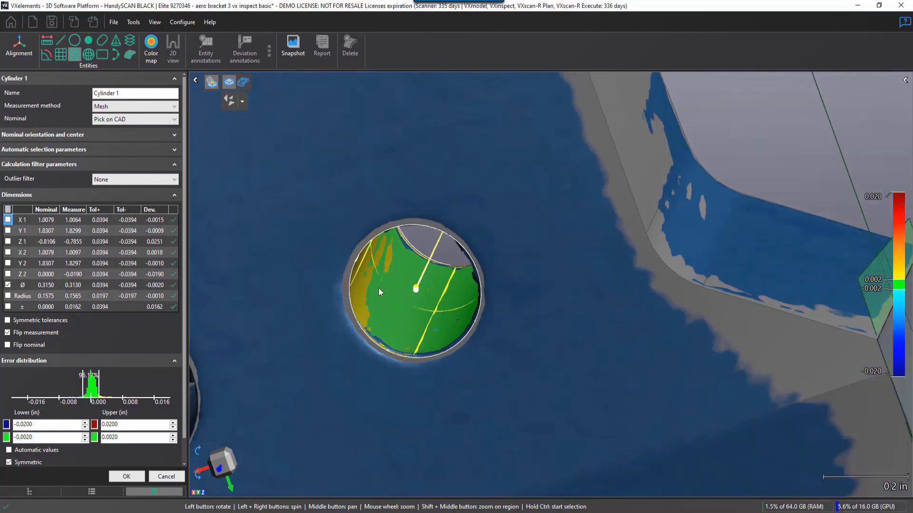
pyautogui.moveTo(355, 292); pyautogui.dragTo(569, 168, button='middle')
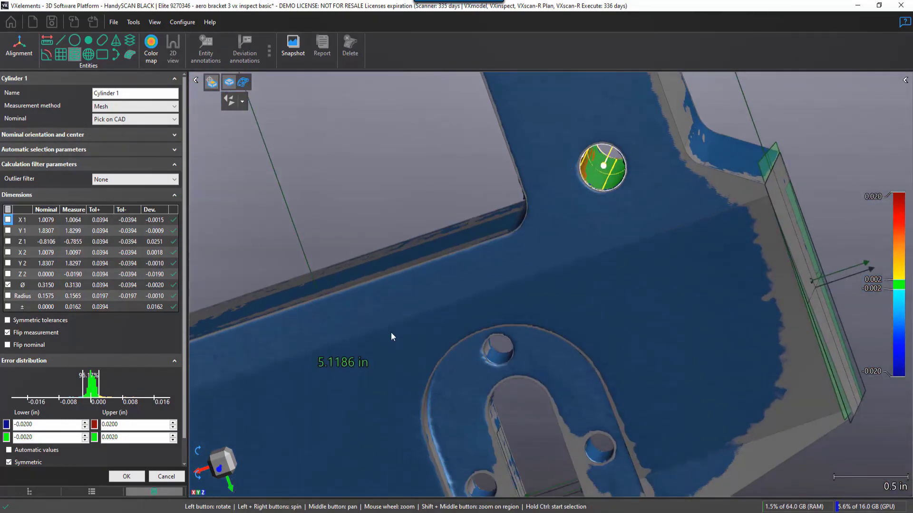
pyautogui.click(127, 477)
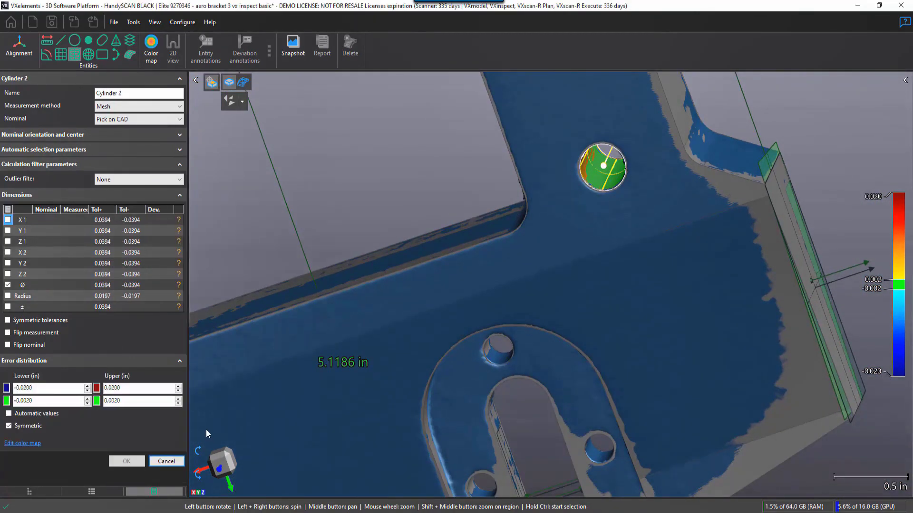
# Add a cylinder picked on CAD at the left arm's lowest hole, flip its measurement direction and accept it.
pyautogui.moveTo(295, 386); pyautogui.dragTo(614, 316, button='middle')
pyautogui.moveTo(409, 360); pyautogui.dragTo(512, 343, button='middle')
pyautogui.click(393, 291)
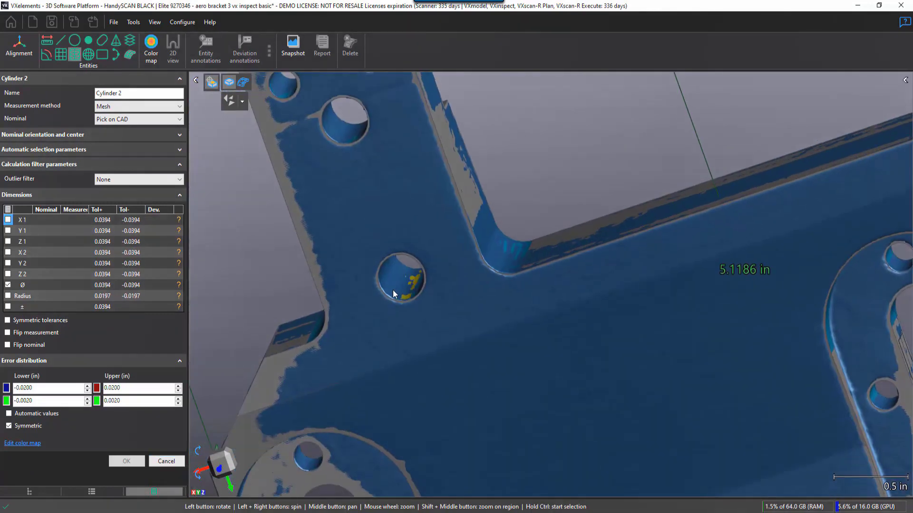
pyautogui.scroll(5, 399, 300)
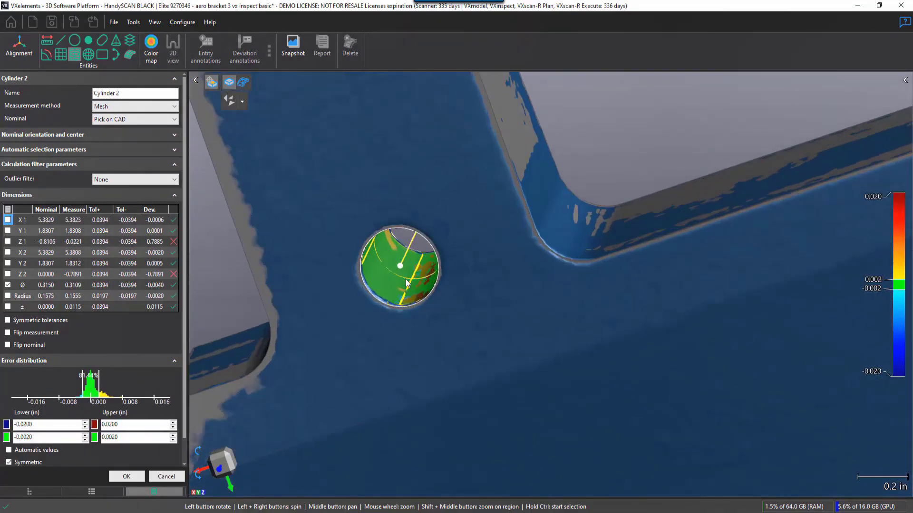
pyautogui.moveTo(415, 276); pyautogui.dragTo(415, 261)
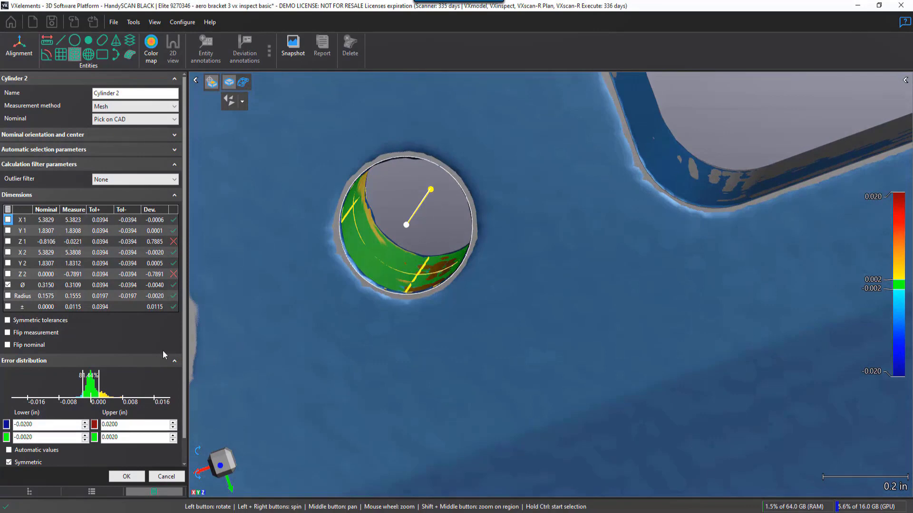
pyautogui.click(8, 333)
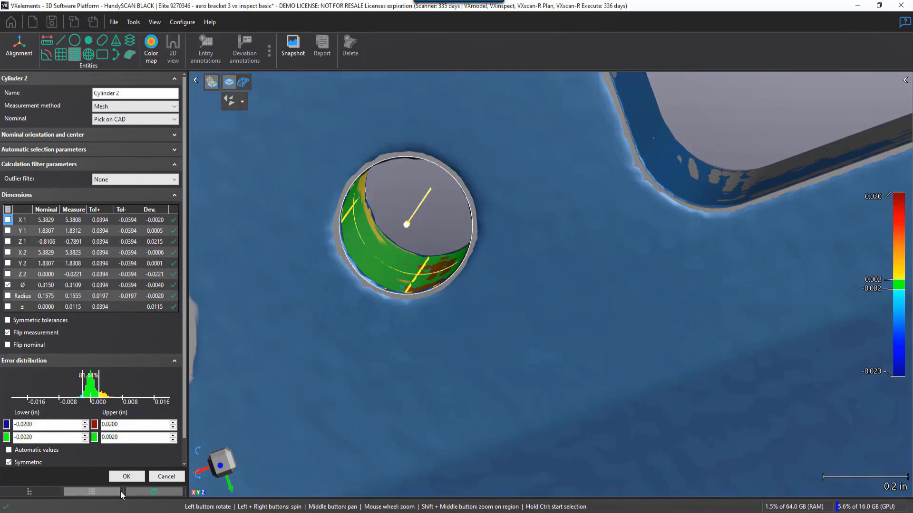
pyautogui.click(126, 477)
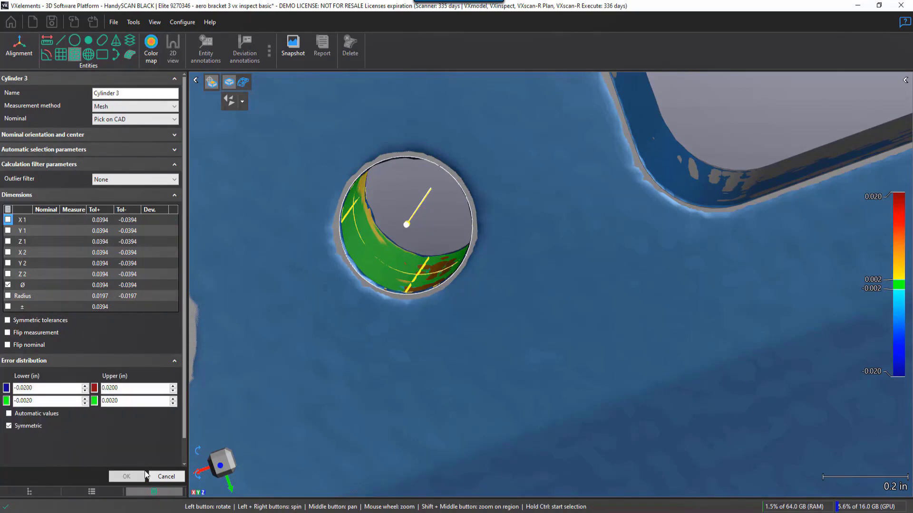
# Add a circle measured by Edges with its nominal picked on CAD at the left arm's largest hole, and accept it.
pyautogui.moveTo(380, 405); pyautogui.dragTo(372, 359)
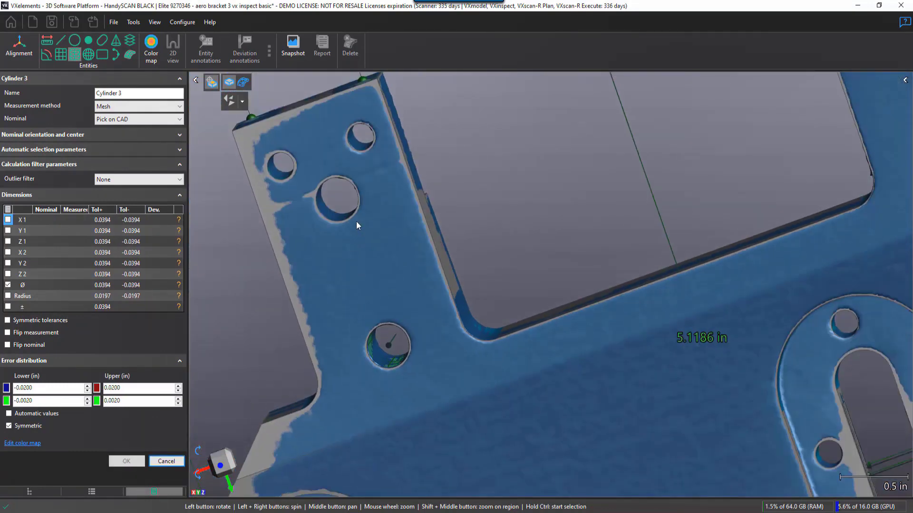
pyautogui.moveTo(400, 265); pyautogui.dragTo(429, 346, button='middle')
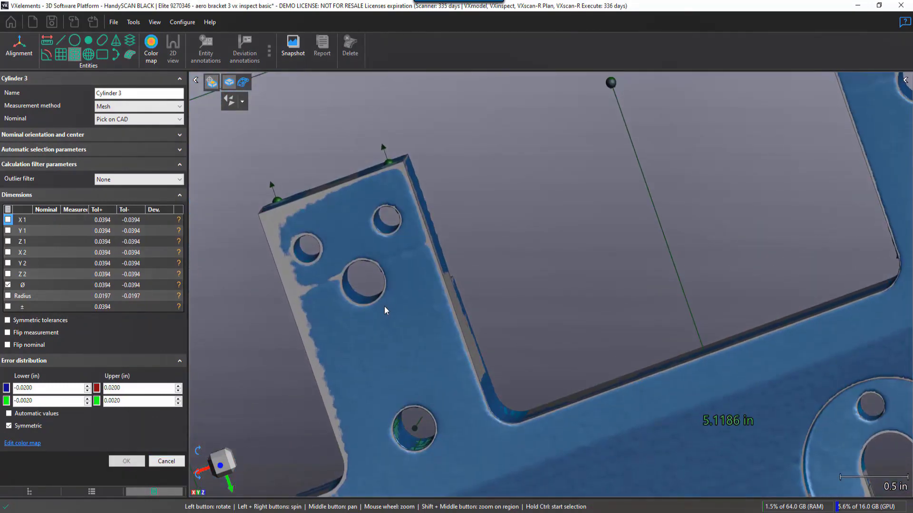
pyautogui.scroll(3, 386, 296)
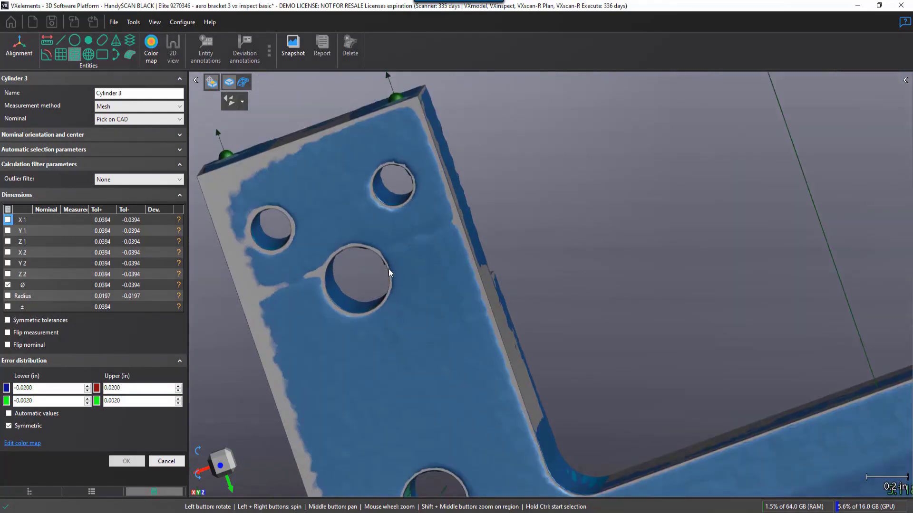
pyautogui.moveTo(424, 318); pyautogui.dragTo(465, 357)
pyautogui.scroll(1, 442, 336)
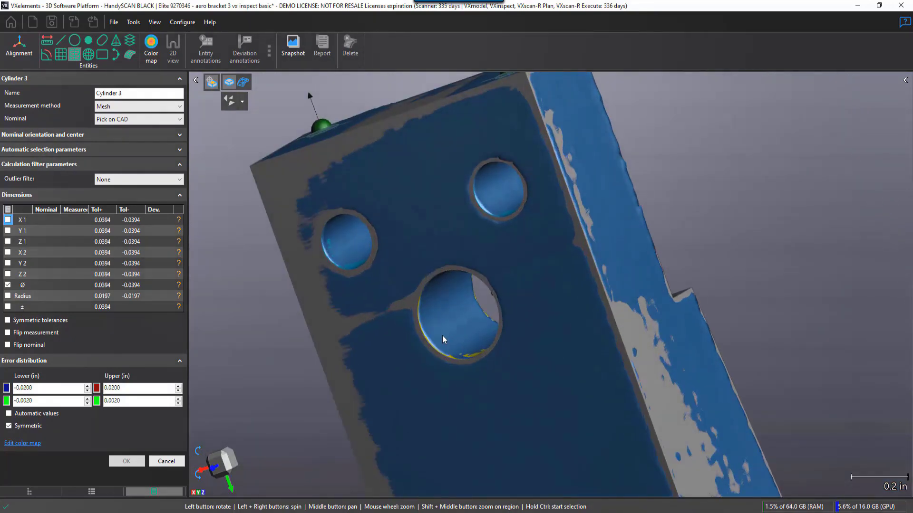
pyautogui.scroll(1, 461, 327)
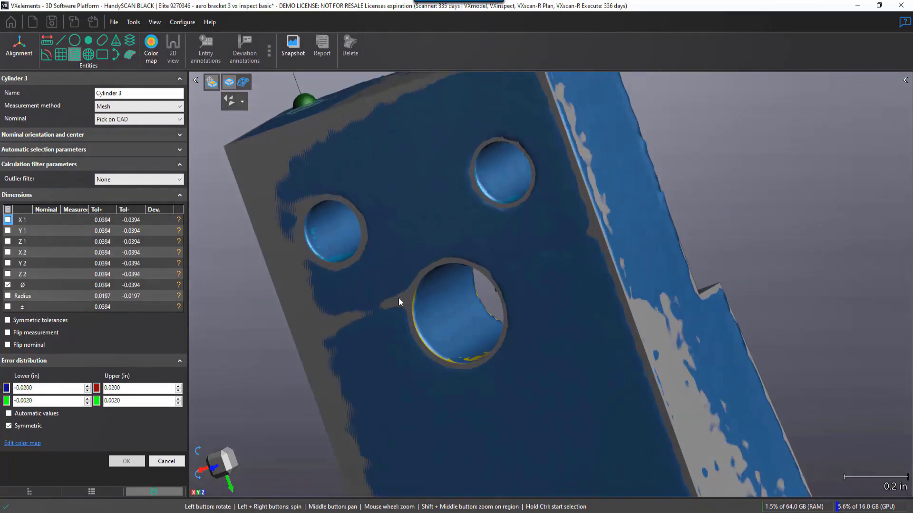
pyautogui.click(74, 42)
pyautogui.click(115, 109)
pyautogui.click(119, 115)
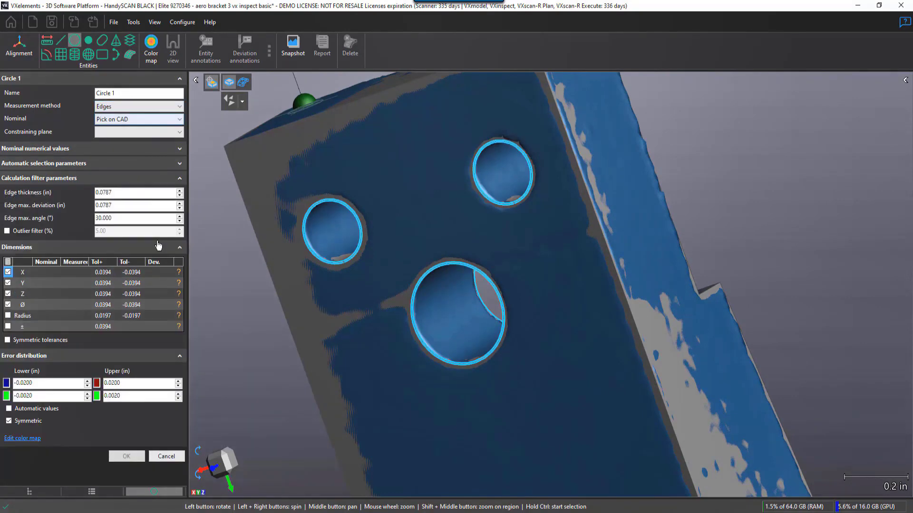
pyautogui.click(490, 359)
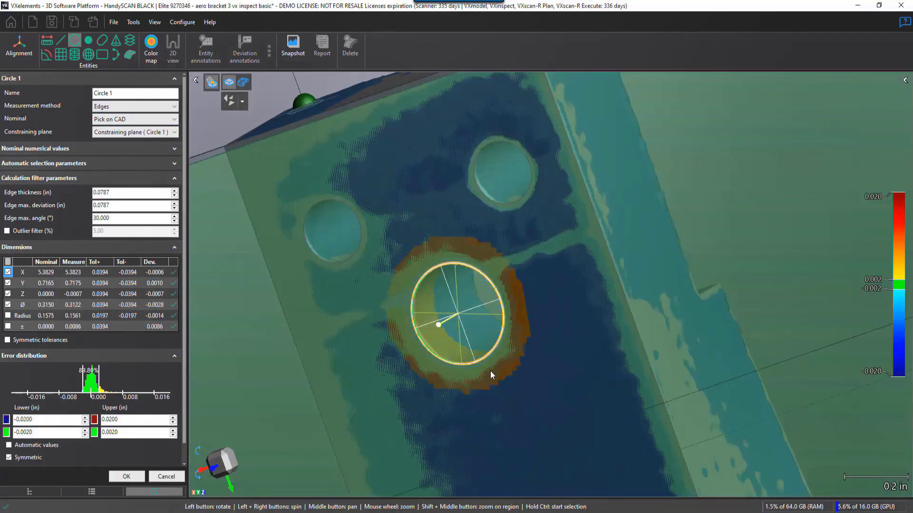
pyautogui.scroll(-3, 486, 362)
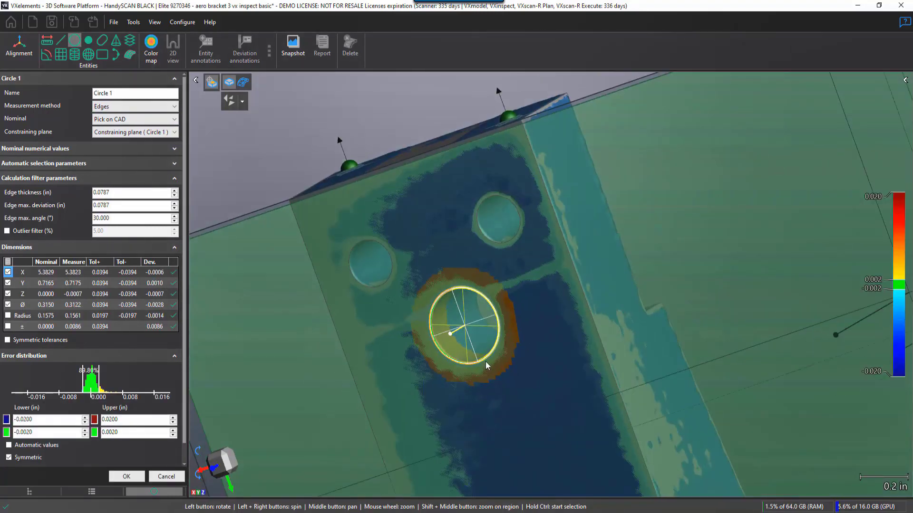
pyautogui.scroll(3, 480, 339)
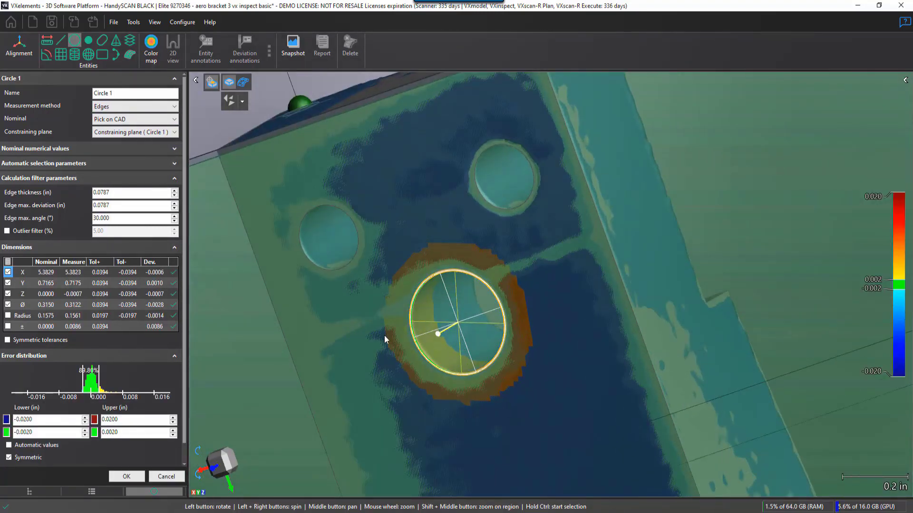
pyautogui.click(137, 476)
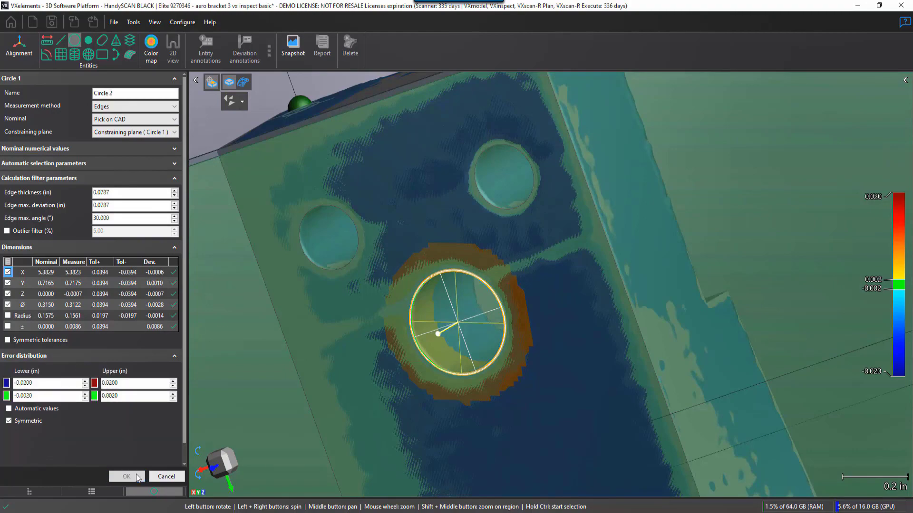
# Add a matching circle picked on CAD at the right arm's largest hole and accept it.
pyautogui.scroll(10, 521, 355)
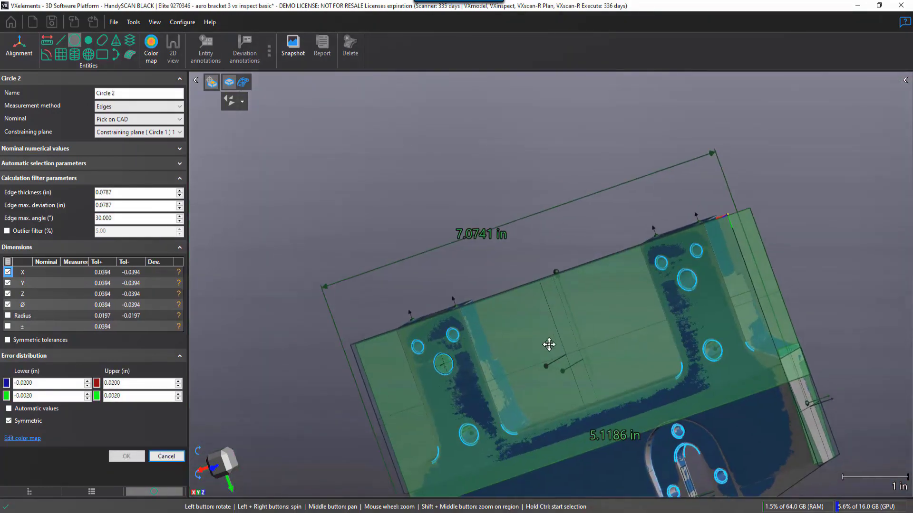
pyautogui.scroll(1, 587, 282)
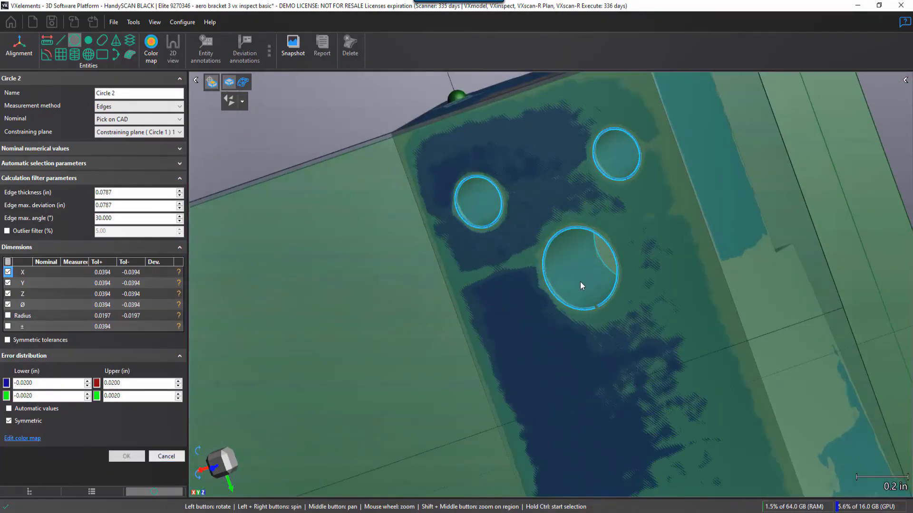
pyautogui.click(620, 278)
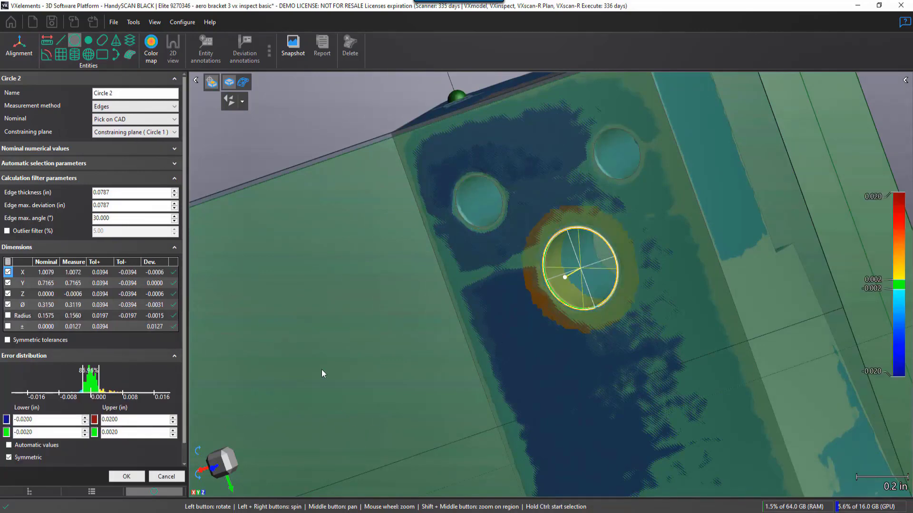
pyautogui.click(127, 477)
# Construct a point-to-point distance from the center of Circle 2 to the center of Circle 1.
pyautogui.scroll(-5, 346, 341)
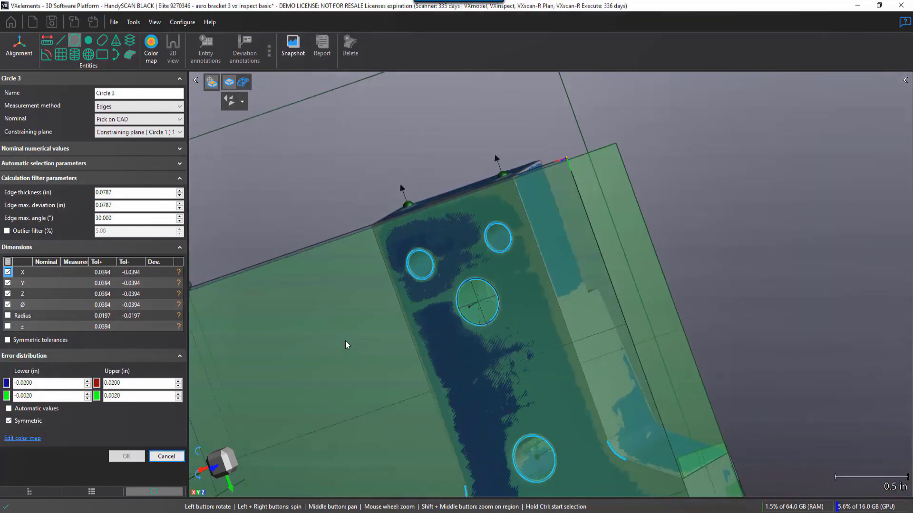
pyautogui.scroll(-2, 345, 339)
pyautogui.moveTo(332, 372); pyautogui.dragTo(527, 311, button='middle')
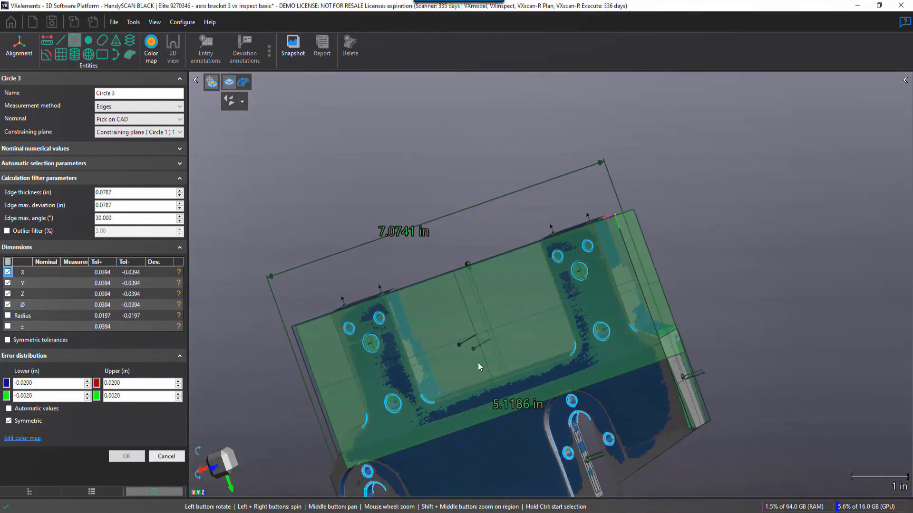
pyautogui.moveTo(478, 364); pyautogui.dragTo(489, 346)
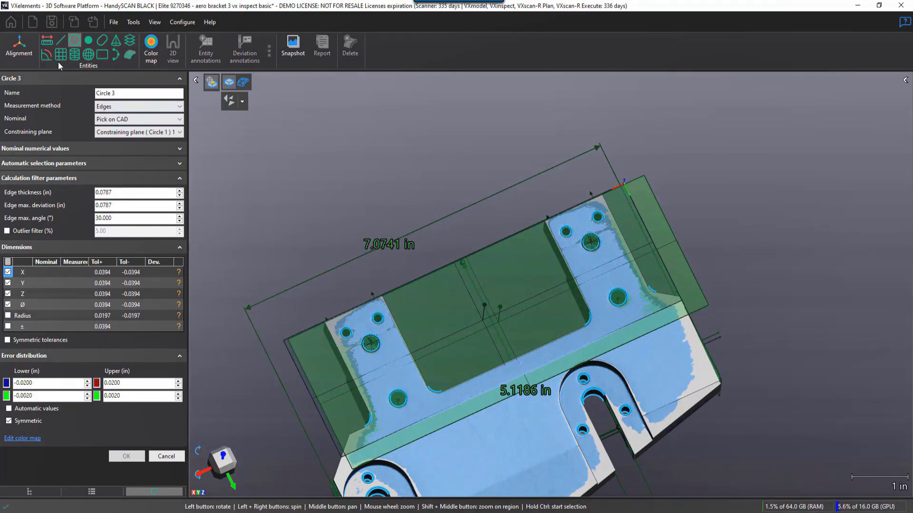
pyautogui.click(47, 41)
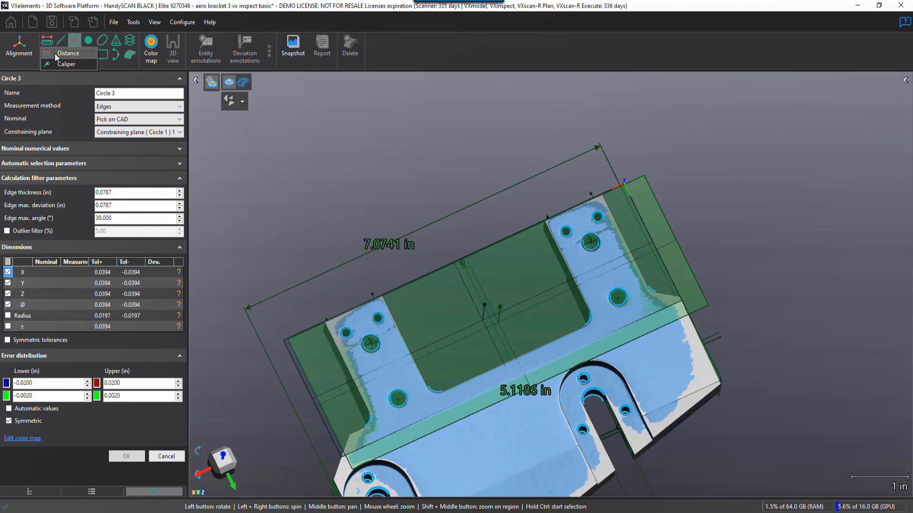
pyautogui.click(55, 53)
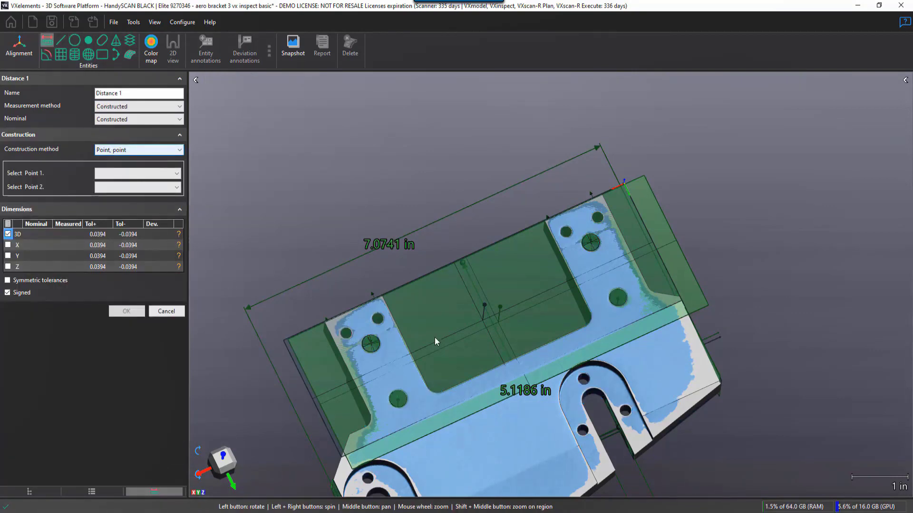
pyautogui.click(592, 245)
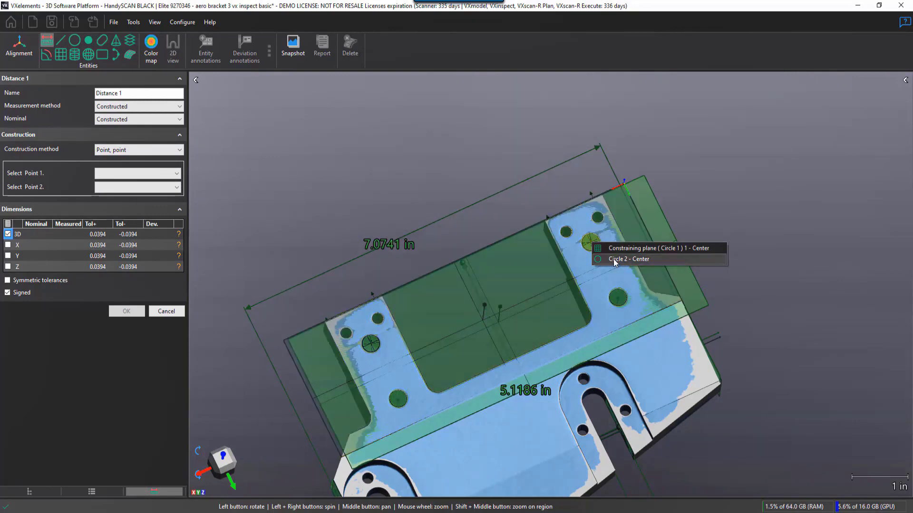
pyautogui.click(613, 259)
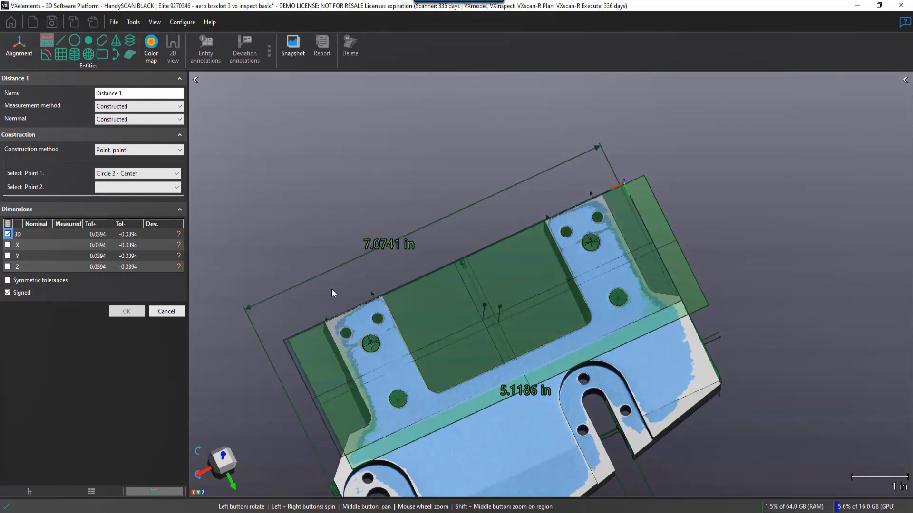
pyautogui.click(372, 345)
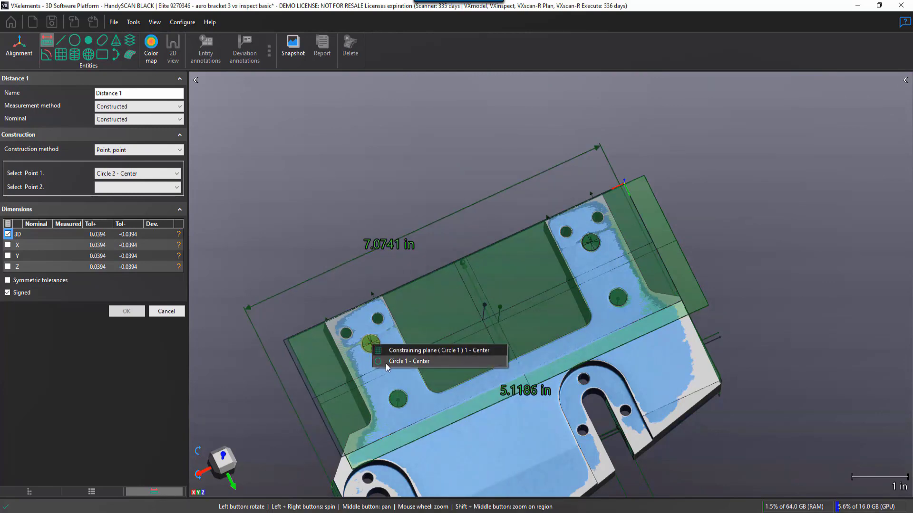
pyautogui.click(387, 362)
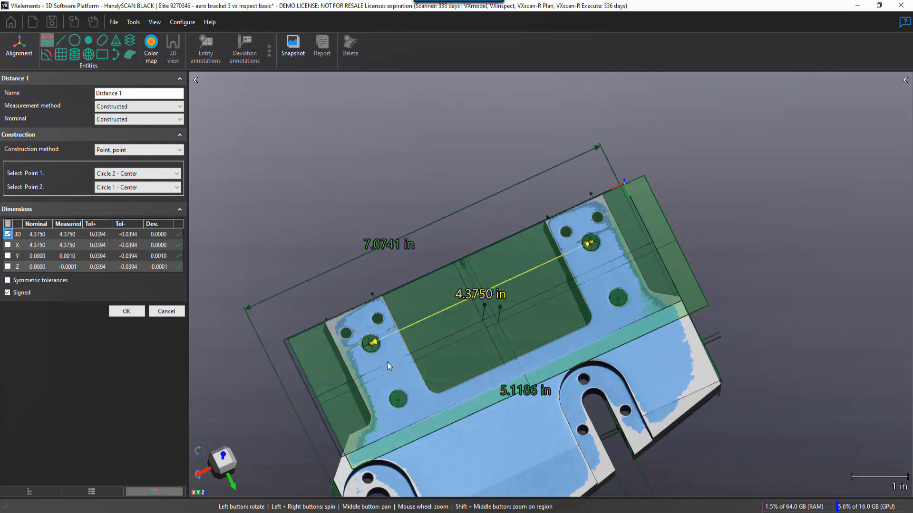
# Report only the X component of the hole-center distance instead of 3D, and accept the measurement.
pyautogui.click(8, 245)
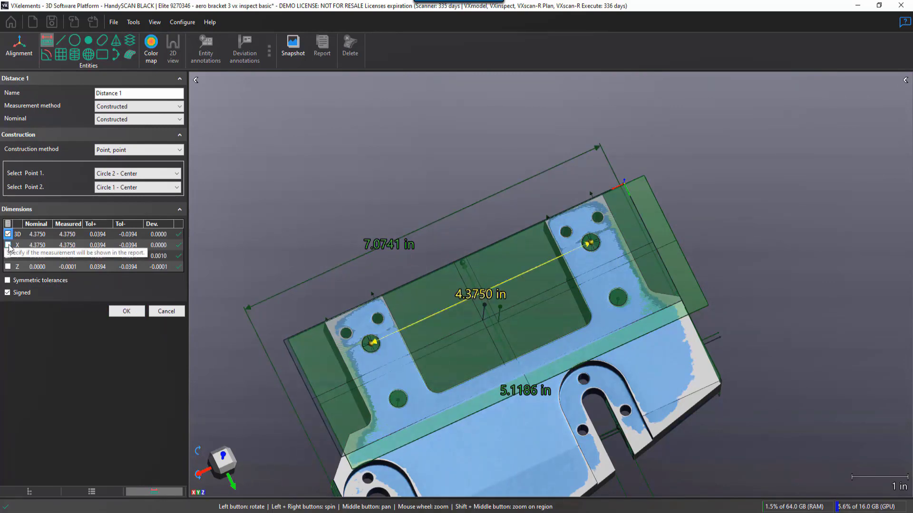
pyautogui.click(7, 234)
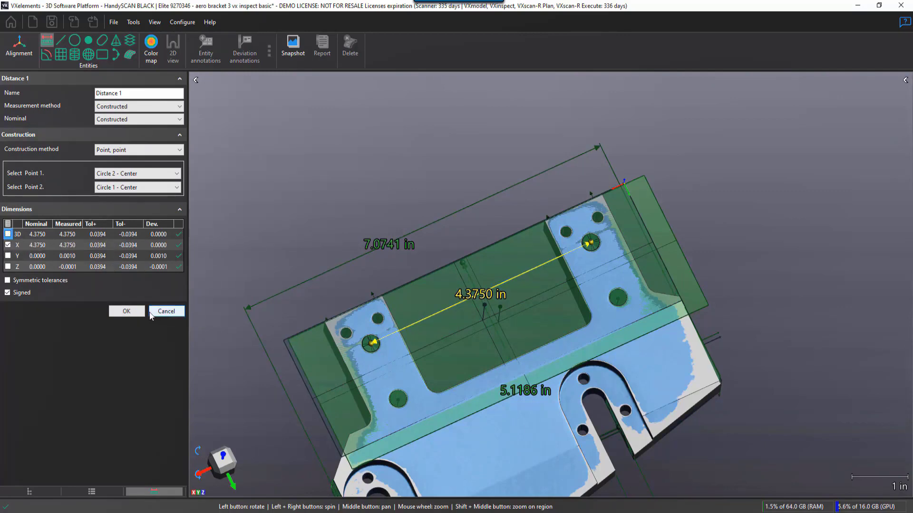
pyautogui.click(126, 312)
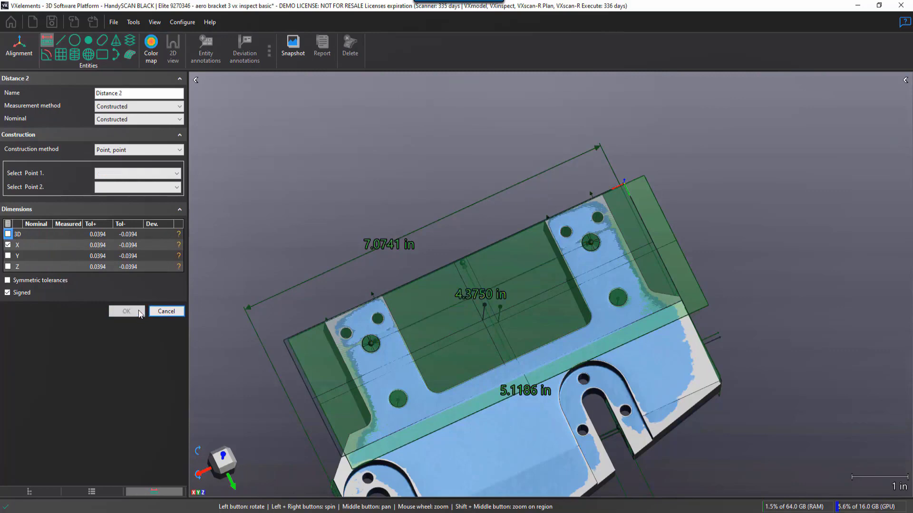
# Move the overall X dimension label farther from the bracket and switch to the predefined Z+ view.
pyautogui.moveTo(368, 246); pyautogui.dragTo(353, 193)
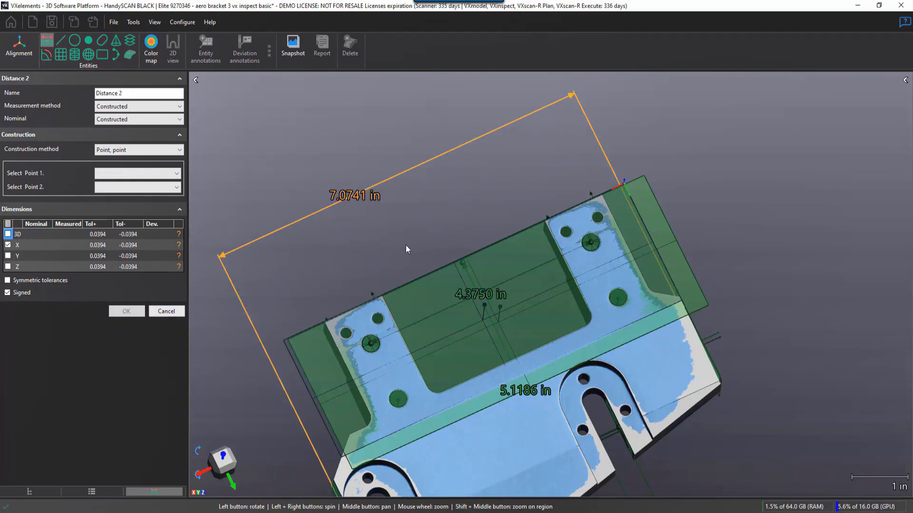
pyautogui.moveTo(432, 250); pyautogui.dragTo(483, 194, button='middle')
pyautogui.moveTo(442, 307)
pyautogui.mouseDown()
pyautogui.moveTo(464, 301)
pyautogui.moveTo(434, 299)
pyautogui.moveTo(445, 296)
pyautogui.moveTo(442, 309)
pyautogui.mouseUp()
pyautogui.scroll(-3, 476, 318)
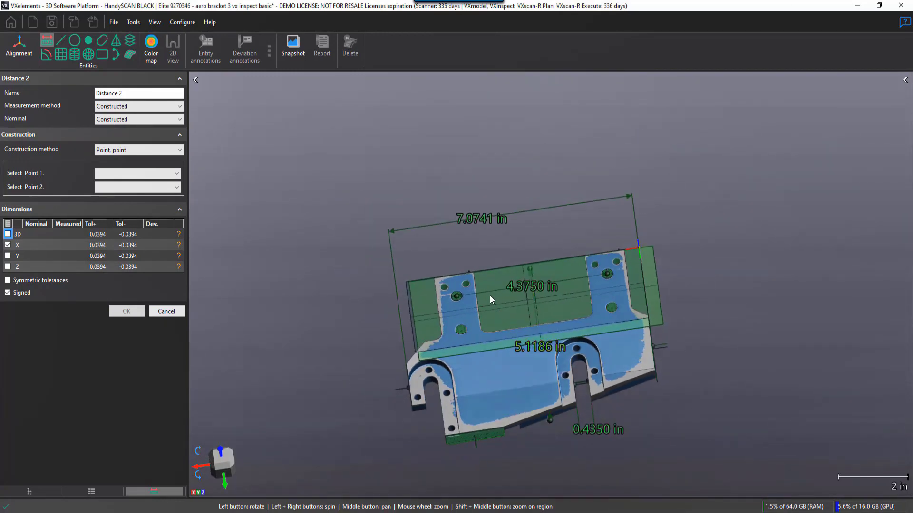
pyautogui.moveTo(526, 333); pyautogui.dragTo(497, 291, button='middle')
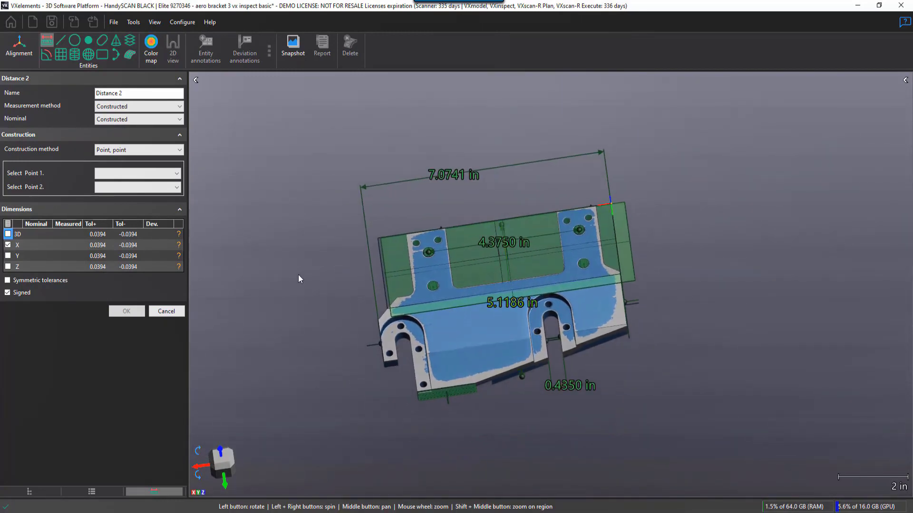
pyautogui.rightClick(245, 242)
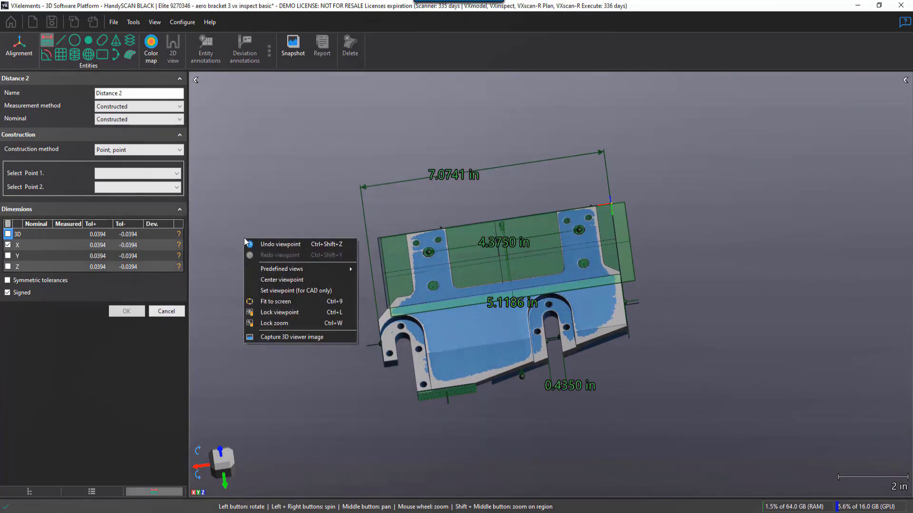
pyautogui.moveTo(276, 271)
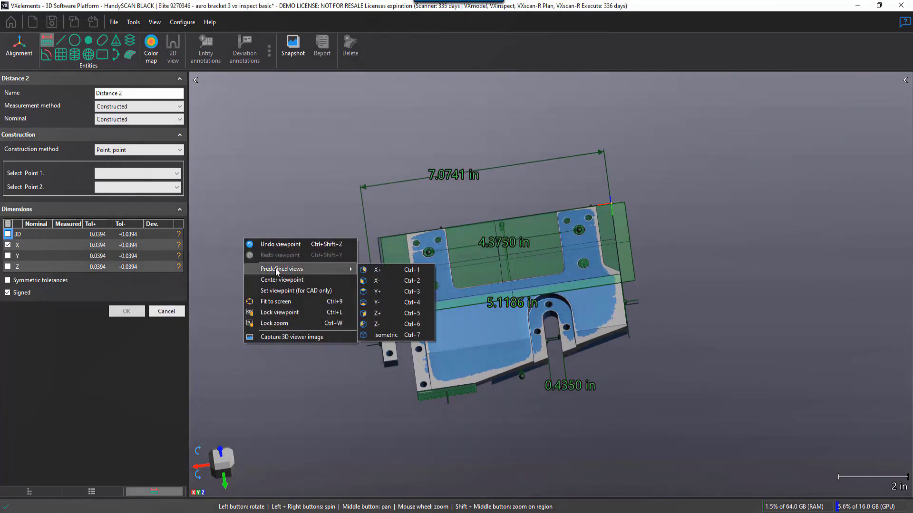
pyautogui.click(381, 313)
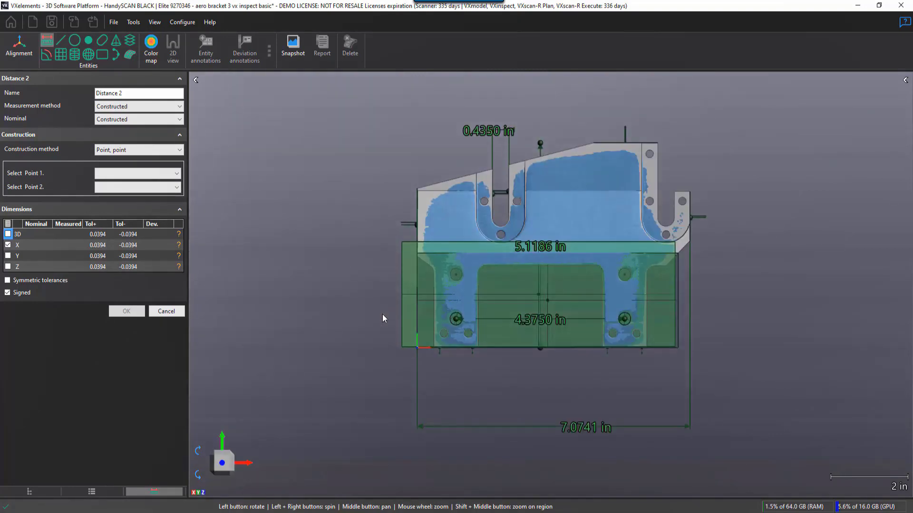
pyautogui.moveTo(601, 287); pyautogui.dragTo(539, 348, button='middle')
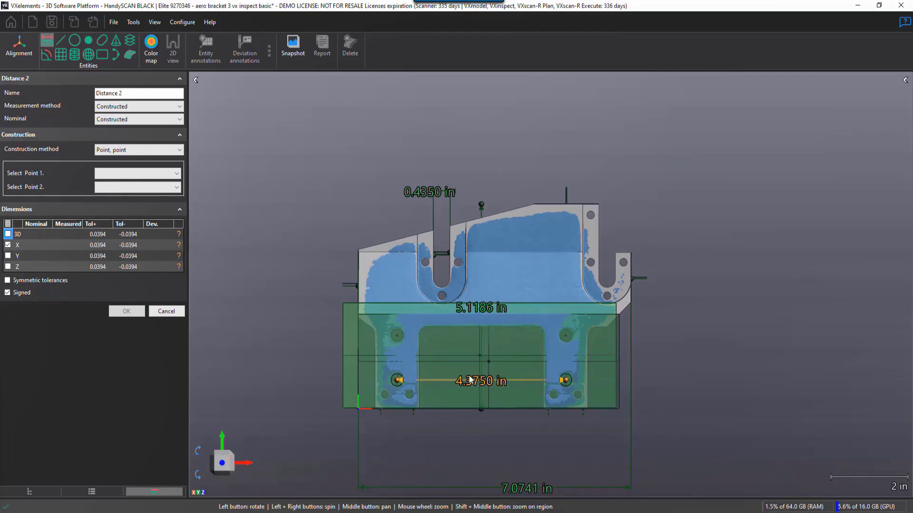
# Cancel the new distance entity and hide the constraining plane of Circle 1.
pyautogui.click(165, 312)
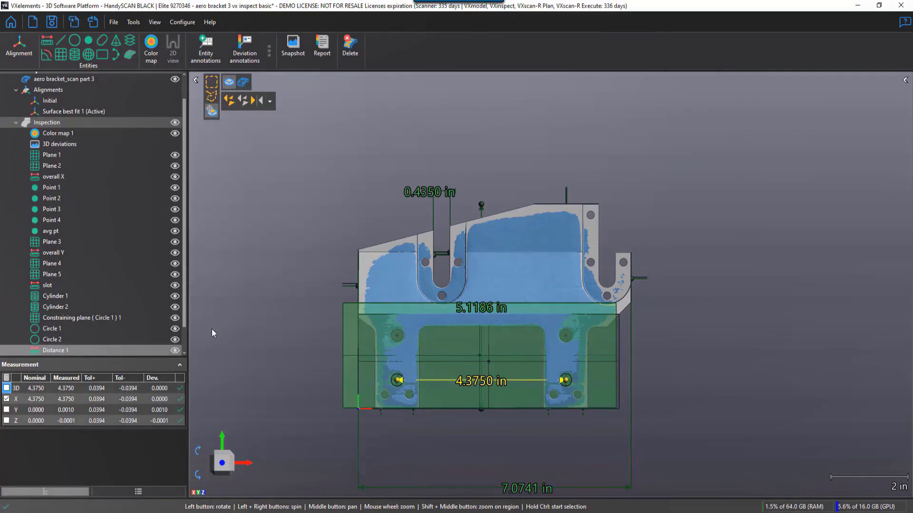
pyautogui.scroll(-1, 185, 335)
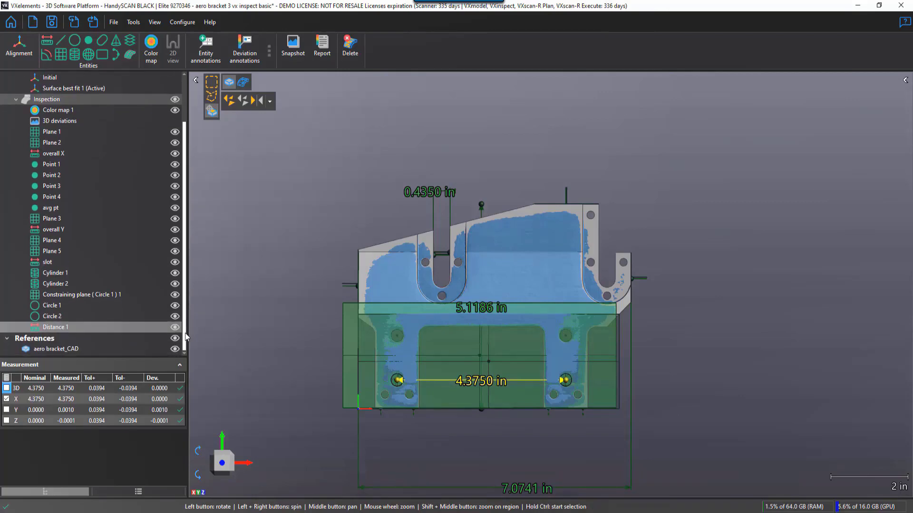
pyautogui.click(175, 295)
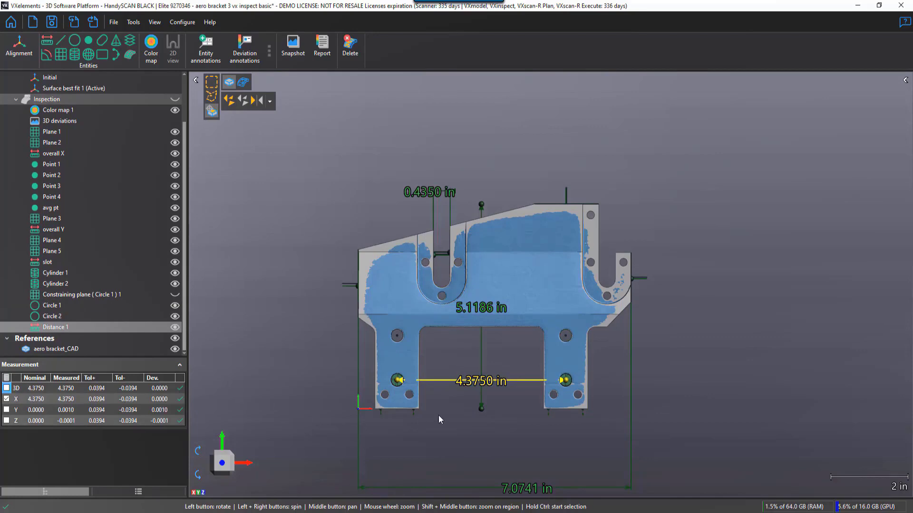
# Reposition the hole-center distance label below the bracket's legs and the slot width label above the bracket's sloped edge.
pyautogui.moveTo(483, 380); pyautogui.dragTo(503, 347)
pyautogui.moveTo(504, 285); pyautogui.dragTo(499, 442)
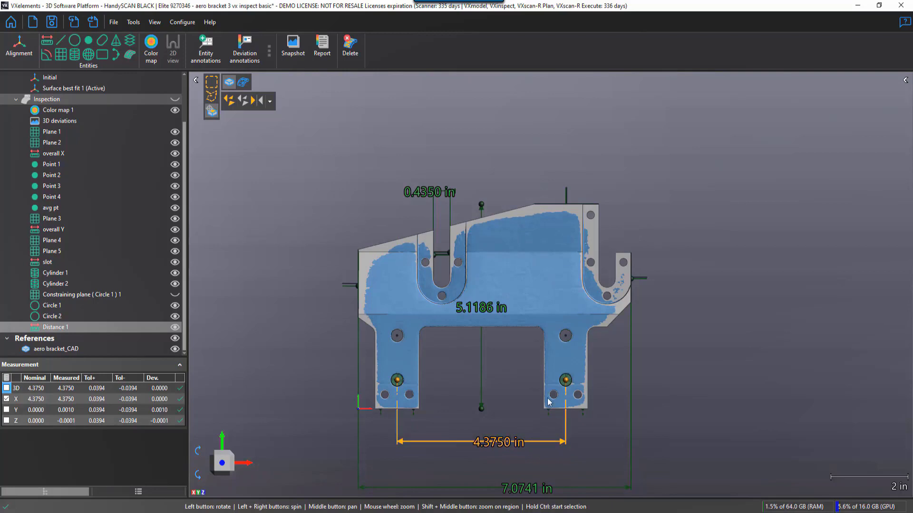
pyautogui.moveTo(551, 381); pyautogui.dragTo(568, 337, button='middle')
pyautogui.moveTo(445, 148); pyautogui.dragTo(369, 139)
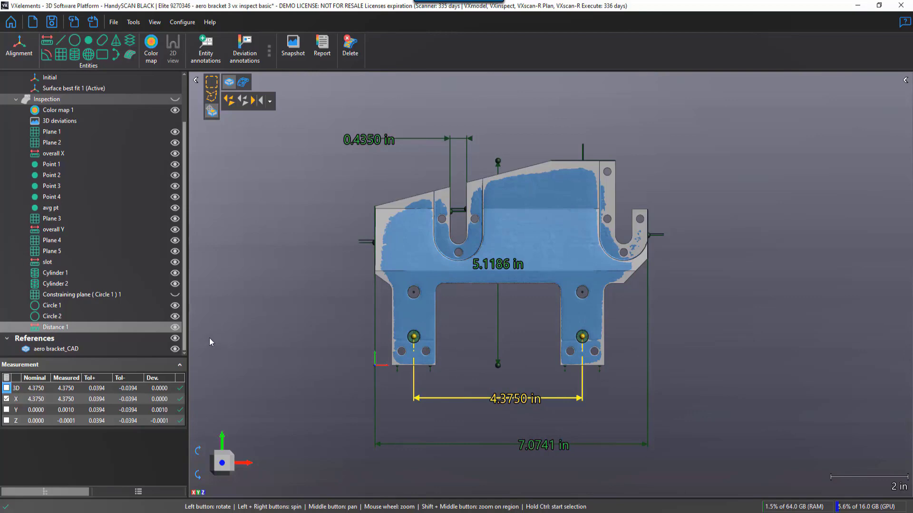
# Rename the Distance 1 entity as "between circles".
pyautogui.rightClick(87, 325)
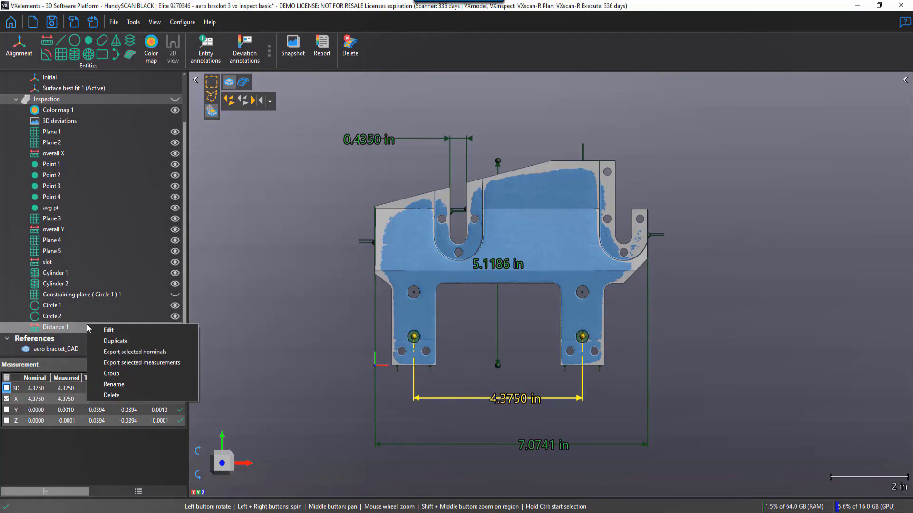
pyautogui.click(120, 385)
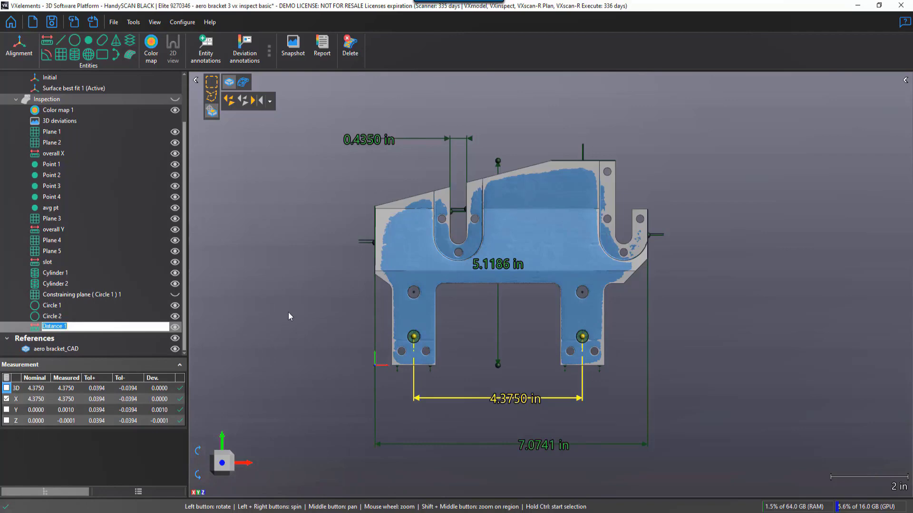
pyautogui.write('between circles')
pyautogui.press('Return')
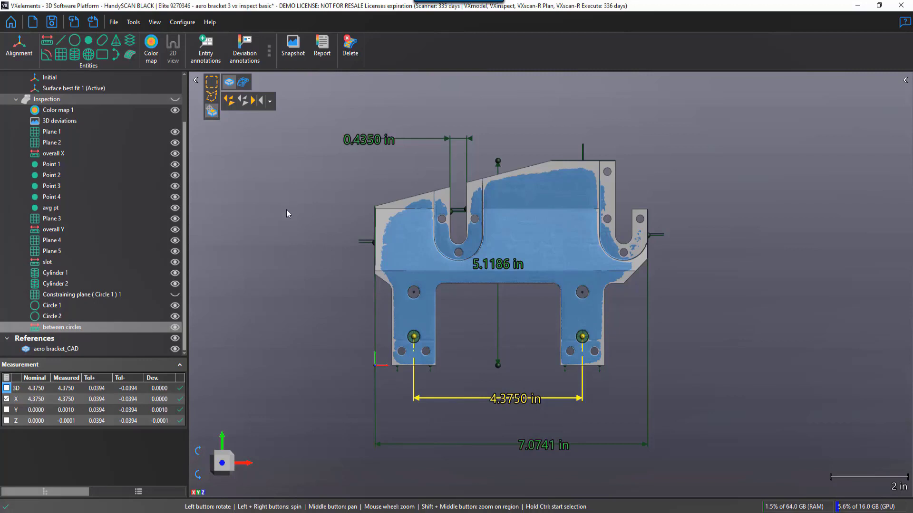
# Add an entity annotation for the between circles distance beside the bracket's right leg, and center the overall X label below the part.
pyautogui.click(207, 56)
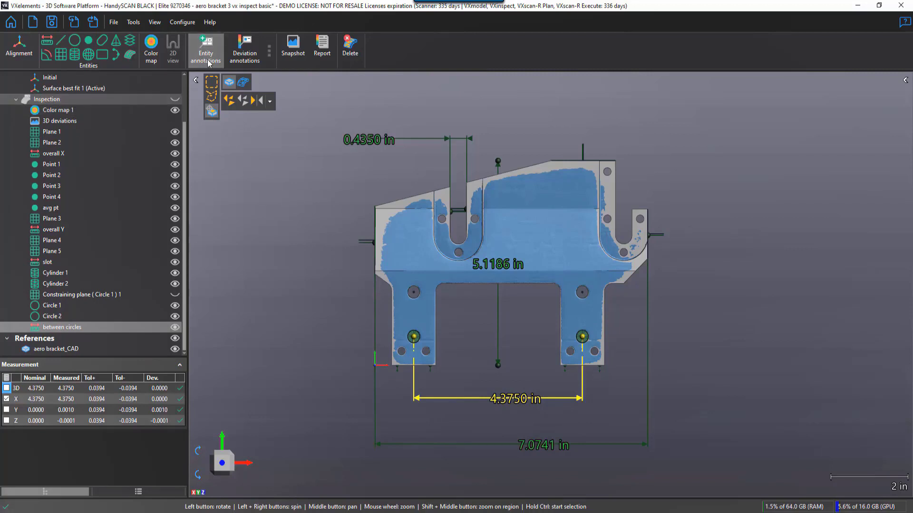
pyautogui.click(521, 400)
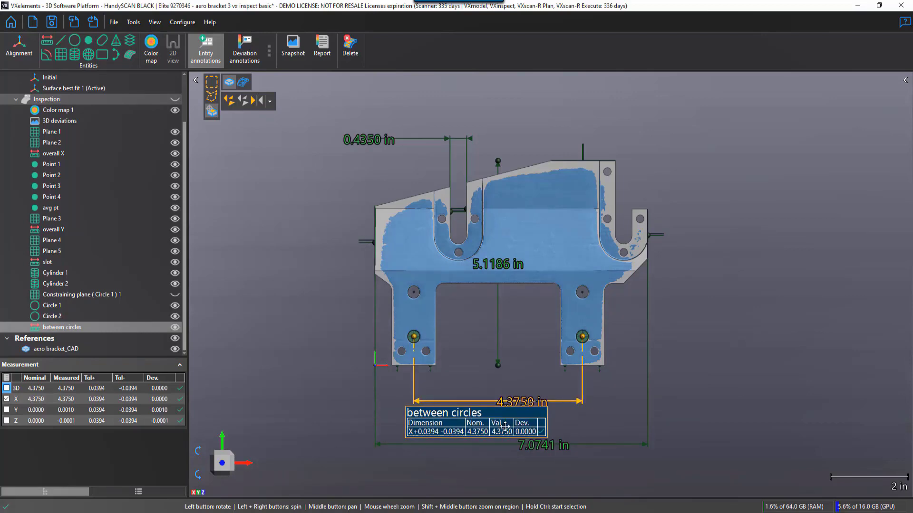
pyautogui.moveTo(505, 426)
pyautogui.mouseDown()
pyautogui.moveTo(601, 440)
pyautogui.moveTo(692, 427)
pyautogui.moveTo(704, 413)
pyautogui.moveTo(680, 400)
pyautogui.mouseUp()
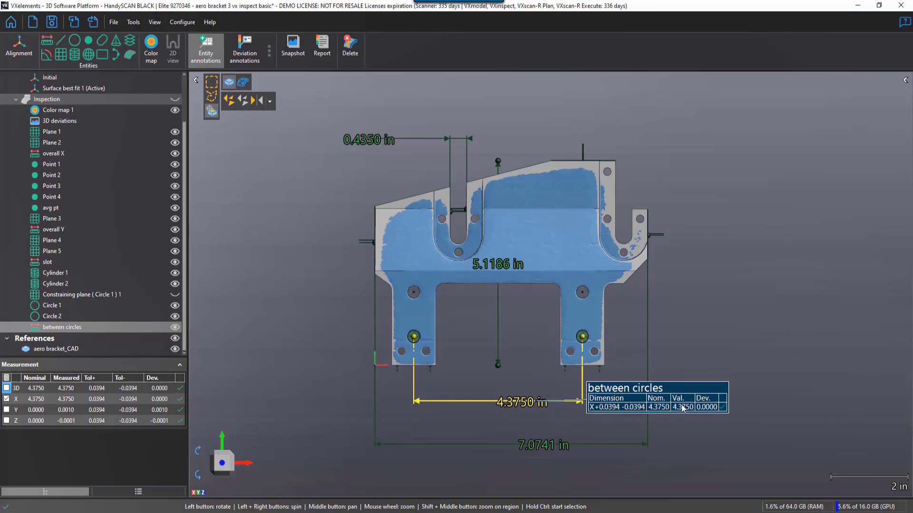
pyautogui.moveTo(552, 451); pyautogui.dragTo(499, 443)
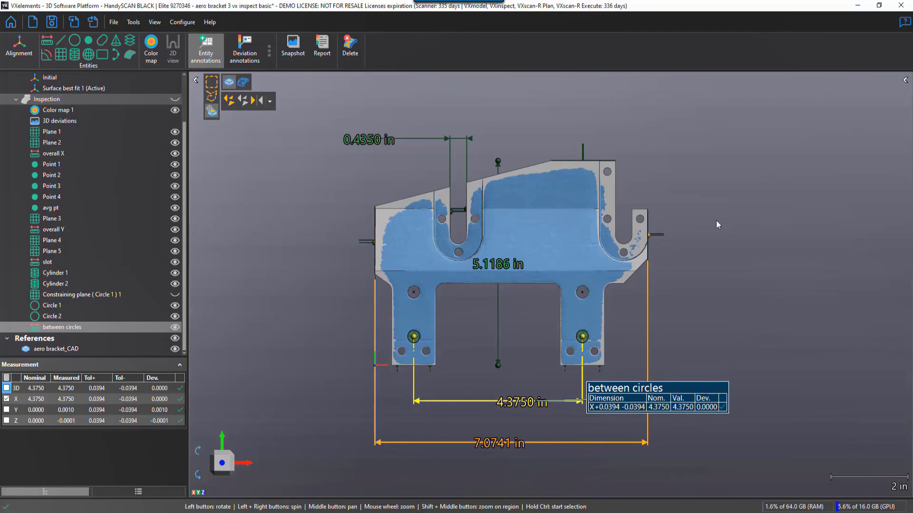
# Capture a snapshot of the current annotated view and rename it as "front view".
pyautogui.click(292, 53)
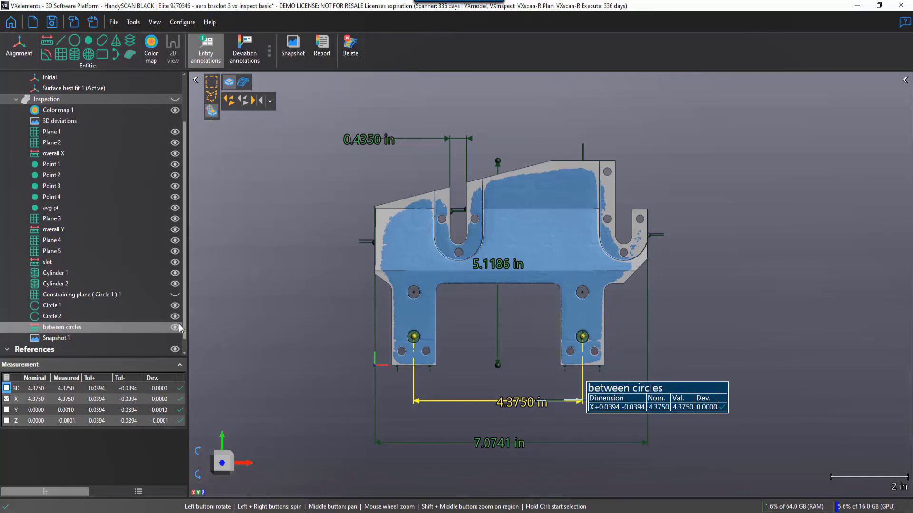
pyautogui.scroll(-1, 179, 325)
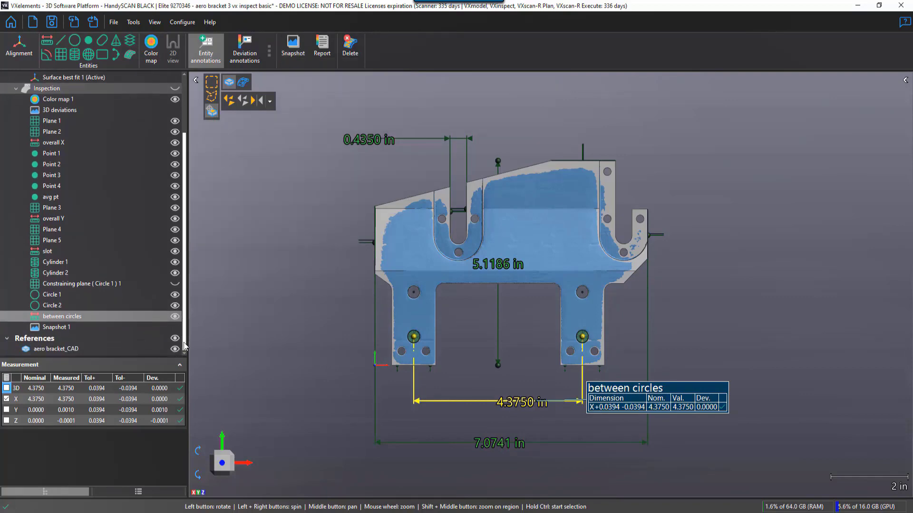
pyautogui.doubleClick(80, 328)
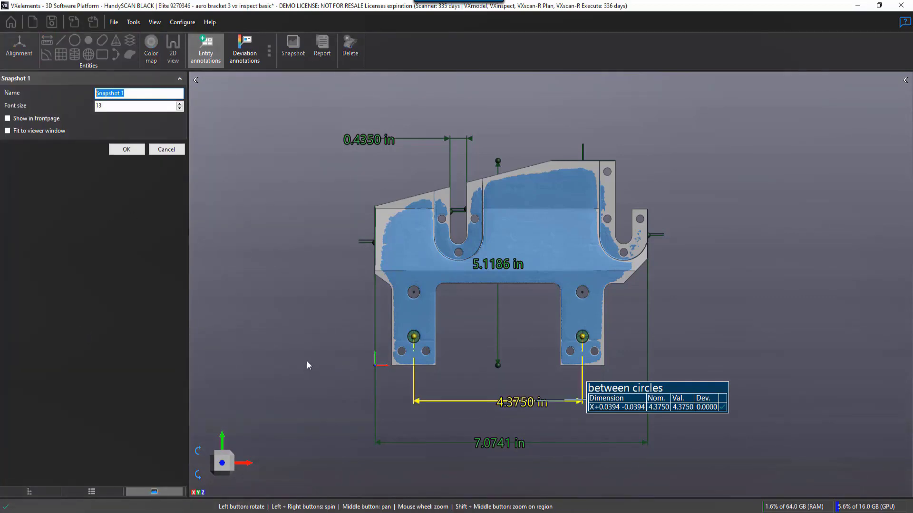
pyautogui.write('front view')
pyautogui.click(127, 149)
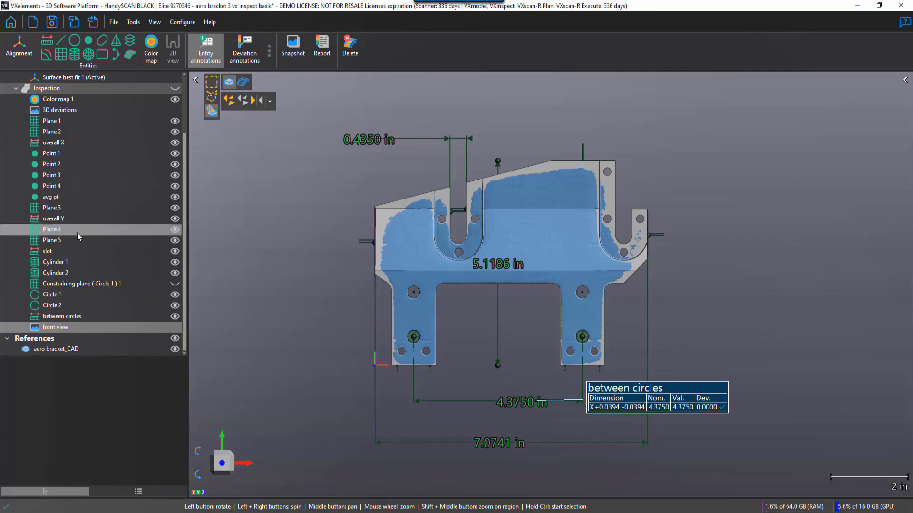
# Group all inspection entities from Plane 1 through the front view snapshot, and collapse the new group.
pyautogui.click(61, 121)
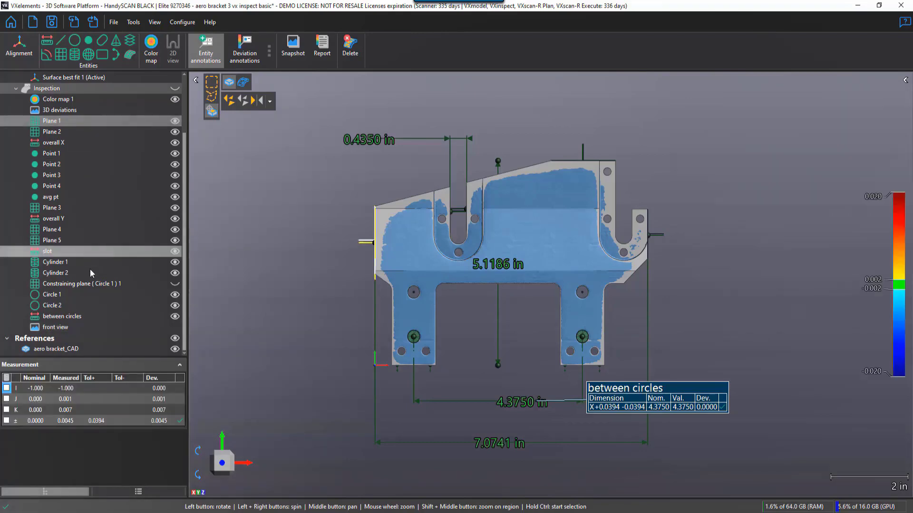
pyautogui.keyDown('shift'); pyautogui.click(75, 327); pyautogui.keyUp('shift')
pyautogui.rightClick(75, 327)
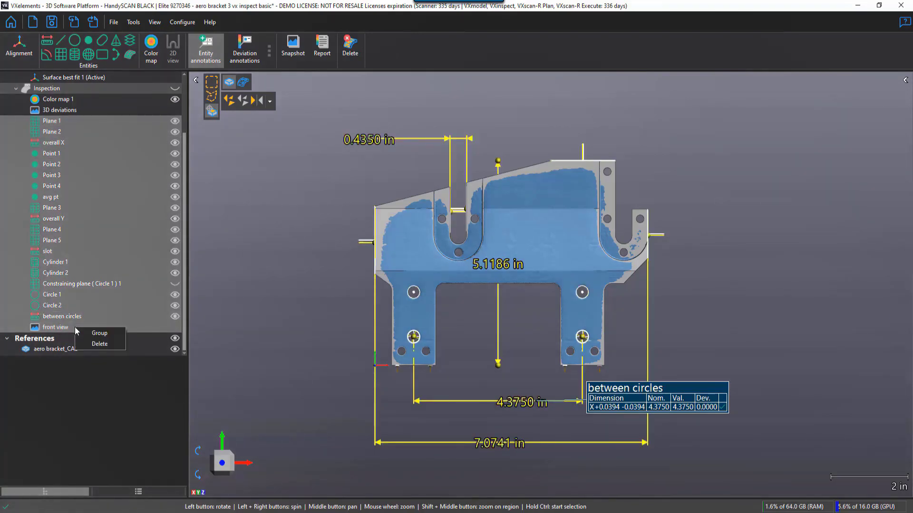
pyautogui.click(97, 333)
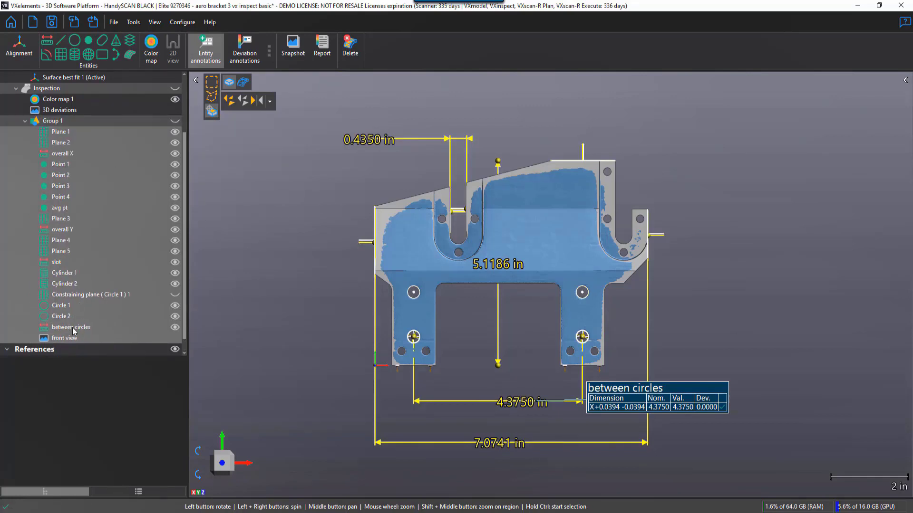
pyautogui.click(26, 122)
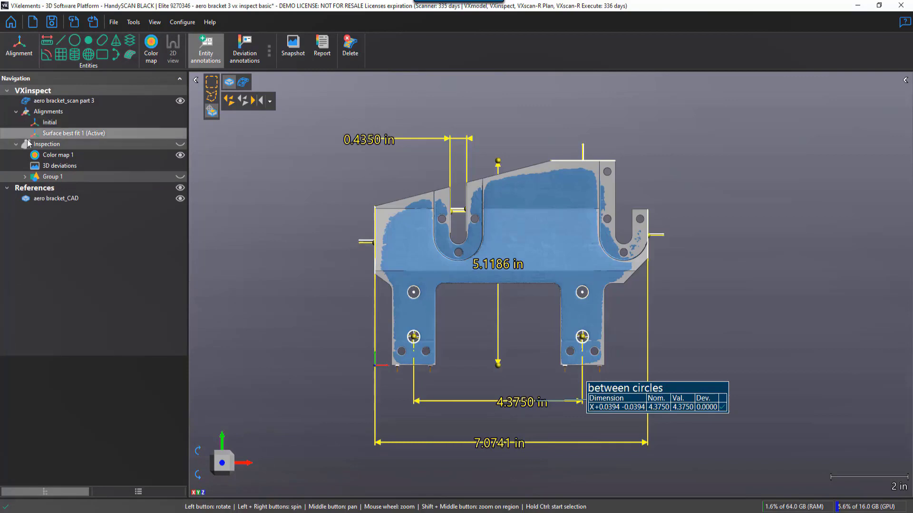
# Rename the new entity group as "front view".
pyautogui.rightClick(53, 177)
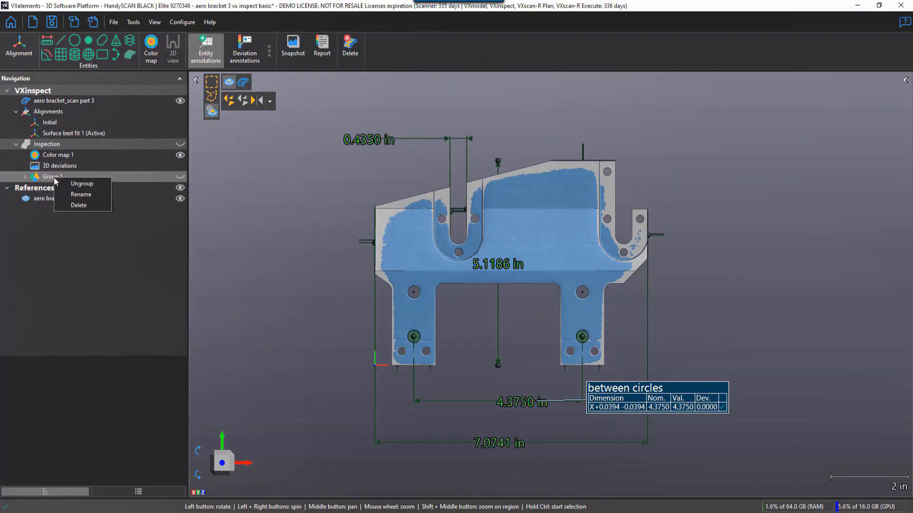
pyautogui.click(80, 194)
pyautogui.write('fr')
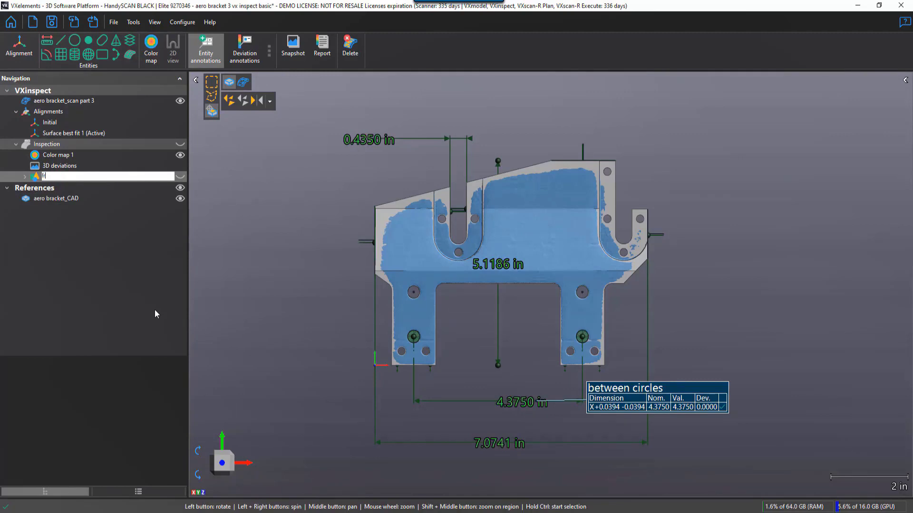
pyautogui.write('ont view')
pyautogui.press('Return')
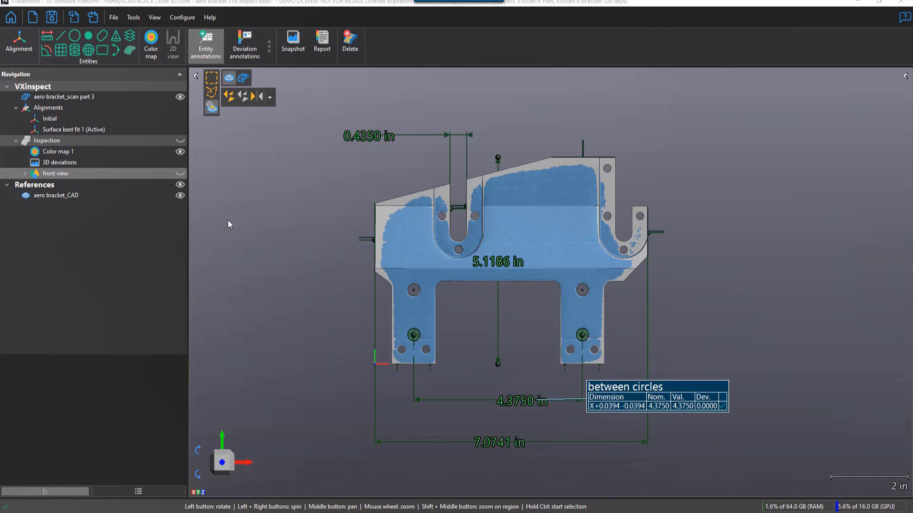
# Open the overall X, overall Y, slot and between circles dimensions in the front view group together for editing.
pyautogui.click(25, 174)
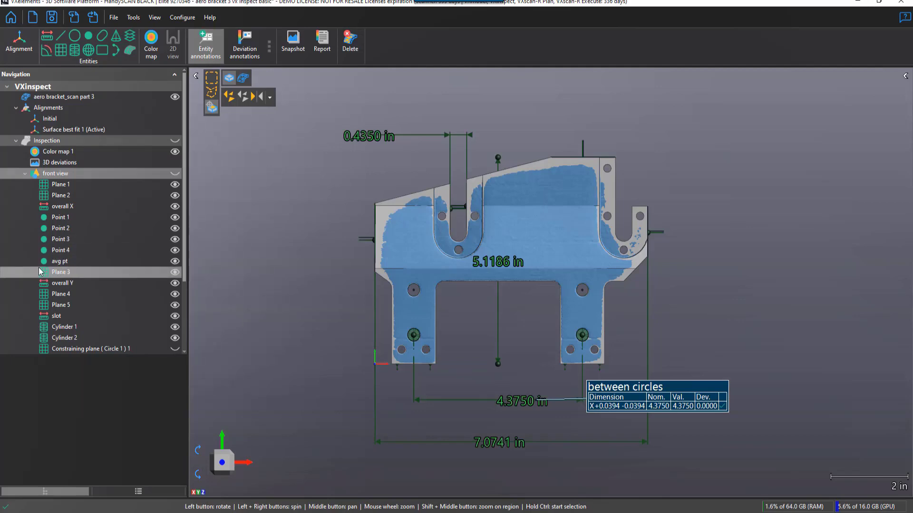
pyautogui.click(64, 207)
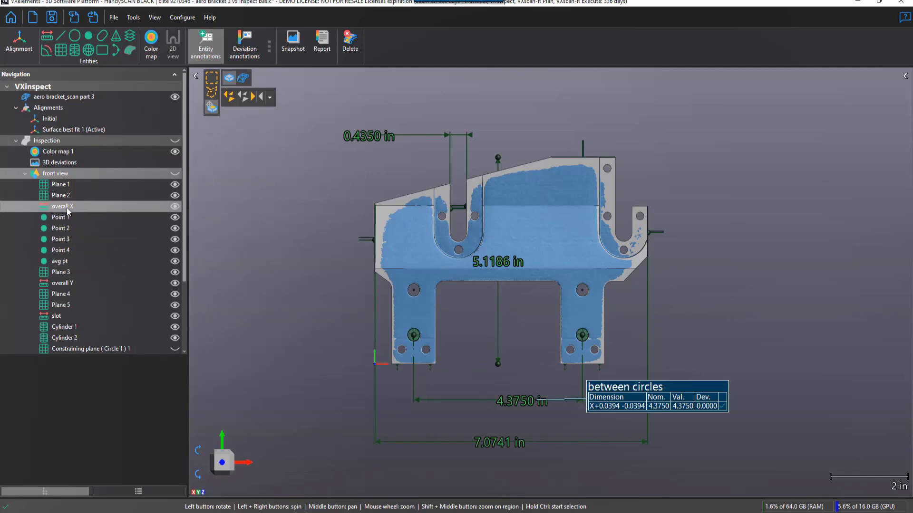
pyautogui.keyDown('ctrl'); pyautogui.click(85, 283); pyautogui.keyUp('ctrl')
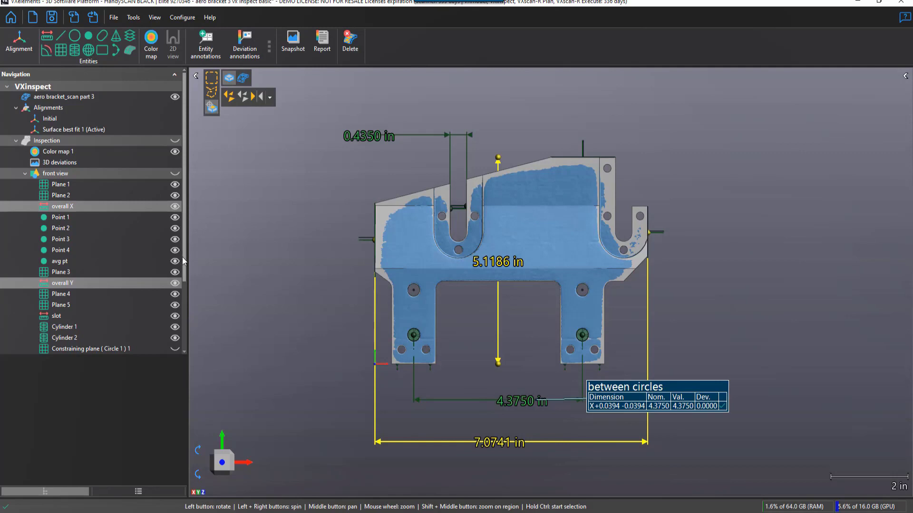
pyautogui.moveTo(185, 272); pyautogui.dragTo(186, 372)
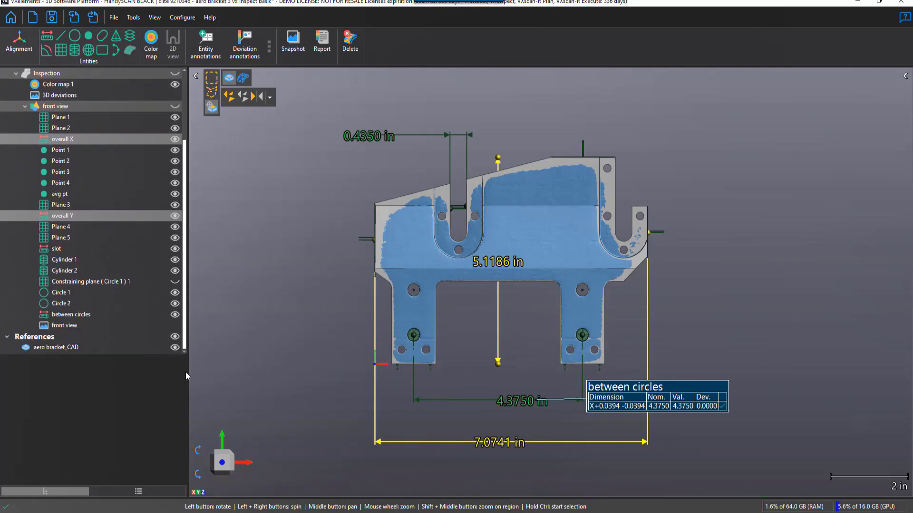
pyautogui.keyDown('ctrl'); pyautogui.click(58, 252); pyautogui.keyUp('ctrl')
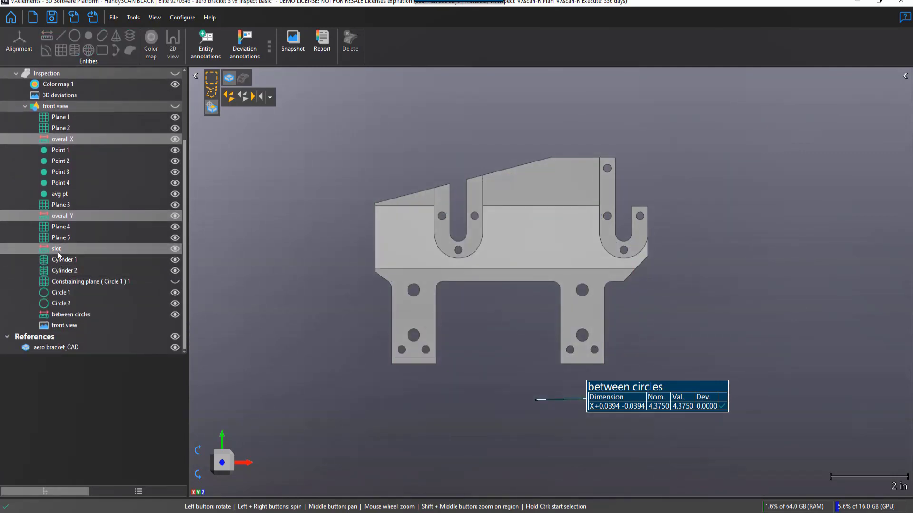
pyautogui.keyDown('ctrl'); pyautogui.click(82, 315); pyautogui.keyUp('ctrl')
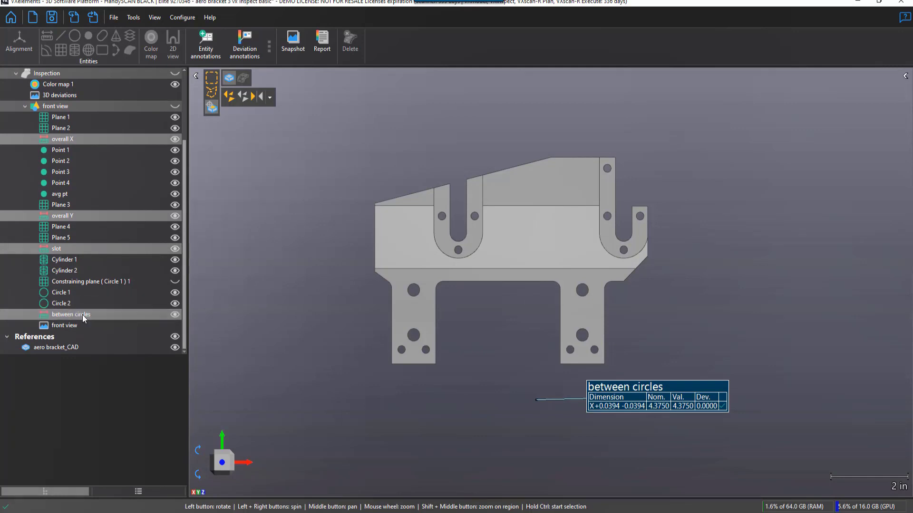
pyautogui.rightClick(84, 318)
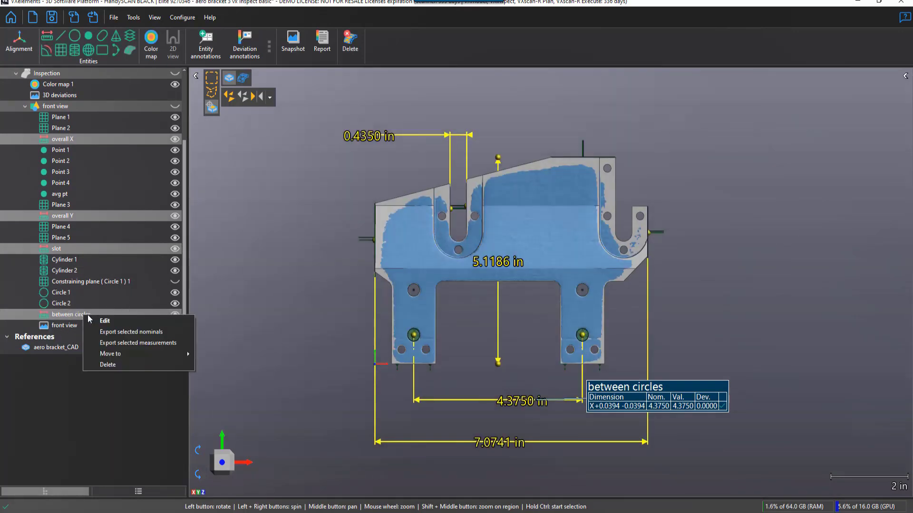
pyautogui.click(108, 319)
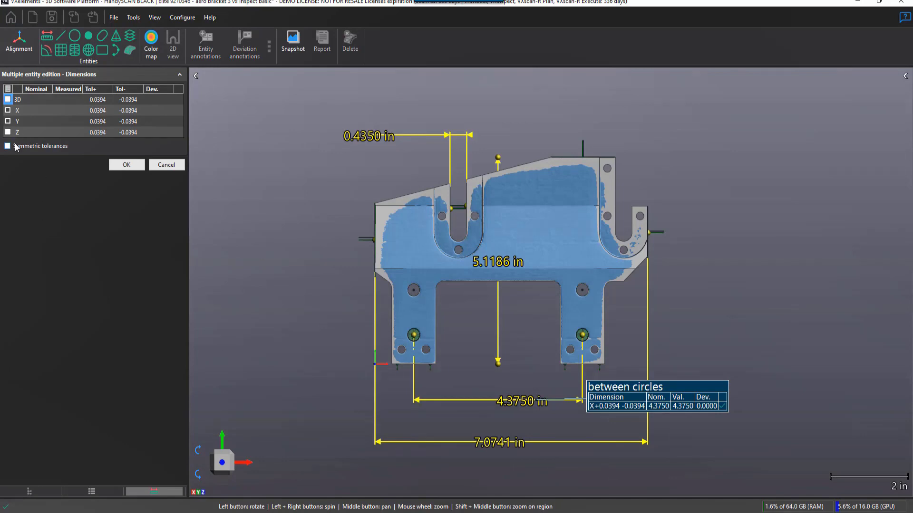
pyautogui.doubleClick(103, 113)
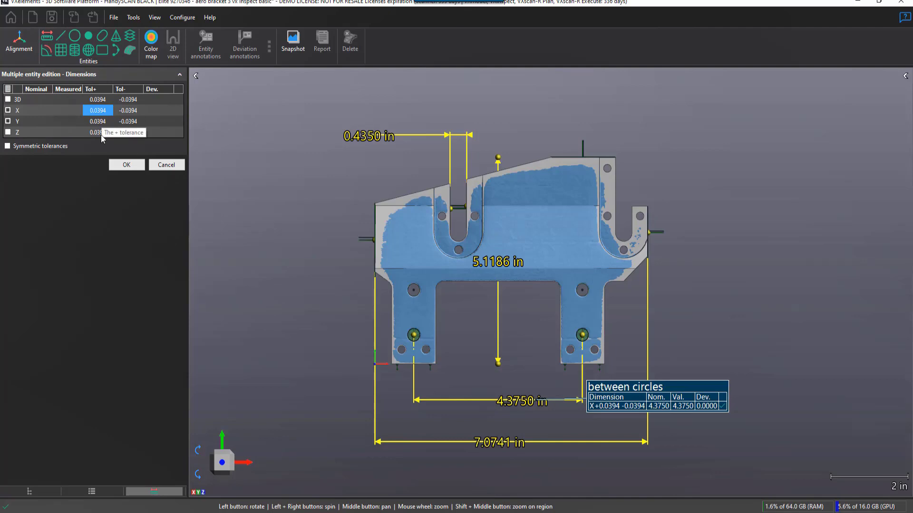
pyautogui.press('BackSpace')
pyautogui.write('.005')
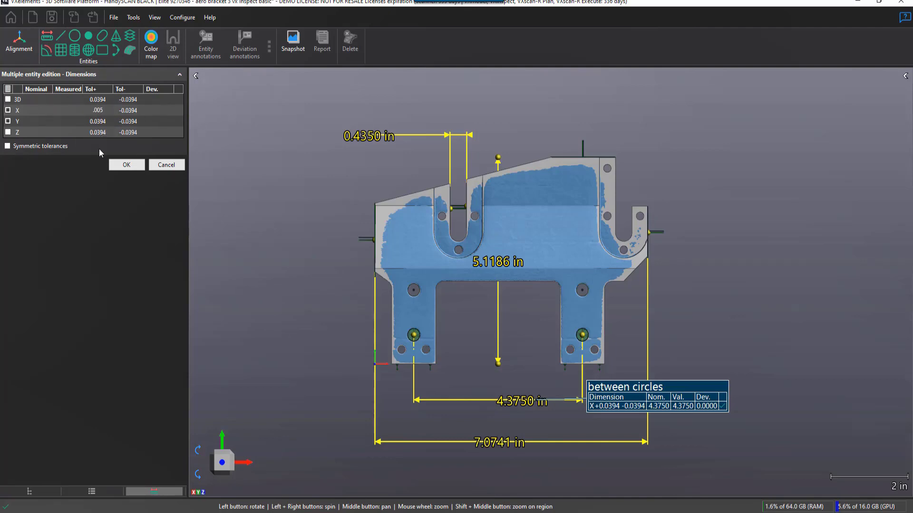
# Enable symmetric tolerances, set both the X and Y tolerances of the selected dimensions to 0.005 in, and accept the edit.
pyautogui.click(7, 146)
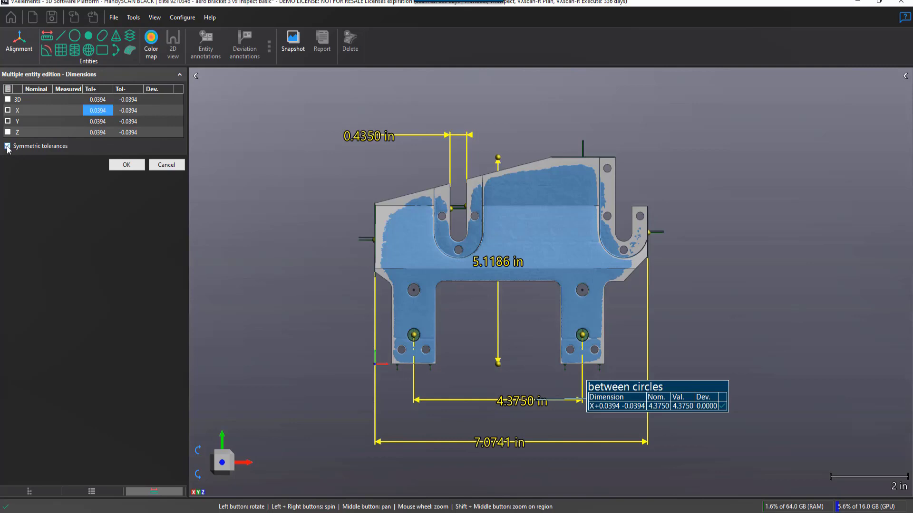
pyautogui.click(98, 110)
pyautogui.write('.005')
pyautogui.press('Return')
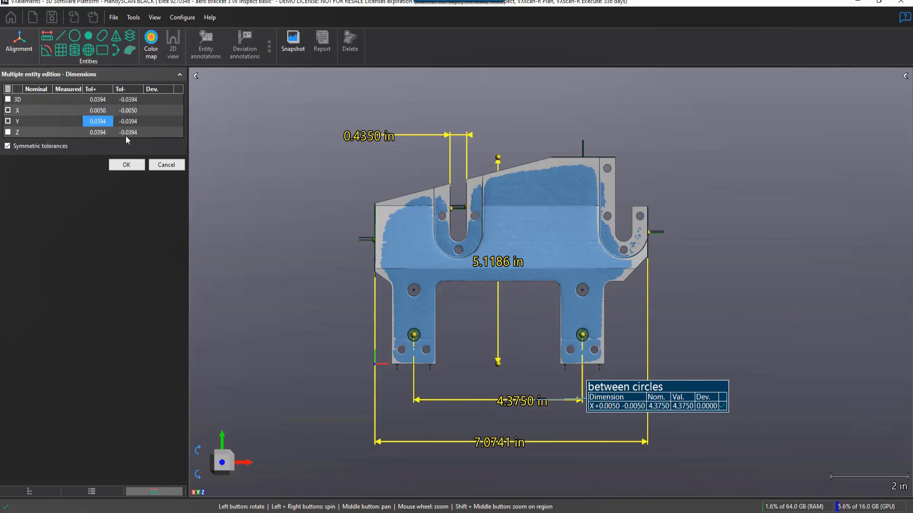
pyautogui.press('BackSpace')
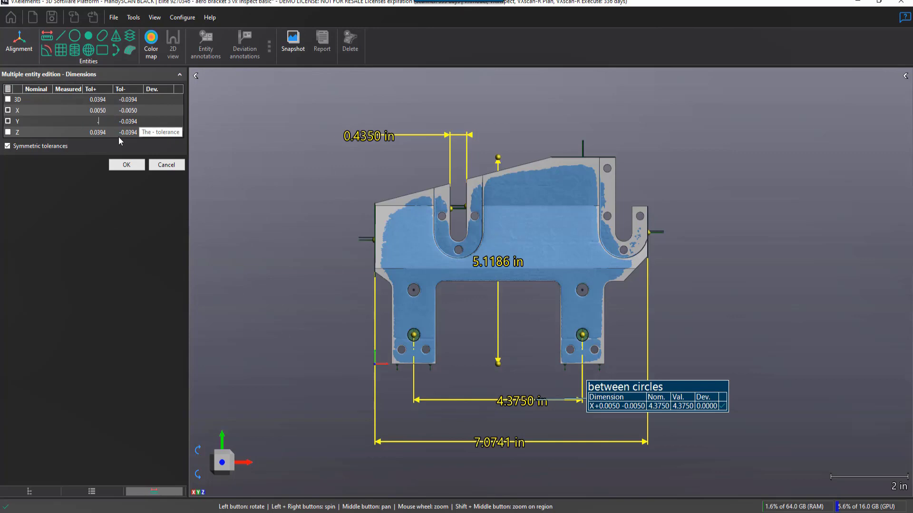
pyautogui.write('.005')
pyautogui.press('Return')
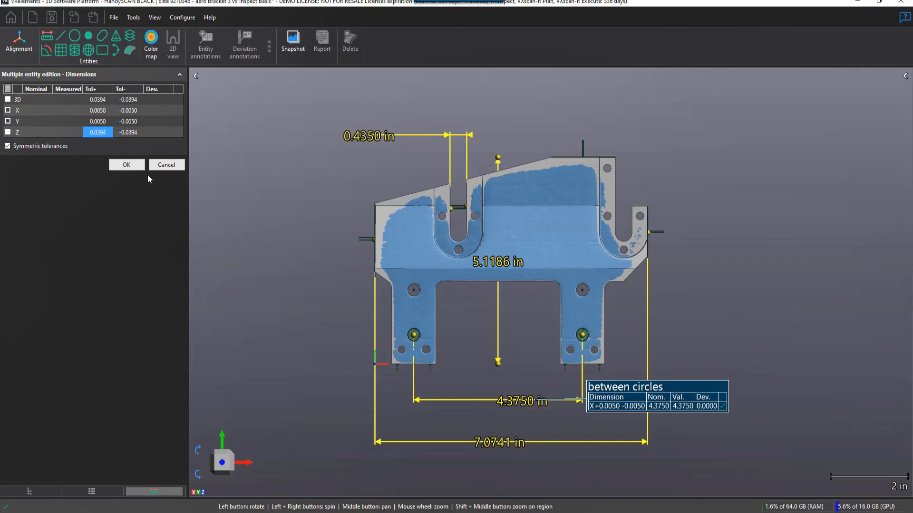
pyautogui.click(132, 170)
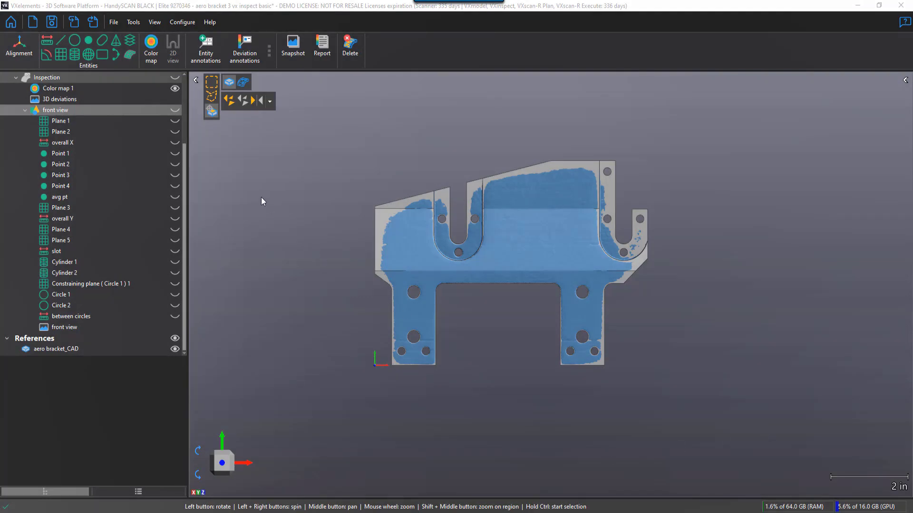
# Start a new plane entity with Constructed as the measurement method and Plane offset through a point as the construction method.
pyautogui.moveTo(491, 409); pyautogui.dragTo(520, 386)
pyautogui.moveTo(519, 382); pyautogui.dragTo(572, 273, button='middle')
pyautogui.moveTo(573, 275); pyautogui.dragTo(574, 283)
pyautogui.scroll(3, 514, 280)
pyautogui.scroll(3, 514, 281)
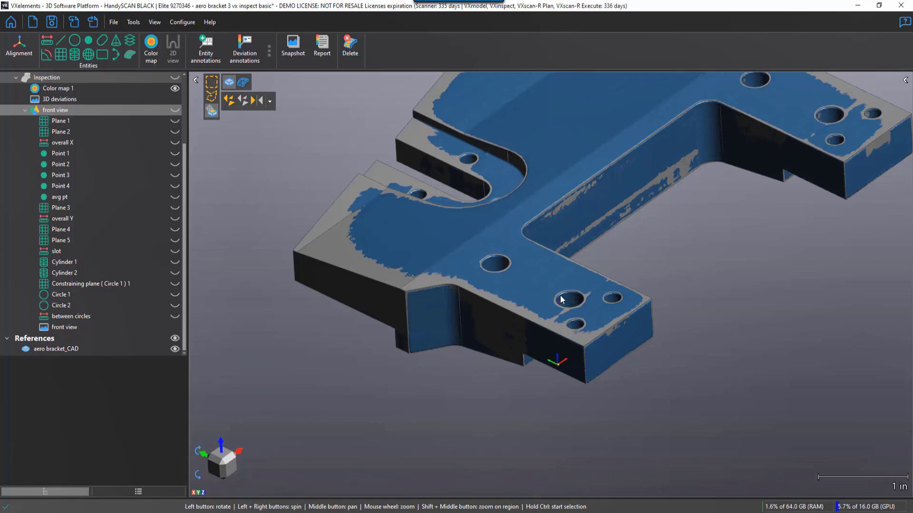
pyautogui.scroll(-2, 569, 301)
pyautogui.moveTo(588, 282); pyautogui.dragTo(532, 309, button='middle')
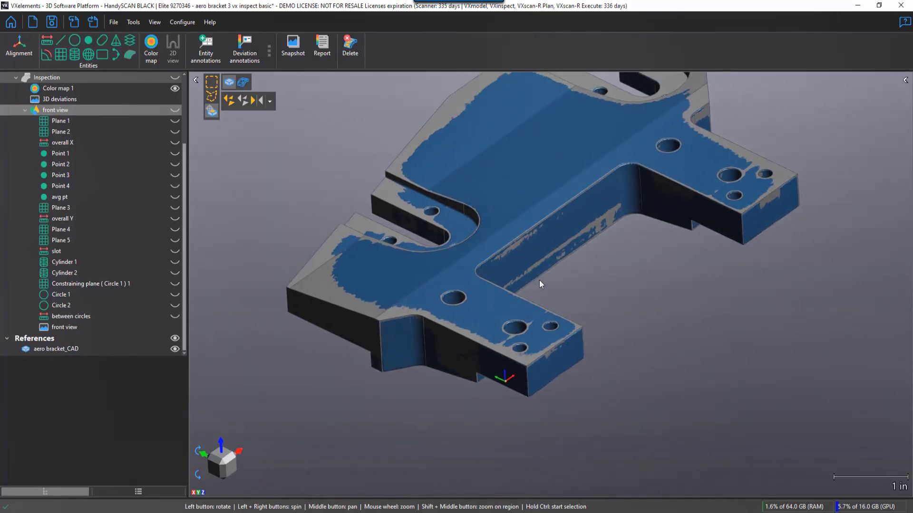
pyautogui.click(61, 54)
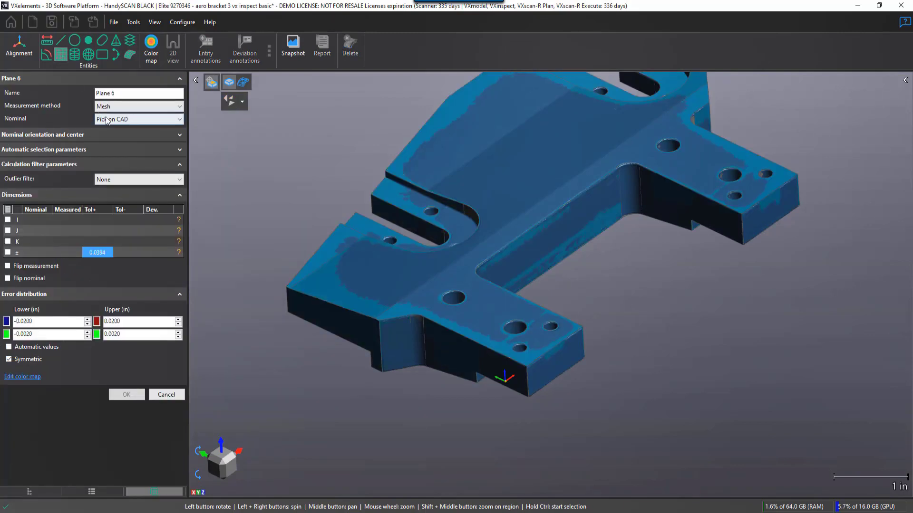
pyautogui.click(116, 107)
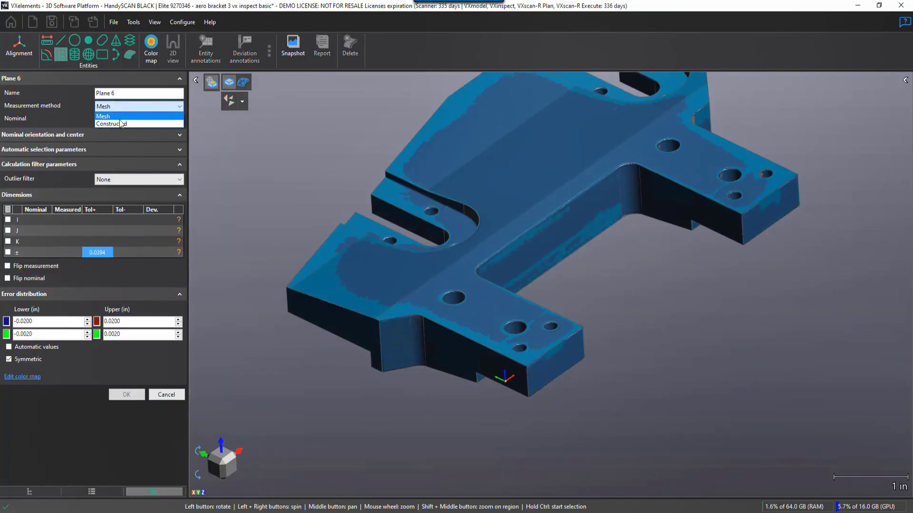
pyautogui.click(121, 124)
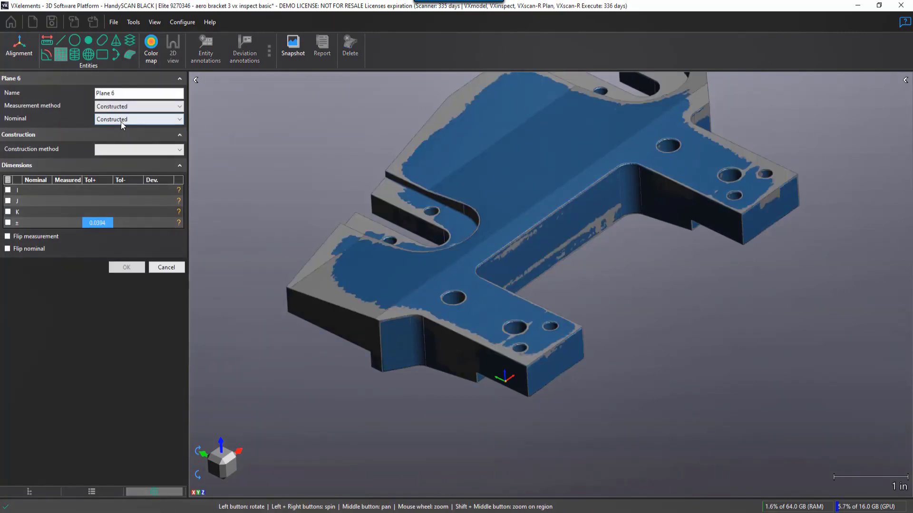
pyautogui.click(130, 150)
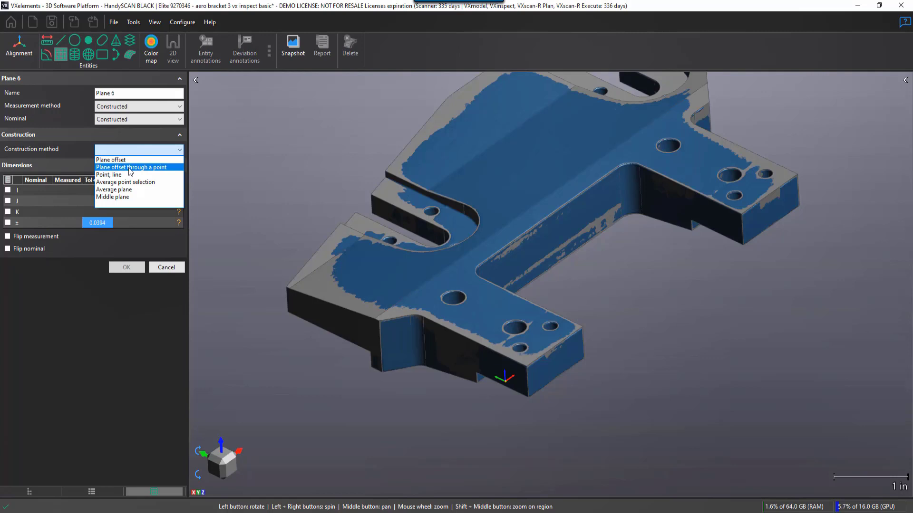
pyautogui.click(129, 168)
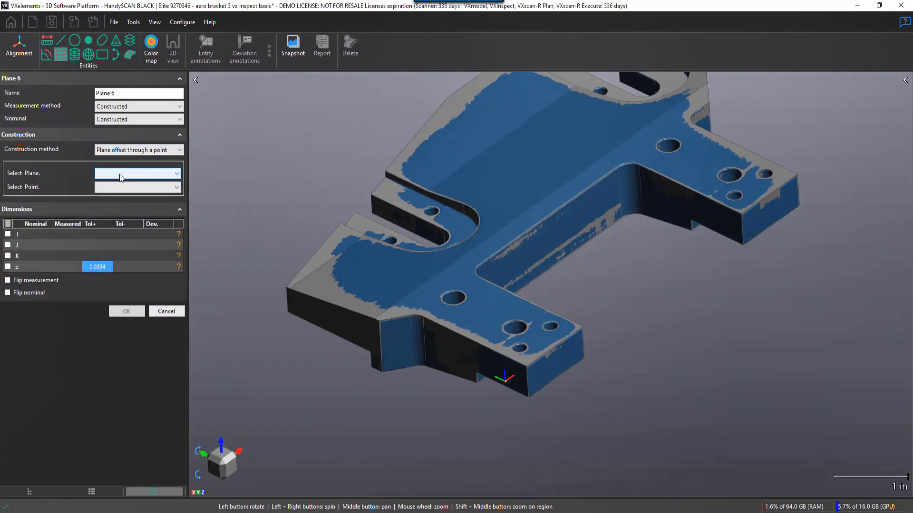
# Define the constructed plane from Surface best fit 1 - Plane YZ, passing through the center of Circle 2.
pyautogui.click(169, 176)
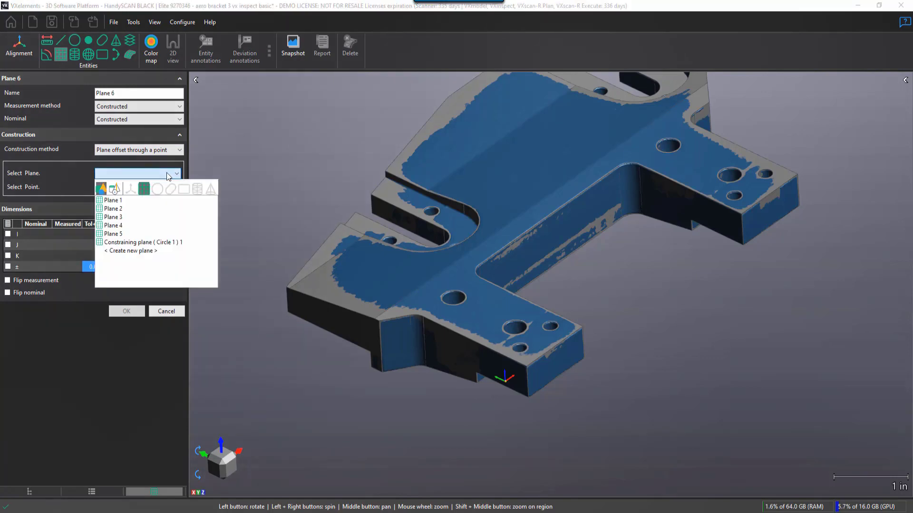
pyautogui.click(115, 190)
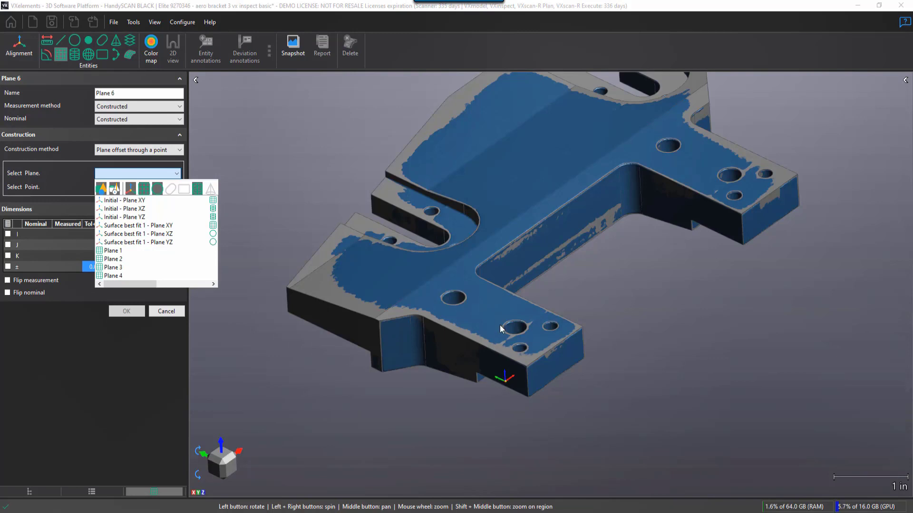
pyautogui.click(153, 243)
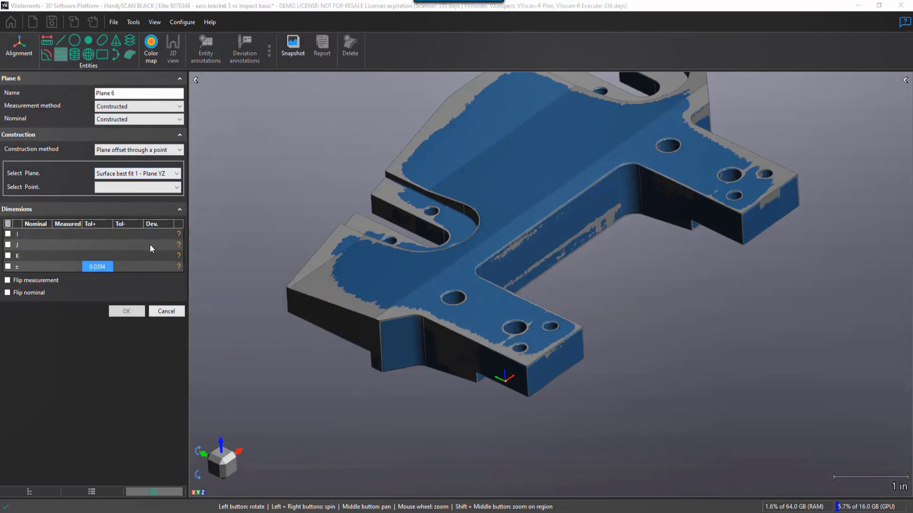
pyautogui.click(128, 188)
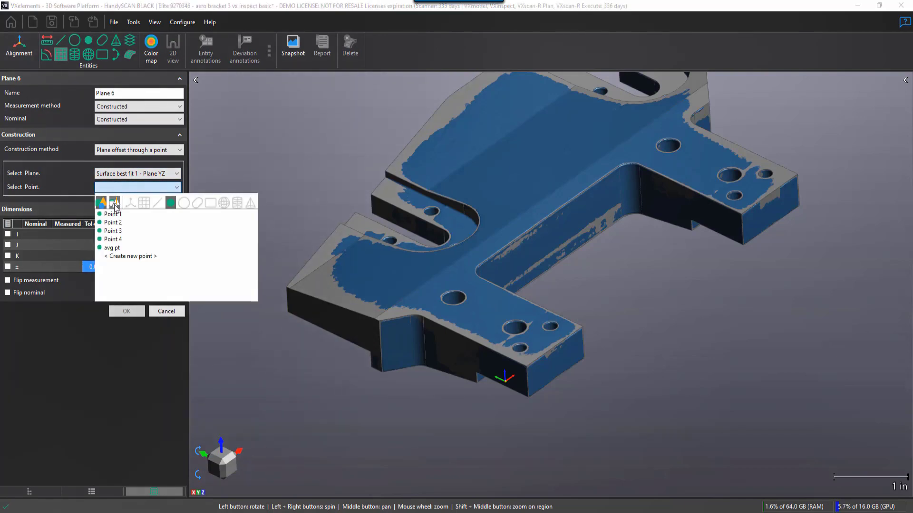
pyautogui.click(115, 205)
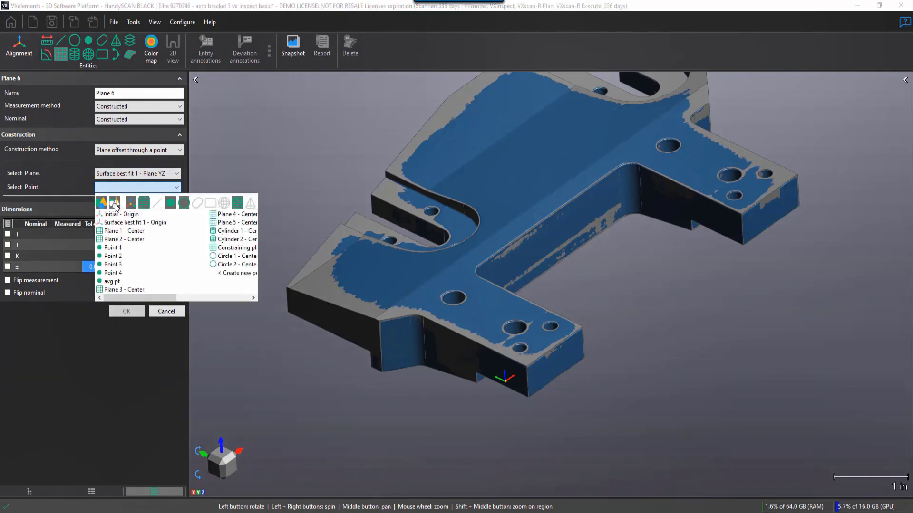
pyautogui.click(216, 266)
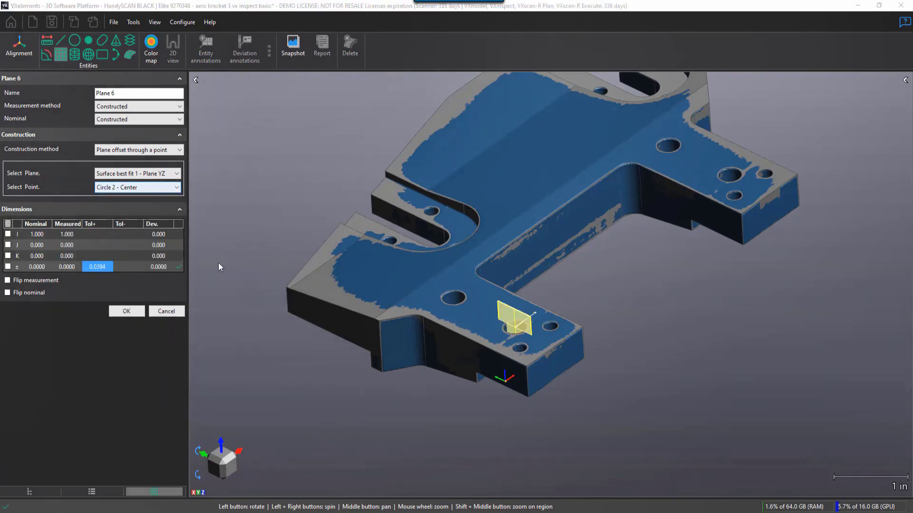
# Name the constructed plane "cross sect plane" and accept it.
pyautogui.scroll(5, 539, 349)
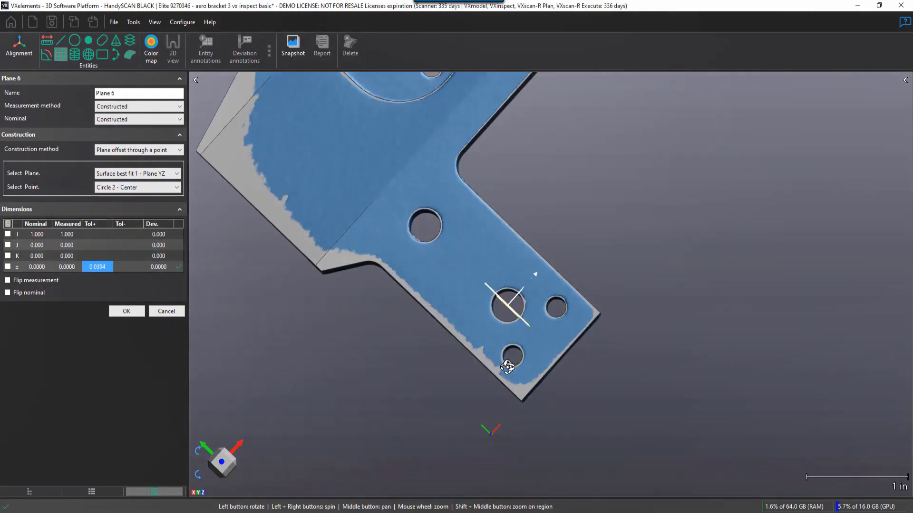
pyautogui.moveTo(507, 352); pyautogui.dragTo(506, 340)
pyautogui.moveTo(531, 338); pyautogui.dragTo(529, 310, button='middle')
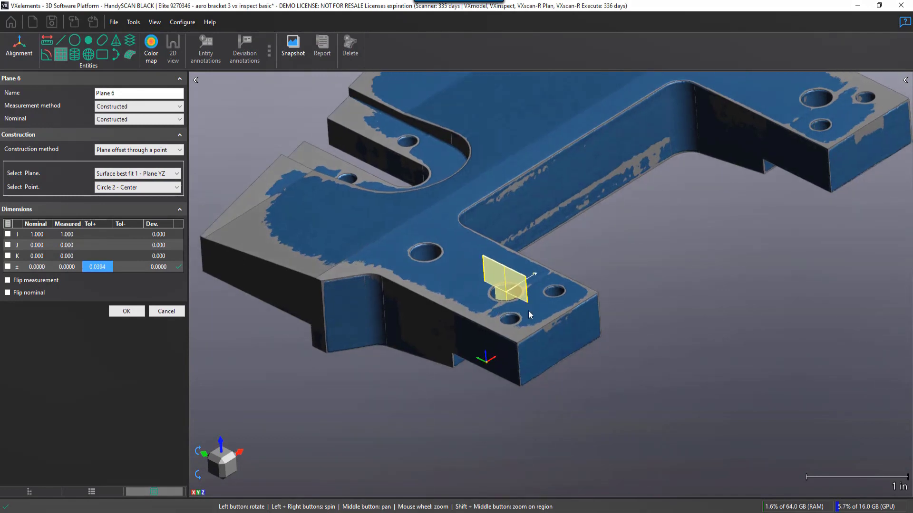
pyautogui.moveTo(552, 355); pyautogui.dragTo(553, 356)
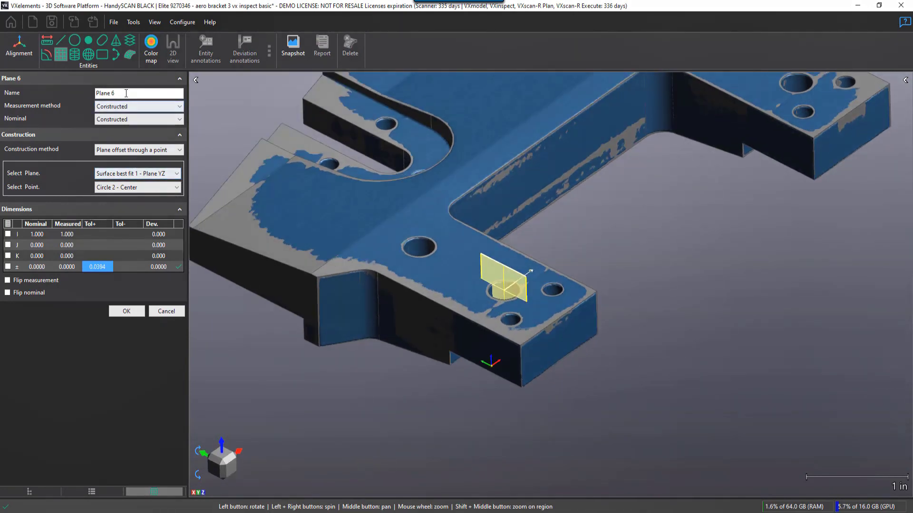
pyautogui.moveTo(127, 93); pyautogui.dragTo(78, 93)
pyautogui.write('cross ')
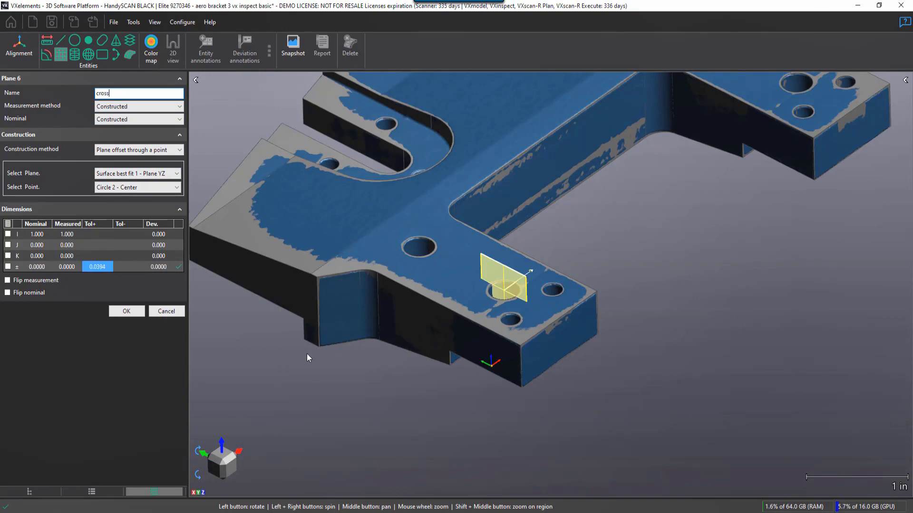
pyautogui.write('sect plane')
pyautogui.click(134, 311)
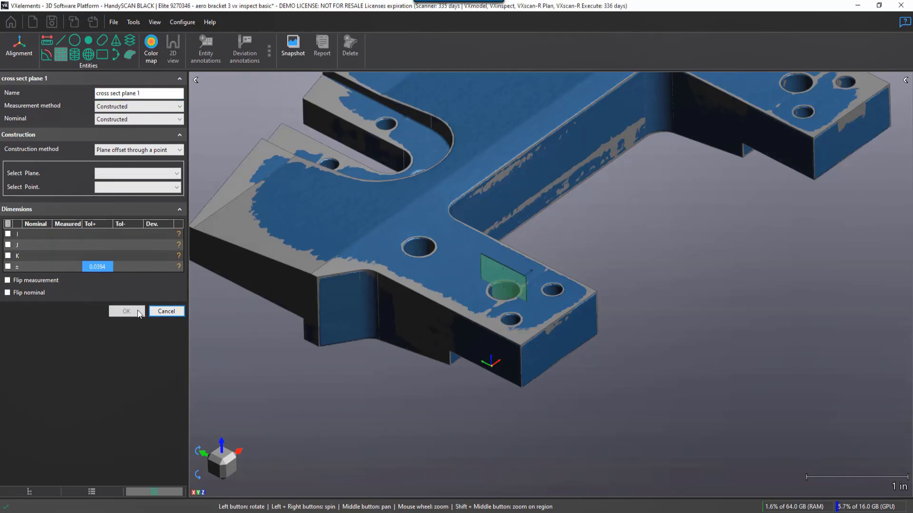
# Create a single linear cross-section of the bracket on the existing cross sect plane with zero offset.
pyautogui.click(131, 42)
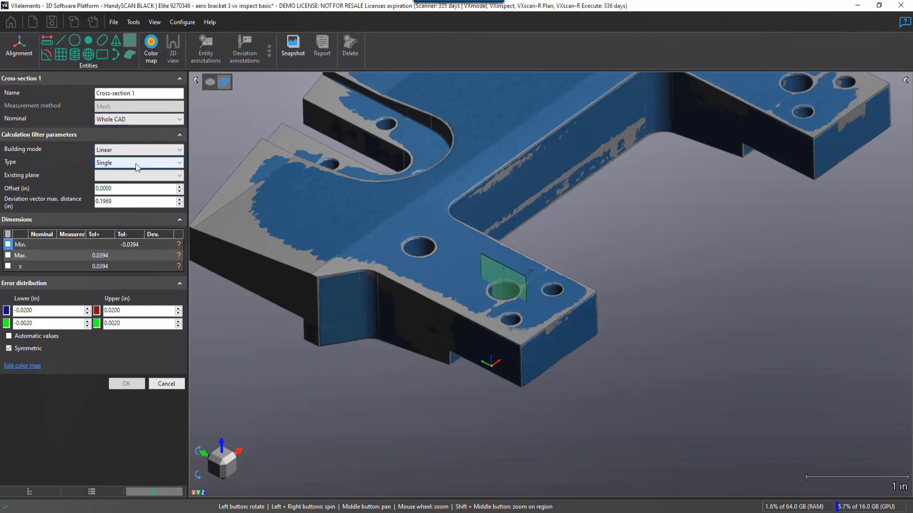
pyautogui.click(508, 278)
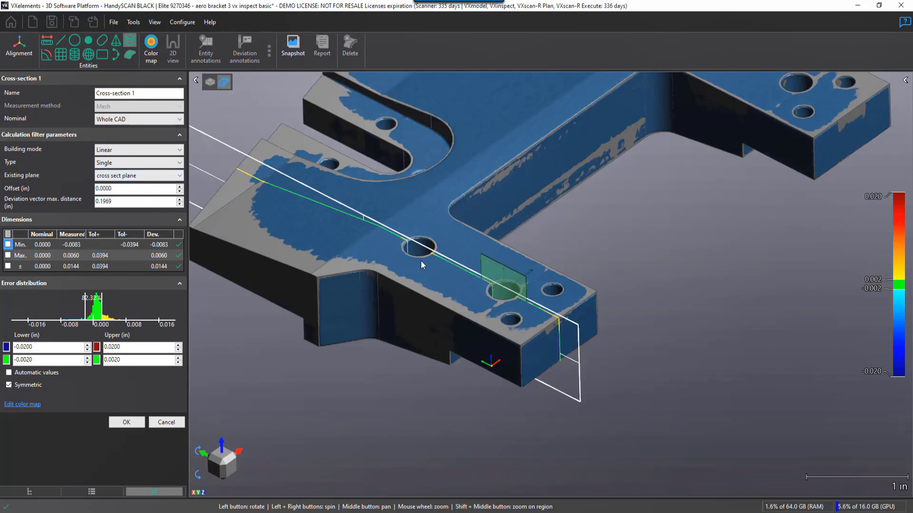
pyautogui.moveTo(470, 340); pyautogui.dragTo(515, 331, button='middle')
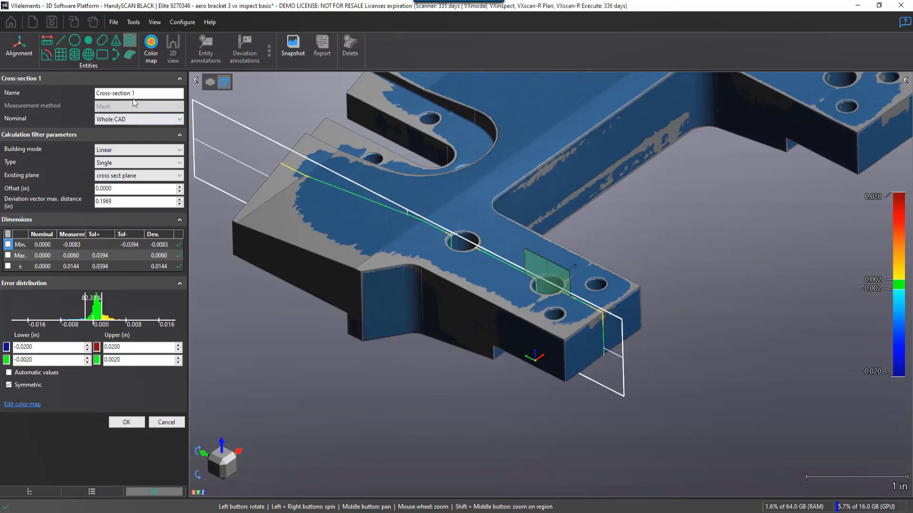
pyautogui.click(133, 424)
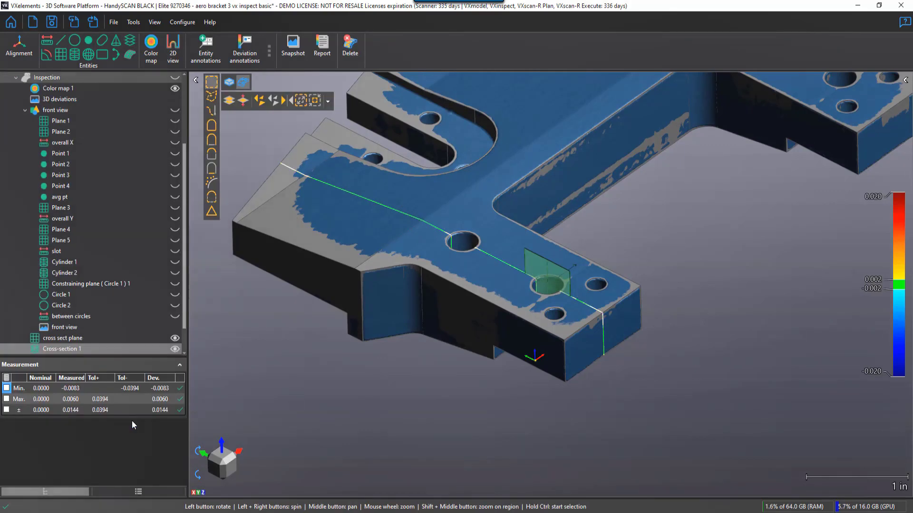
pyautogui.moveTo(334, 355); pyautogui.dragTo(383, 377, button='middle')
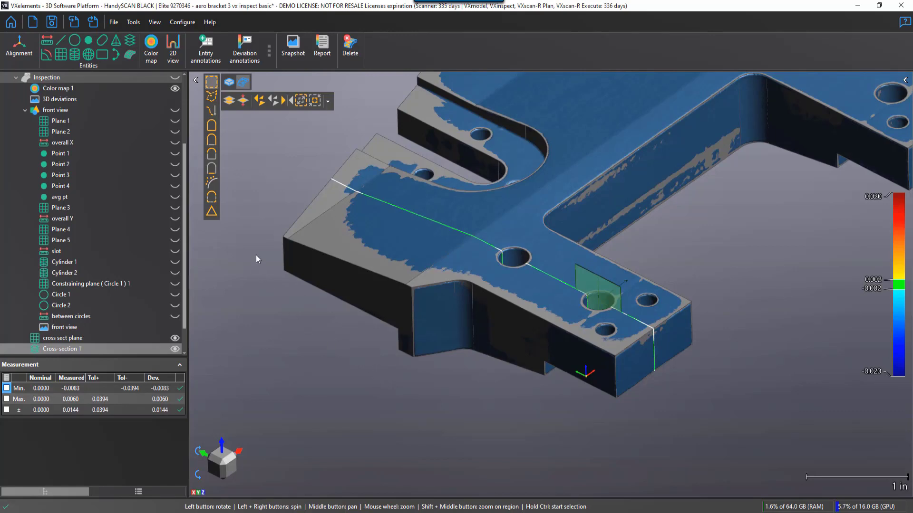
# Show the new cross-section in 2D view and rotate it 90 degrees clockwise so the profiles line up horizontally.
pyautogui.click(173, 56)
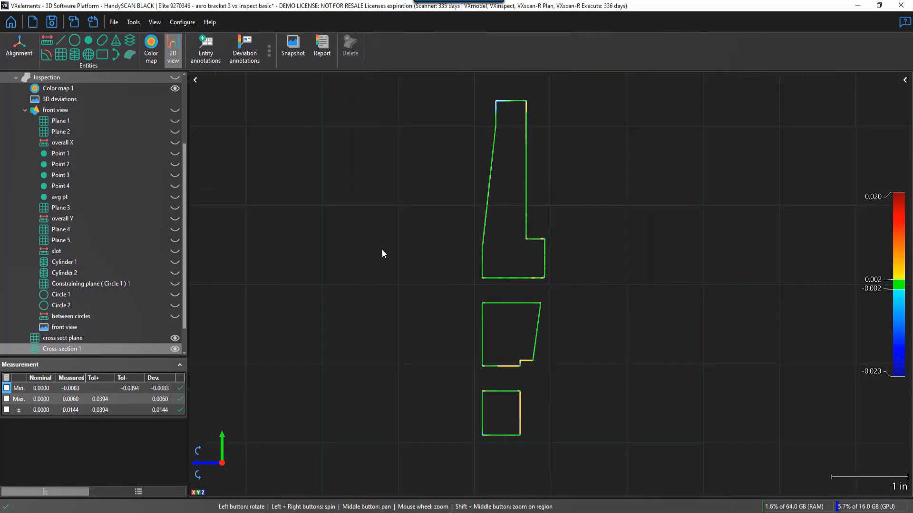
pyautogui.moveTo(393, 268); pyautogui.dragTo(350, 268, button='middle')
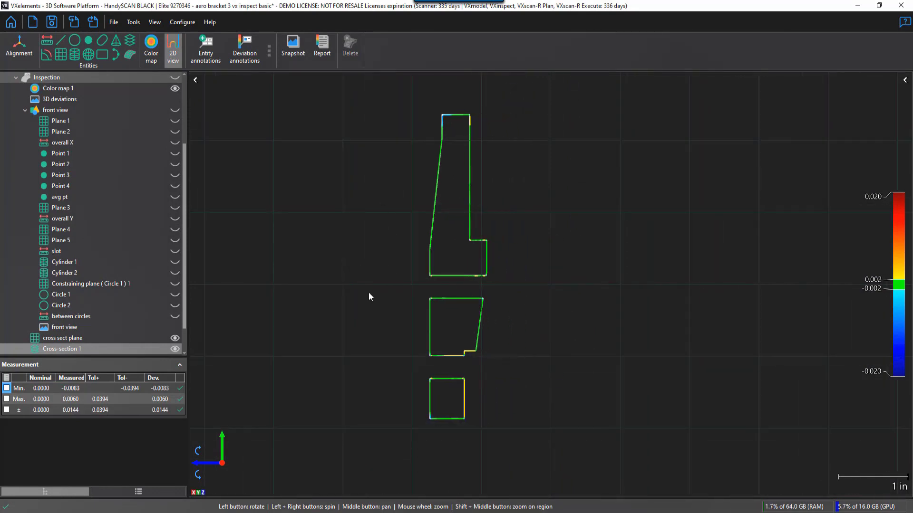
pyautogui.click(200, 451)
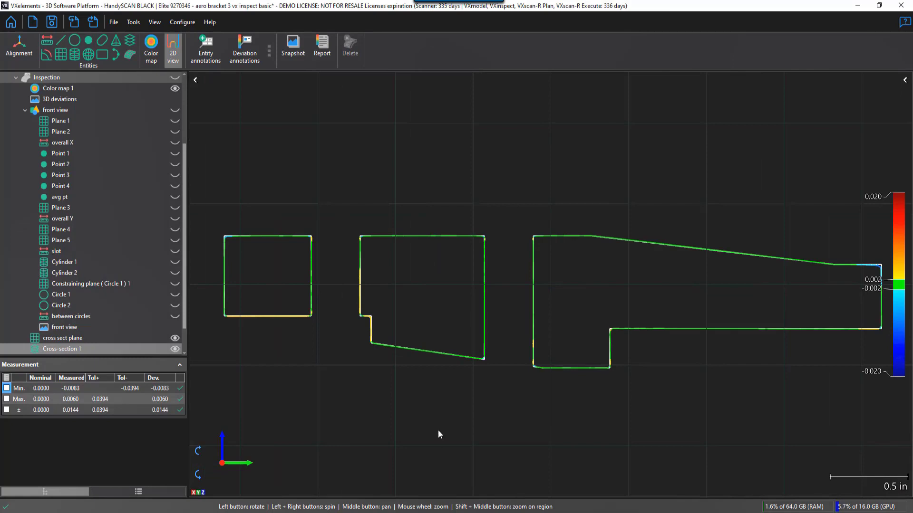
# Examine the deviations between the scanned and nominal outlines along the cross-section profiles and their corners.
pyautogui.scroll(-2, 437, 430)
pyautogui.moveTo(509, 420); pyautogui.dragTo(485, 395, button='middle')
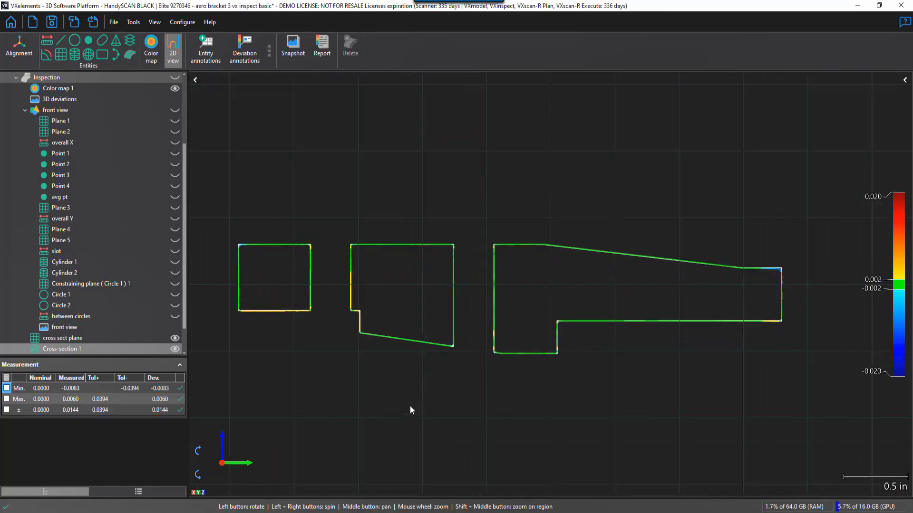
pyautogui.scroll(1, 516, 320)
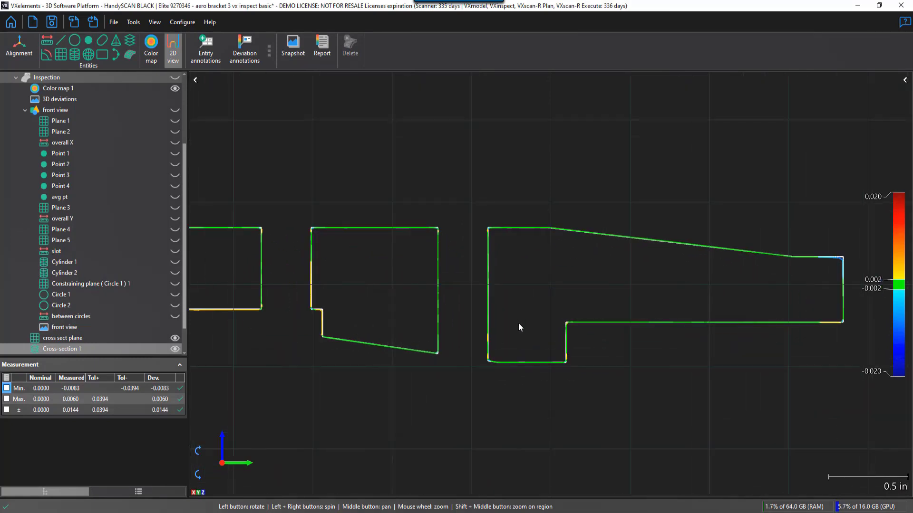
pyautogui.moveTo(295, 366); pyautogui.dragTo(399, 337, button='middle')
pyautogui.scroll(4, 353, 296)
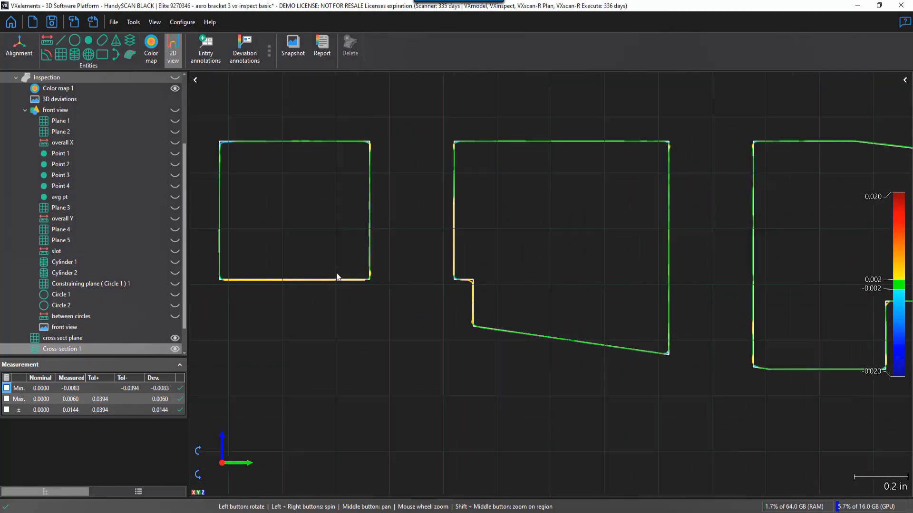
pyautogui.scroll(4, 358, 285)
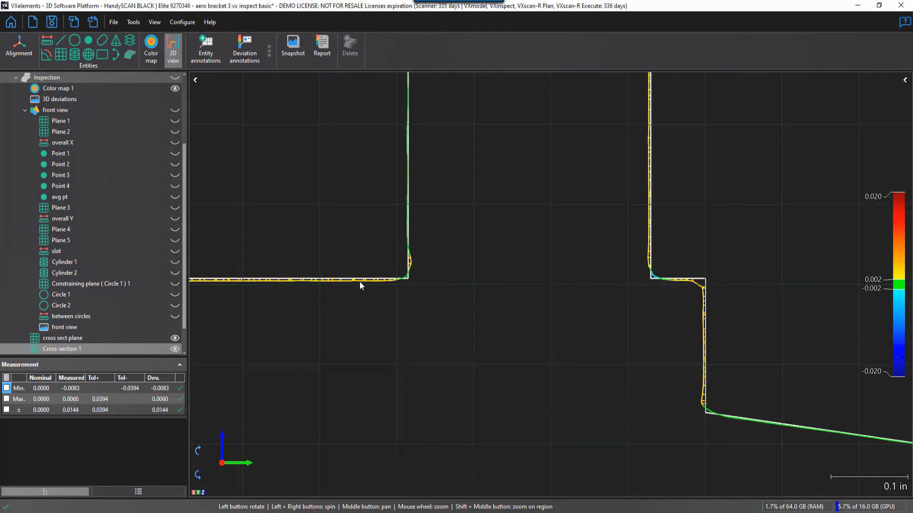
pyautogui.scroll(-10, 359, 281)
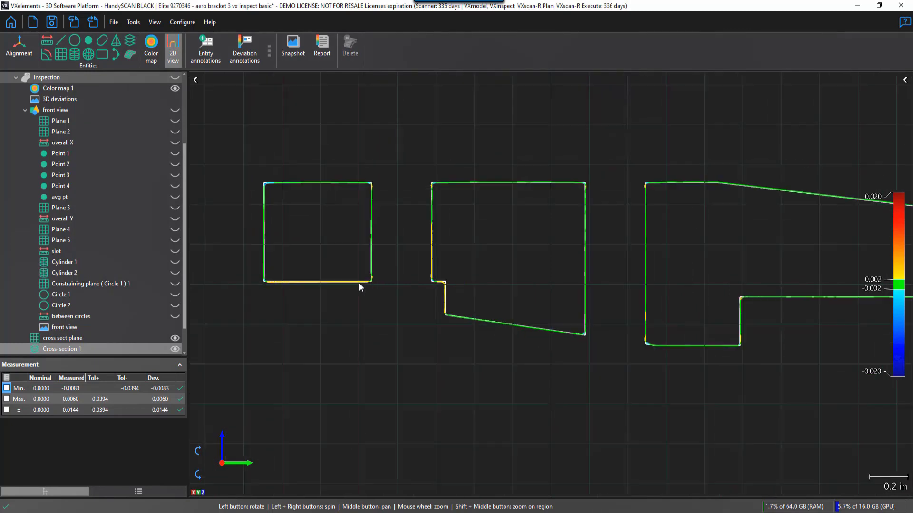
pyautogui.moveTo(503, 355); pyautogui.dragTo(473, 341, button='middle')
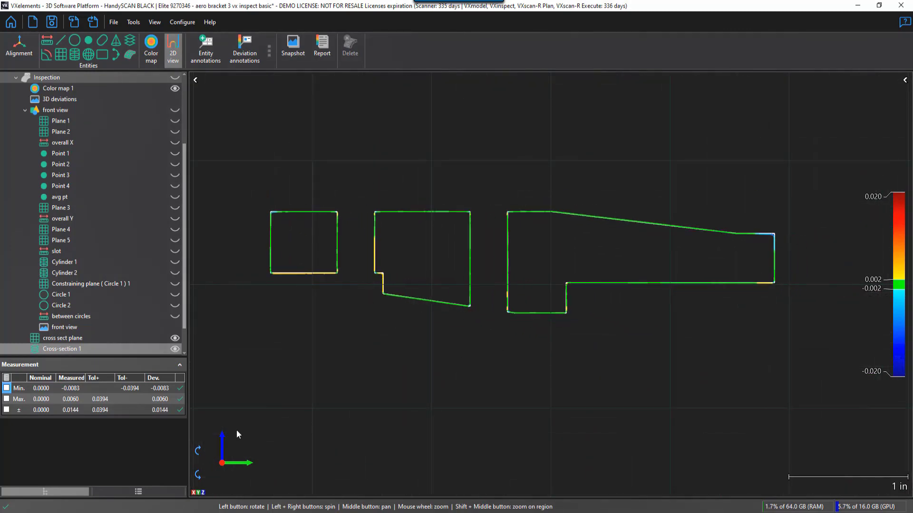
# Raise the deviation vector multiplier in the inspection display settings to about 7.8, and return to the inspection tree.
pyautogui.click(166, 491)
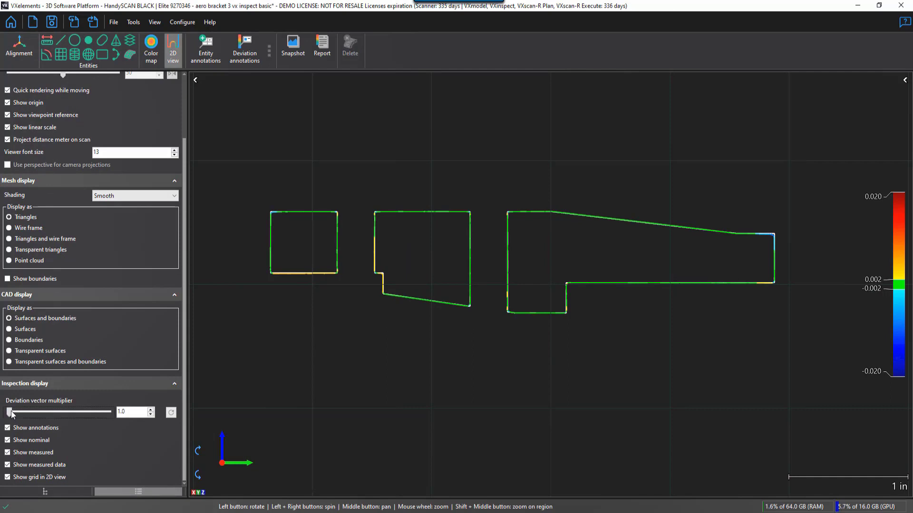
pyautogui.moveTo(9, 411); pyautogui.dragTo(53, 412)
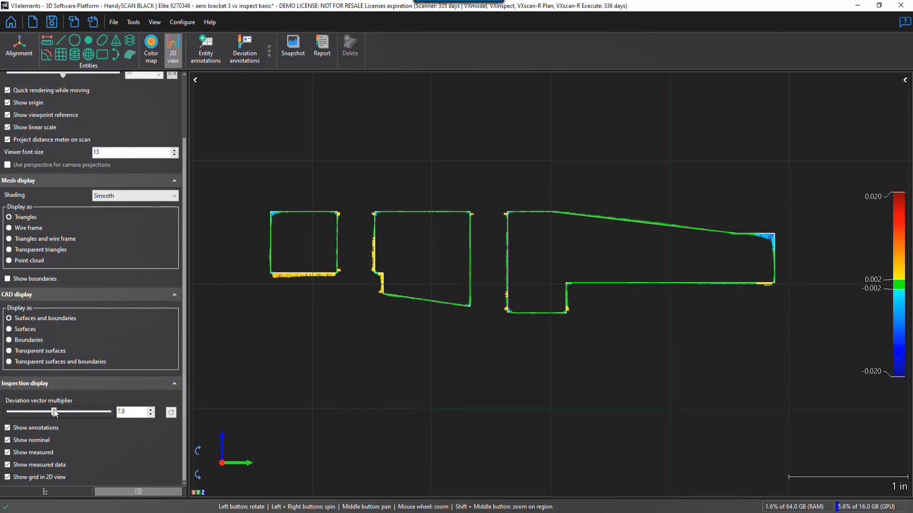
pyautogui.click(67, 492)
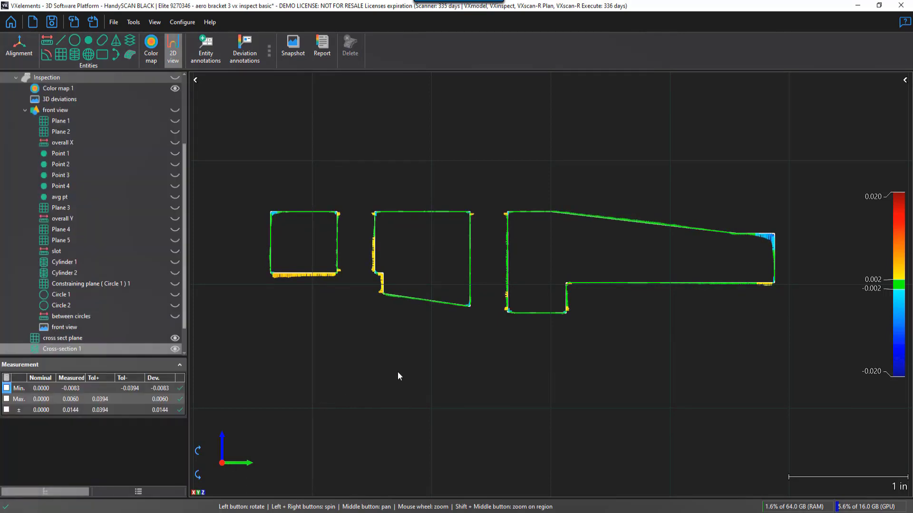
# Annotate the deviations on the square profile's lower edge and the largest profile's tapered-end corner and foot, with labels placed clear of the outlines.
pyautogui.moveTo(398, 372); pyautogui.dragTo(397, 385, button='middle')
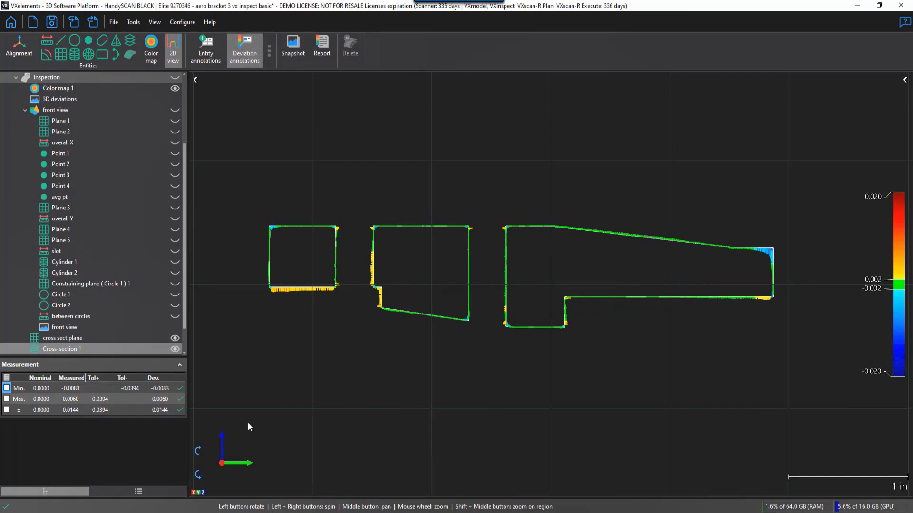
pyautogui.click(304, 290)
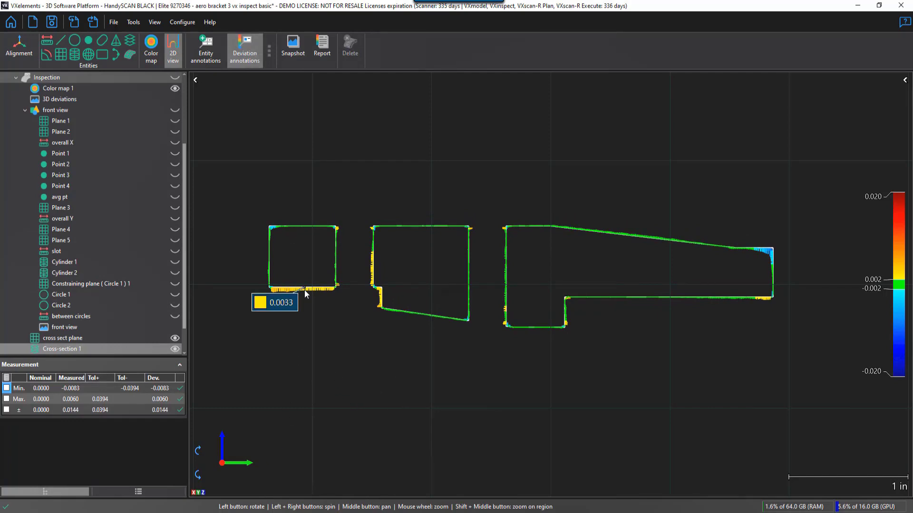
pyautogui.moveTo(282, 311)
pyautogui.mouseDown()
pyautogui.moveTo(286, 393)
pyautogui.moveTo(287, 382)
pyautogui.mouseUp()
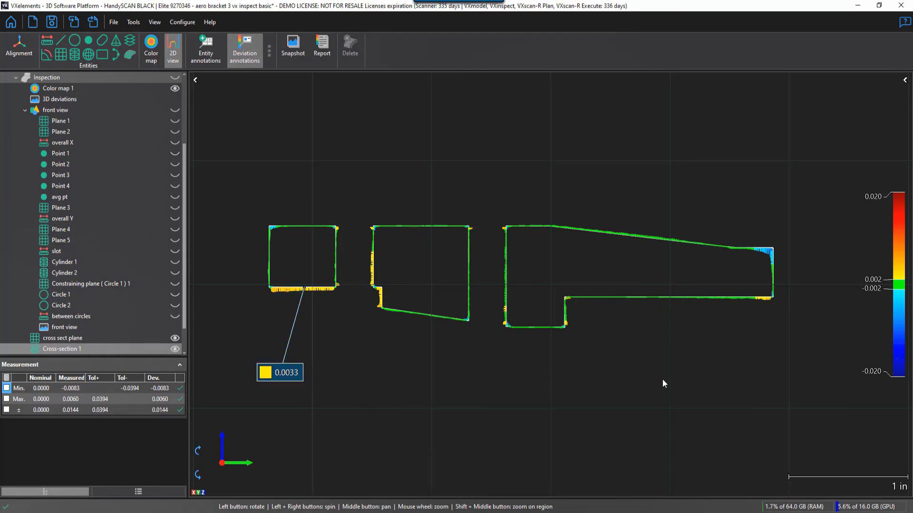
pyautogui.click(762, 249)
pyautogui.moveTo(791, 236); pyautogui.dragTo(797, 172)
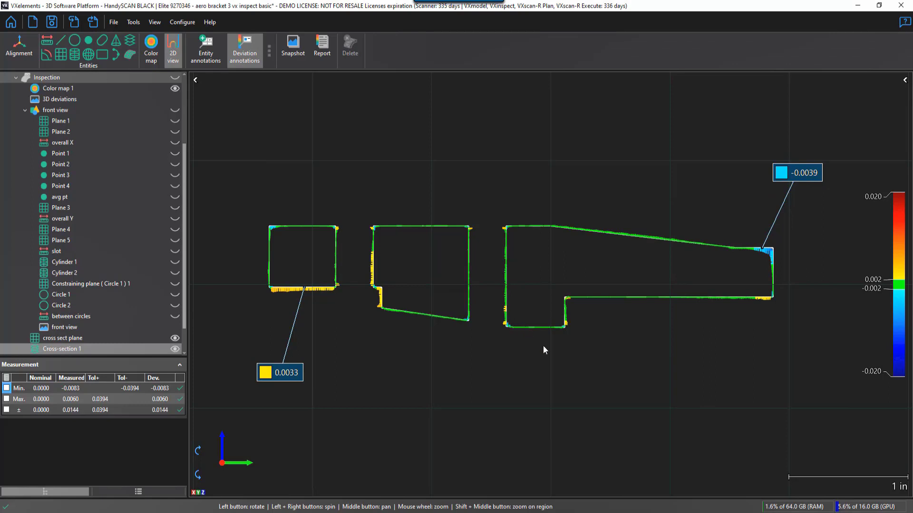
pyautogui.click(546, 327)
pyautogui.moveTo(534, 350)
pyautogui.mouseDown()
pyautogui.moveTo(570, 396)
pyautogui.moveTo(612, 408)
pyautogui.mouseUp()
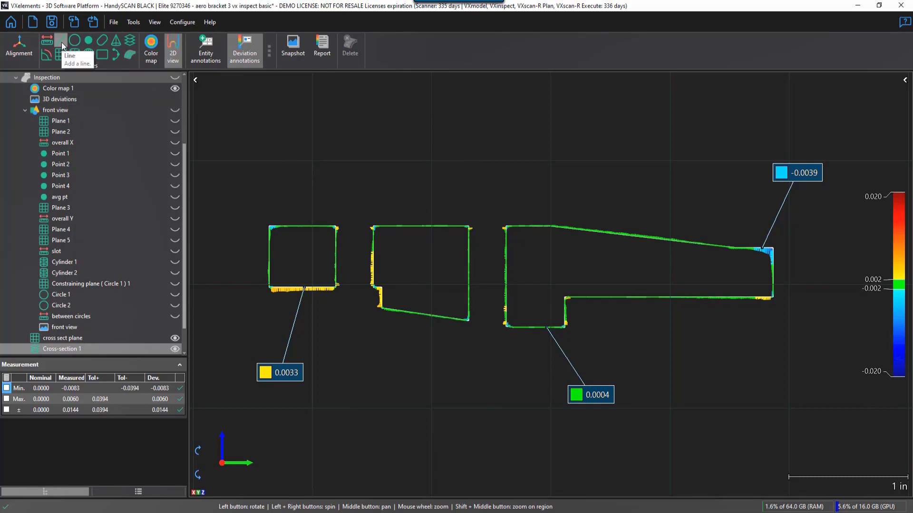
# Create a line on Cross-section 1 from the sloped upper edge of the largest profile.
pyautogui.click(62, 45)
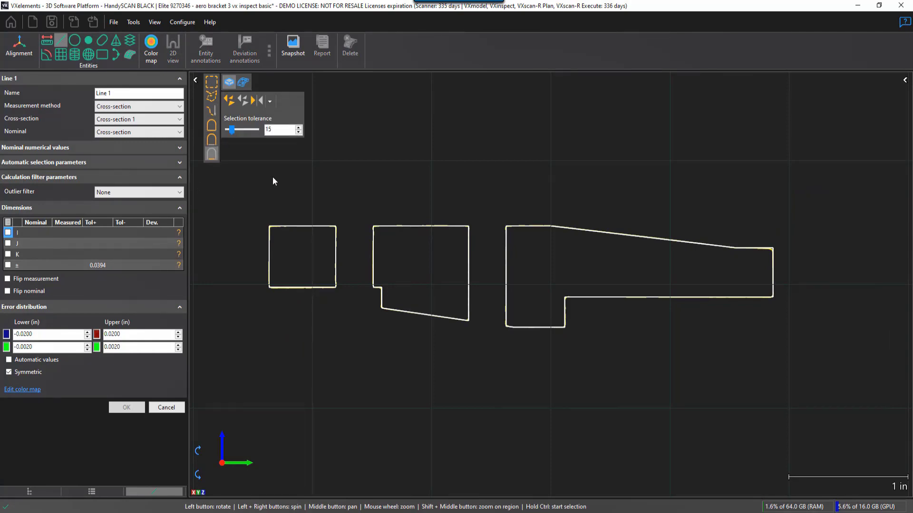
pyautogui.click(214, 159)
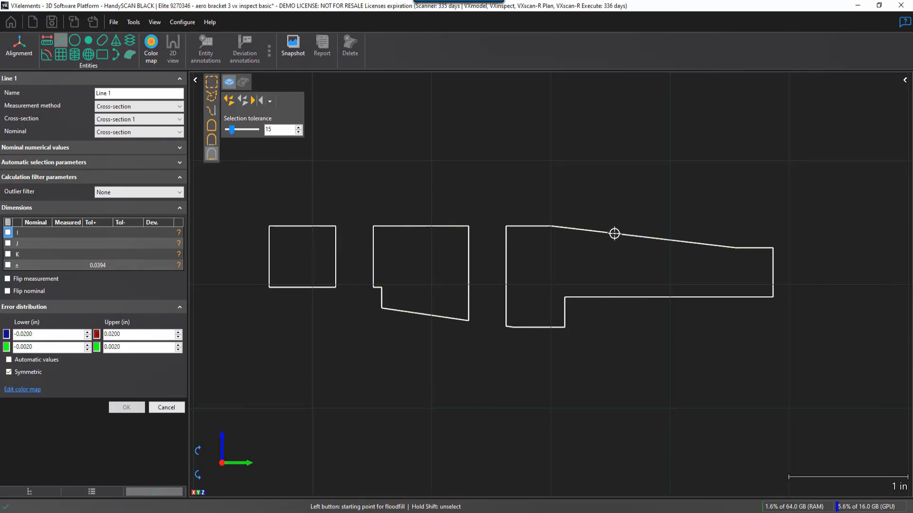
pyautogui.click(614, 232)
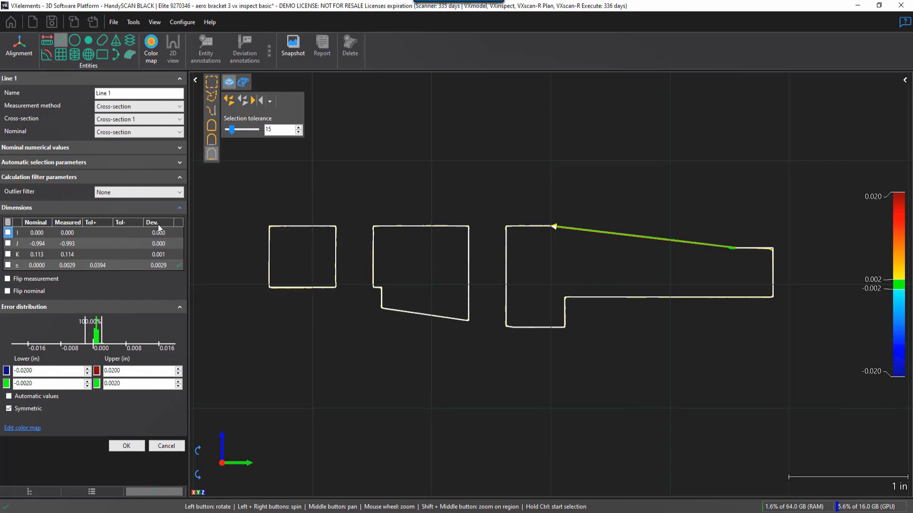
pyautogui.click(127, 446)
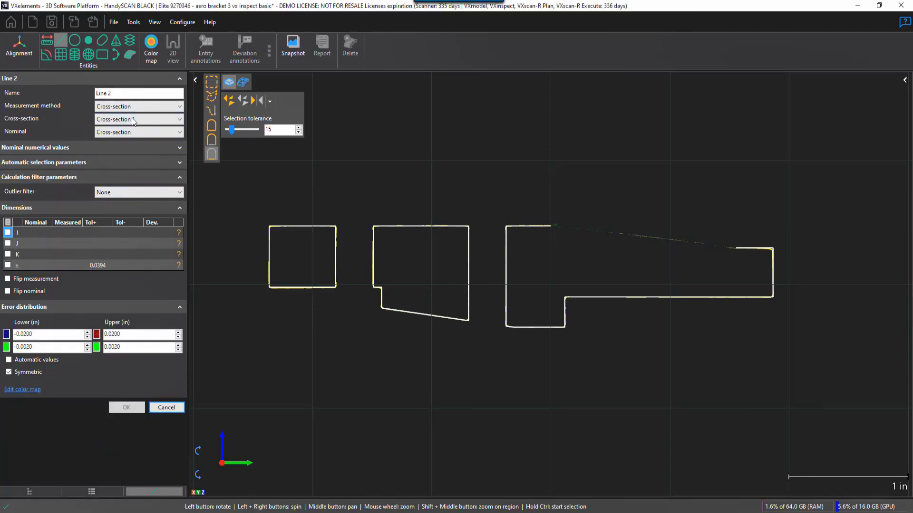
# Create a second line on Cross-section 1 from the flat upper edges of all three profiles.
pyautogui.click(524, 226)
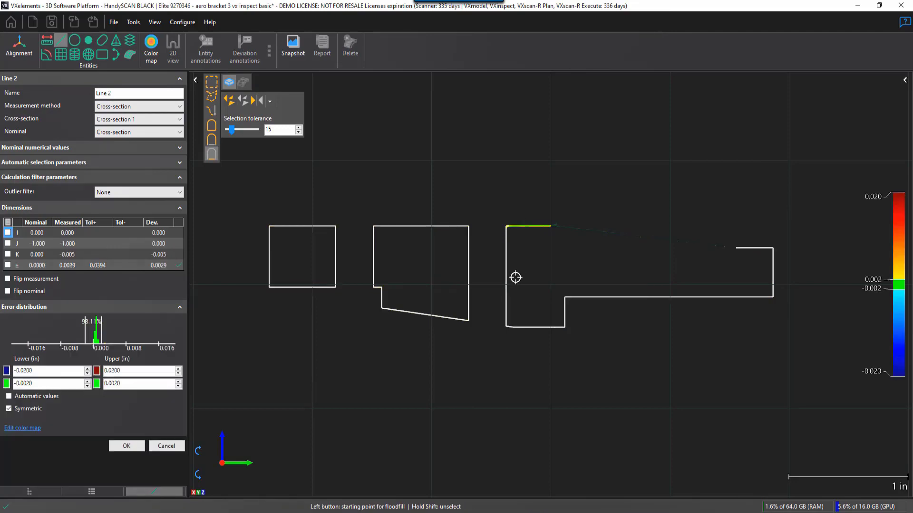
pyautogui.click(422, 226)
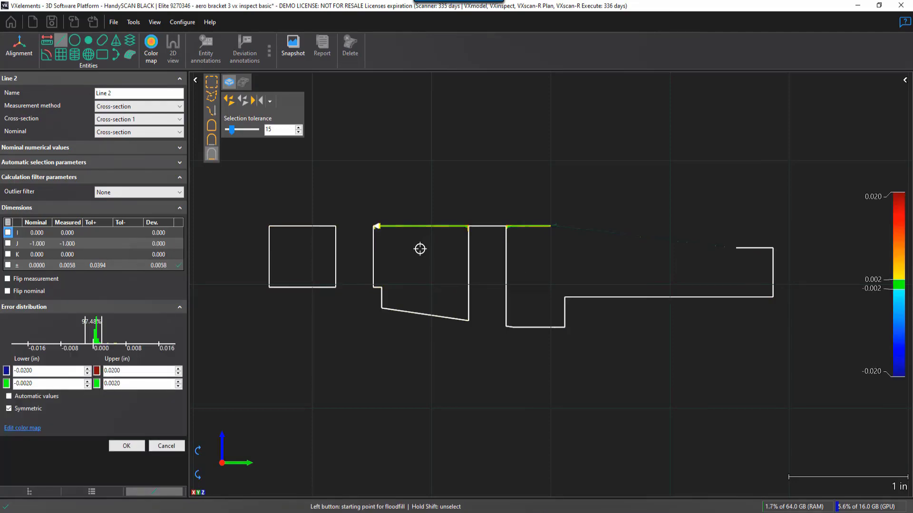
pyautogui.click(310, 226)
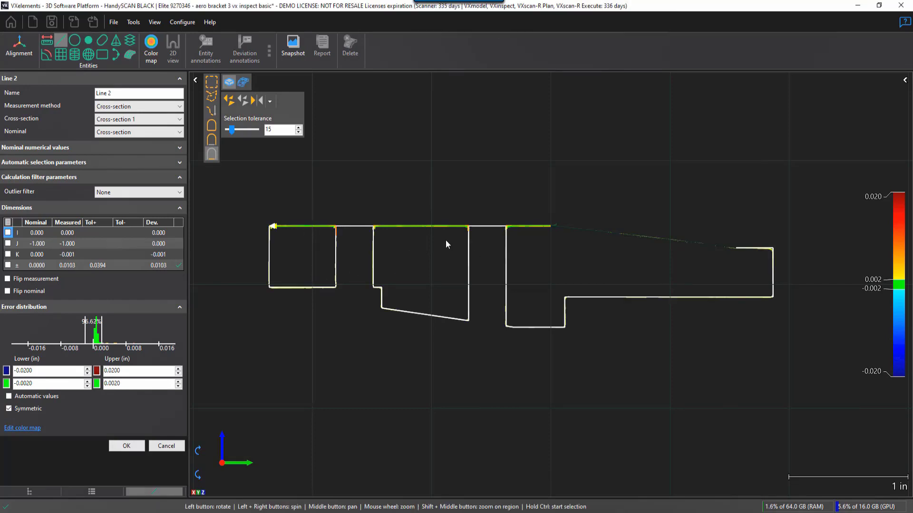
pyautogui.click(136, 446)
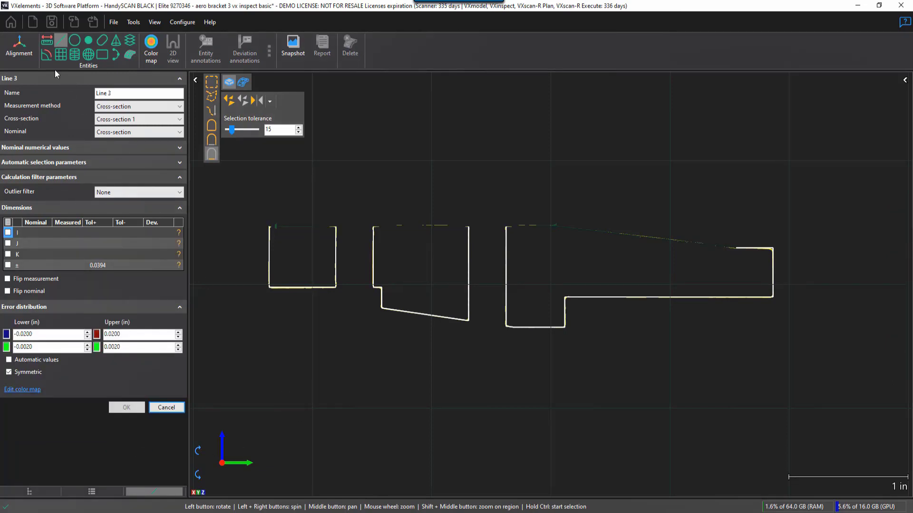
# Construct the acute angle between Line 1 and Line 2 on Cross-section 1 and place its dimension above the sloped edge.
pyautogui.click(47, 56)
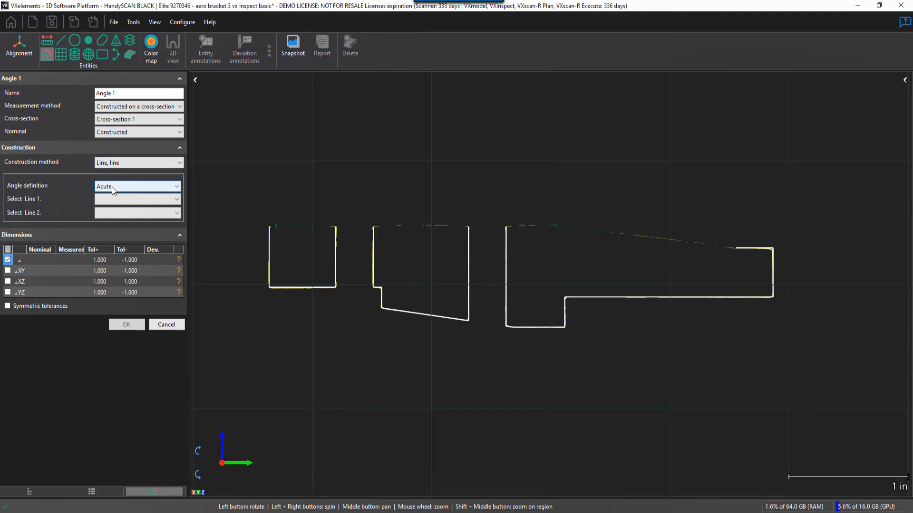
pyautogui.click(628, 234)
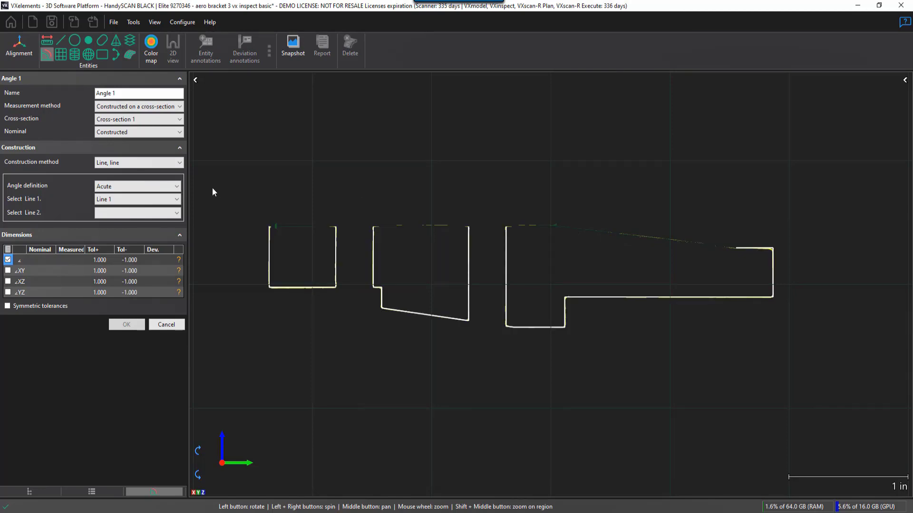
pyautogui.click(150, 213)
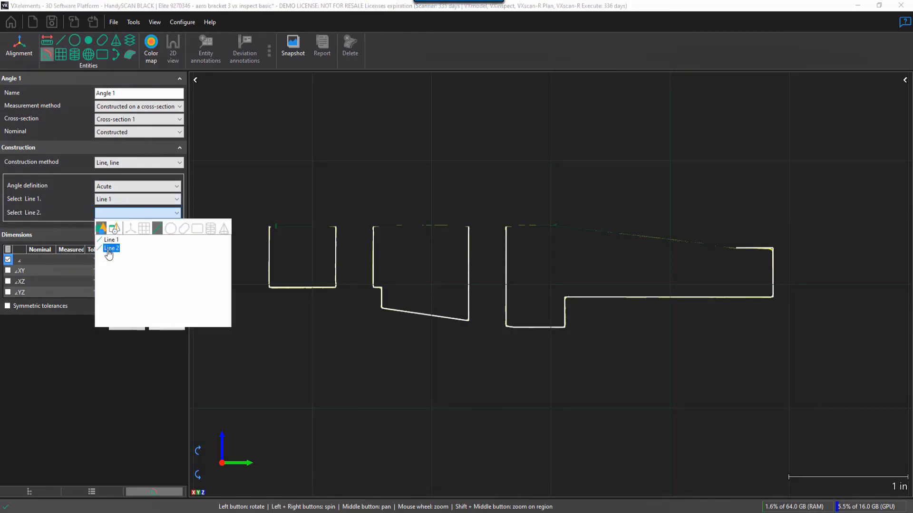
pyautogui.click(108, 249)
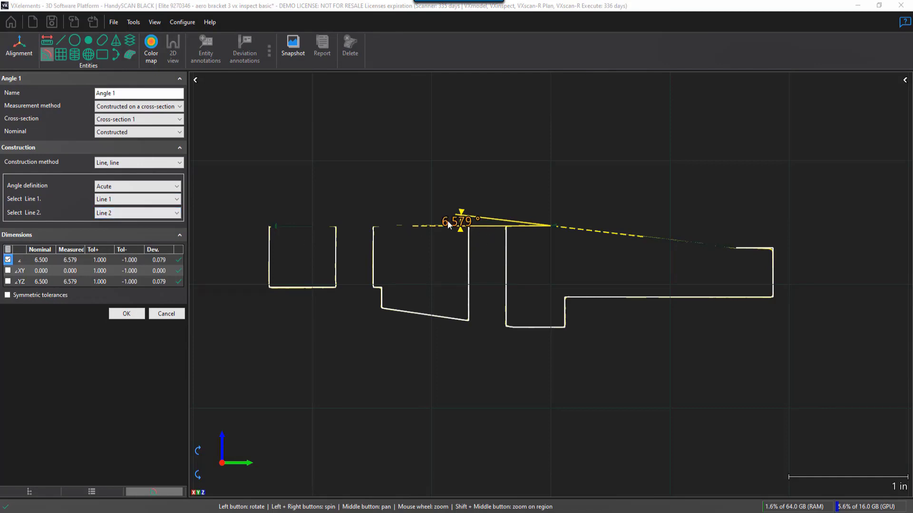
pyautogui.moveTo(478, 218); pyautogui.dragTo(661, 164)
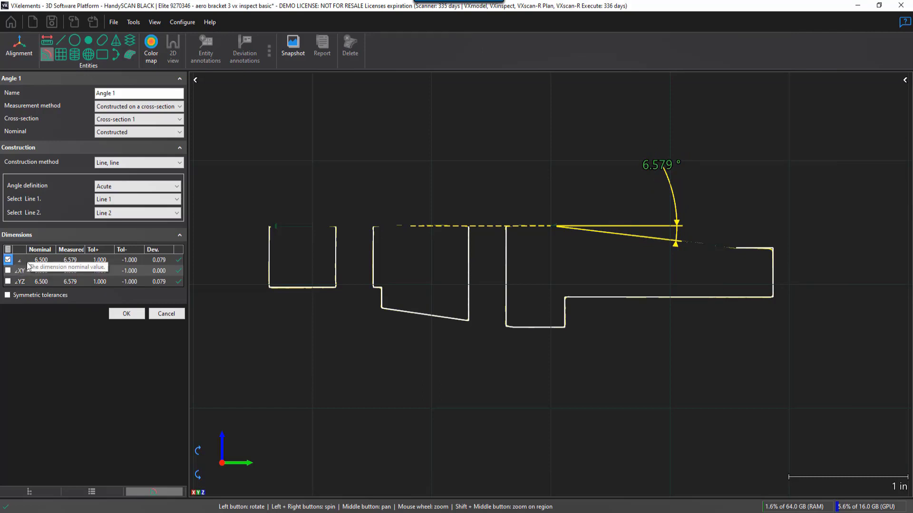
# Give the angle symmetric tolerances of 0.5 degrees, accept it, and finish creating angles.
pyautogui.click(104, 261)
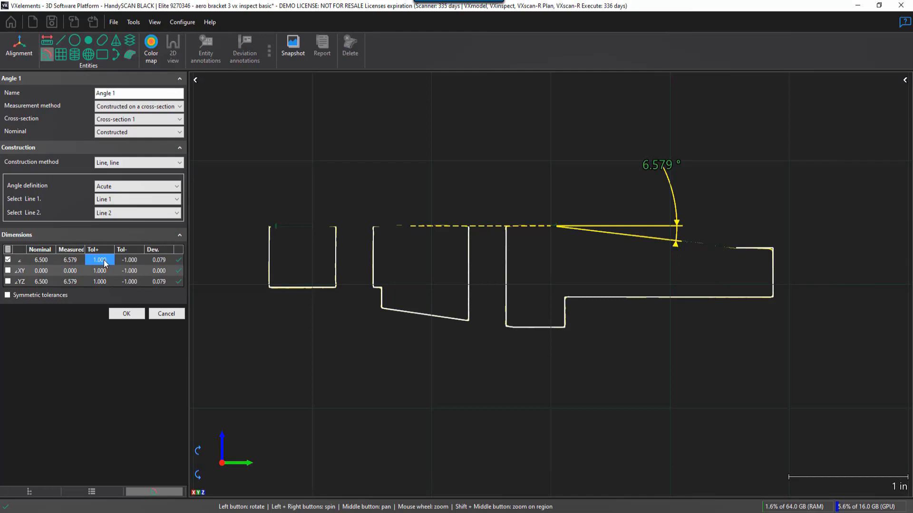
pyautogui.click(7, 295)
pyautogui.write('.')
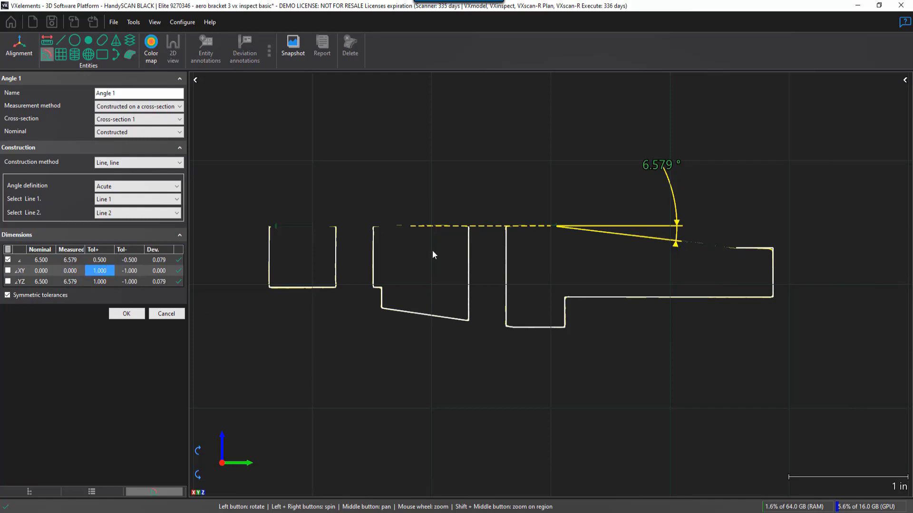
pyautogui.click(137, 316)
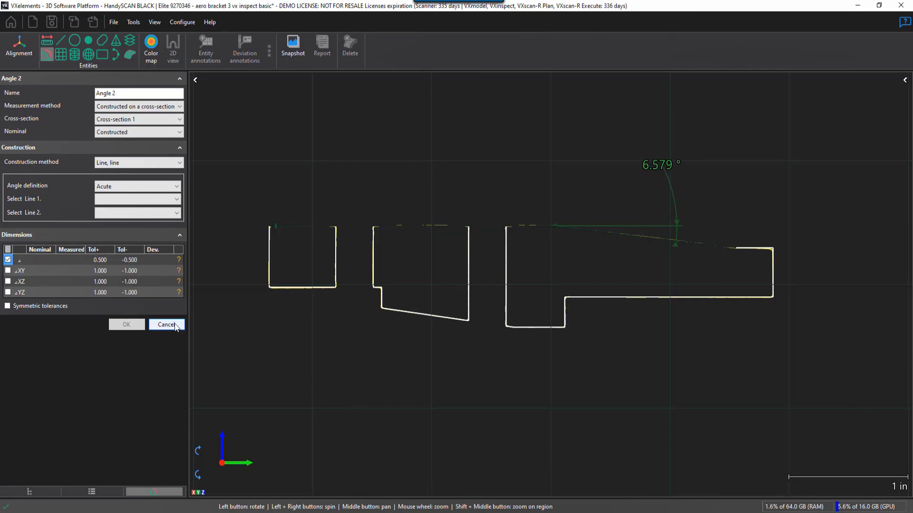
pyautogui.click(175, 325)
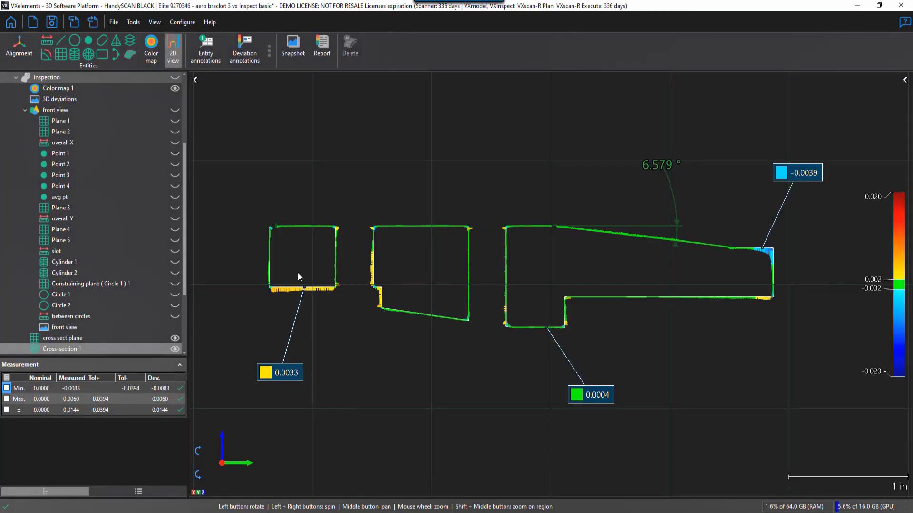
# Capture a snapshot of the annotated 2D section view and name it "cross section".
pyautogui.click(295, 44)
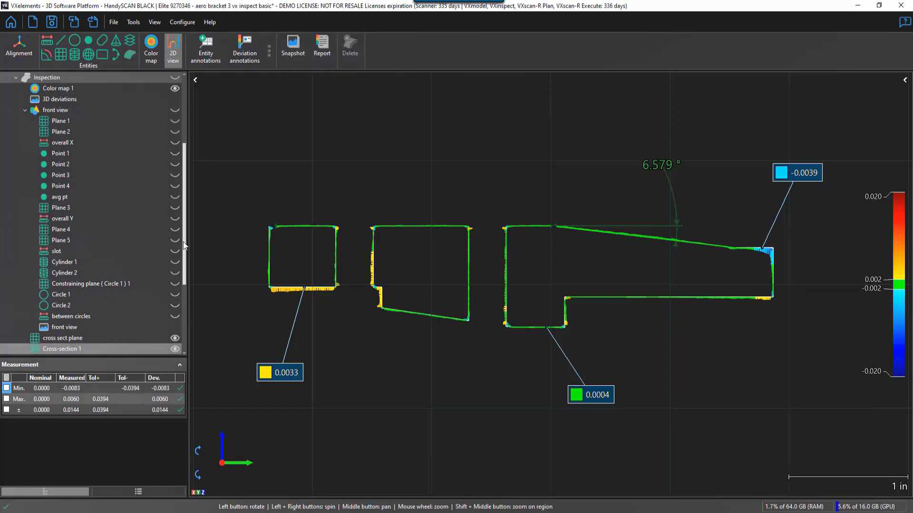
pyautogui.moveTo(184, 242); pyautogui.dragTo(192, 309)
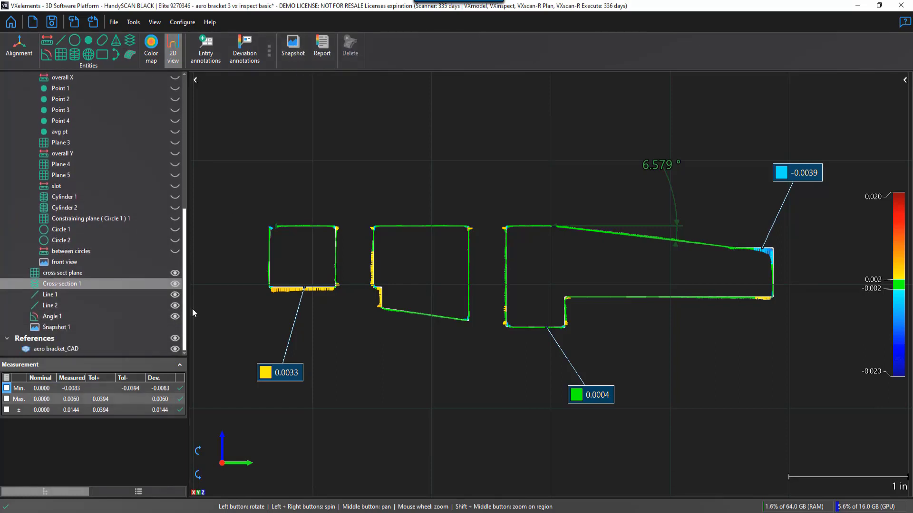
pyautogui.doubleClick(92, 328)
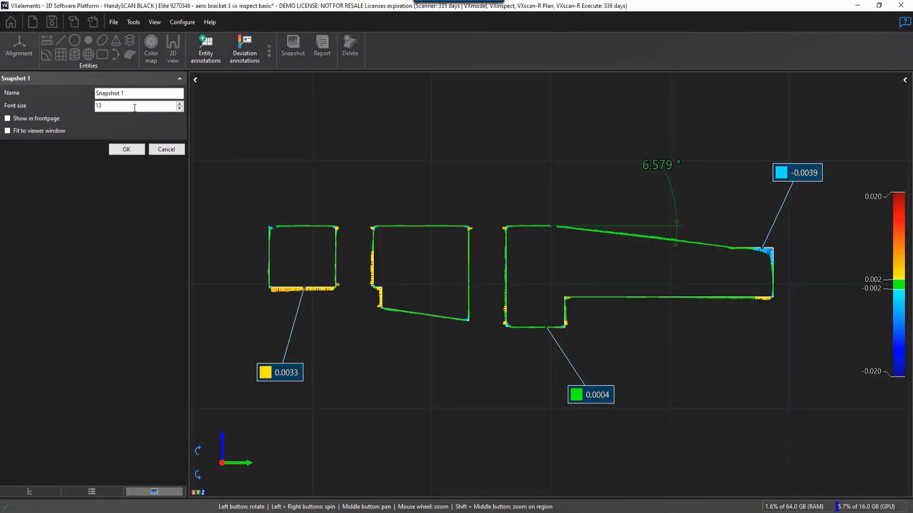
pyautogui.click(137, 94)
pyautogui.write('c')
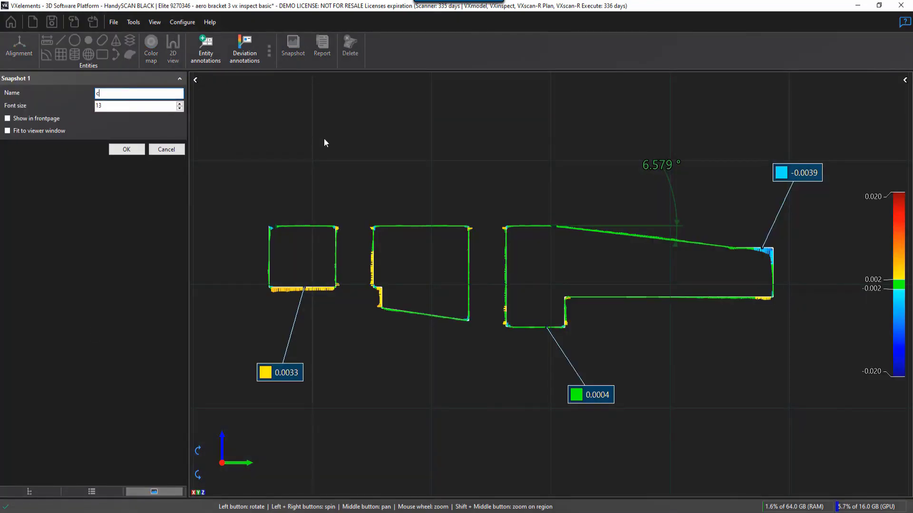
pyautogui.write('ross section')
pyautogui.click(127, 149)
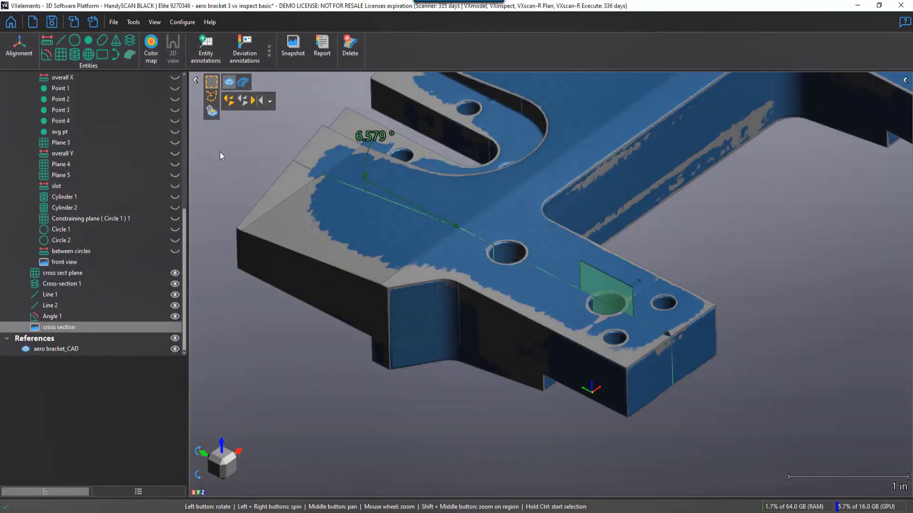
# Hide the cross sect plane, Cross-section 1, Line 1, Line 2 and Angle 1 in the 3D view.
pyautogui.click(178, 274)
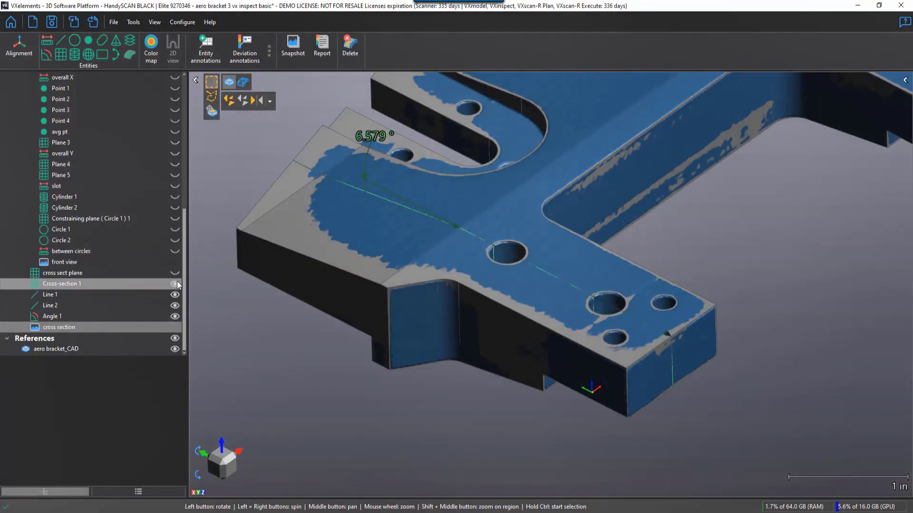
pyautogui.click(175, 284)
pyautogui.click(175, 295)
pyautogui.click(175, 306)
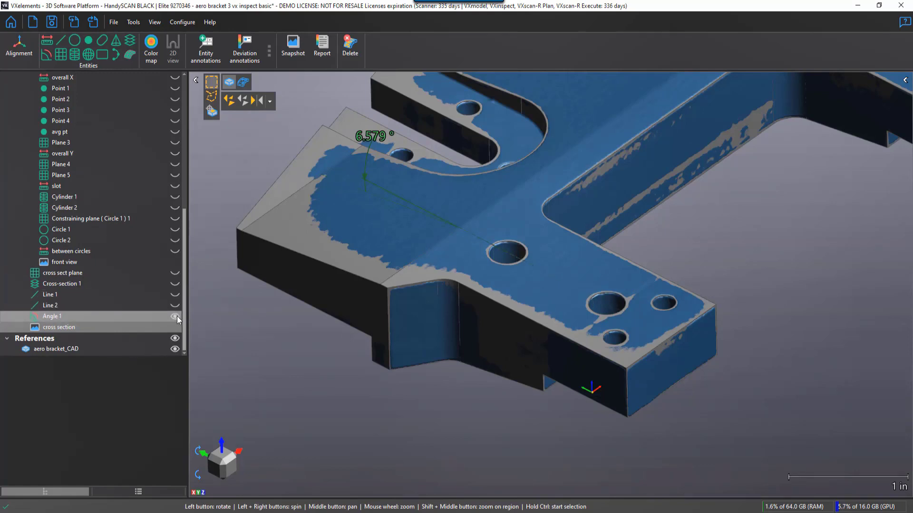
pyautogui.click(175, 317)
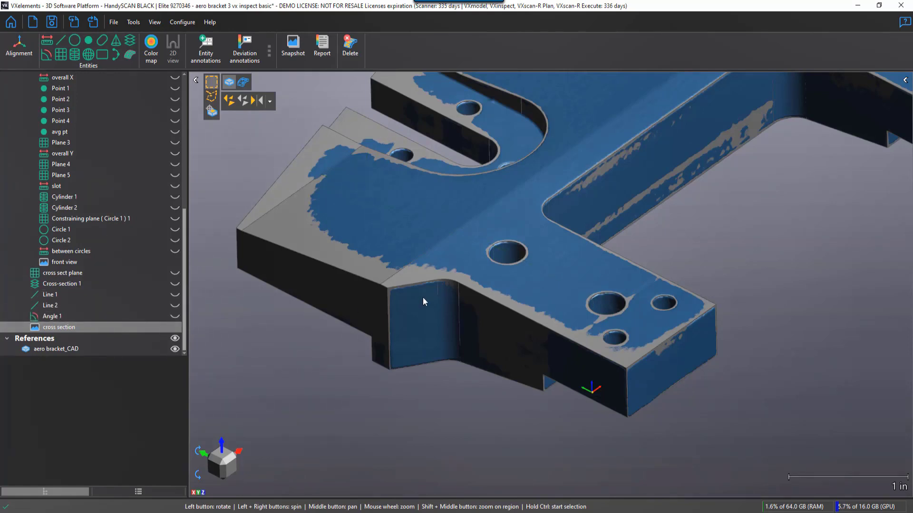
# Hide the aero bracket scan mesh and capture a snapshot of the whole CAD bracket, turned to show its slotted side.
pyautogui.moveTo(189, 260); pyautogui.dragTo(167, 109)
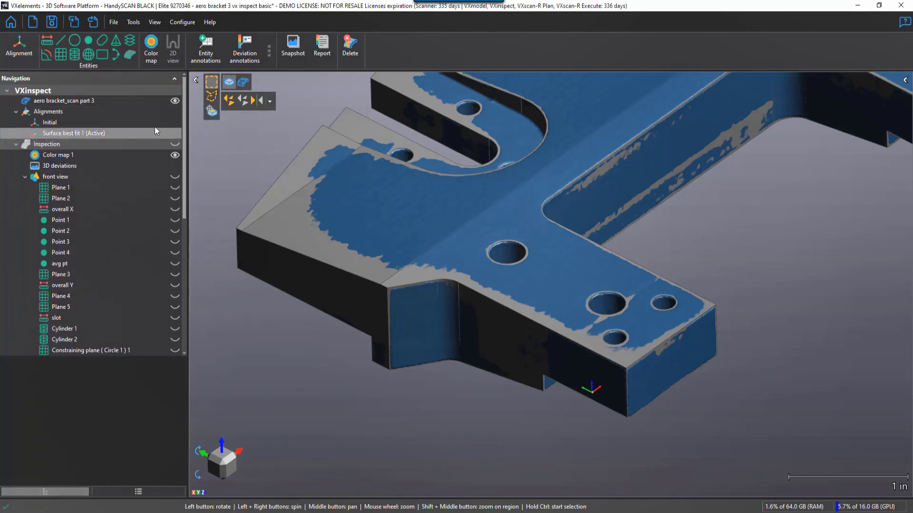
pyautogui.click(174, 100)
pyautogui.scroll(-5, 398, 210)
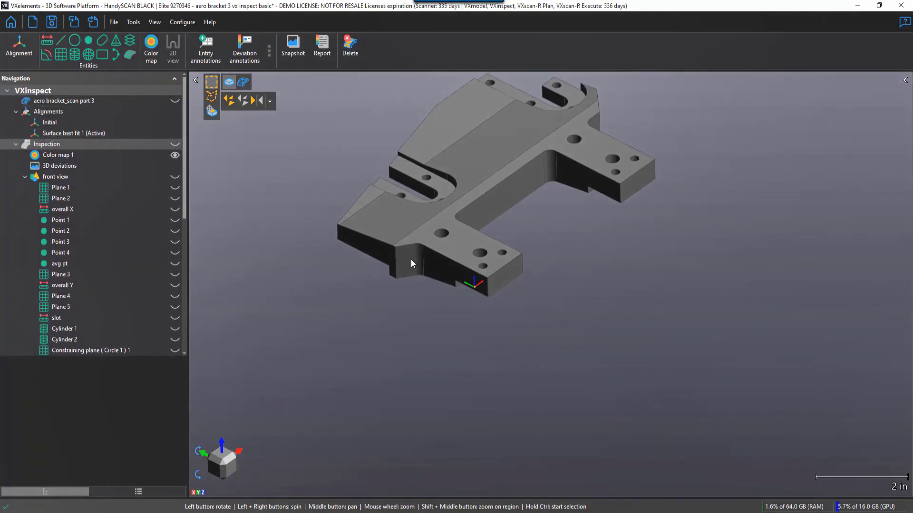
pyautogui.moveTo(411, 262); pyautogui.dragTo(565, 319)
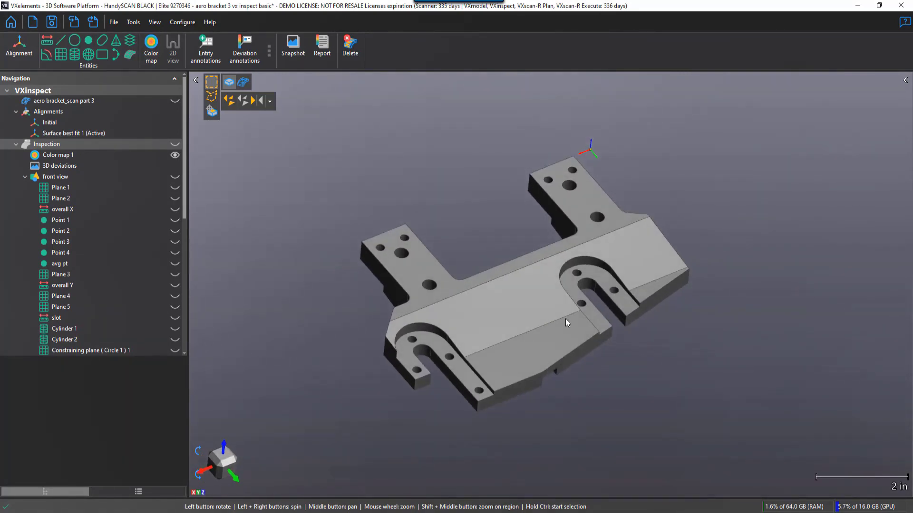
pyautogui.scroll(5, 567, 287)
pyautogui.moveTo(566, 286)
pyautogui.mouseDown(button='middle')
pyautogui.moveTo(546, 265)
pyautogui.moveTo(550, 286)
pyautogui.mouseUp(button='middle')
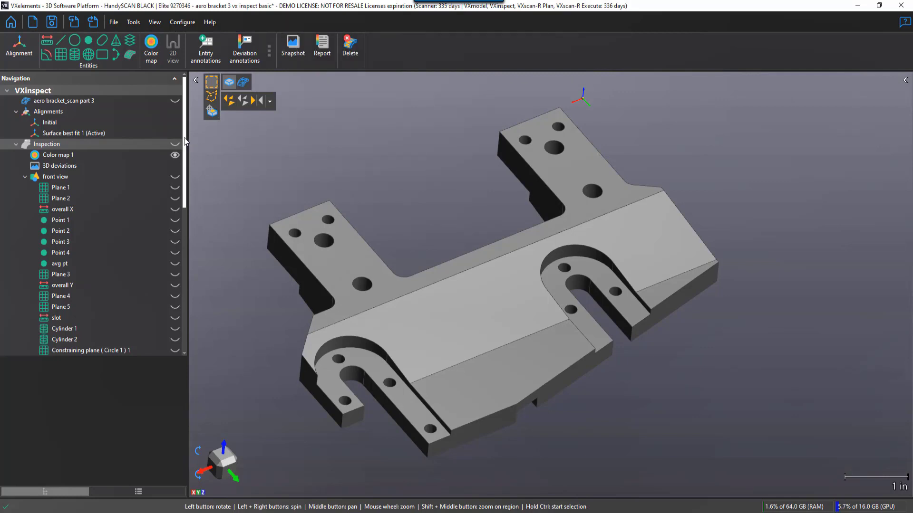
pyautogui.moveTo(185, 137); pyautogui.dragTo(215, 287)
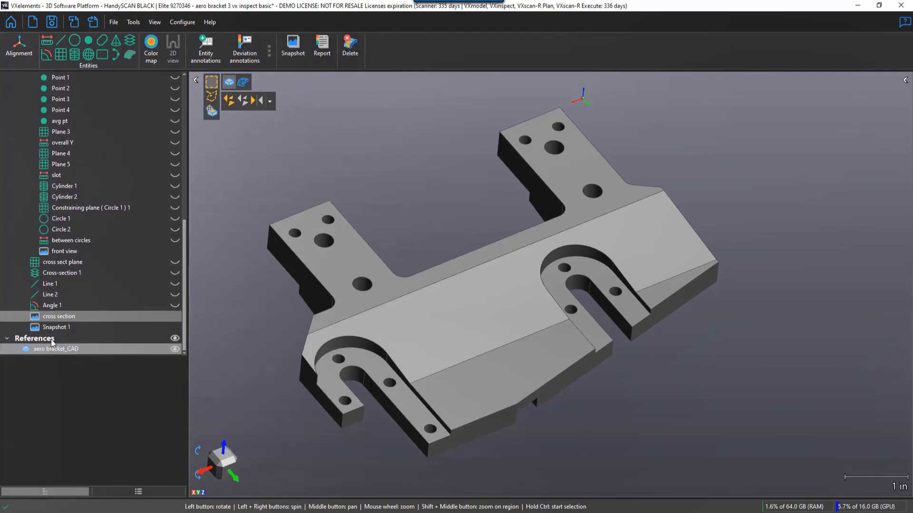
# Rename Snapshot 1 to "aero bracket" and set it to show on the report's front page.
pyautogui.click(57, 327)
pyautogui.doubleClick(57, 328)
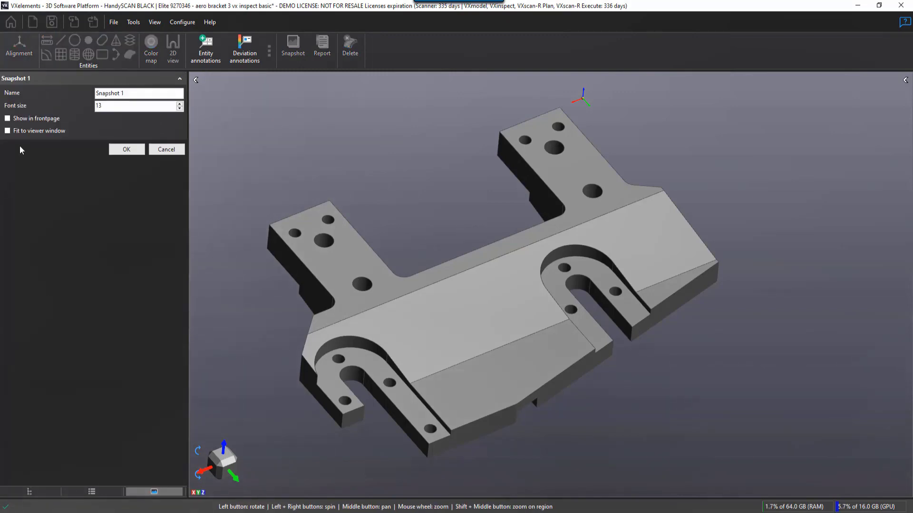
pyautogui.click(20, 120)
pyautogui.moveTo(133, 94); pyautogui.dragTo(64, 91)
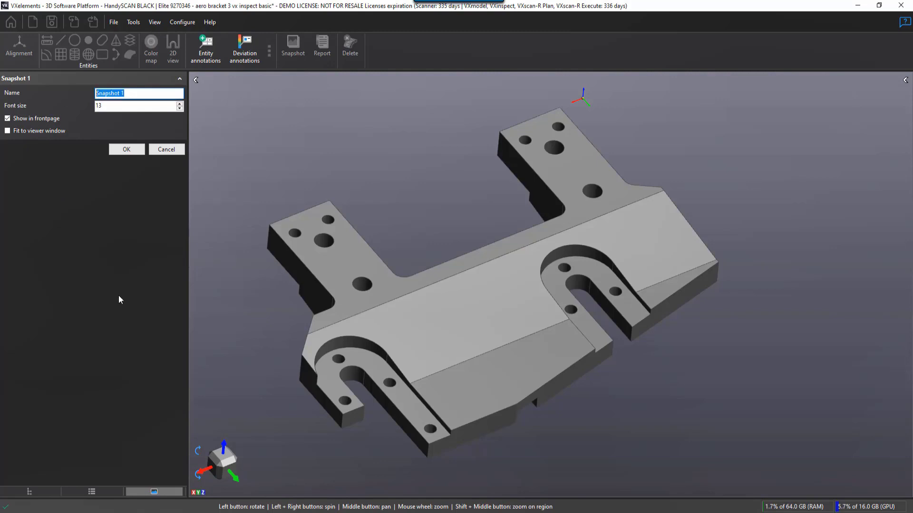
pyautogui.write('aero bracket')
pyautogui.click(128, 149)
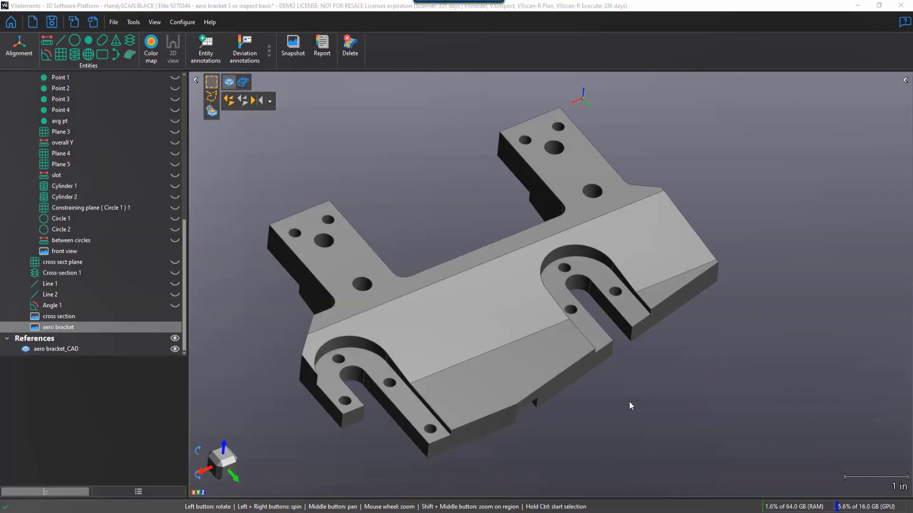
# Start a report and enter part name "aero bracket", the operator's initials and part number 1234.
pyautogui.scroll(-3, 509, 353)
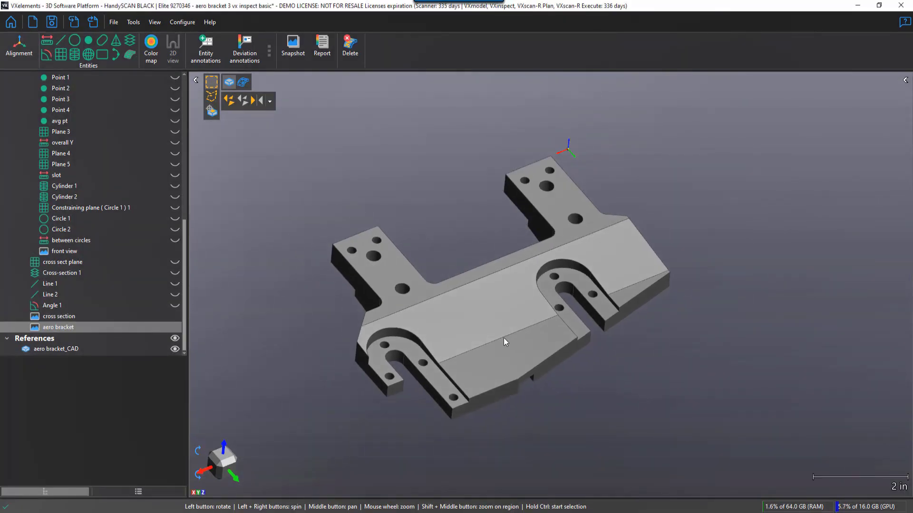
pyautogui.moveTo(503, 338); pyautogui.dragTo(445, 310, button='middle')
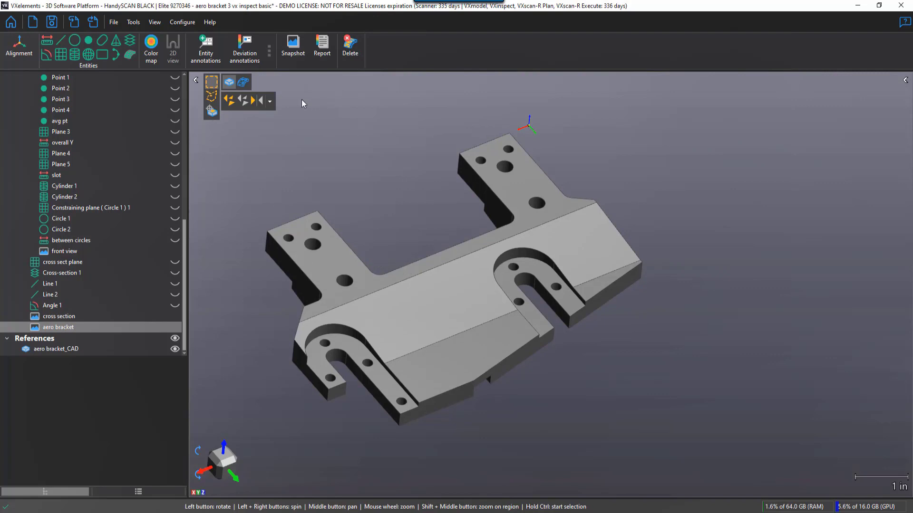
pyautogui.click(328, 49)
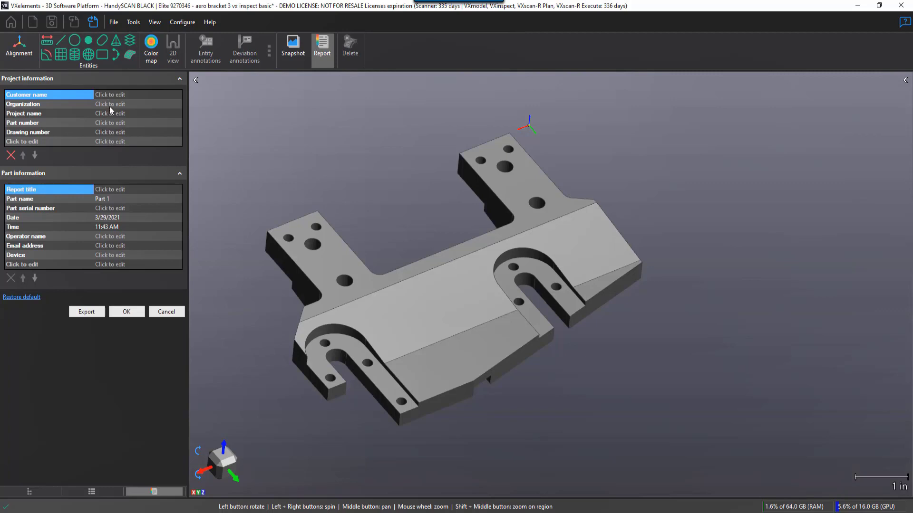
pyautogui.click(113, 201)
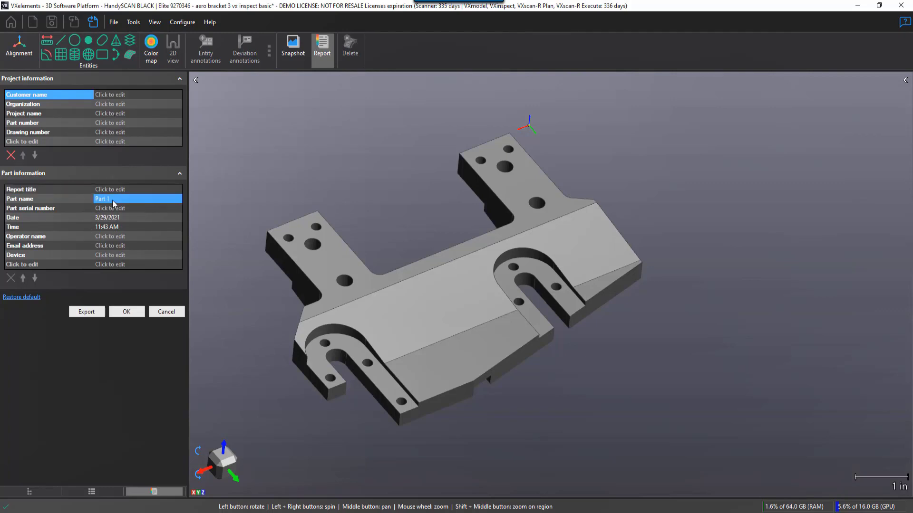
pyautogui.write('acke')
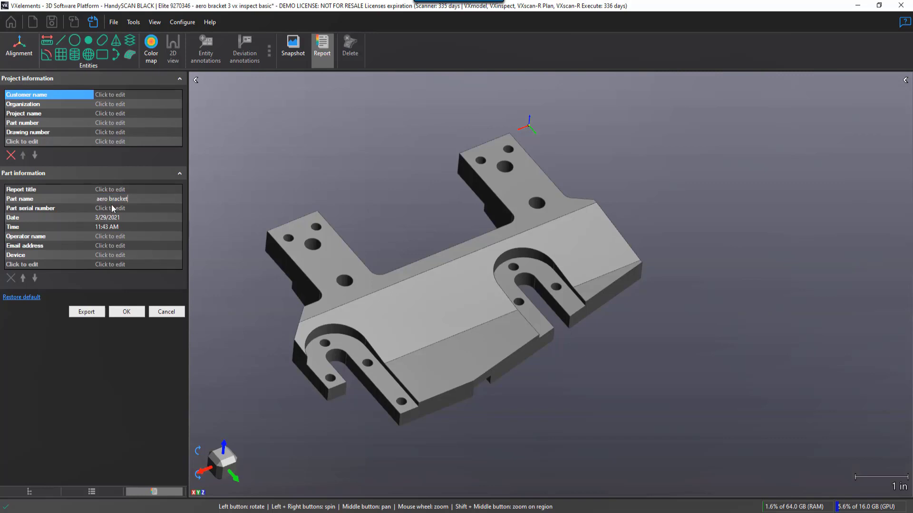
pyautogui.click(107, 238)
pyautogui.write('DA')
pyautogui.click(119, 124)
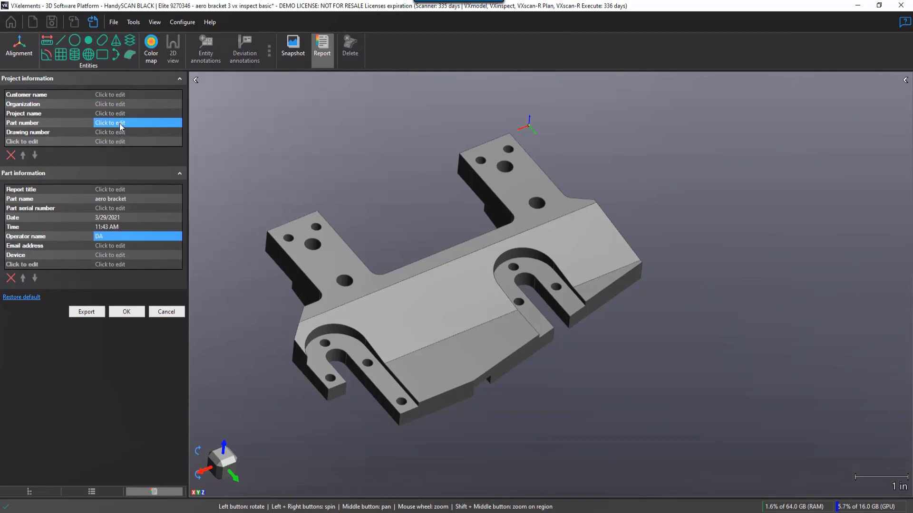
pyautogui.write('1234')
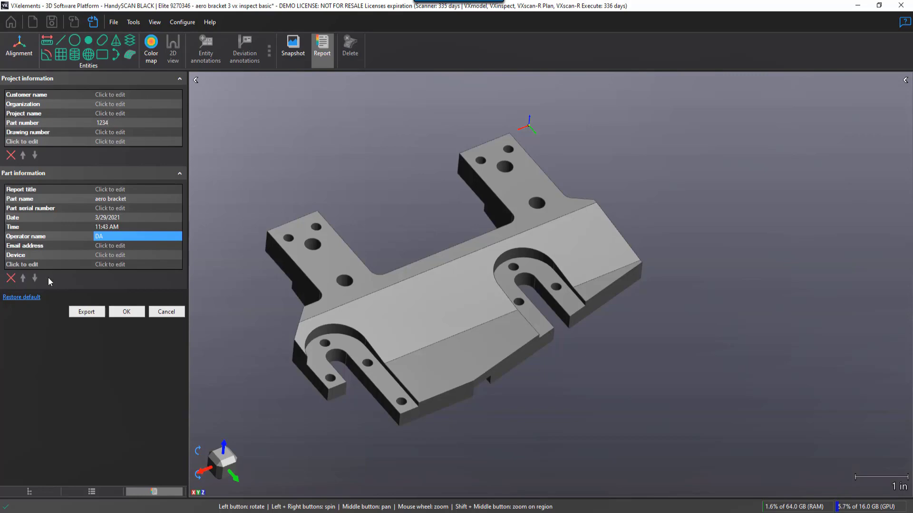
# Export the report as an Excel file named "report" in the aero bracket_non VX Elite mode folder.
pyautogui.click(91, 316)
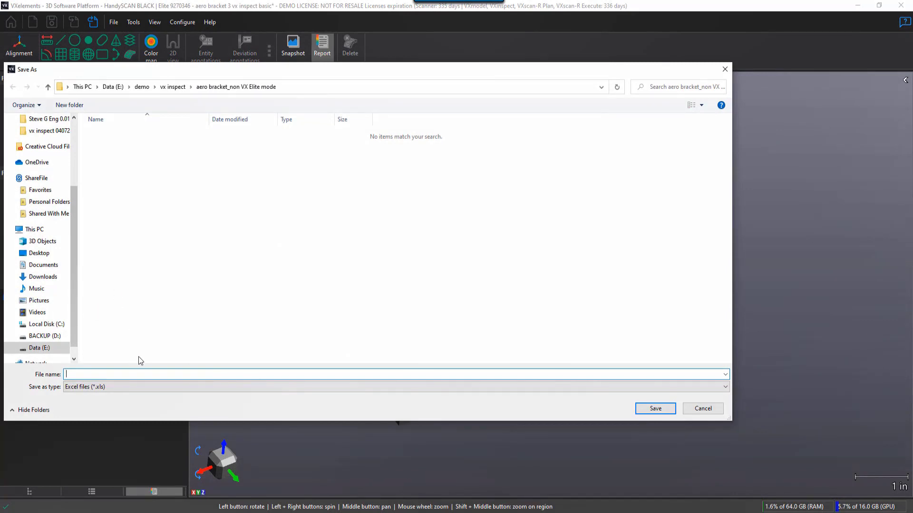
pyautogui.write('report')
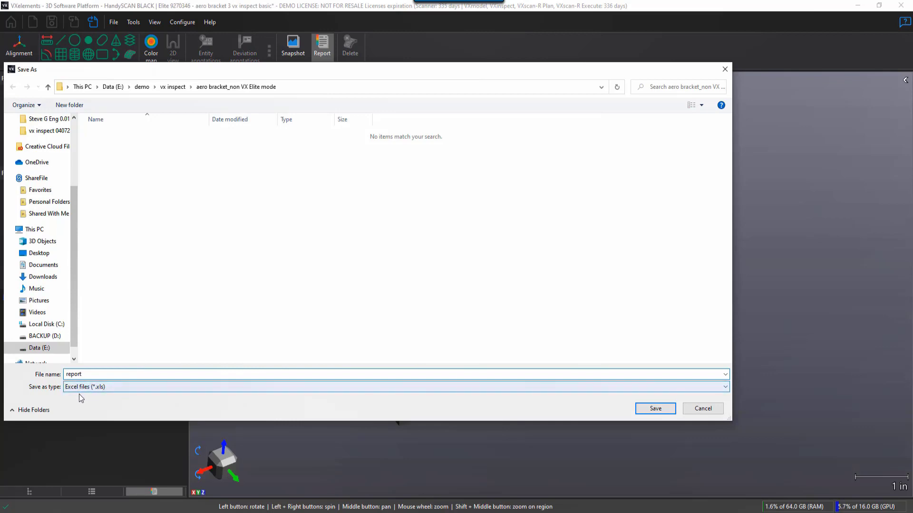
pyautogui.click(654, 410)
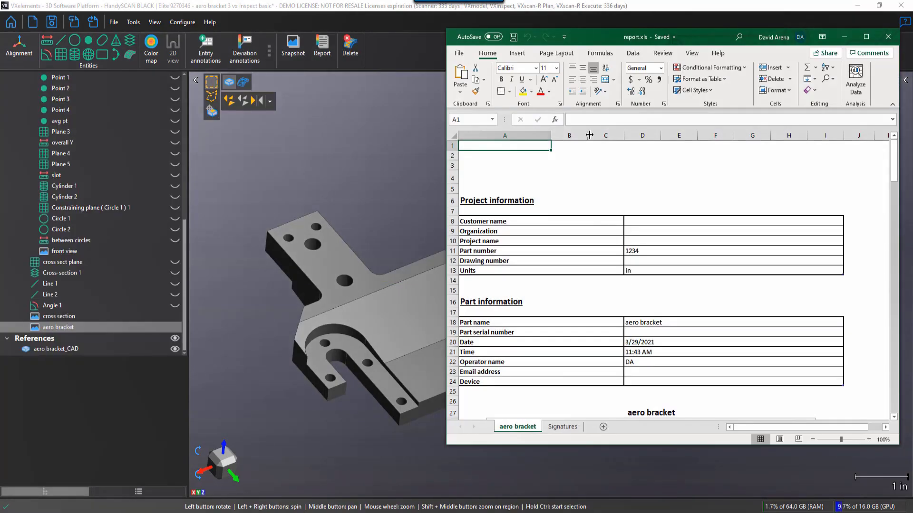
# Enlarge the exported report in Excel and examine its project and part information, bracket image, 3D deviations and overall X table.
pyautogui.click(866, 37)
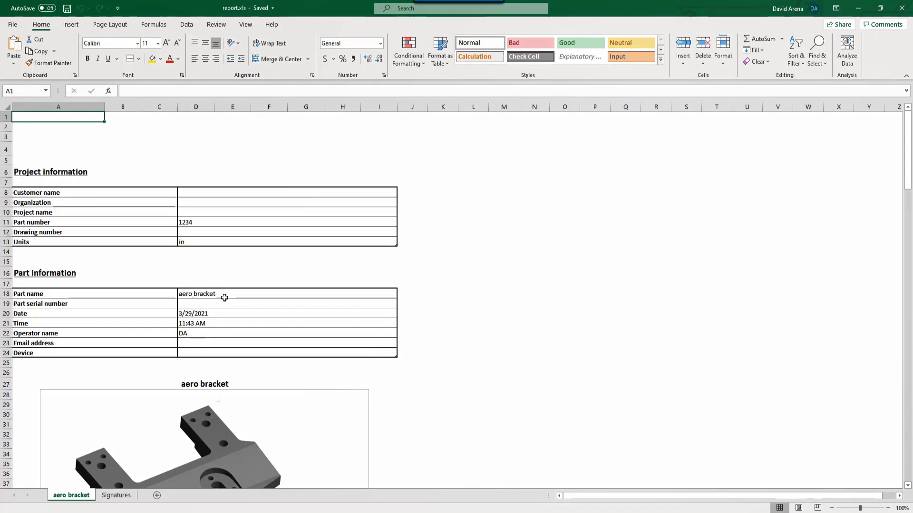
pyautogui.scroll(-2, 219, 298)
pyautogui.scroll(-3, 219, 297)
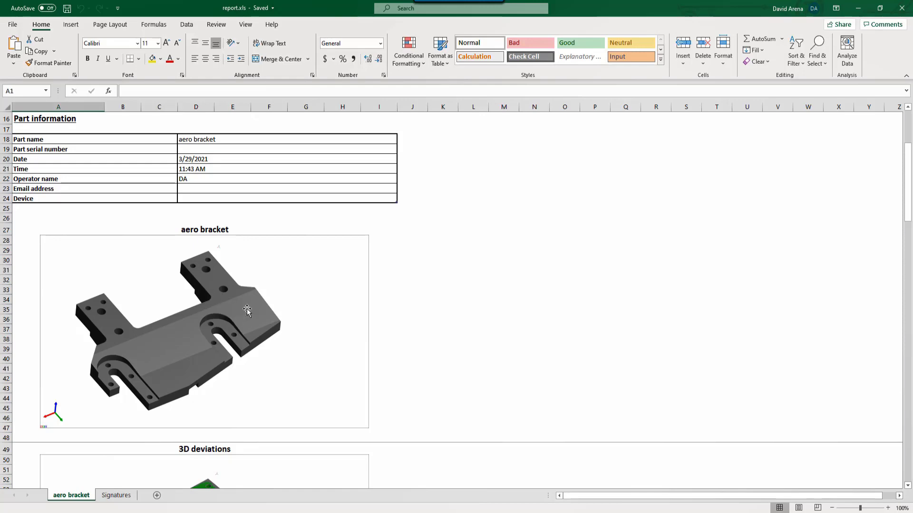
pyautogui.scroll(-8, 250, 310)
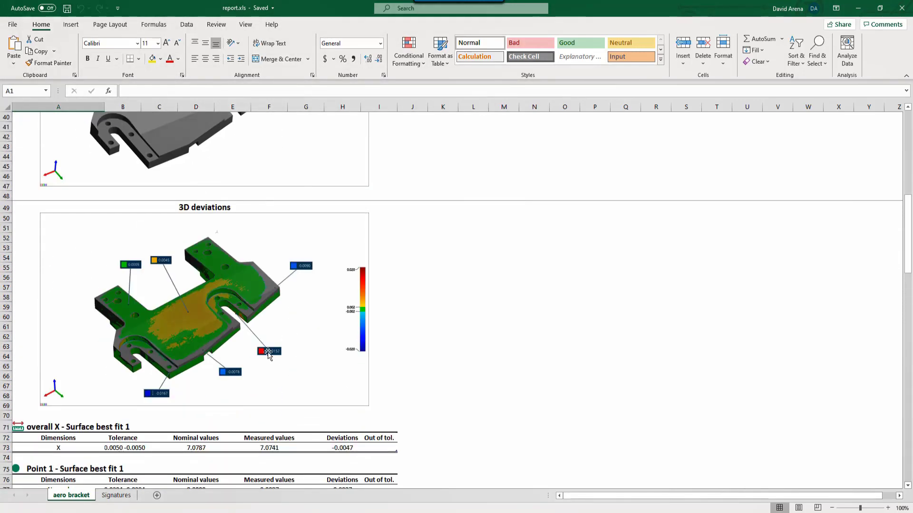
pyautogui.scroll(-3, 280, 333)
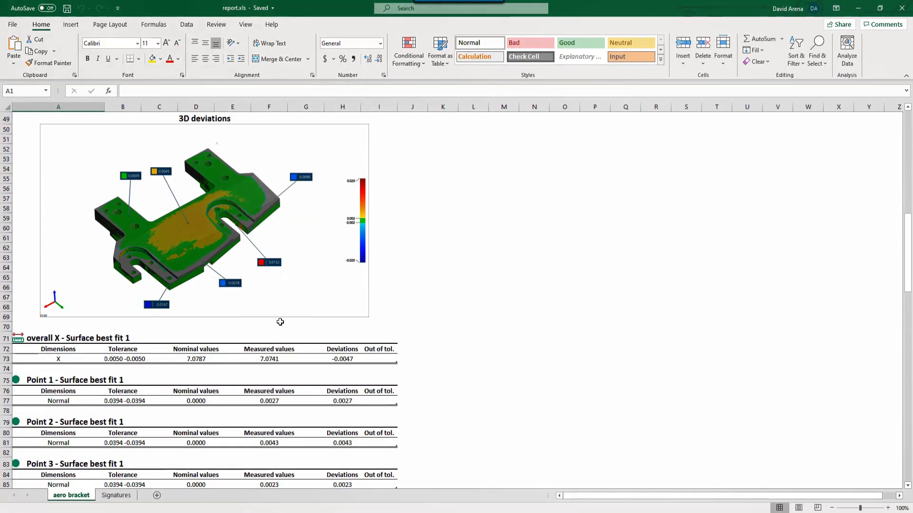
pyautogui.scroll(-1, 280, 323)
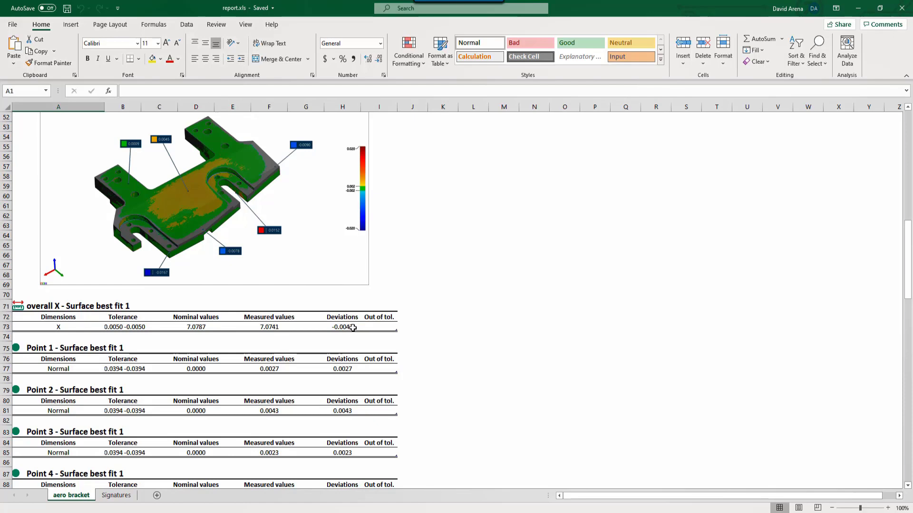
pyautogui.scroll(-1, 361, 313)
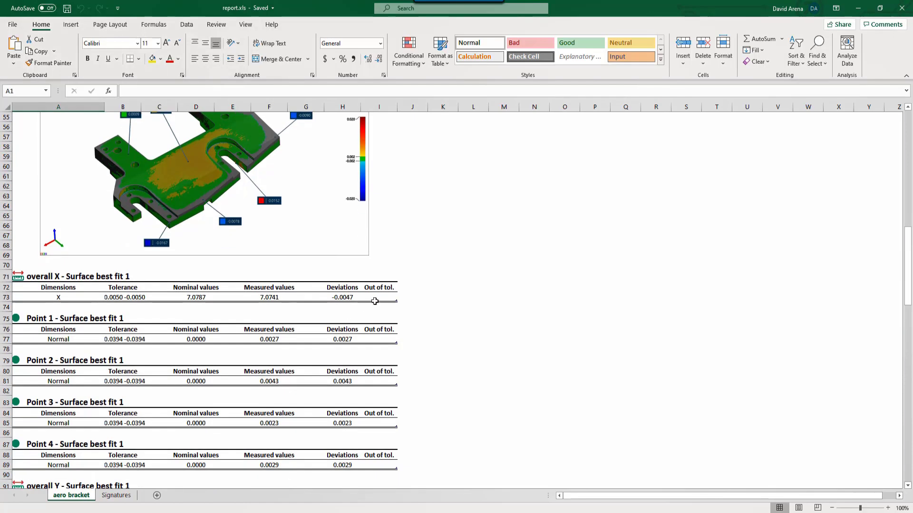
pyautogui.scroll(1, 373, 354)
pyautogui.scroll(-3, 373, 370)
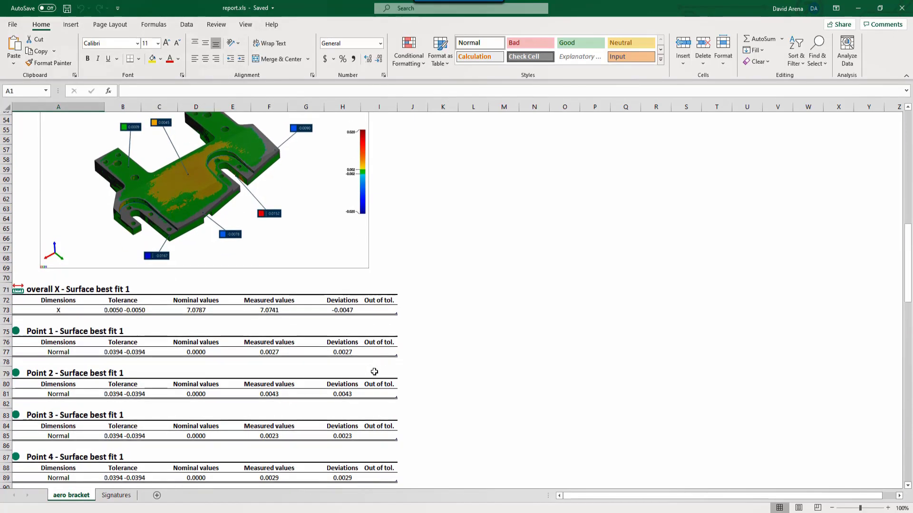
# Review the report's remaining dimension tables, front view, angle table and cross section, and close the Excel report.
pyautogui.scroll(-6, 421, 394)
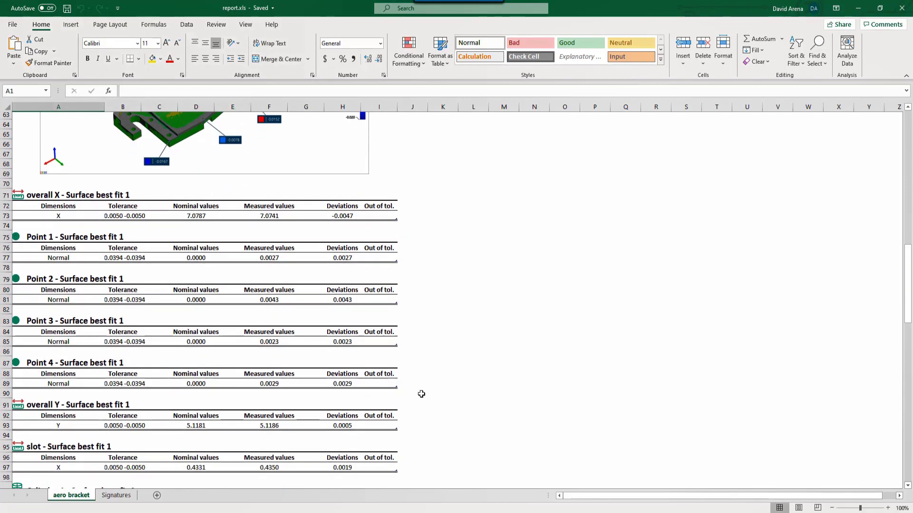
pyautogui.scroll(-9, 392, 338)
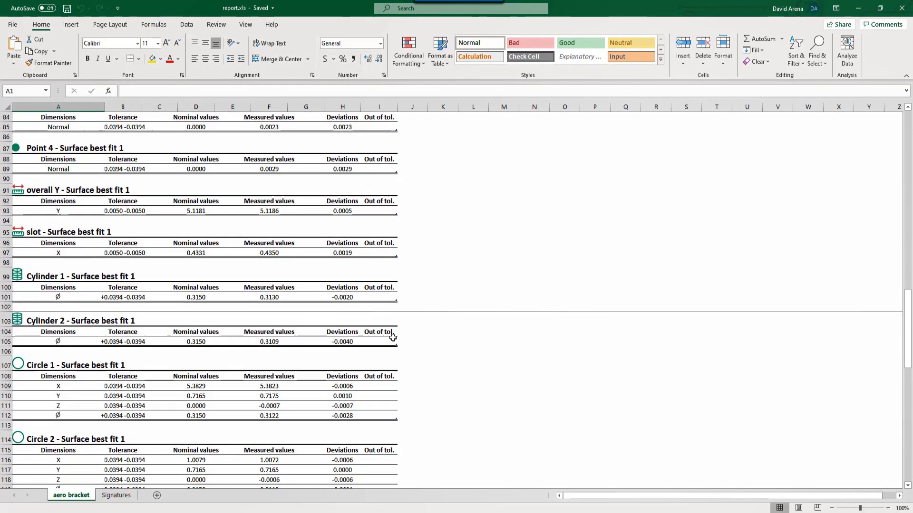
pyautogui.scroll(-4, 390, 338)
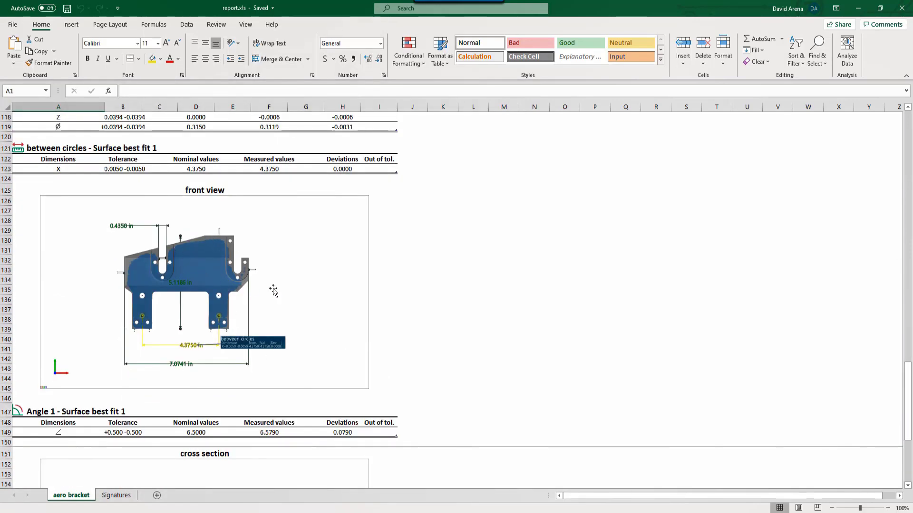
pyautogui.scroll(-6, 338, 301)
pyautogui.scroll(-3, 328, 309)
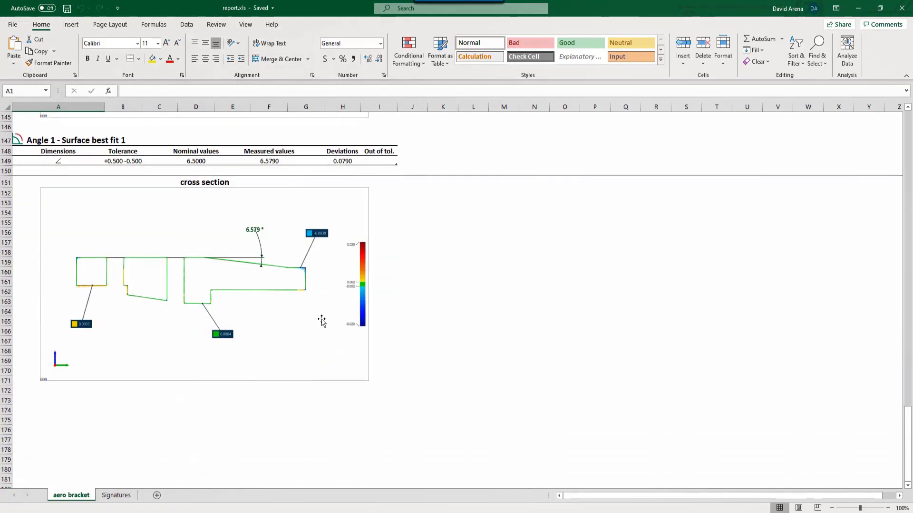
pyautogui.scroll(1, 320, 320)
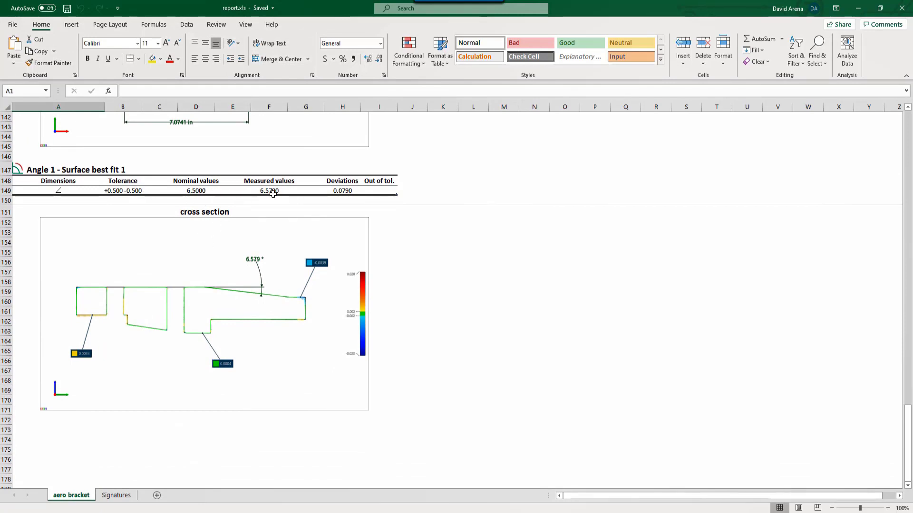
pyautogui.scroll(-5, 312, 290)
pyautogui.scroll(-5, 313, 290)
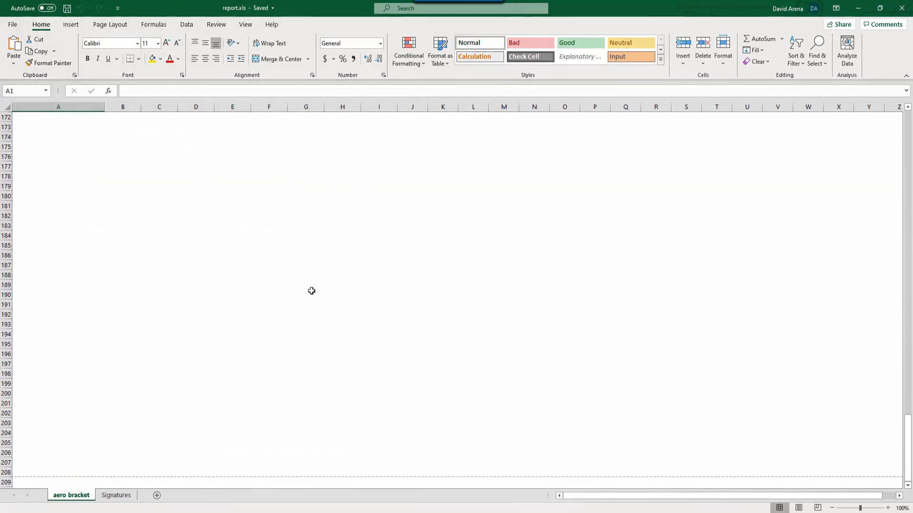
pyautogui.scroll(20, 312, 290)
pyautogui.scroll(2, 311, 293)
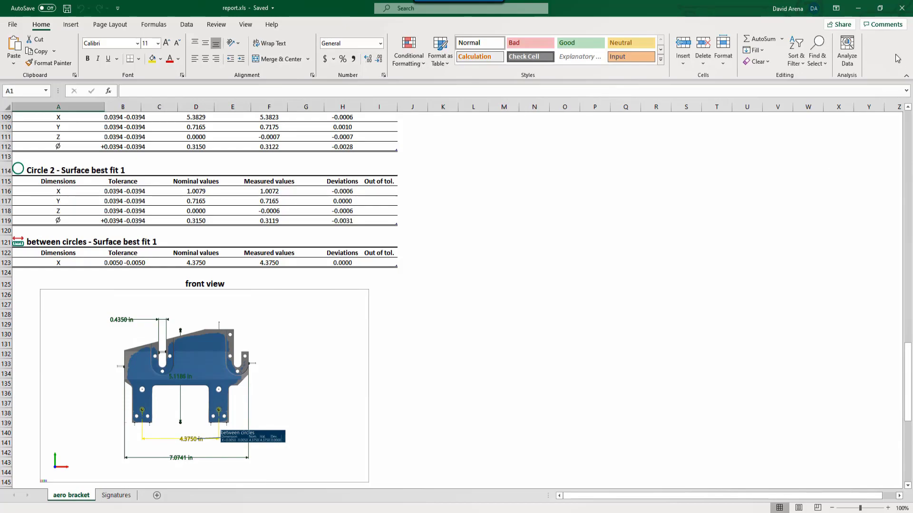
pyautogui.click(902, 16)
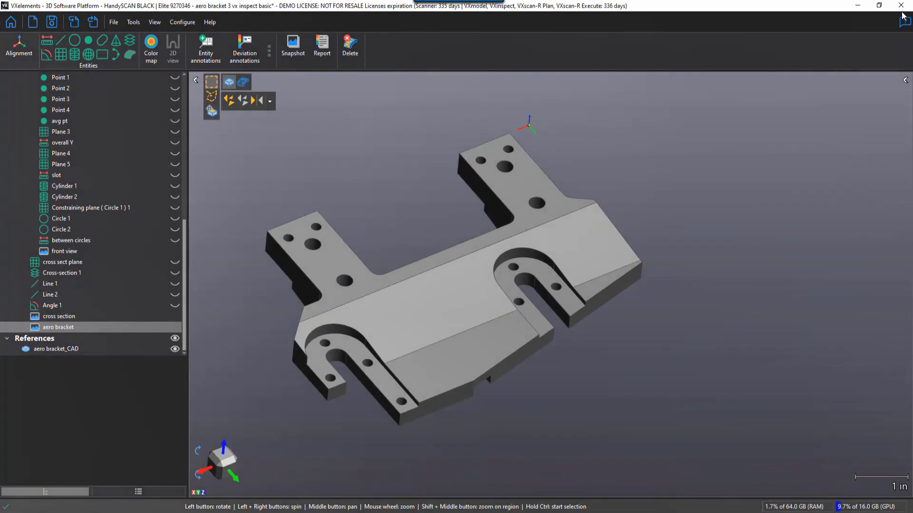